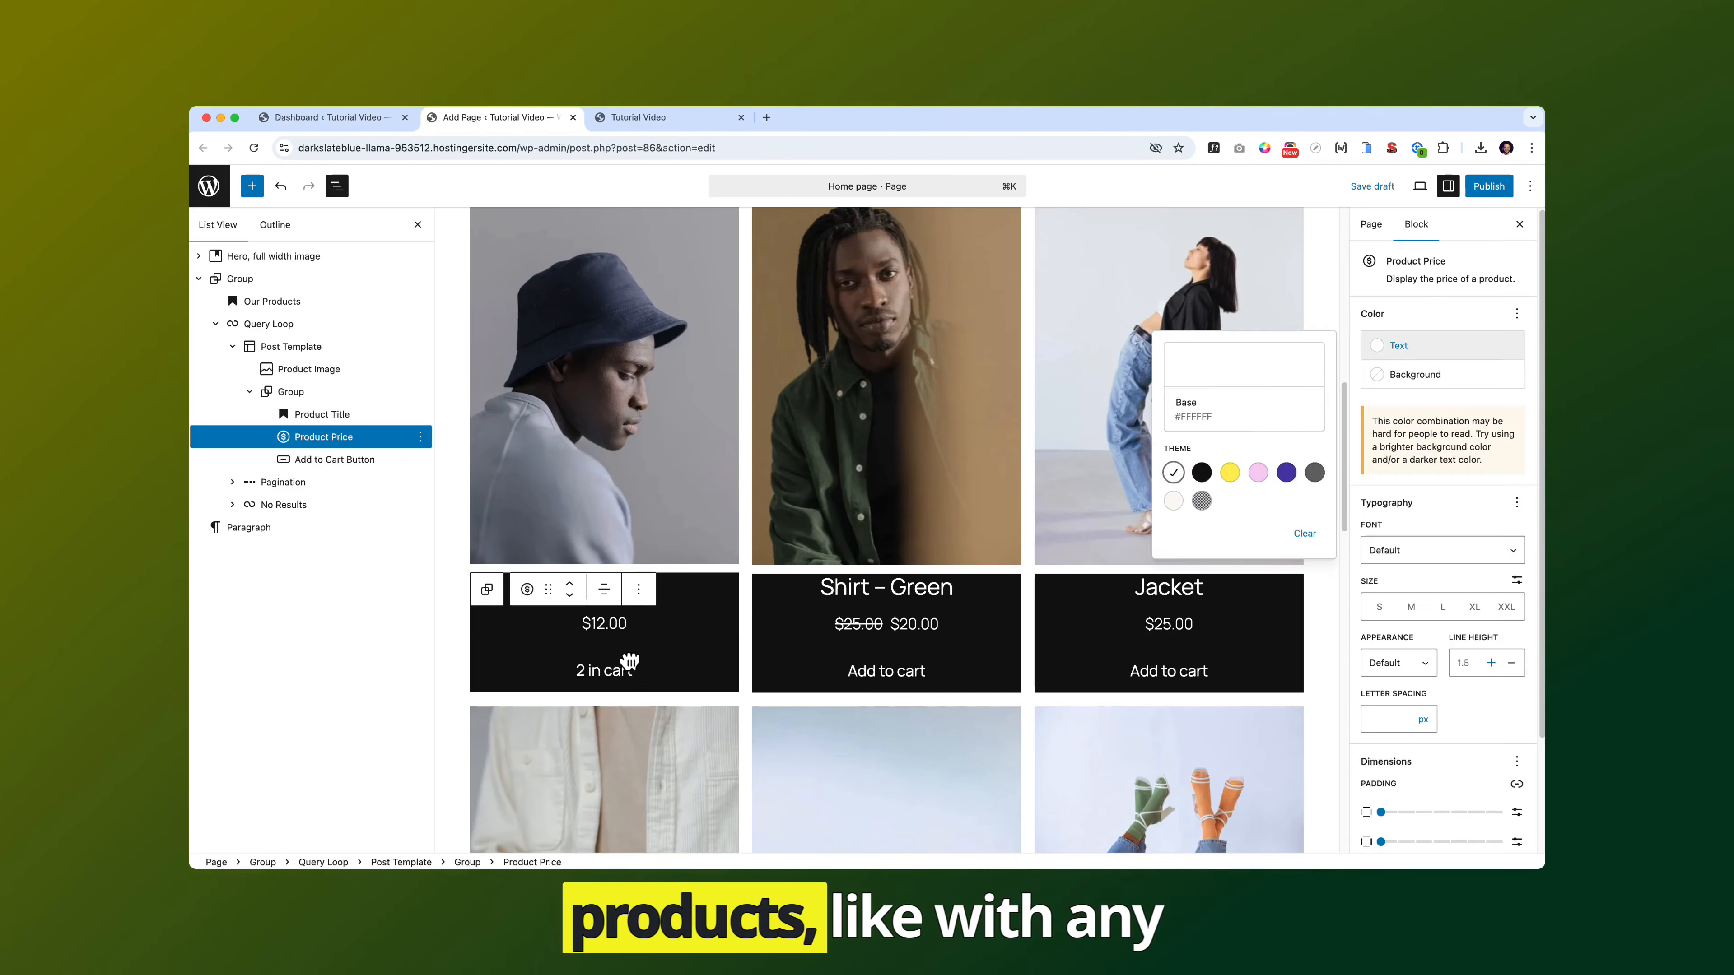
left_click(629, 661)
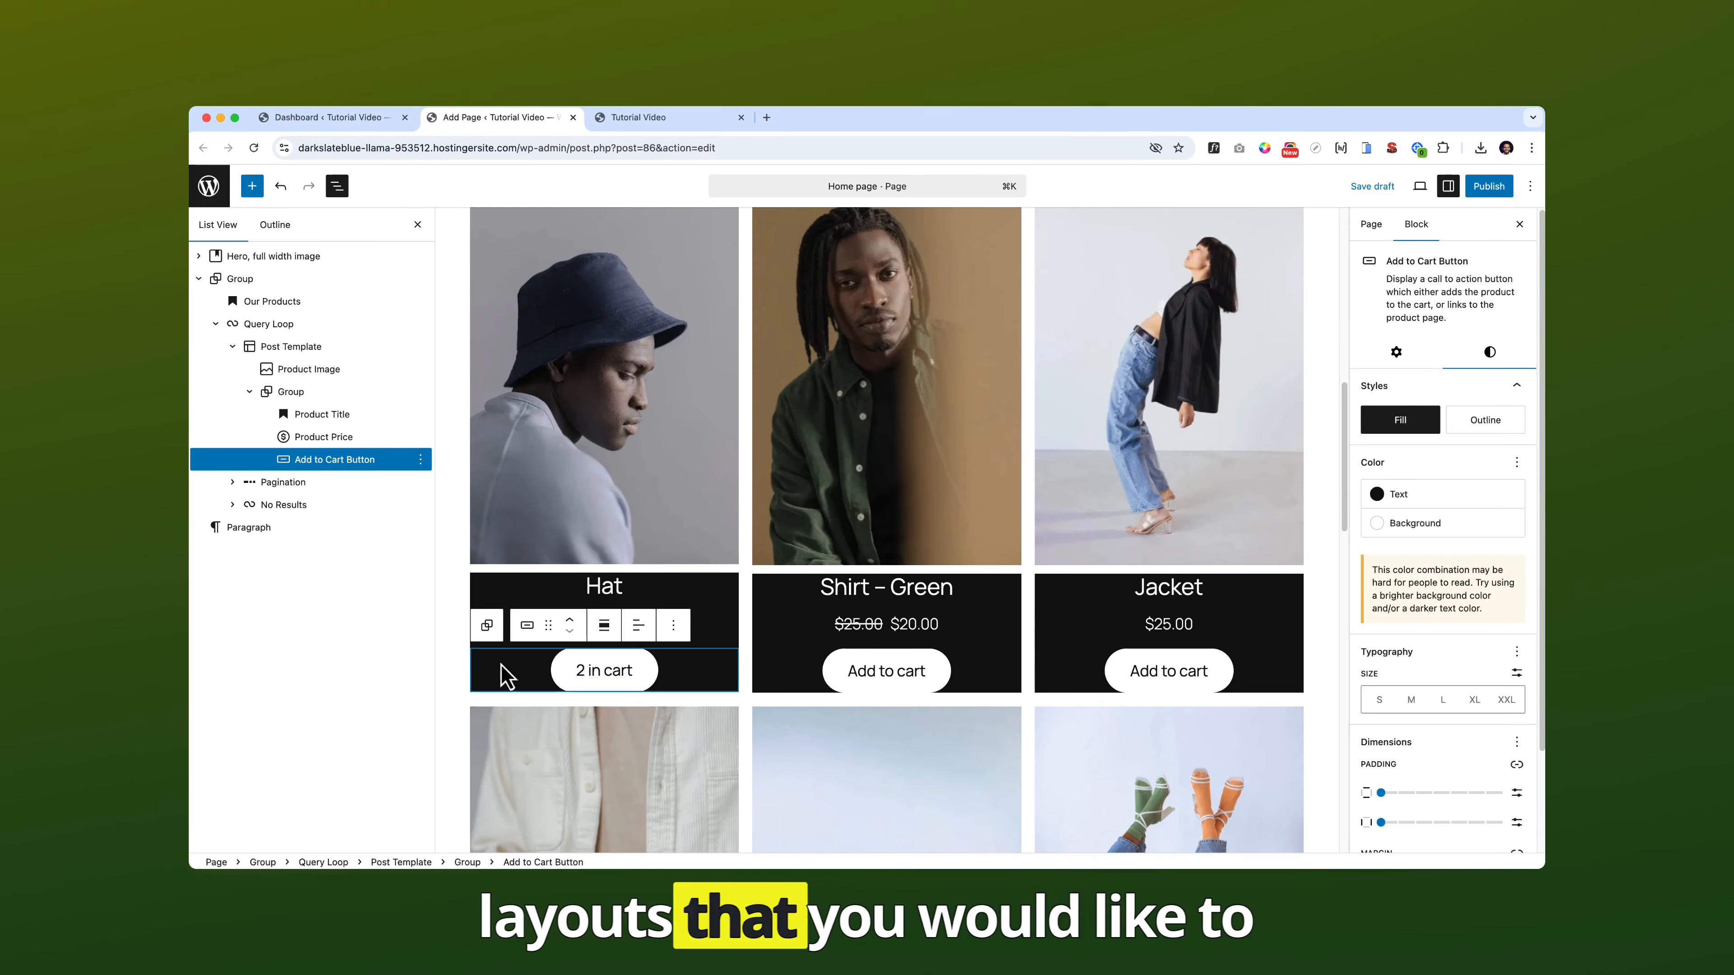
left_click(487, 625)
scroll(1433, 546, "down", 5)
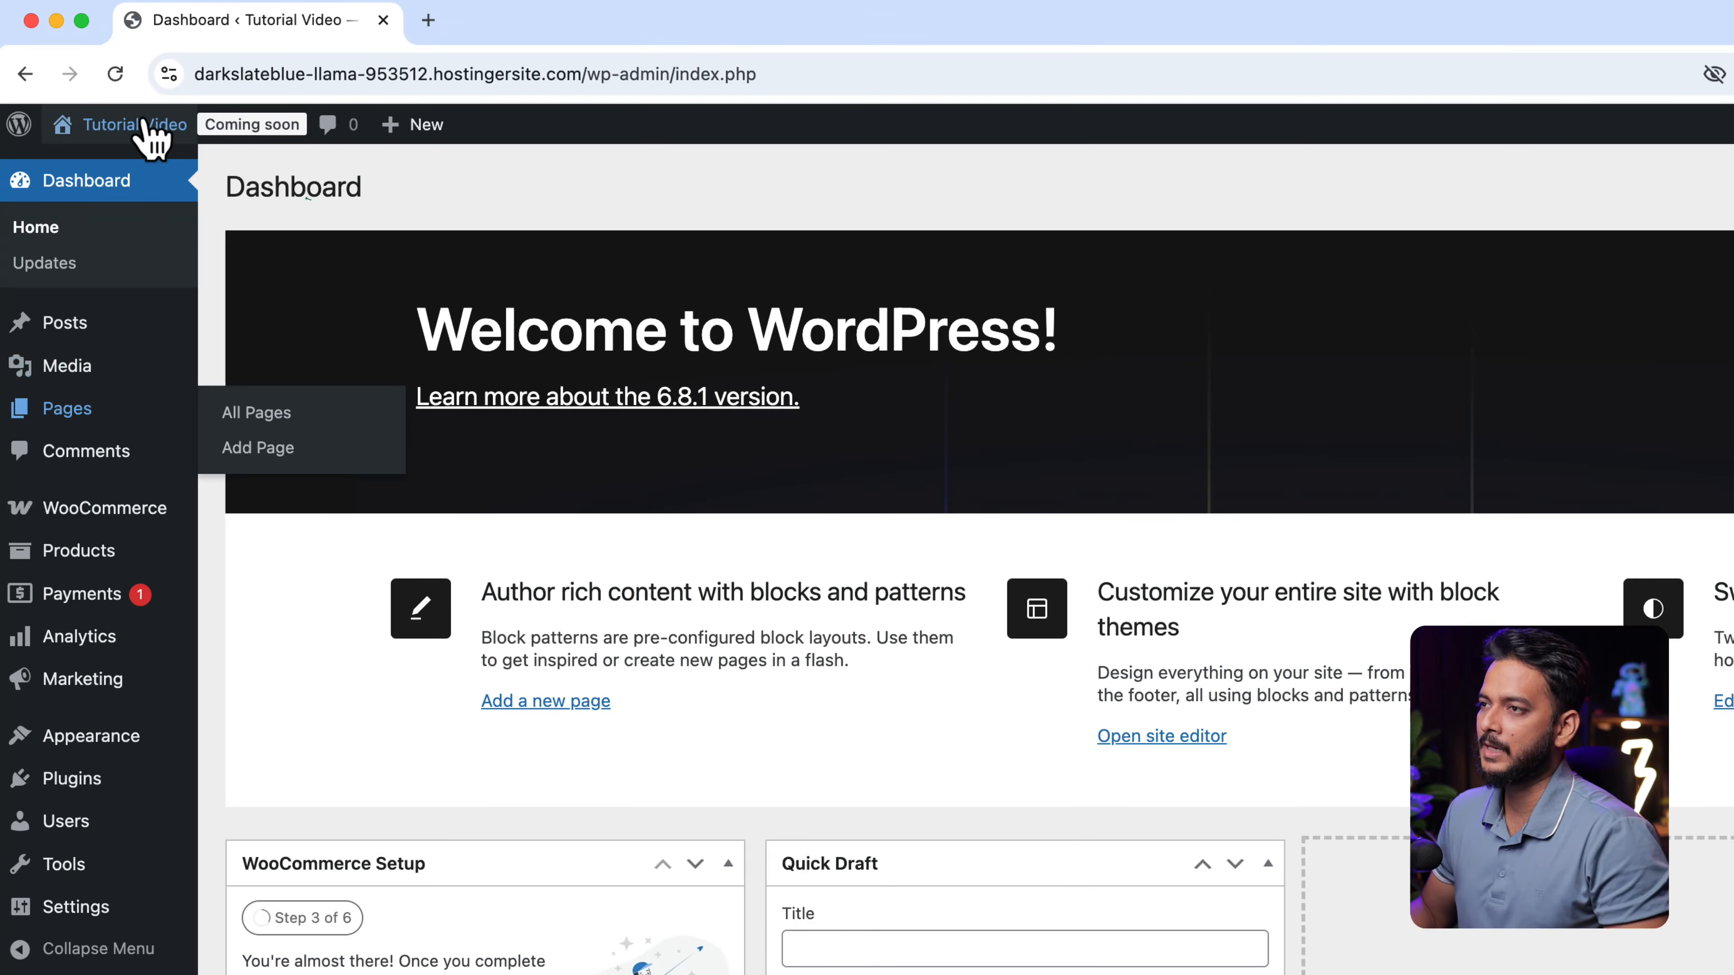
Open the site's front page in a new browser tab to view it and return to the dashboard.
mouse_move(136, 124)
right_click(117, 166)
left_click(133, 172)
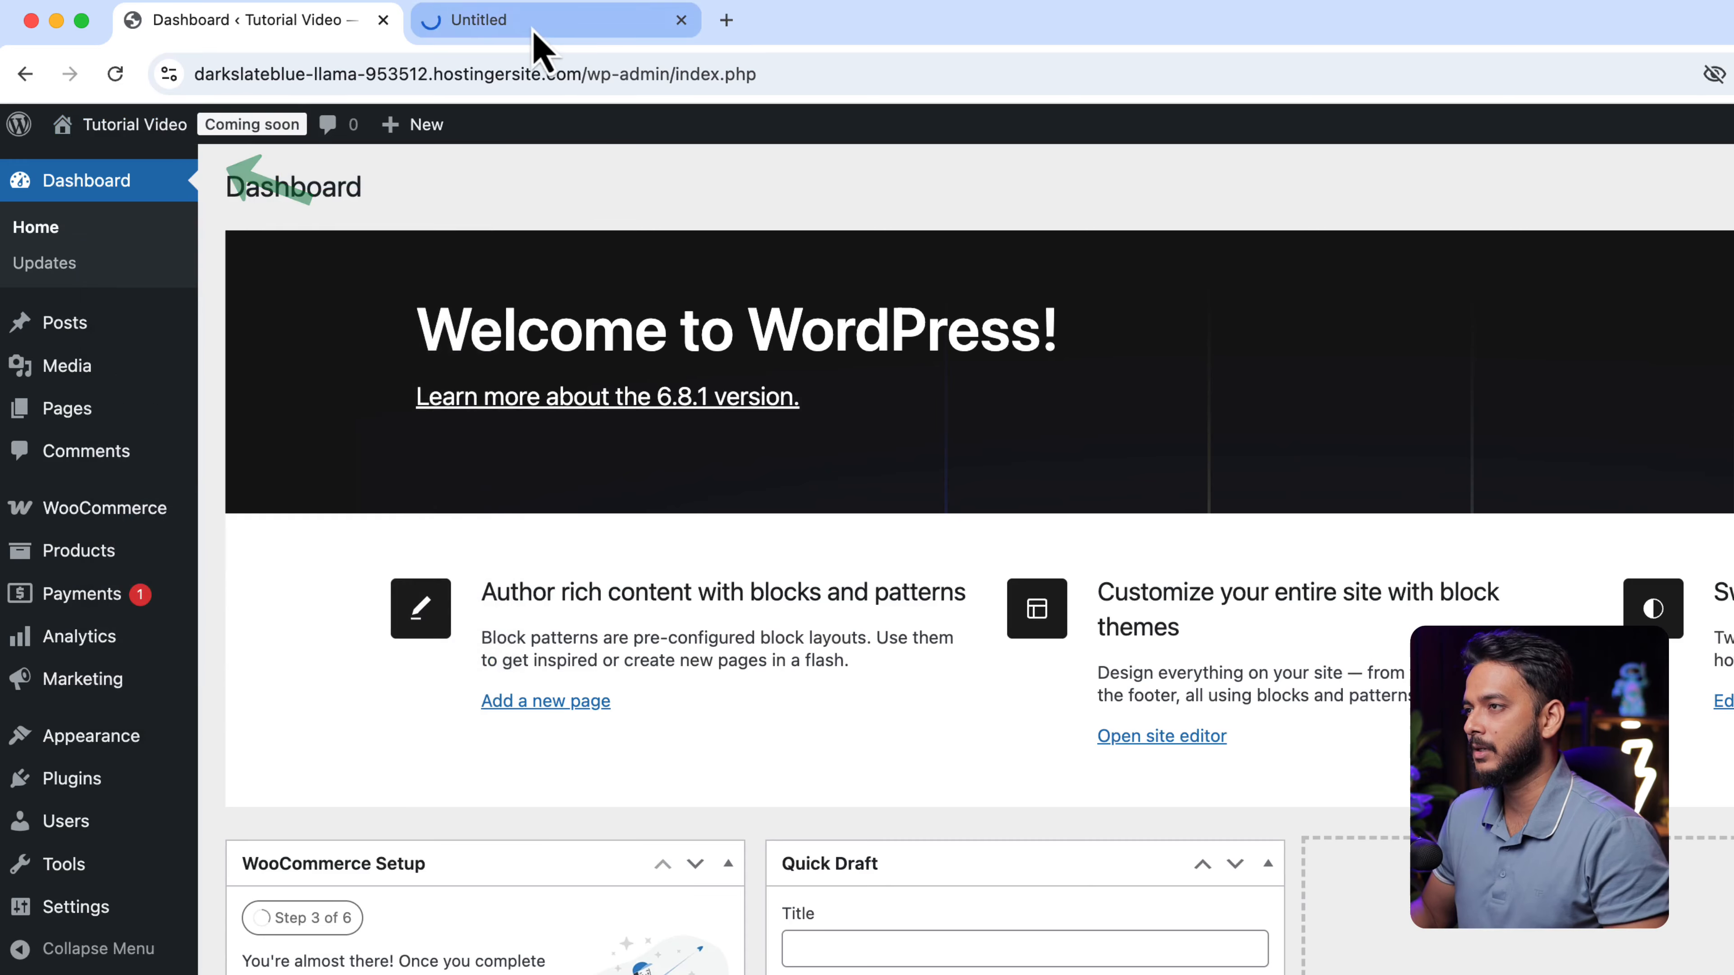
left_click(532, 31)
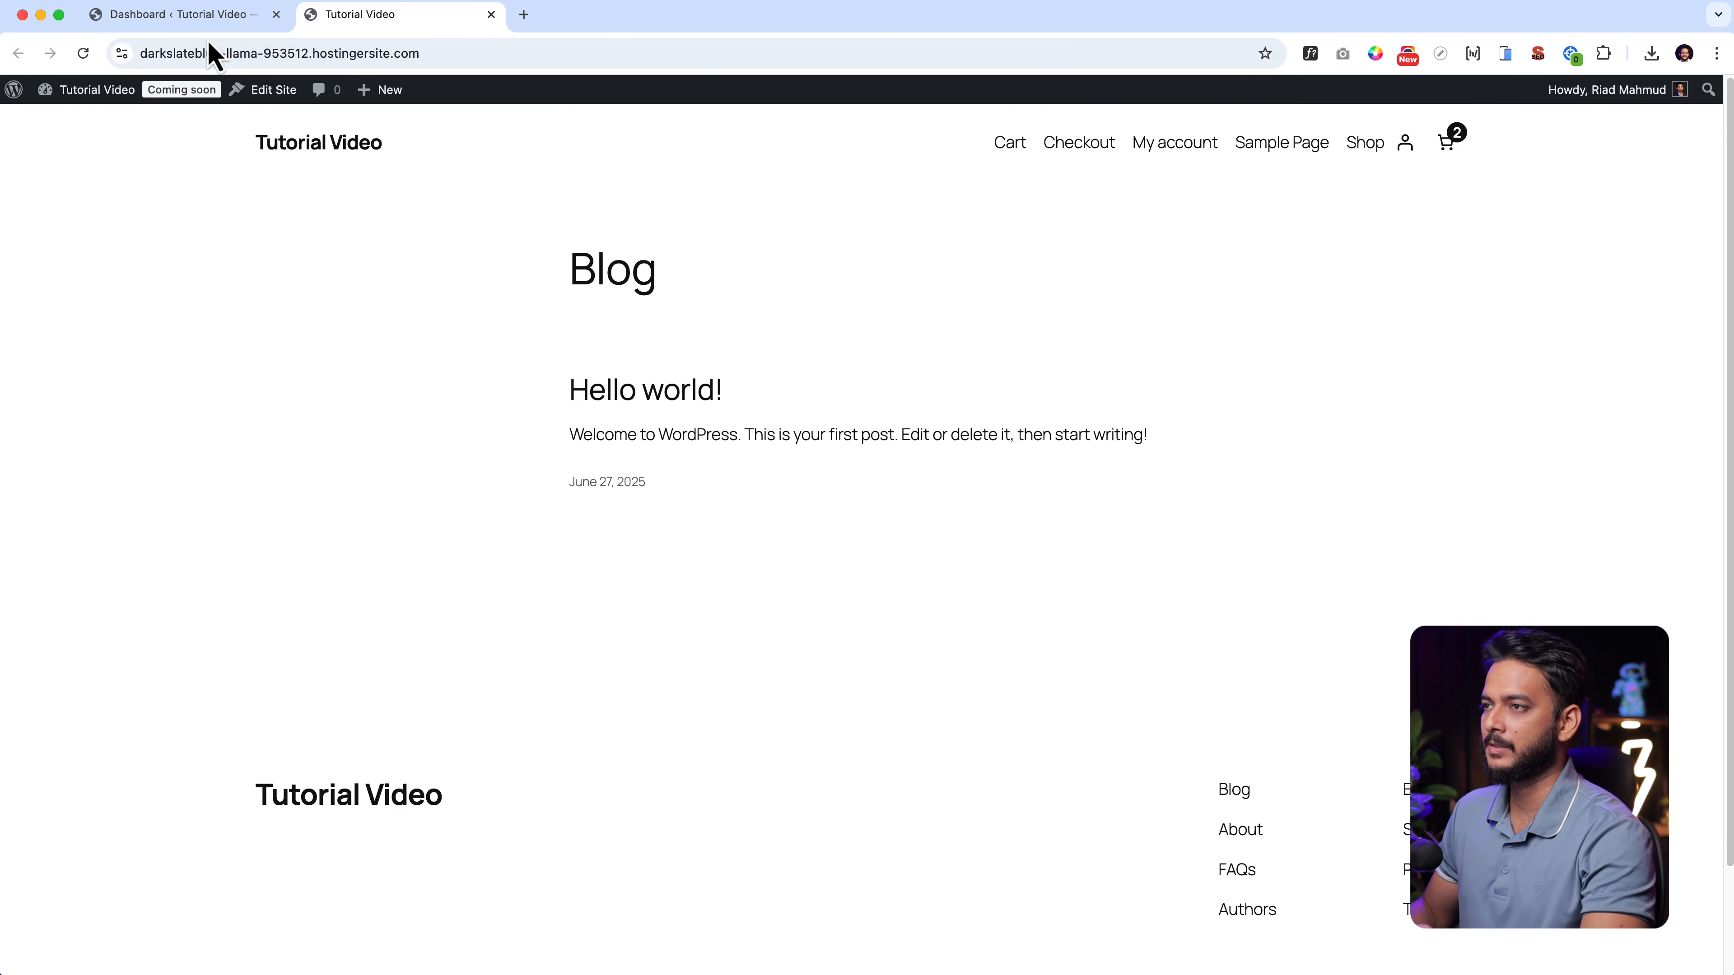
left_click(219, 15)
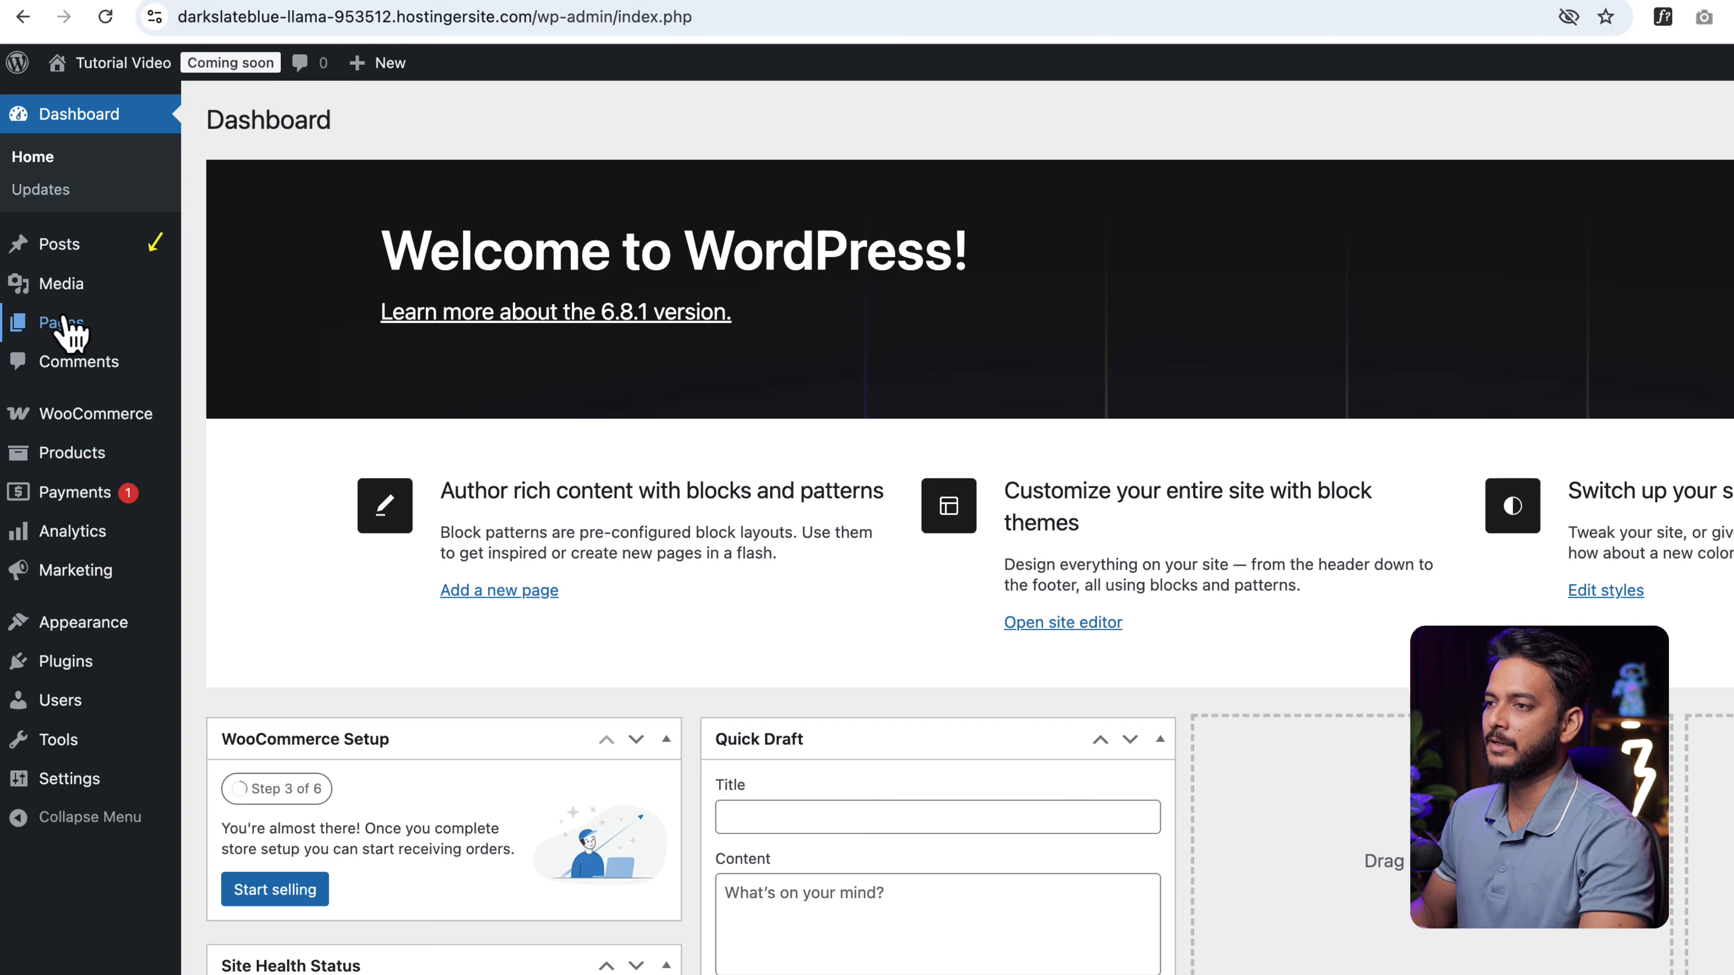
Create a new page in a separate browser tab without a starter pattern and title it "Home page".
mouse_move(68, 326)
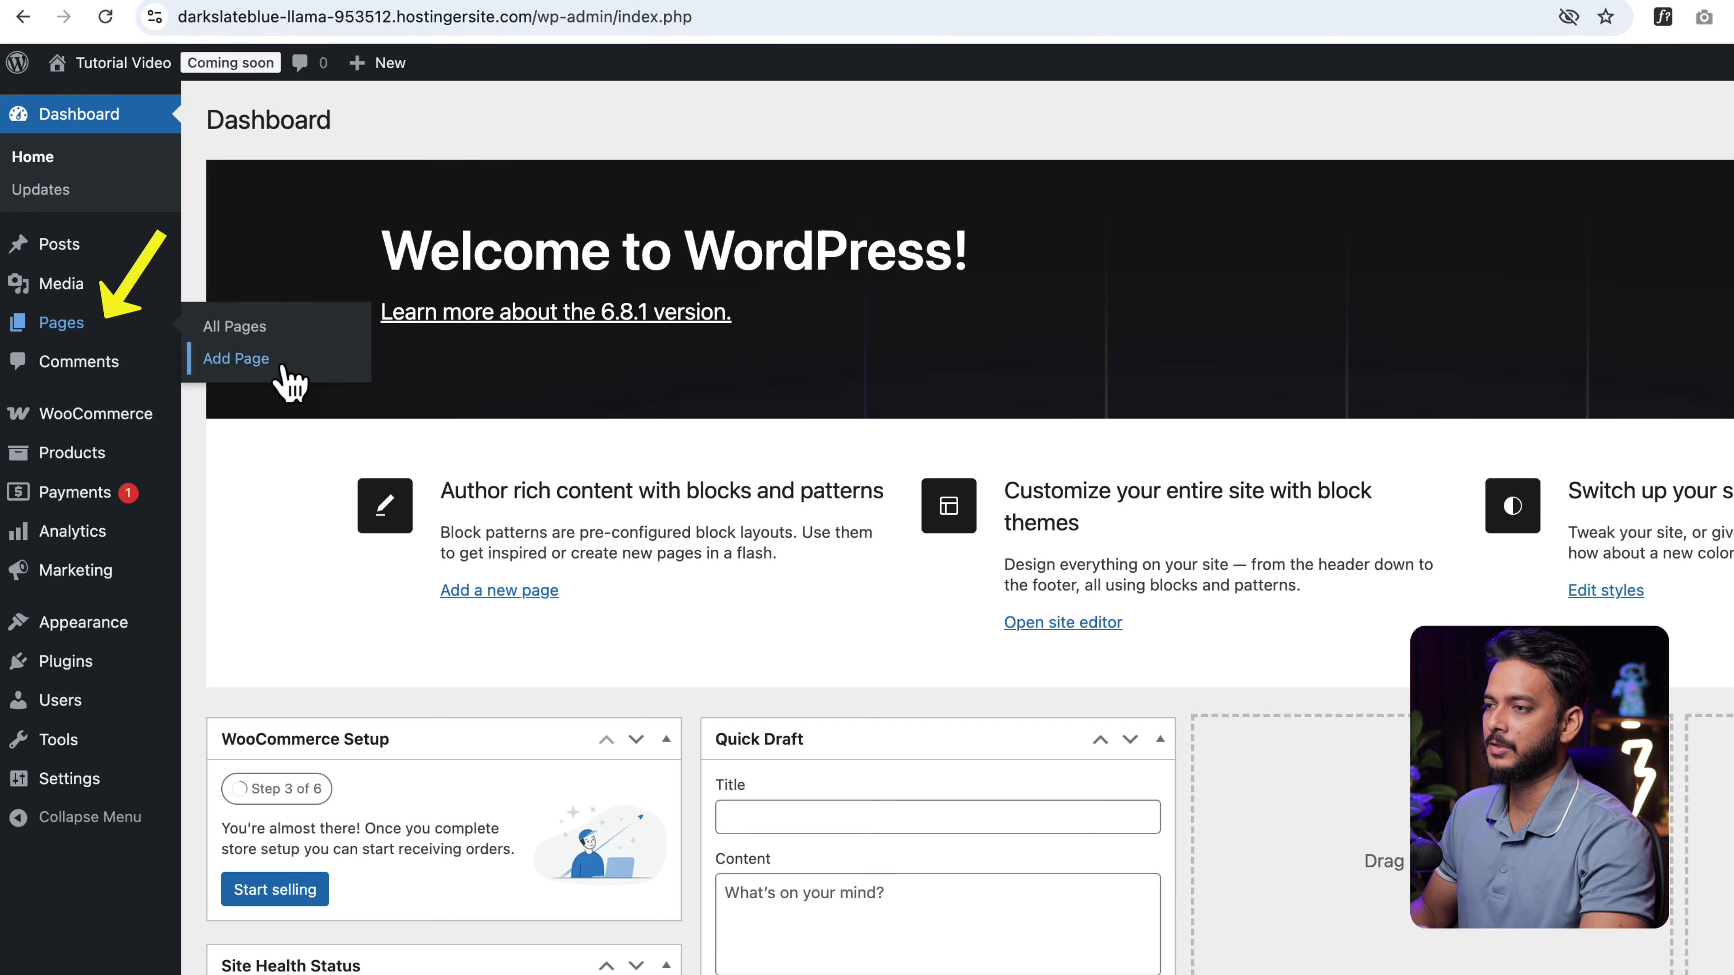
right_click(256, 356)
left_click(321, 372)
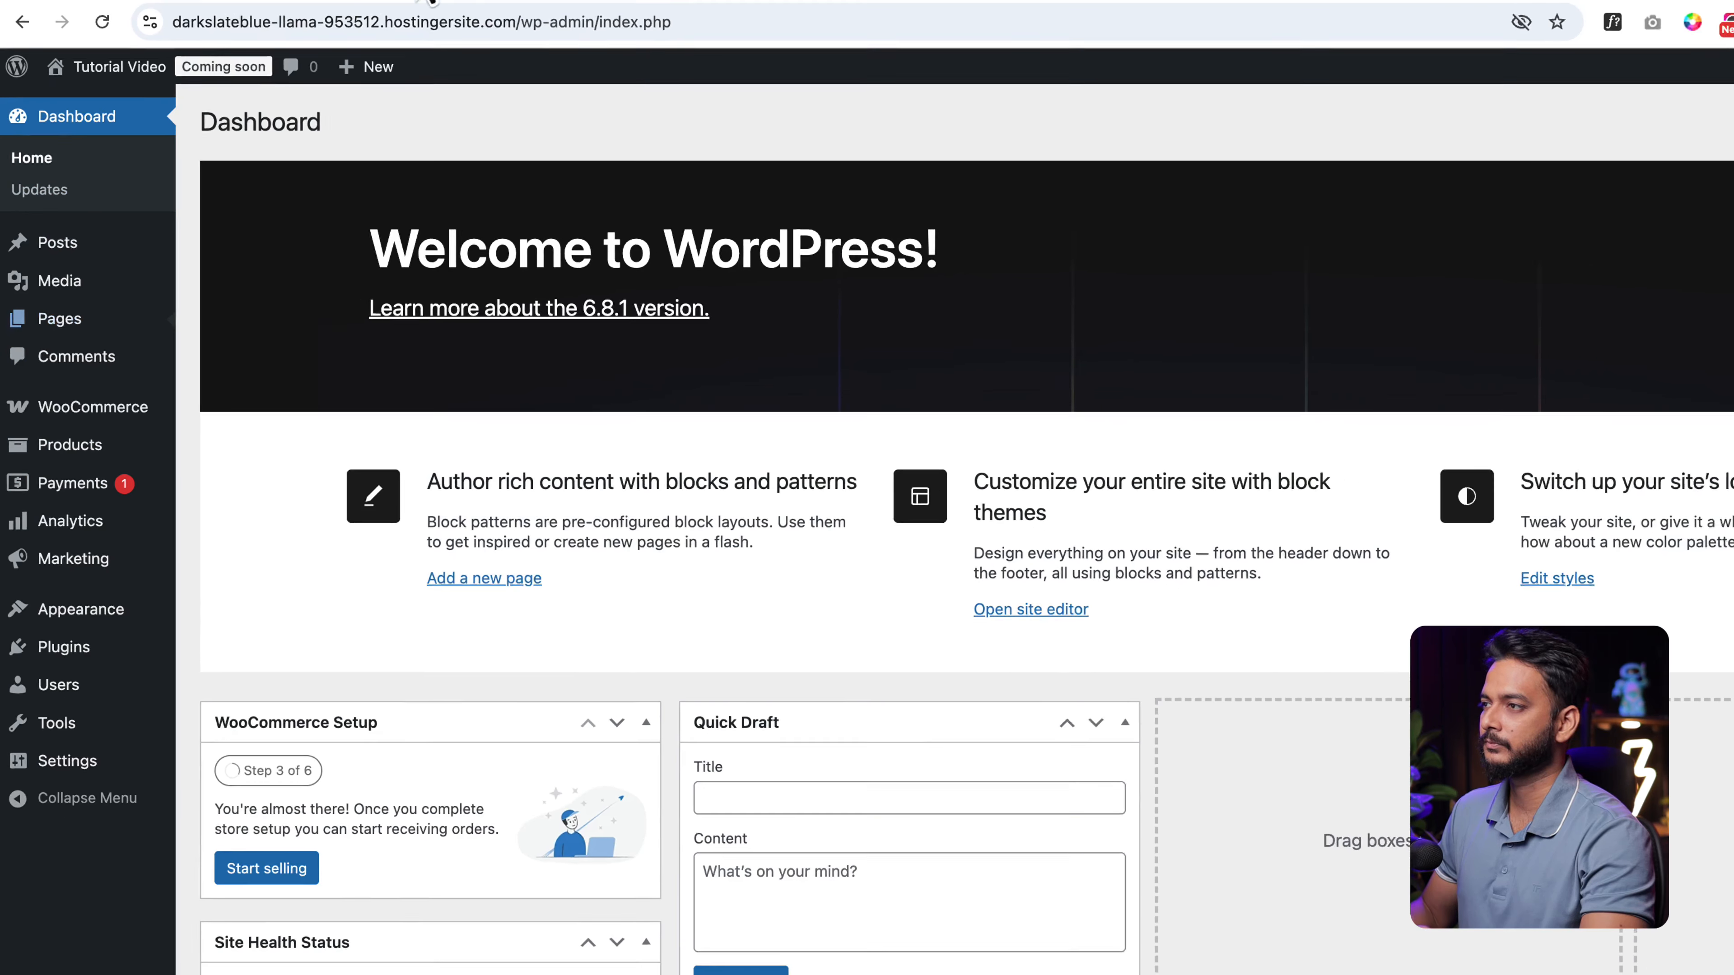
left_click(418, 19)
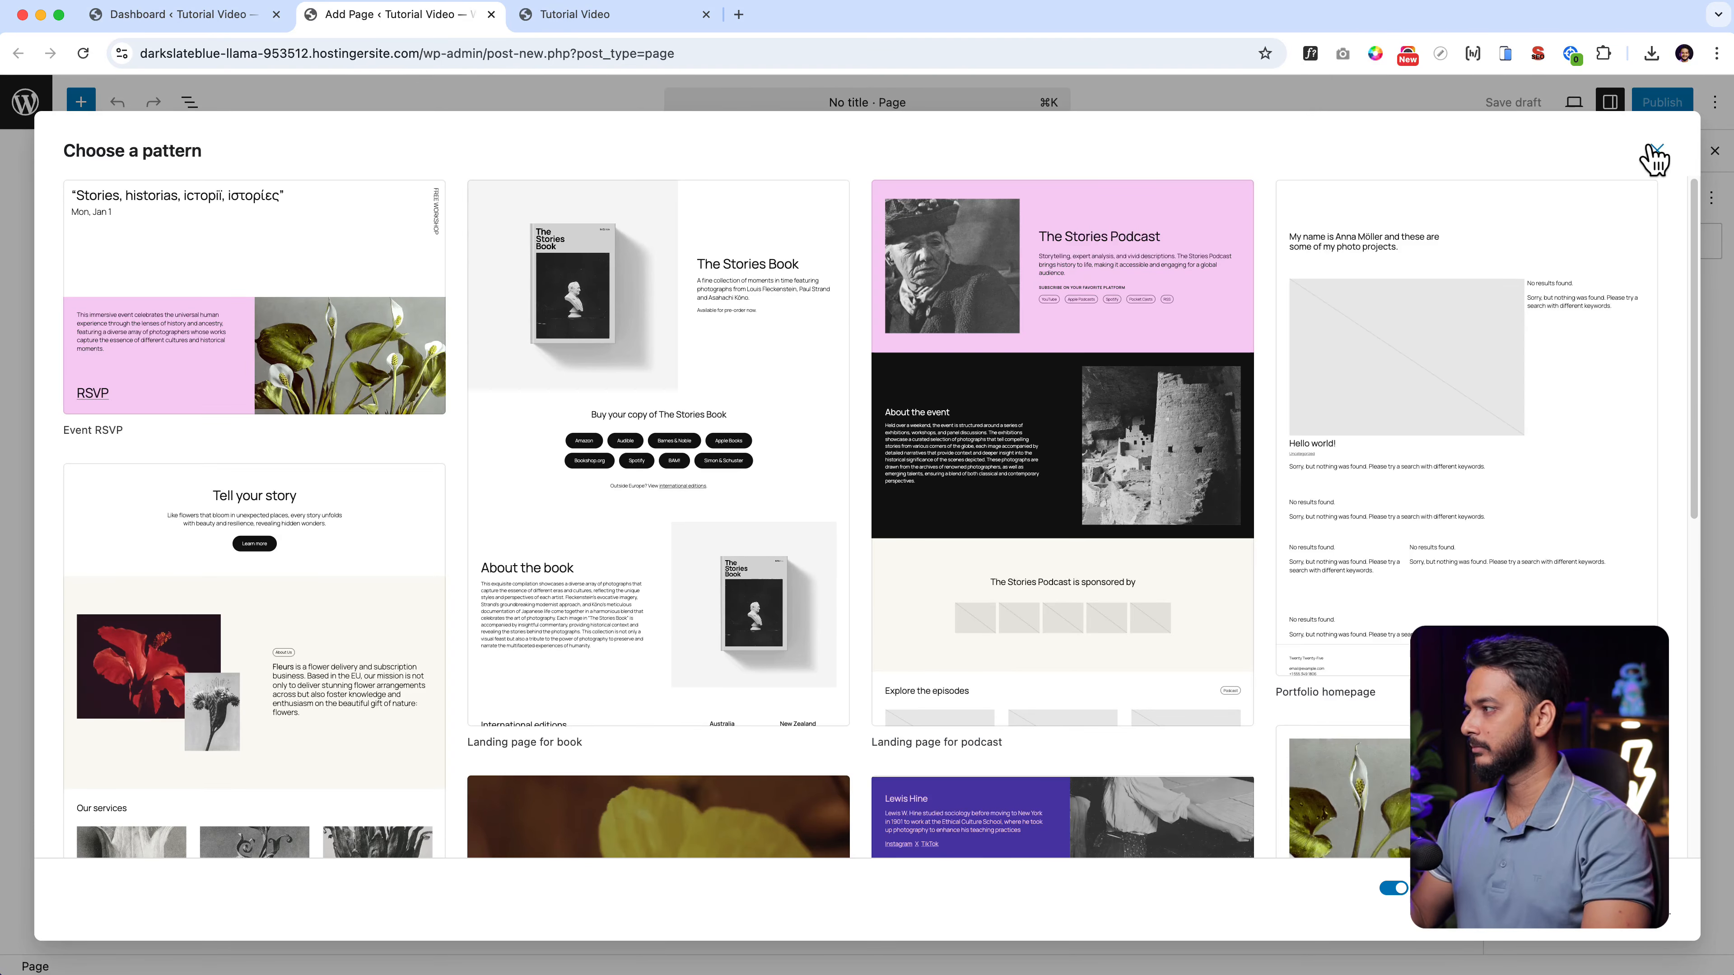
left_click(1656, 151)
type("Home page")
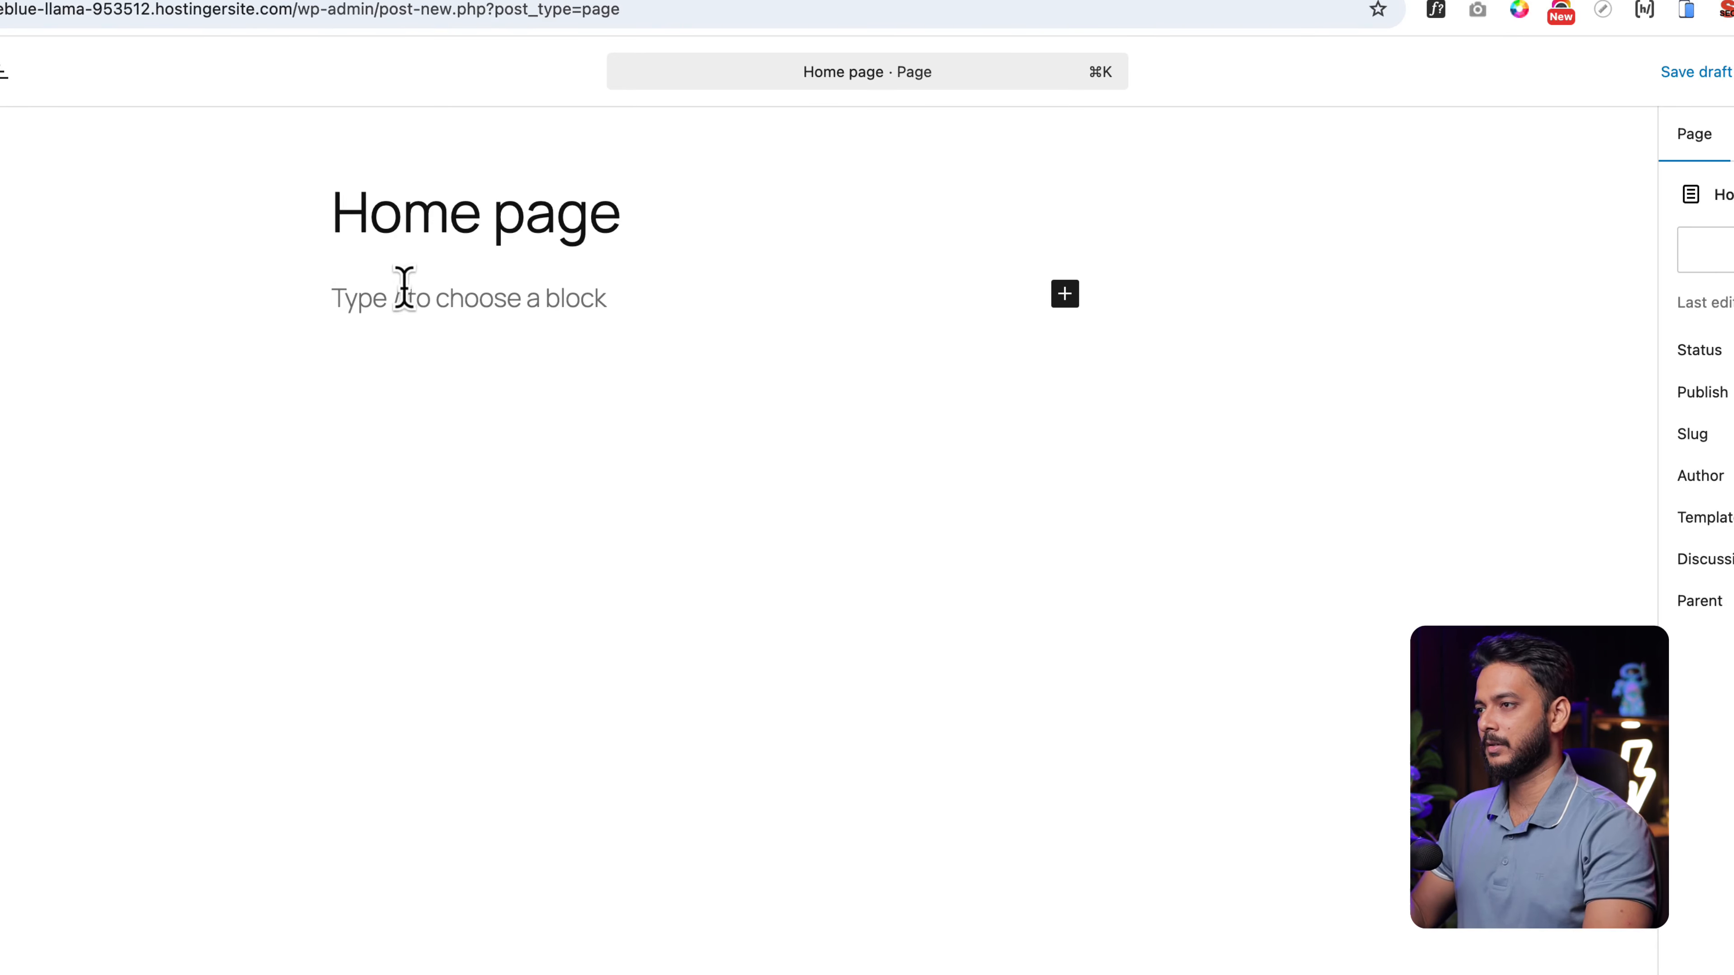
left_click(411, 295)
type("/")
key("BackSpace")
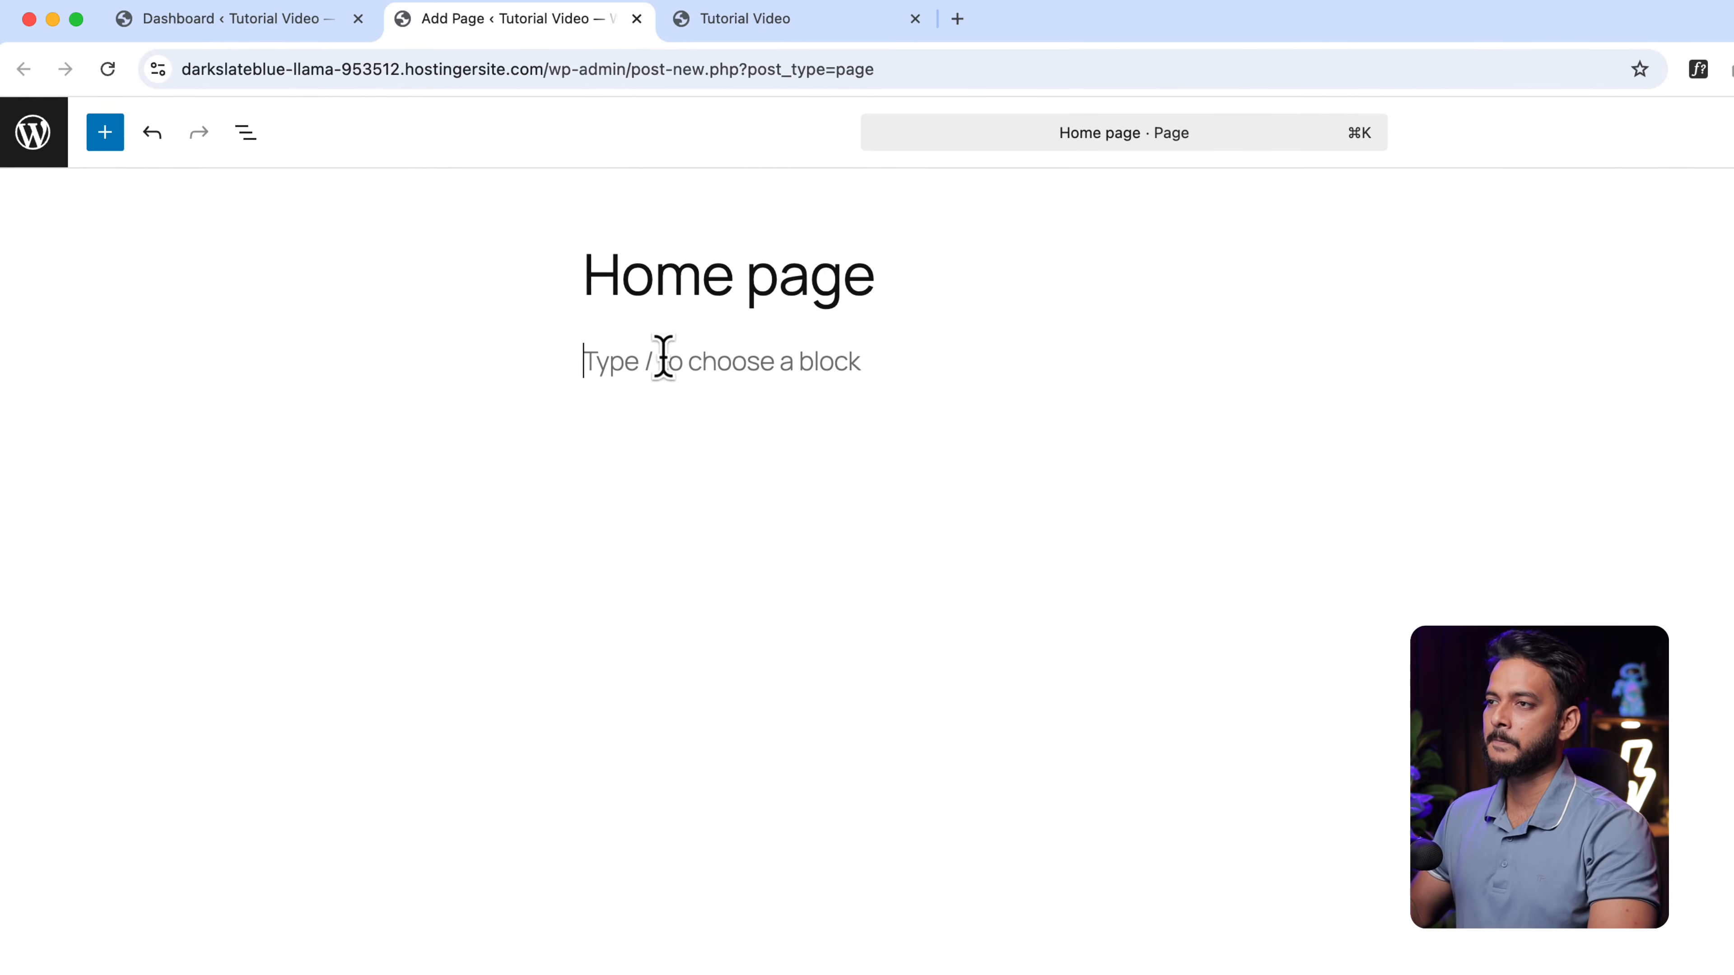
Insert the full-width image hero pattern "Tell your story" from the Banners pattern category and close the inserter.
left_click(109, 132)
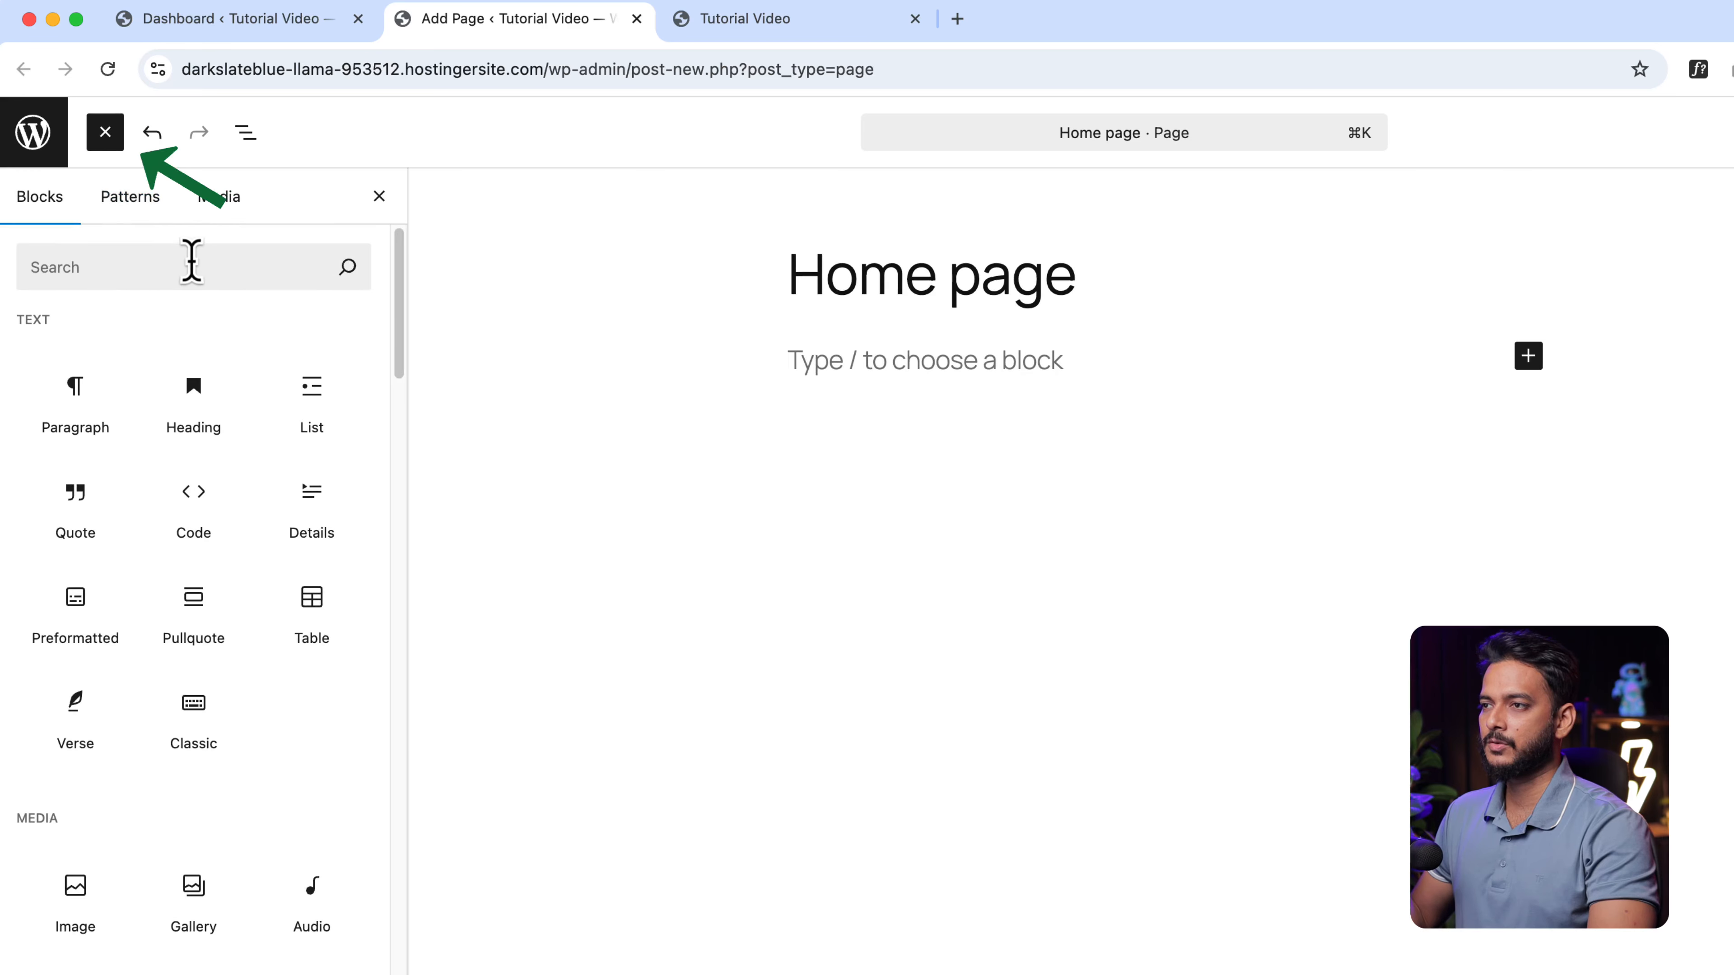
left_click(157, 220)
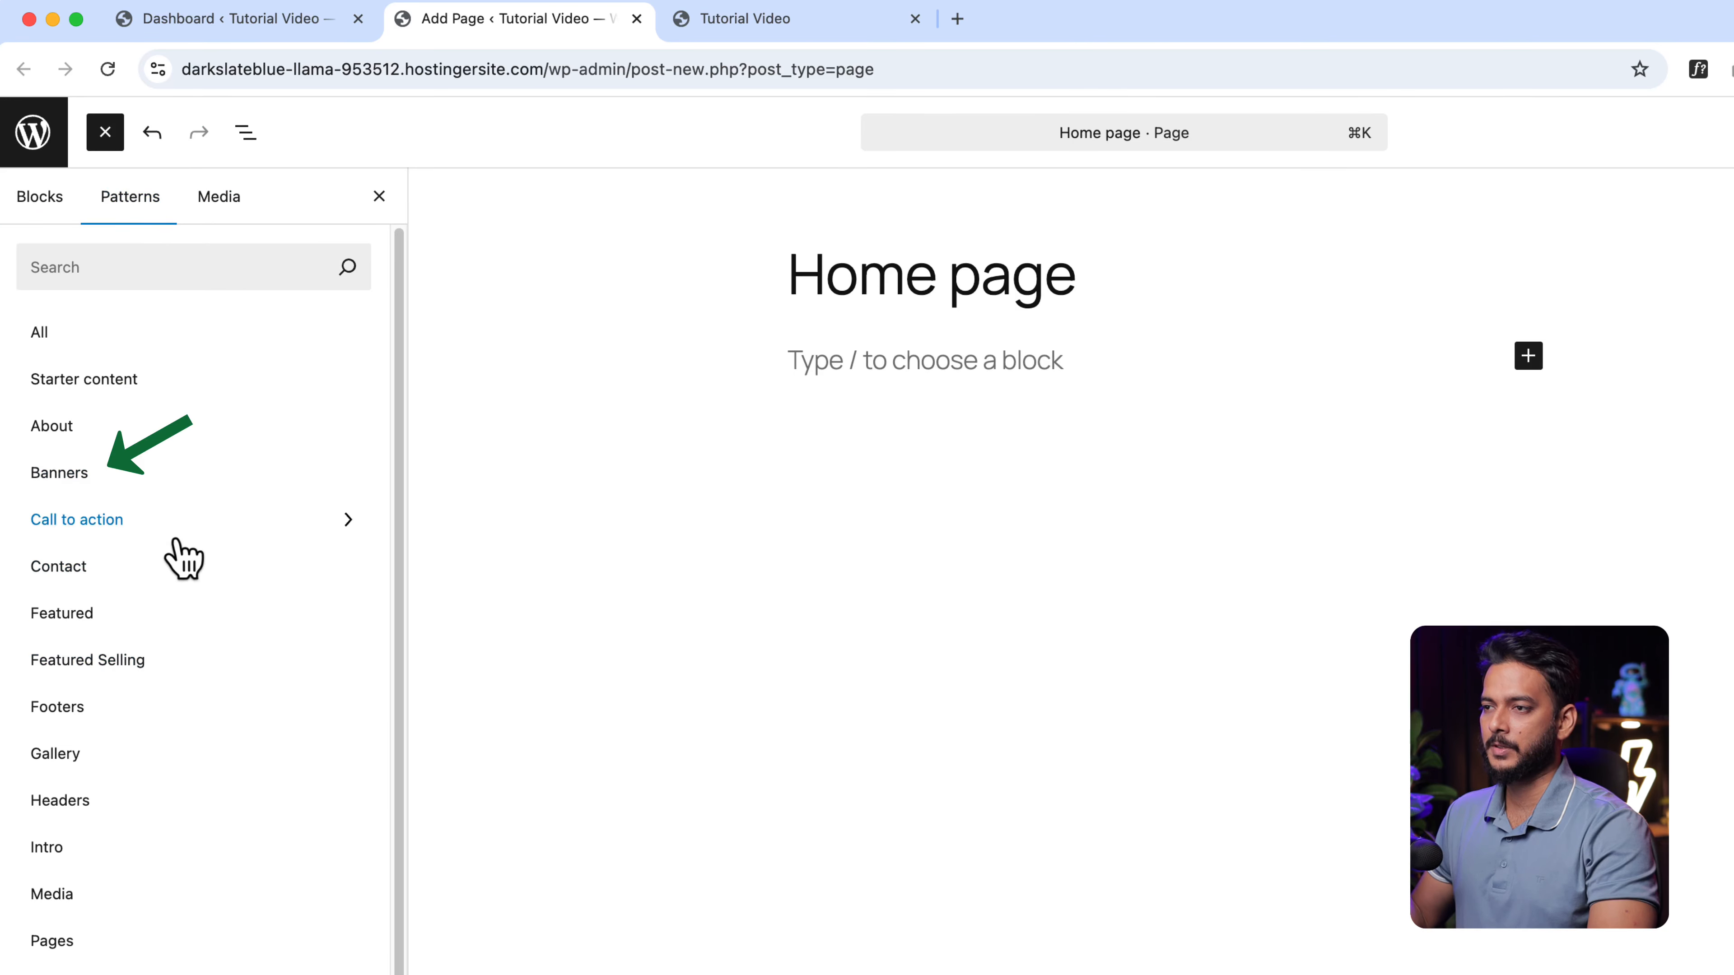
left_click(193, 493)
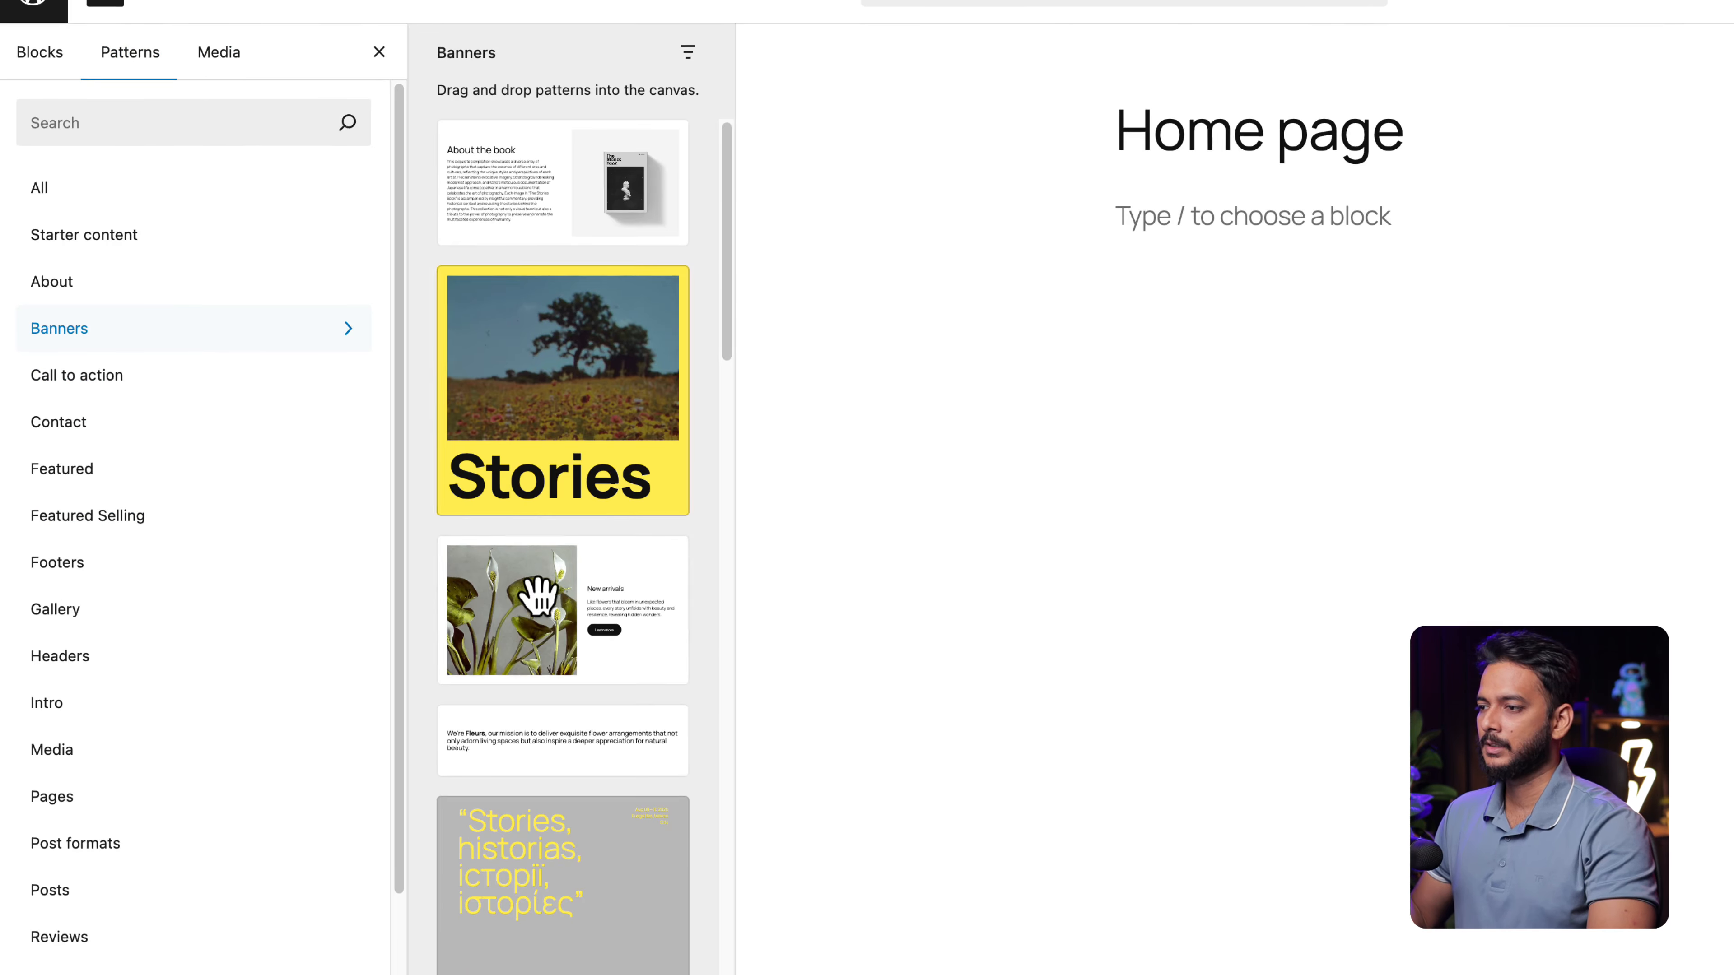
scroll(522, 674, "down", 3)
scroll(556, 819, "down", 10)
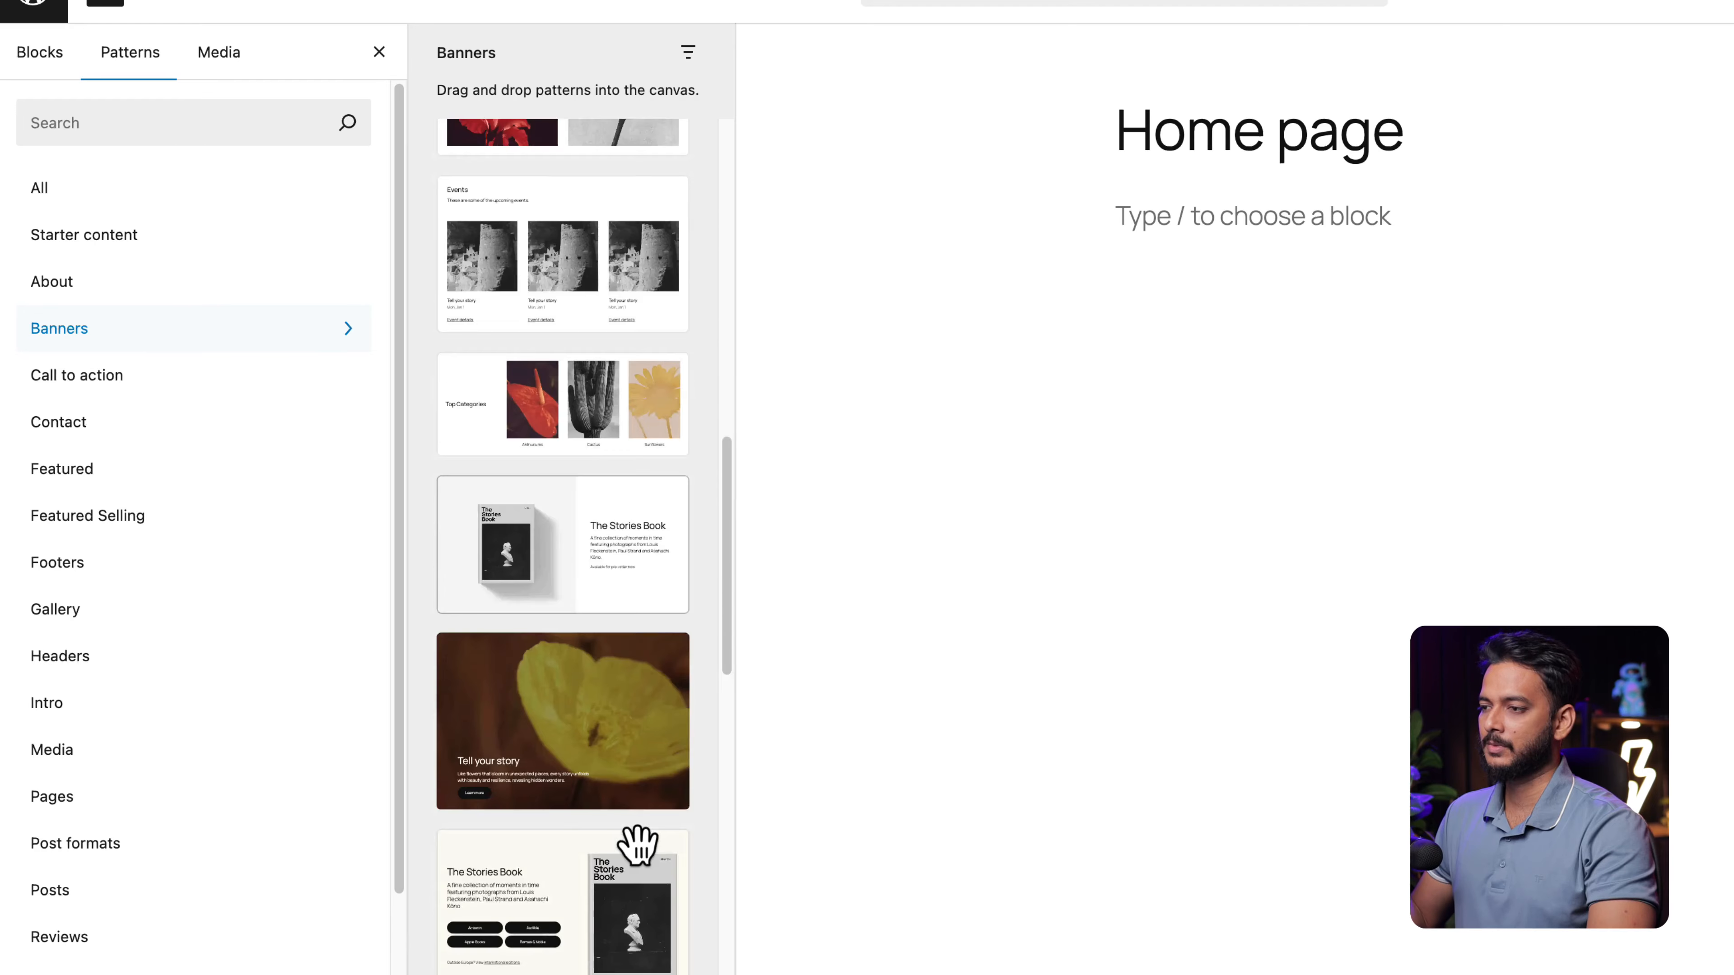
left_click(591, 763)
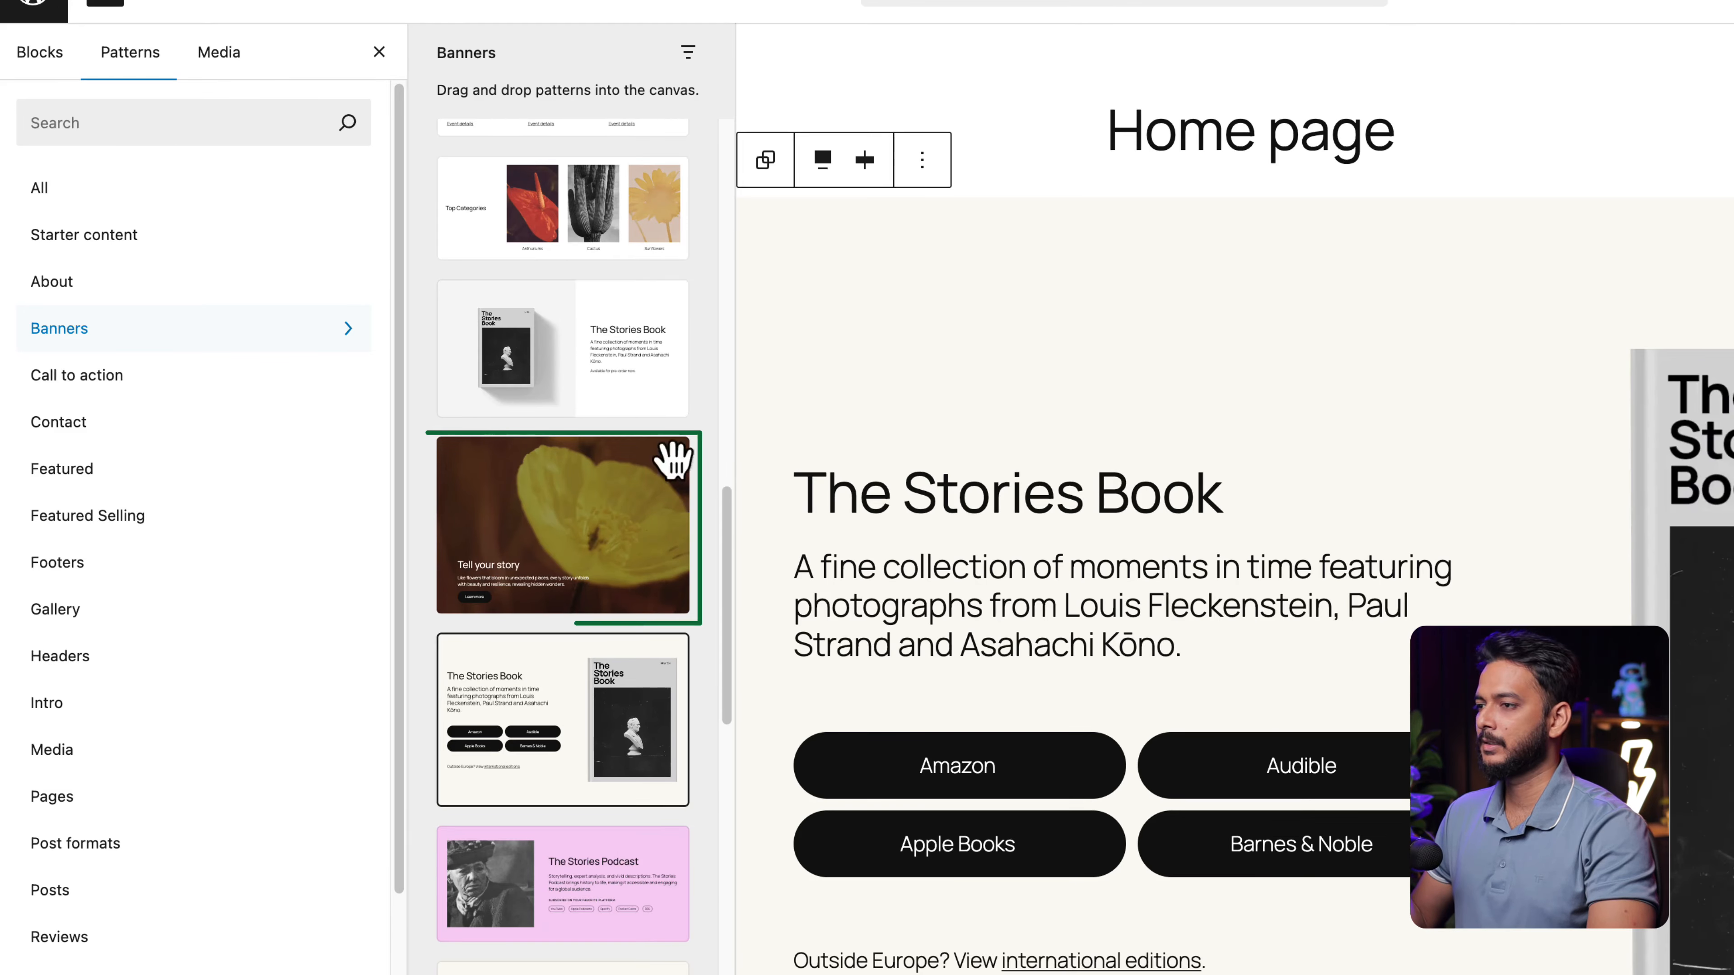
left_click(560, 546)
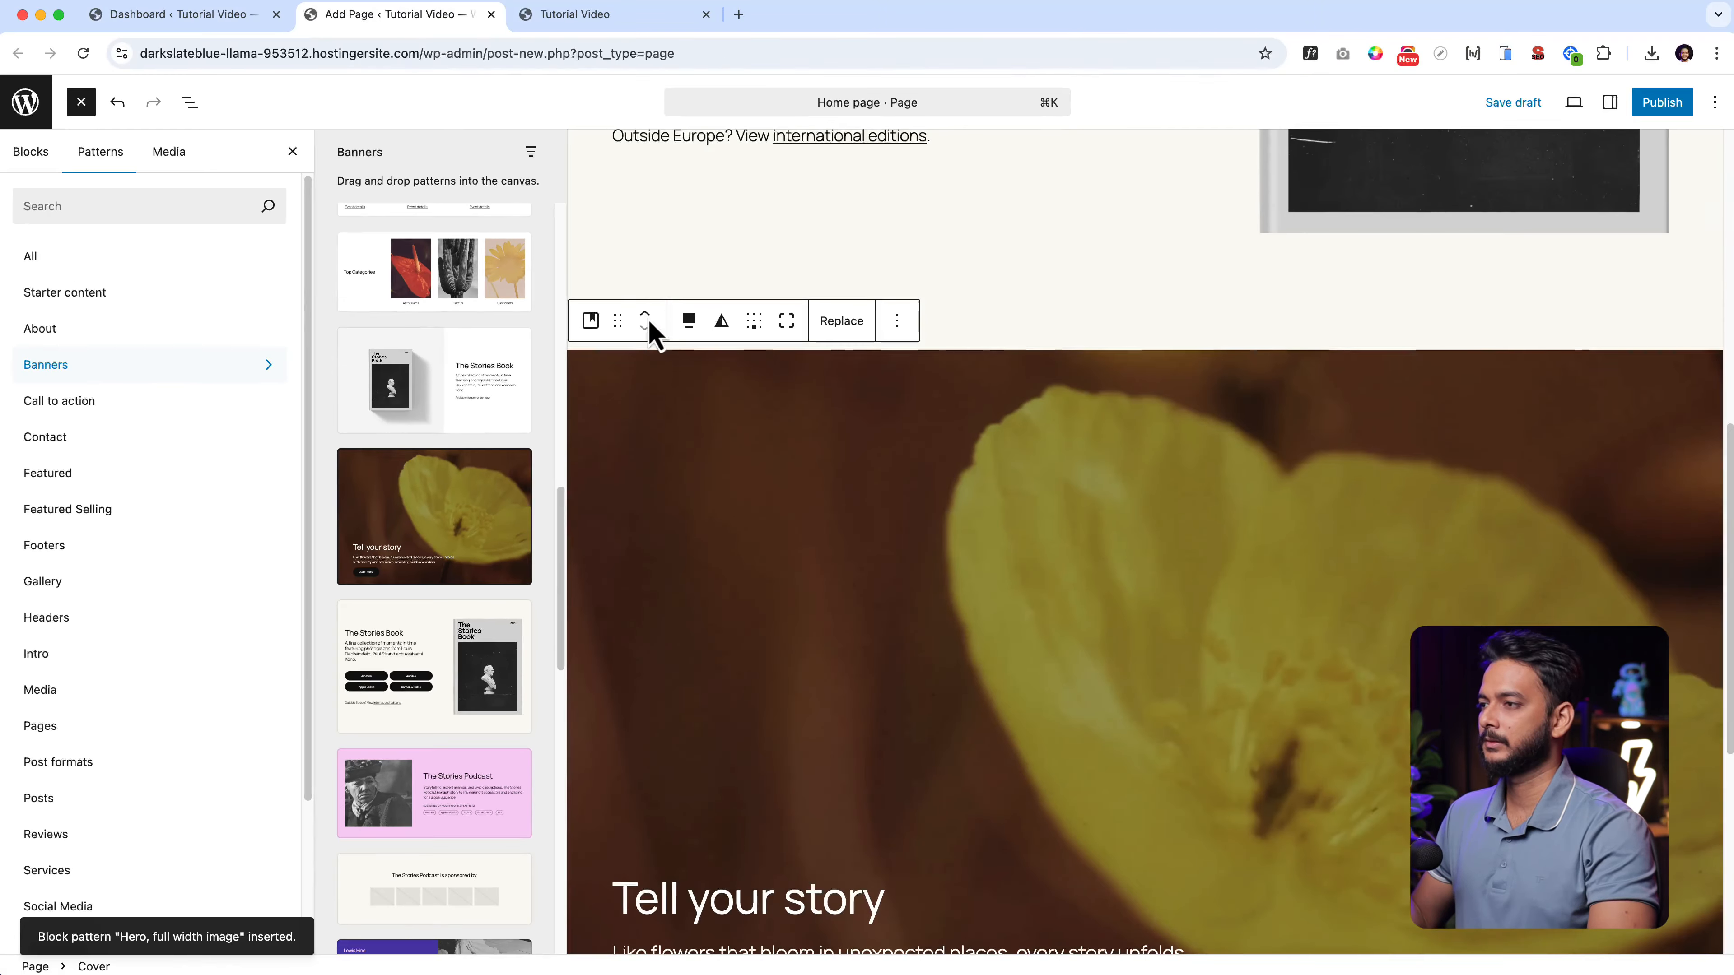
scroll(627, 294, "down", 7)
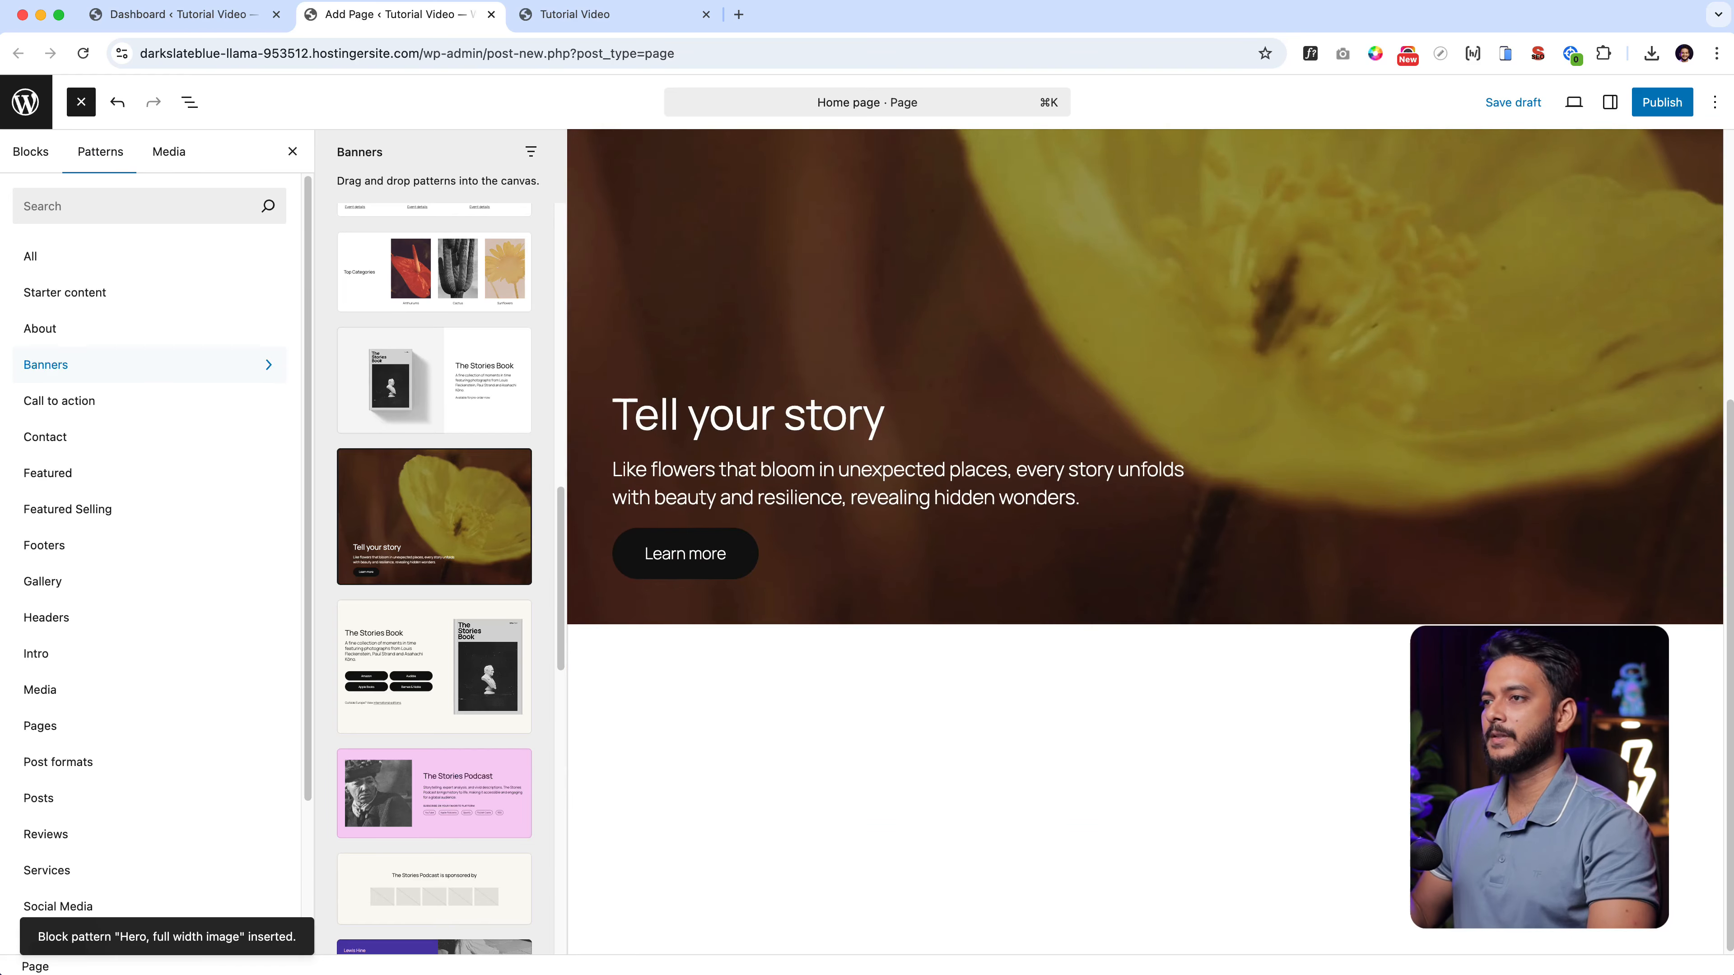
left_click(294, 152)
left_click(190, 101)
left_click(190, 101)
scroll(1382, 591, "up", 4)
scroll(792, 273, "down", 2)
left_click(792, 235)
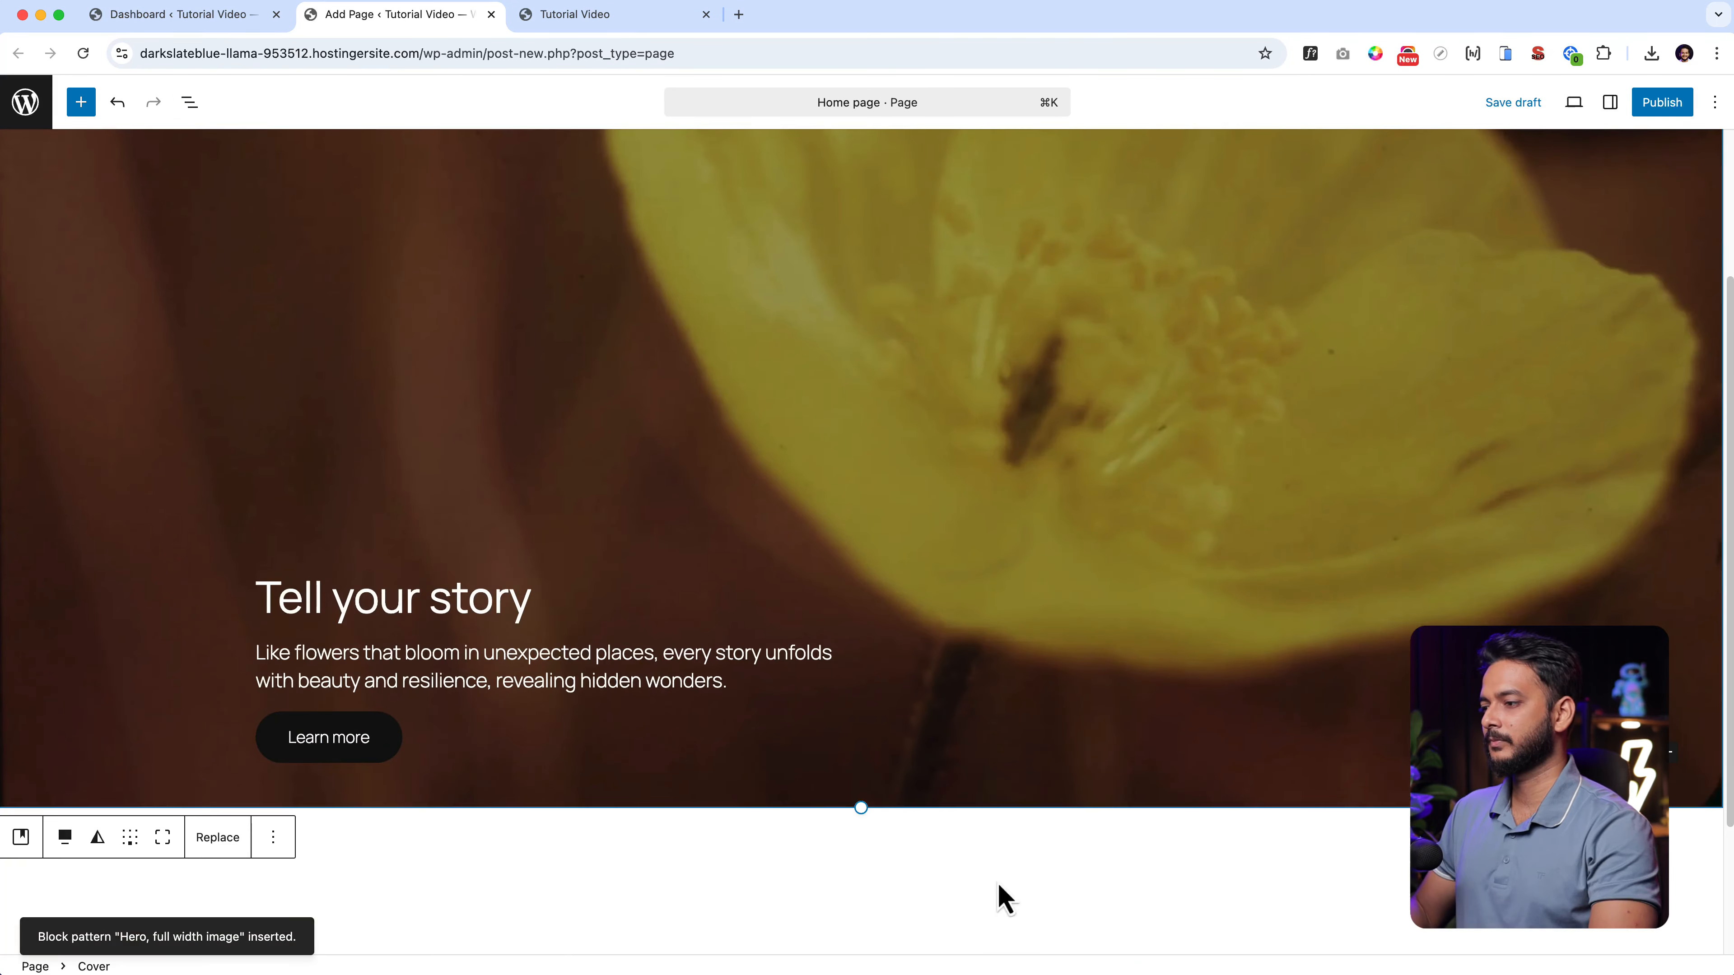
Add a Group block with the single-container layout below the "Tell your story" hero.
scroll(862, 810, "down", 2)
left_click(897, 759)
scroll(721, 680, "down", 1)
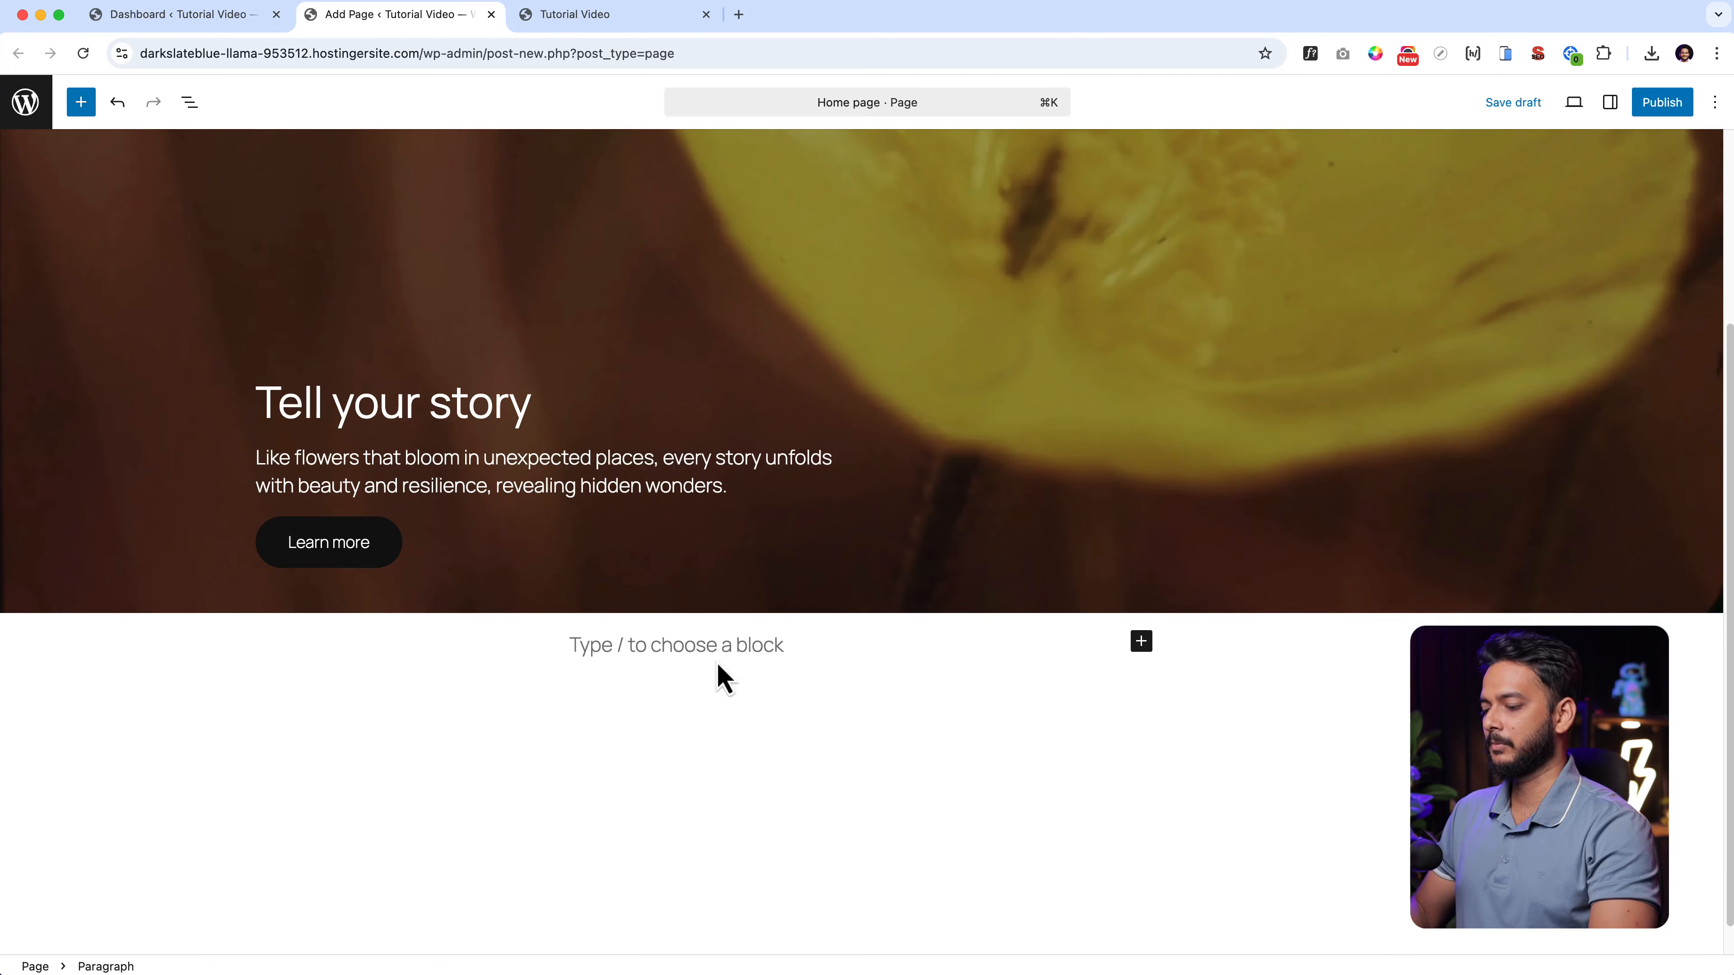
type("/")
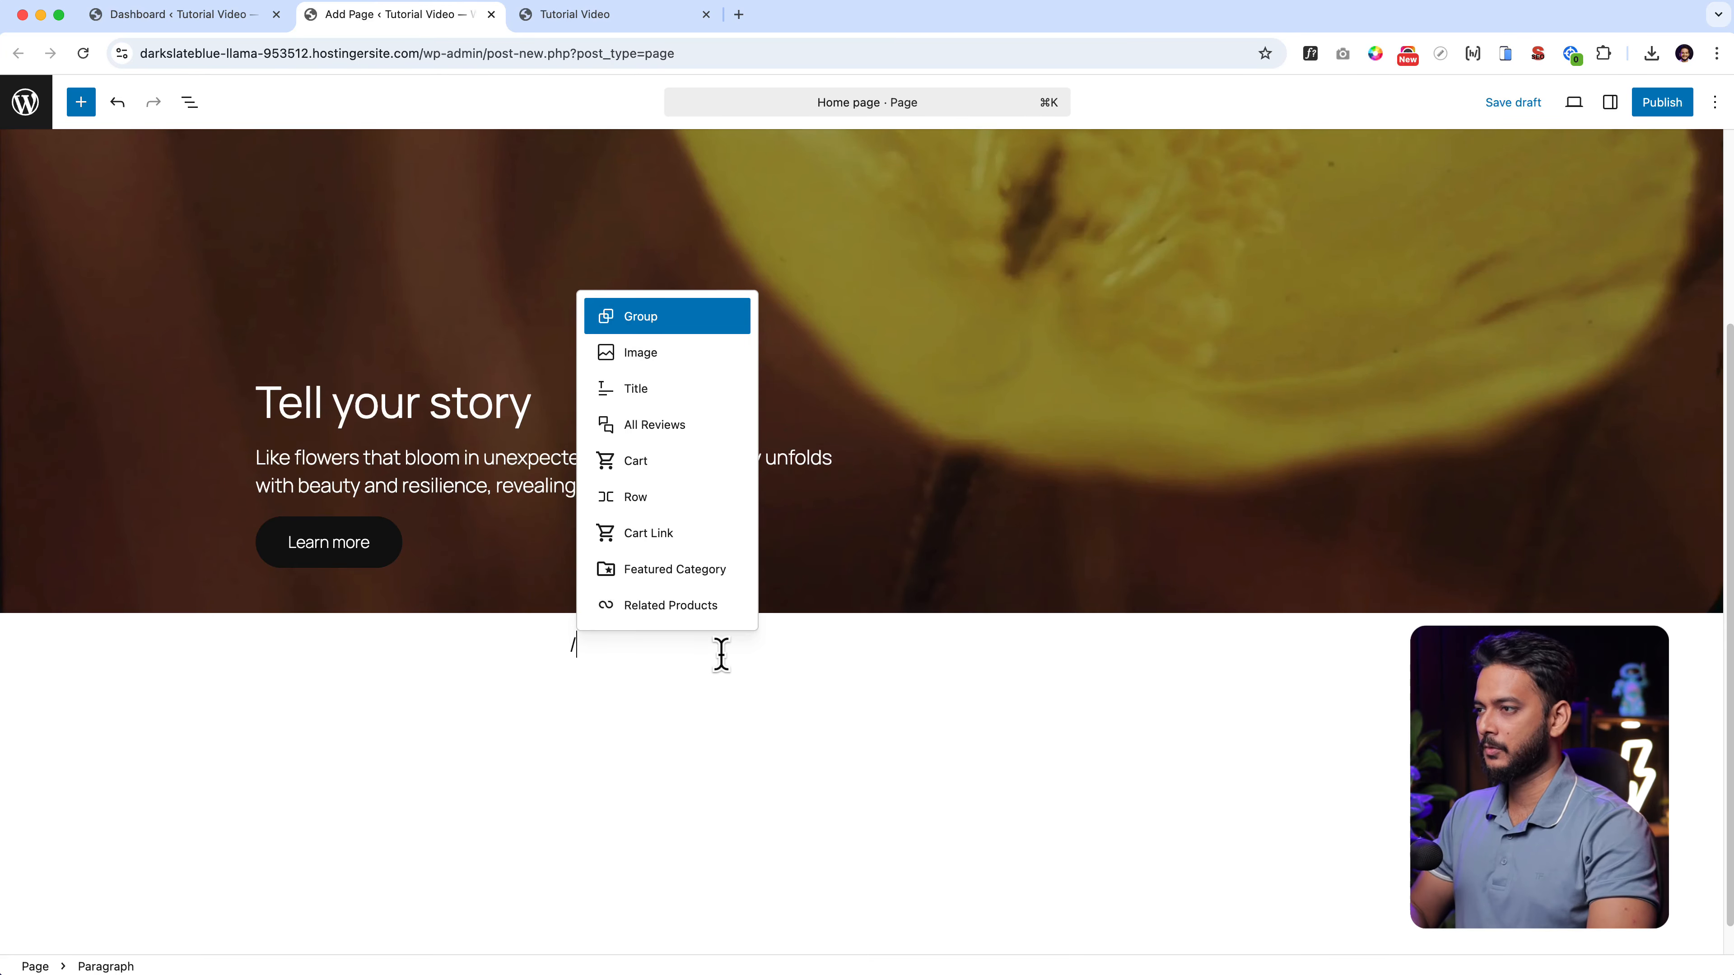
type("grou")
key("Return")
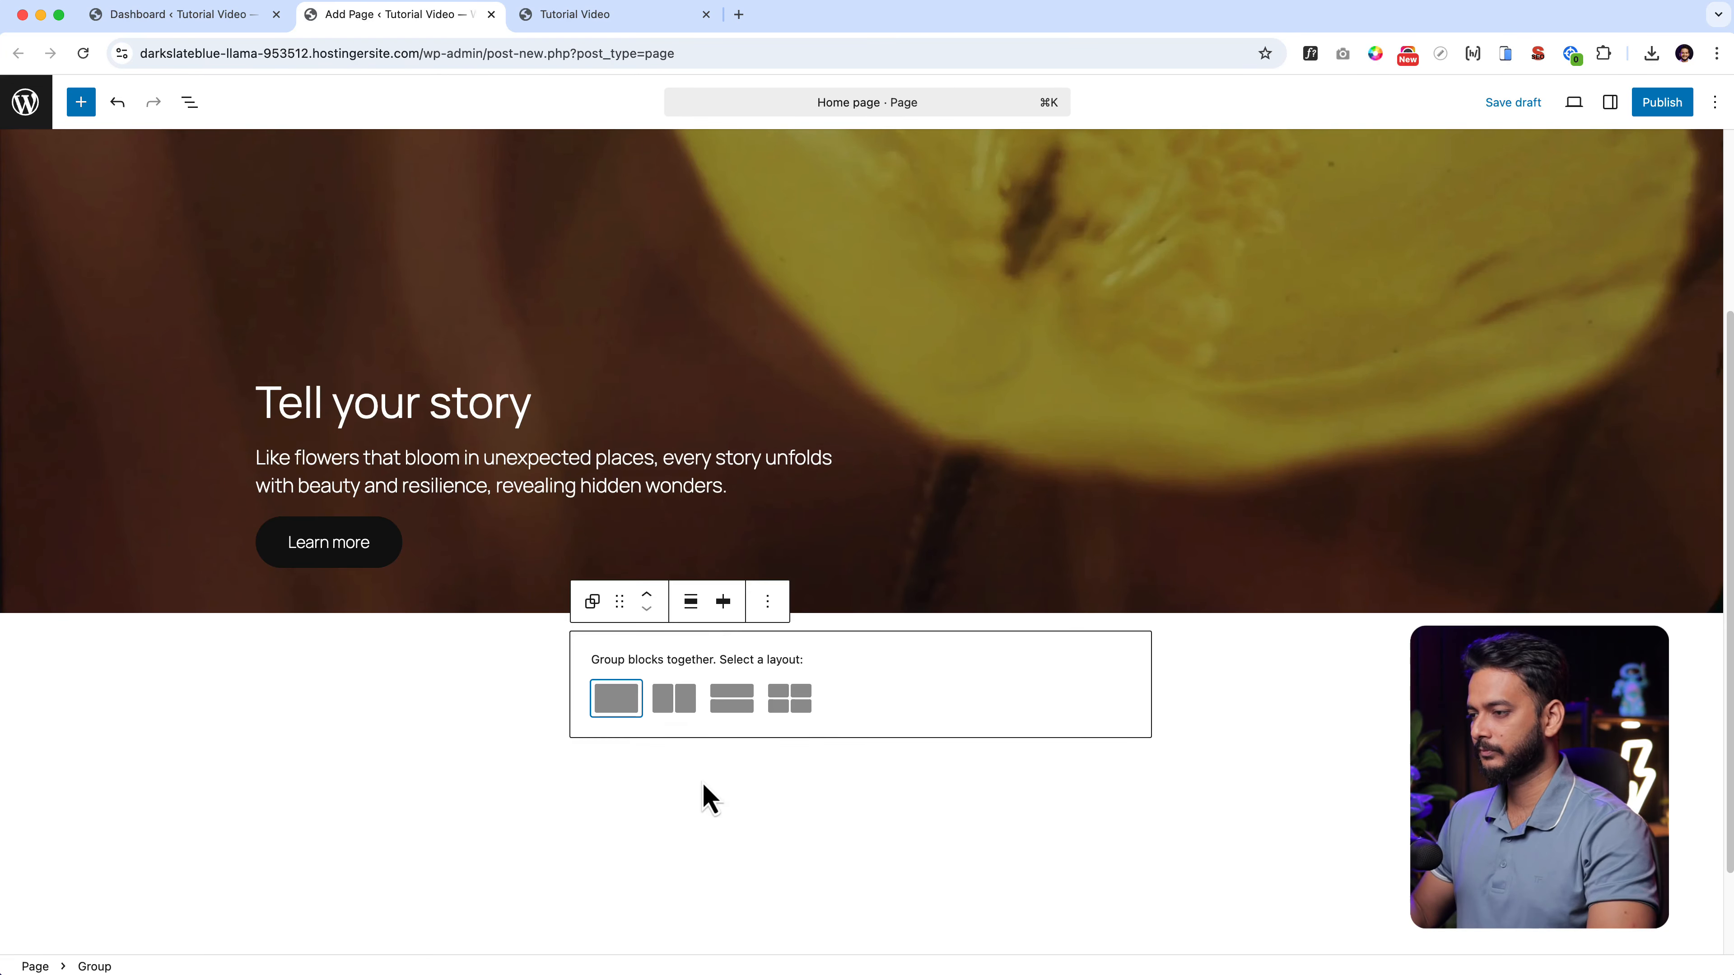
left_click(615, 700)
Add the heading "Our Products" inside the group and align its text to the center.
left_click(829, 656)
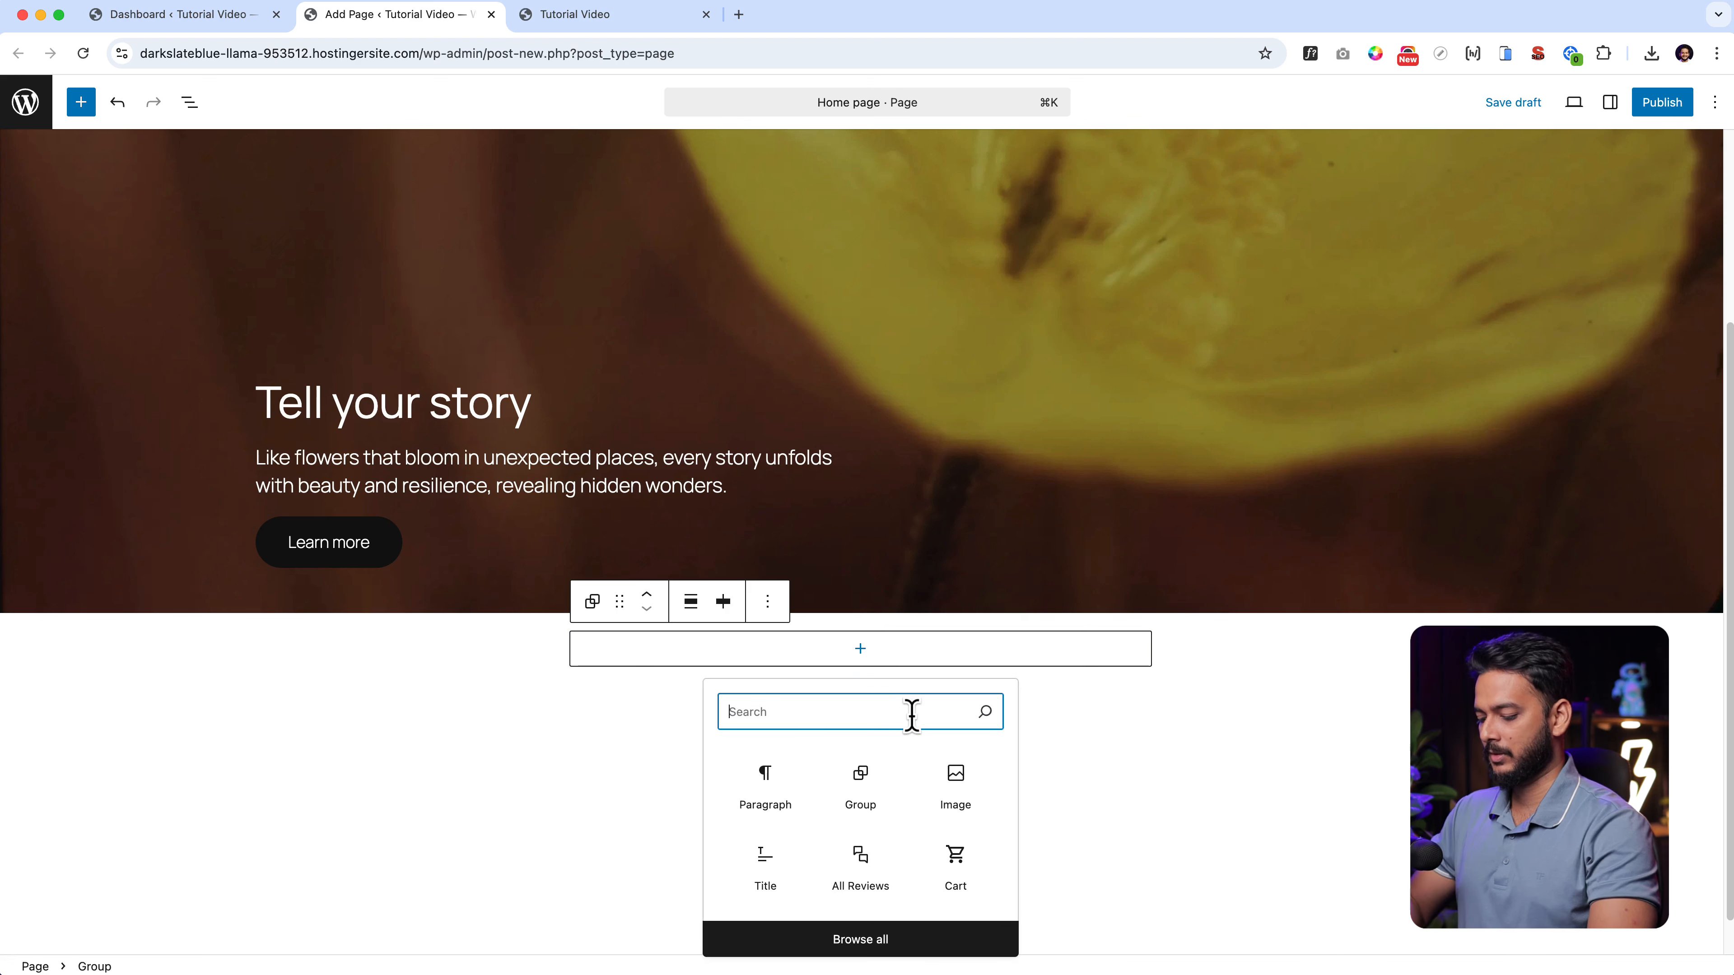
type("hea")
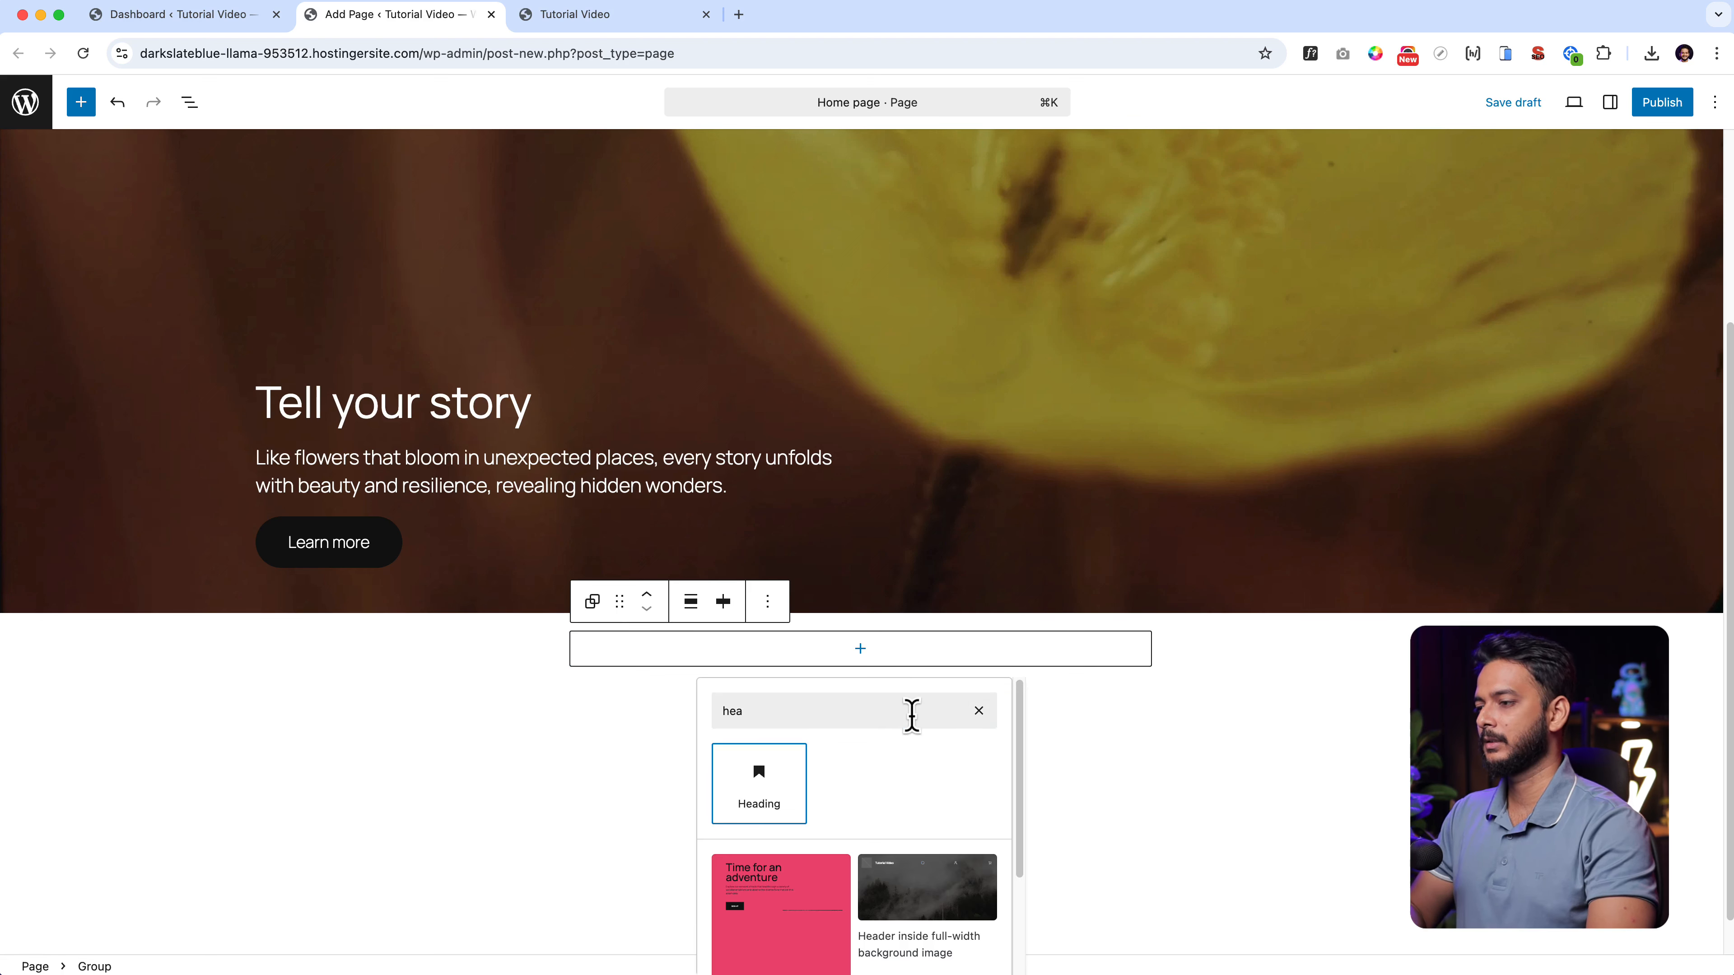
key("Return")
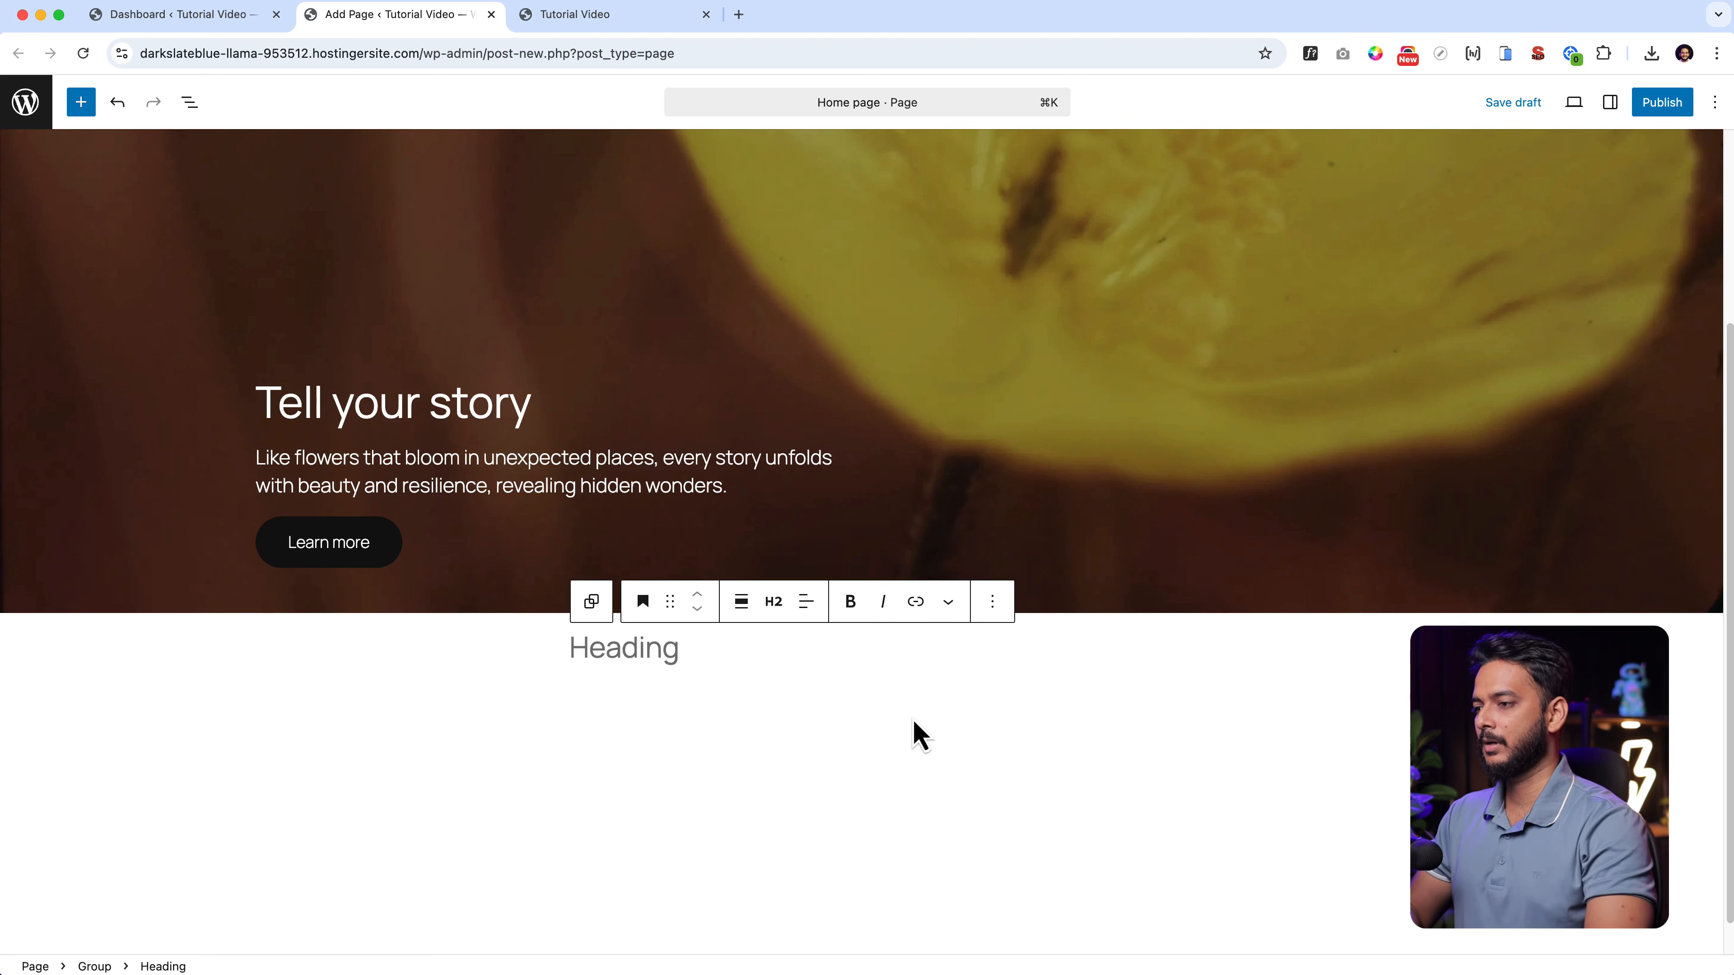
type("Our Product")
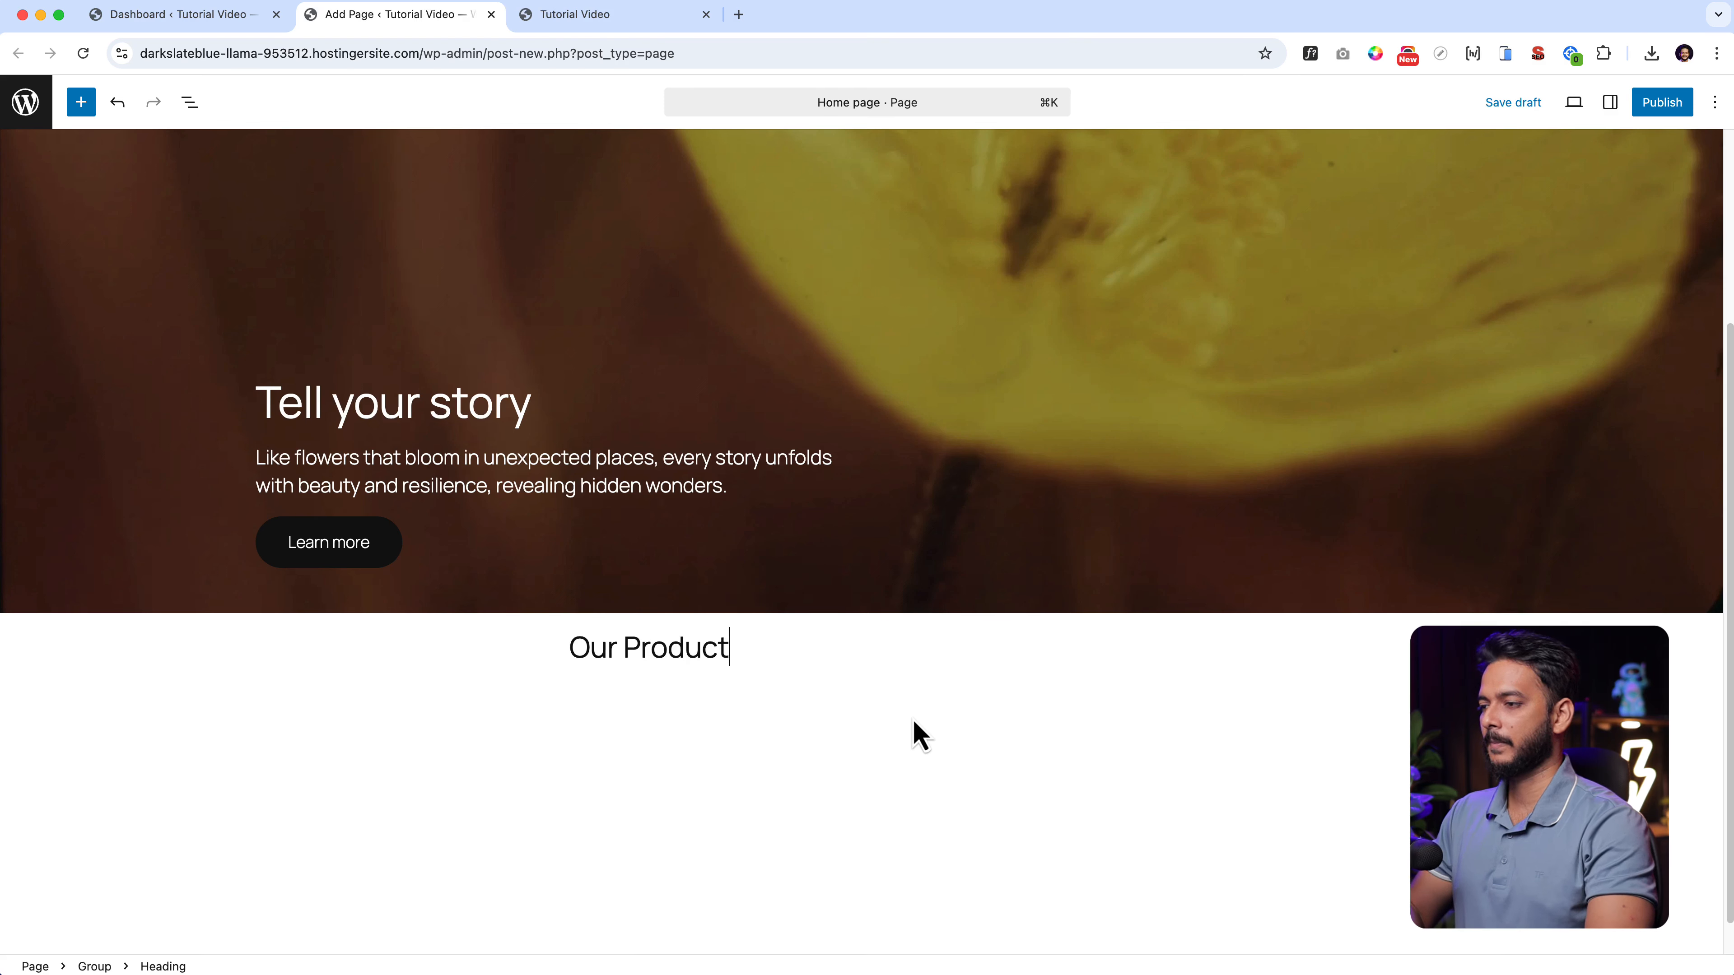
type("s")
left_click(806, 601)
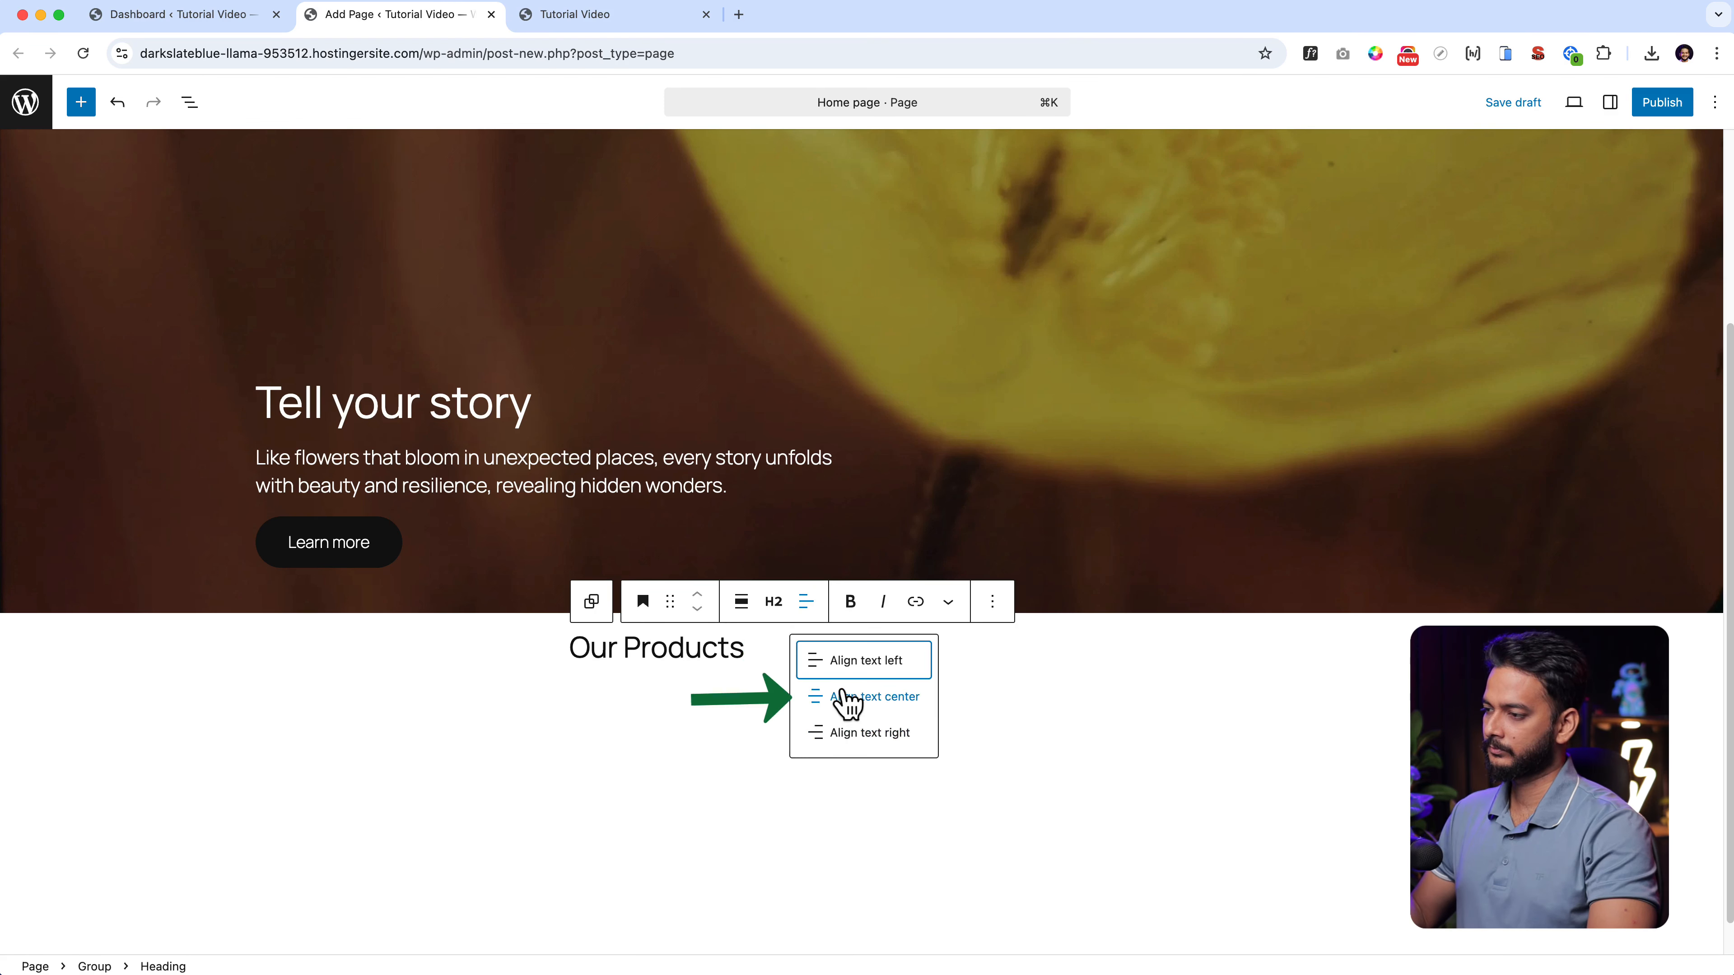
left_click(868, 696)
Add an empty paragraph below the heading's group and open the style settings of the hero cover block.
left_click(744, 794)
left_click(466, 639)
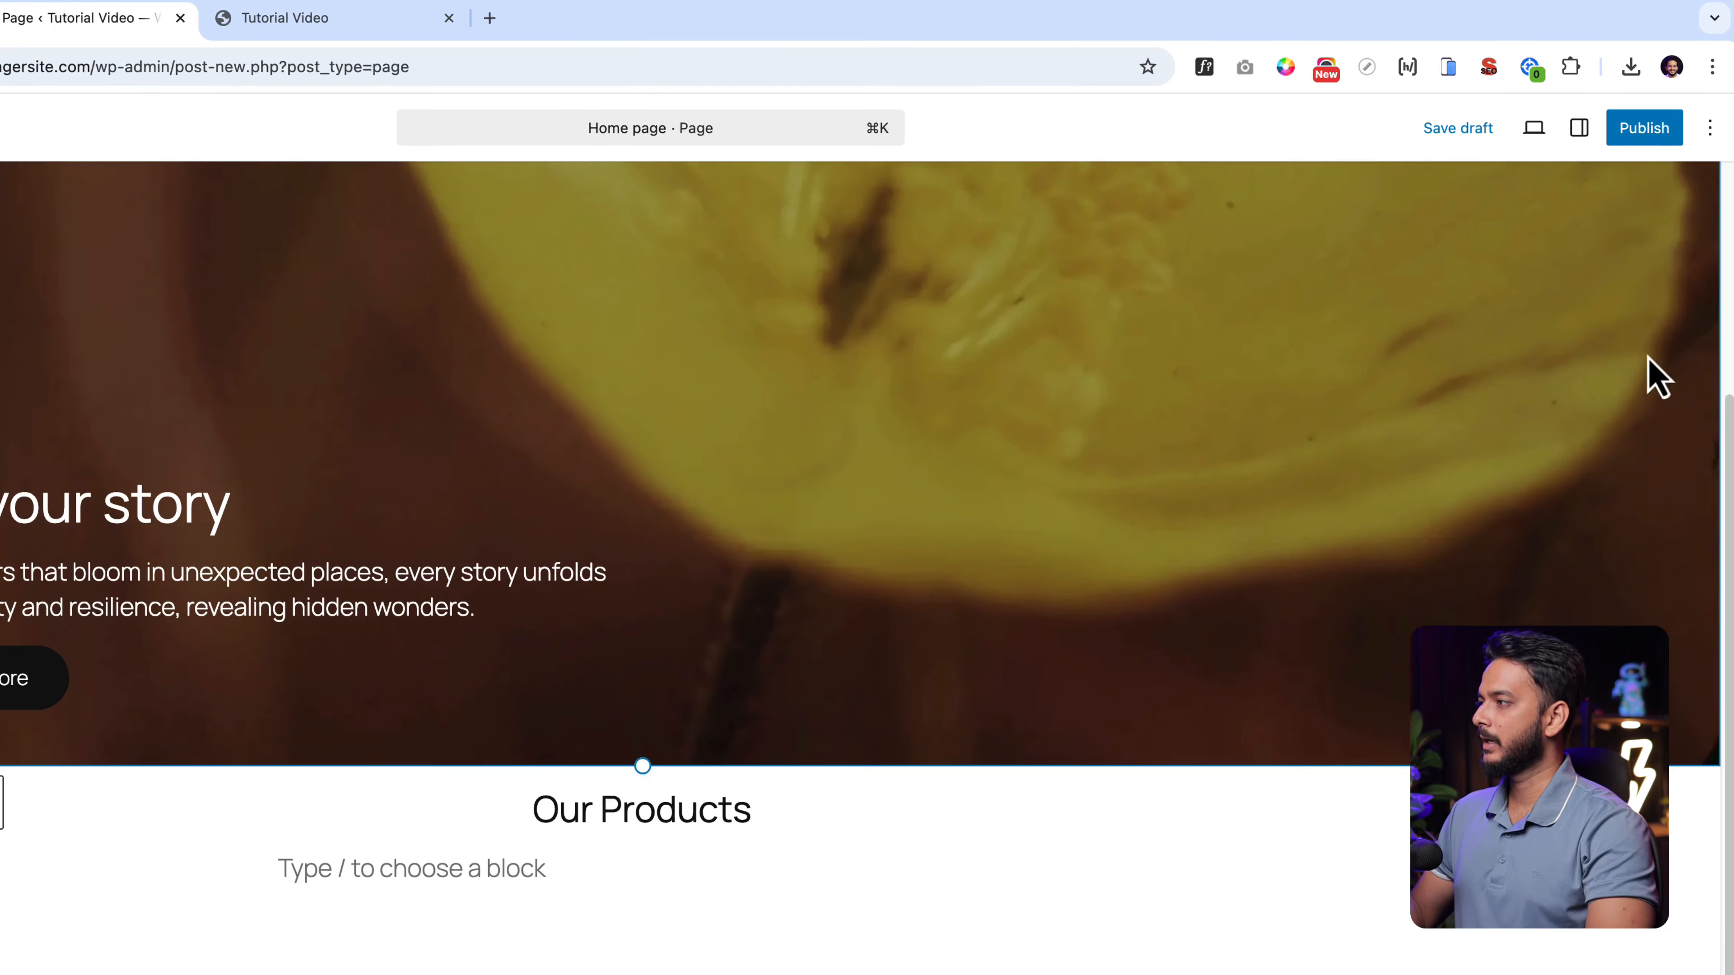
left_click(1585, 133)
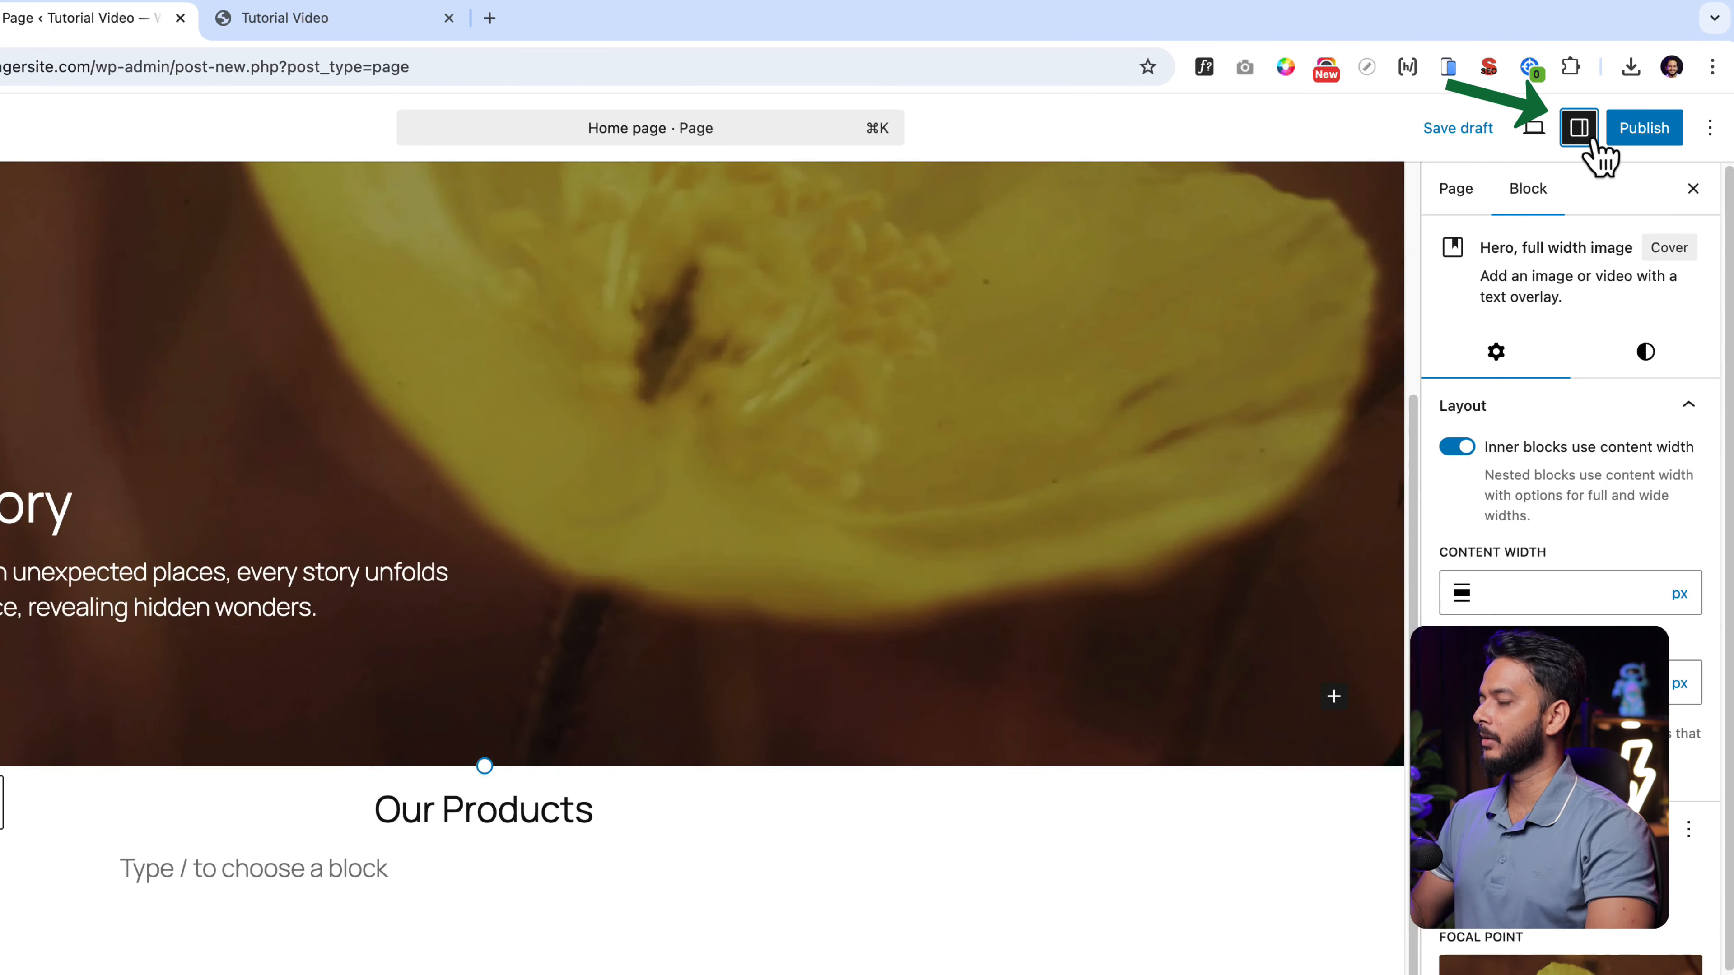
left_click(1657, 356)
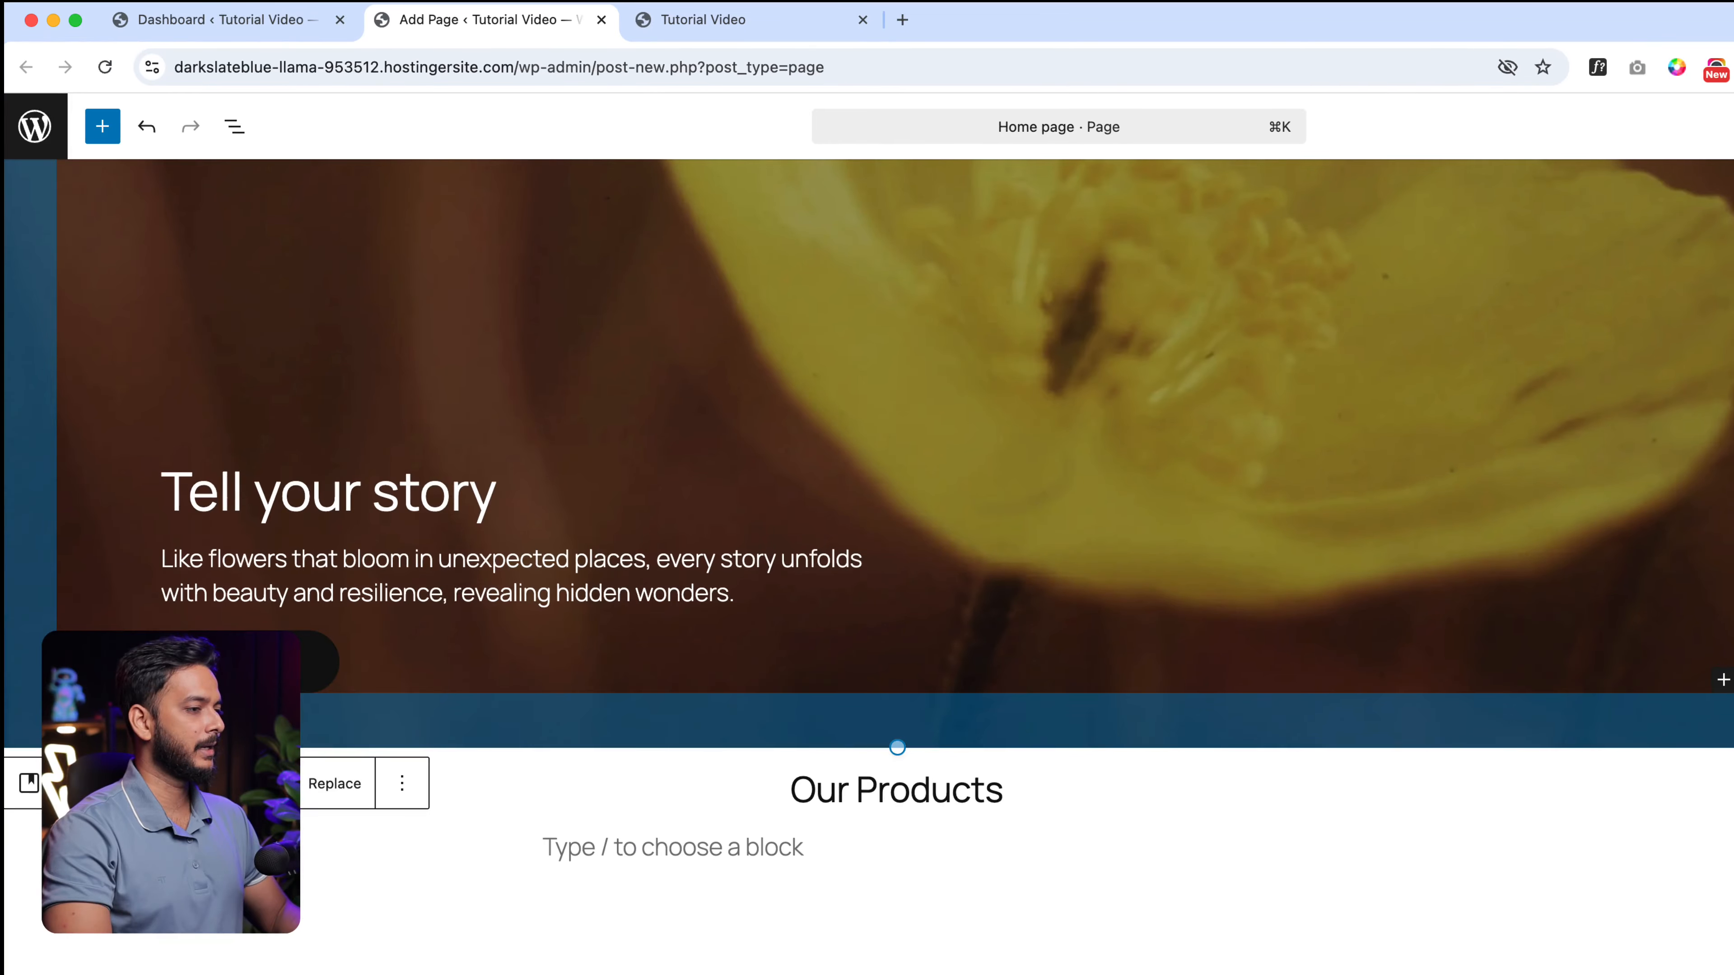
Set the vertical padding of the group containing "Our Products" to Large.
left_click(511, 794)
left_click(225, 121)
left_click(86, 274)
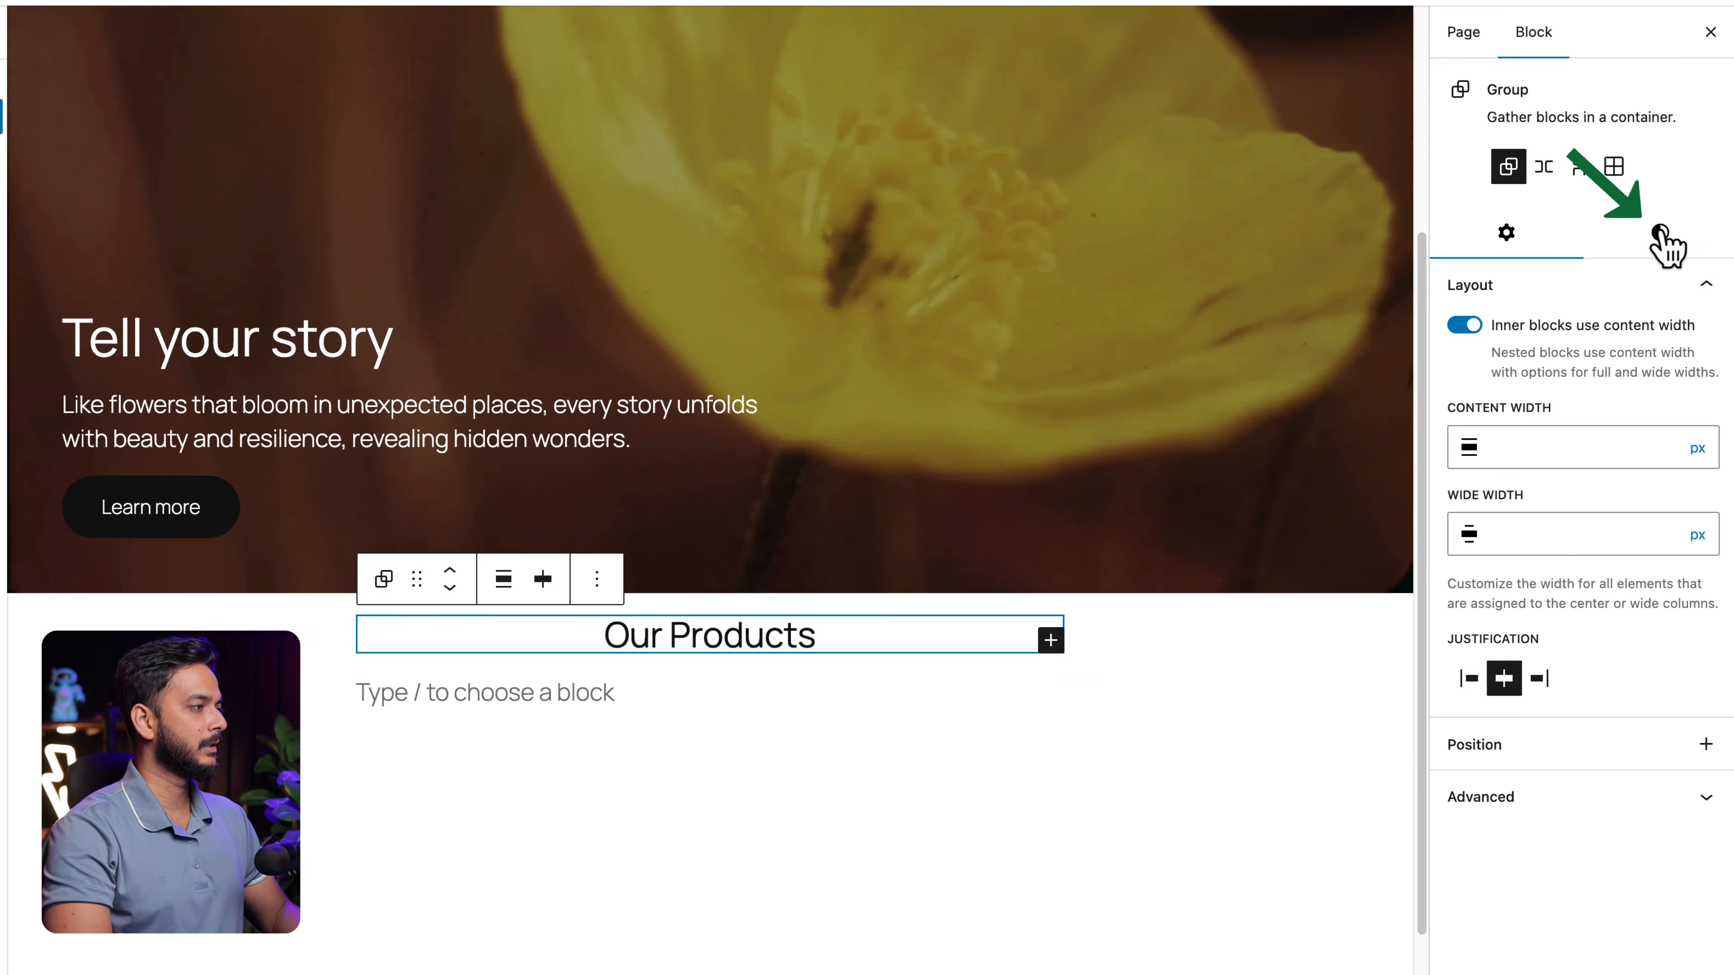
left_click(1661, 235)
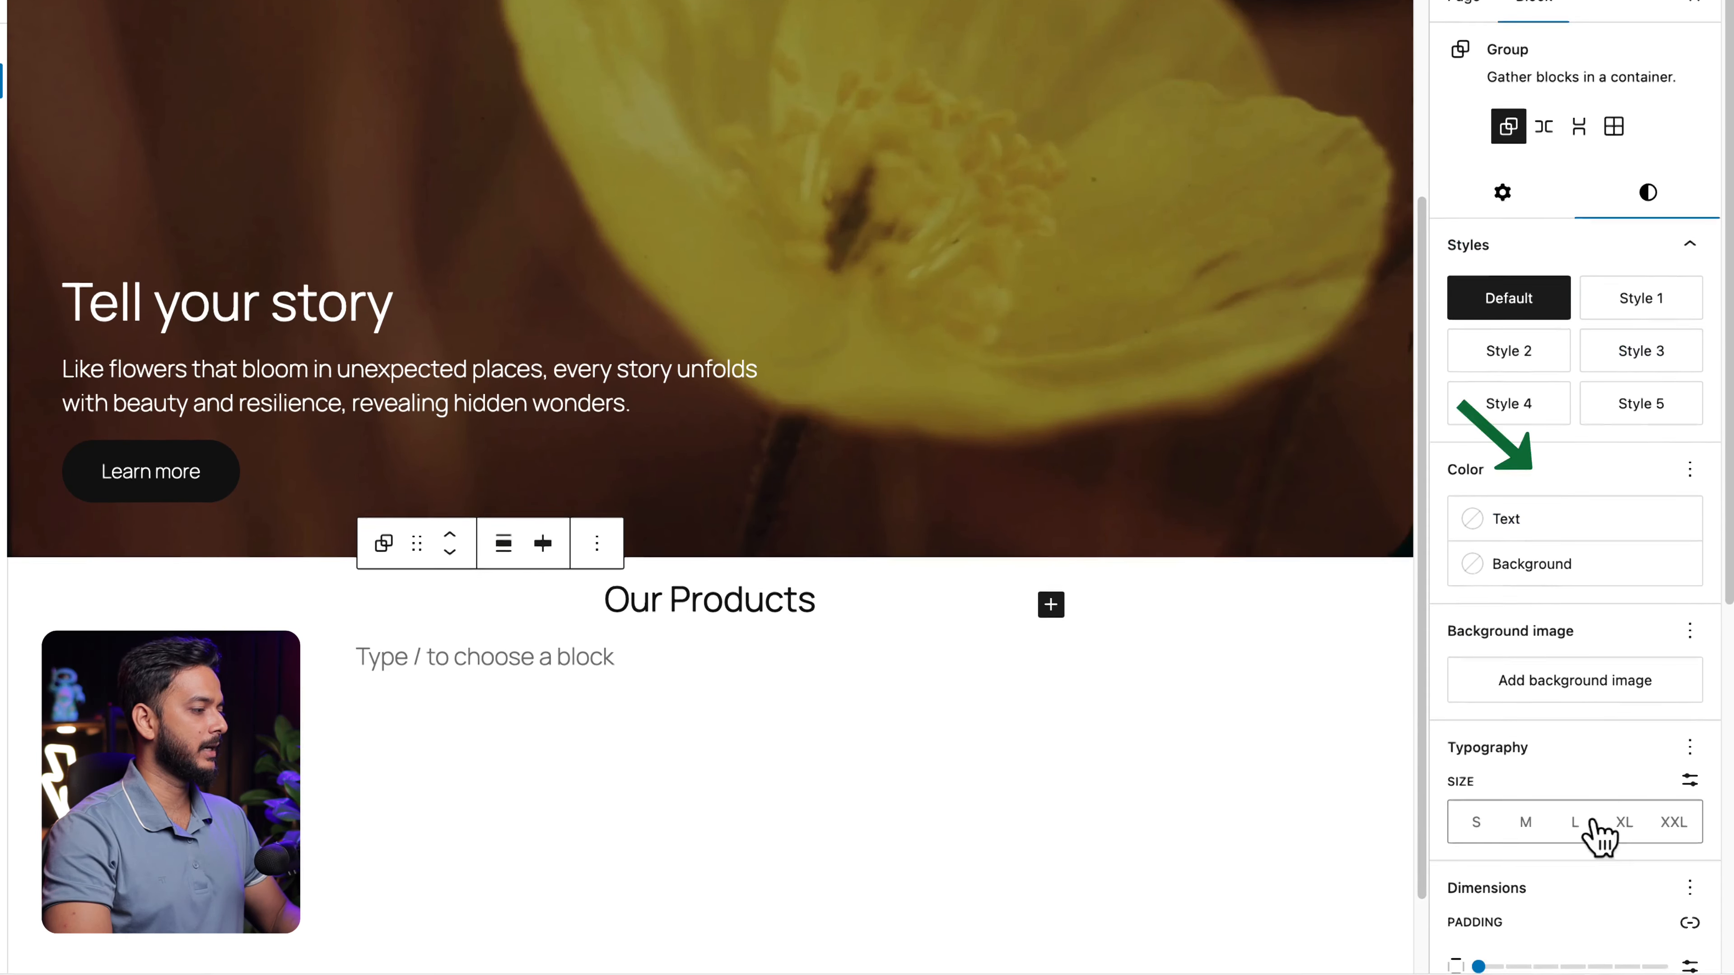
scroll(1539, 912, "down", 4)
left_click(1597, 693)
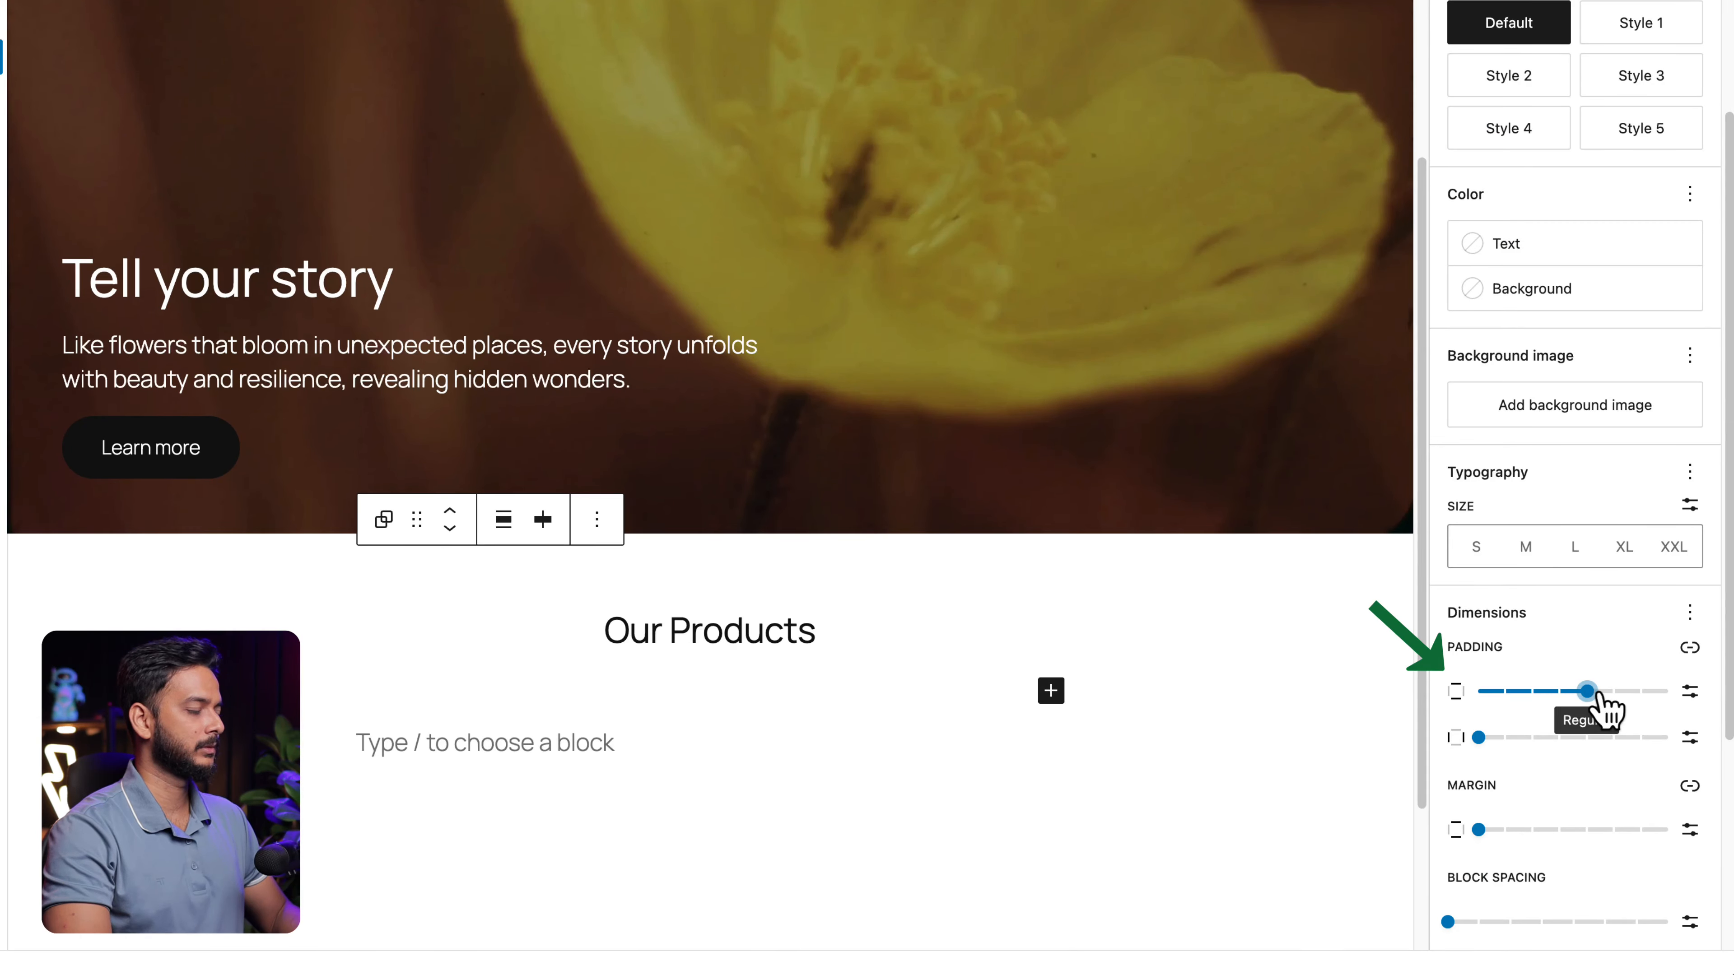
left_click(1615, 691)
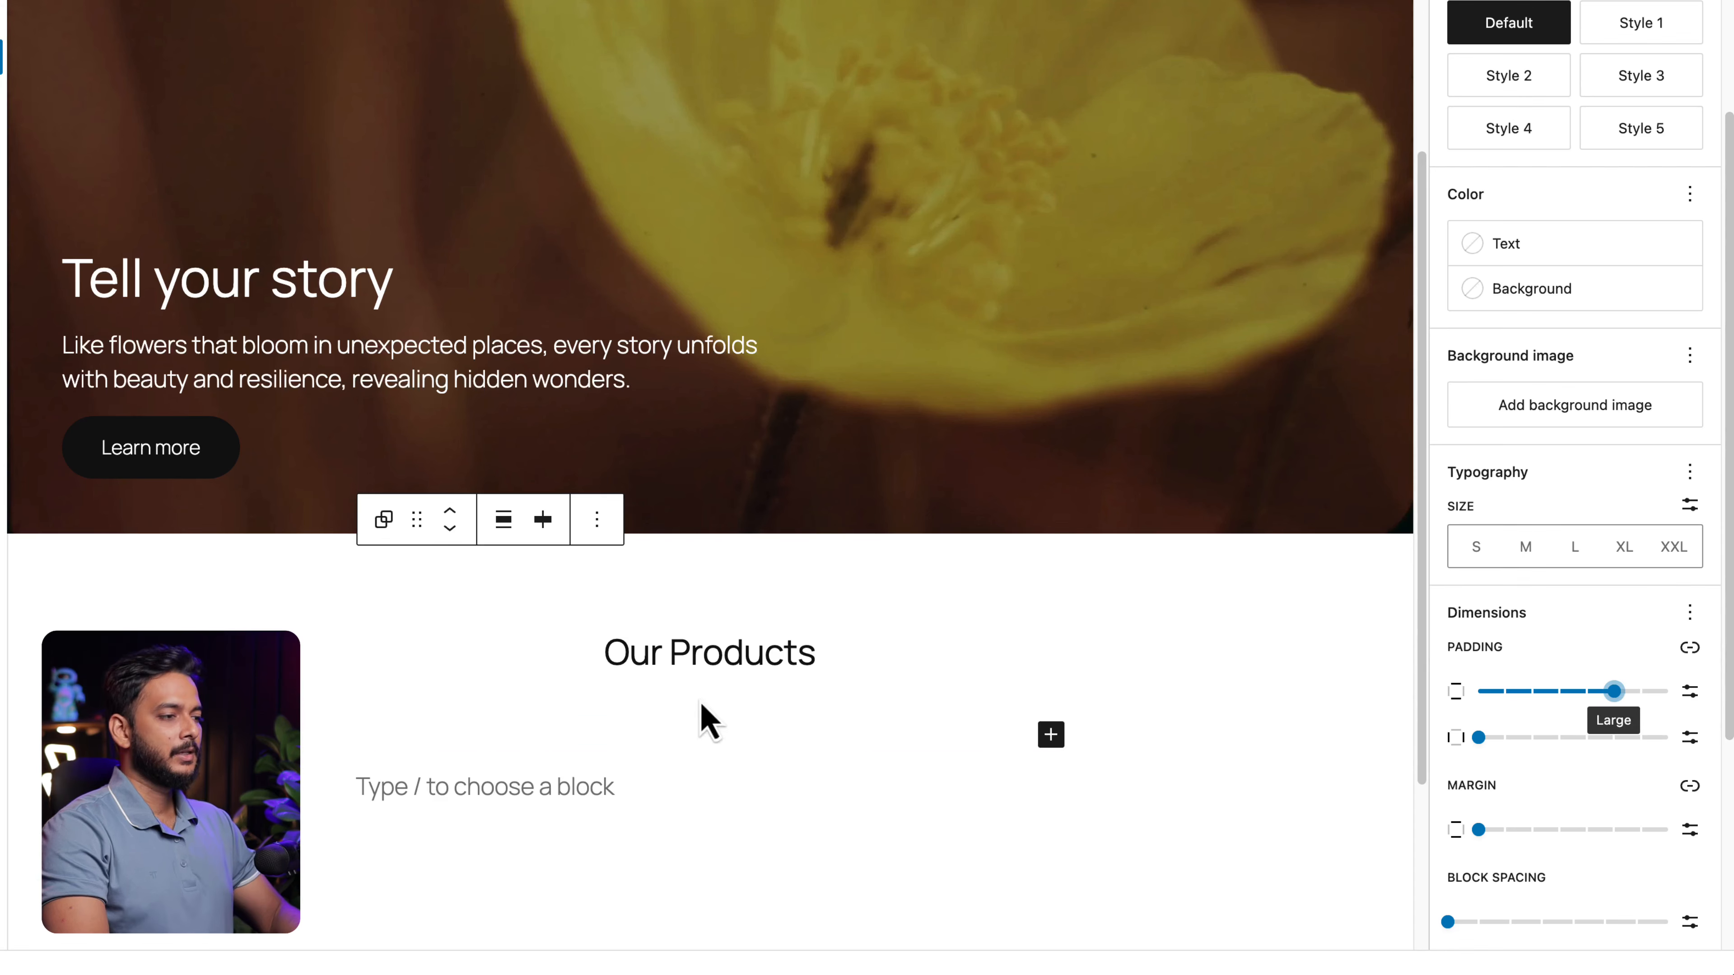
Insert a Query Loop block below the "Our Products" heading and start it blank with a title and date layout.
left_click(764, 662)
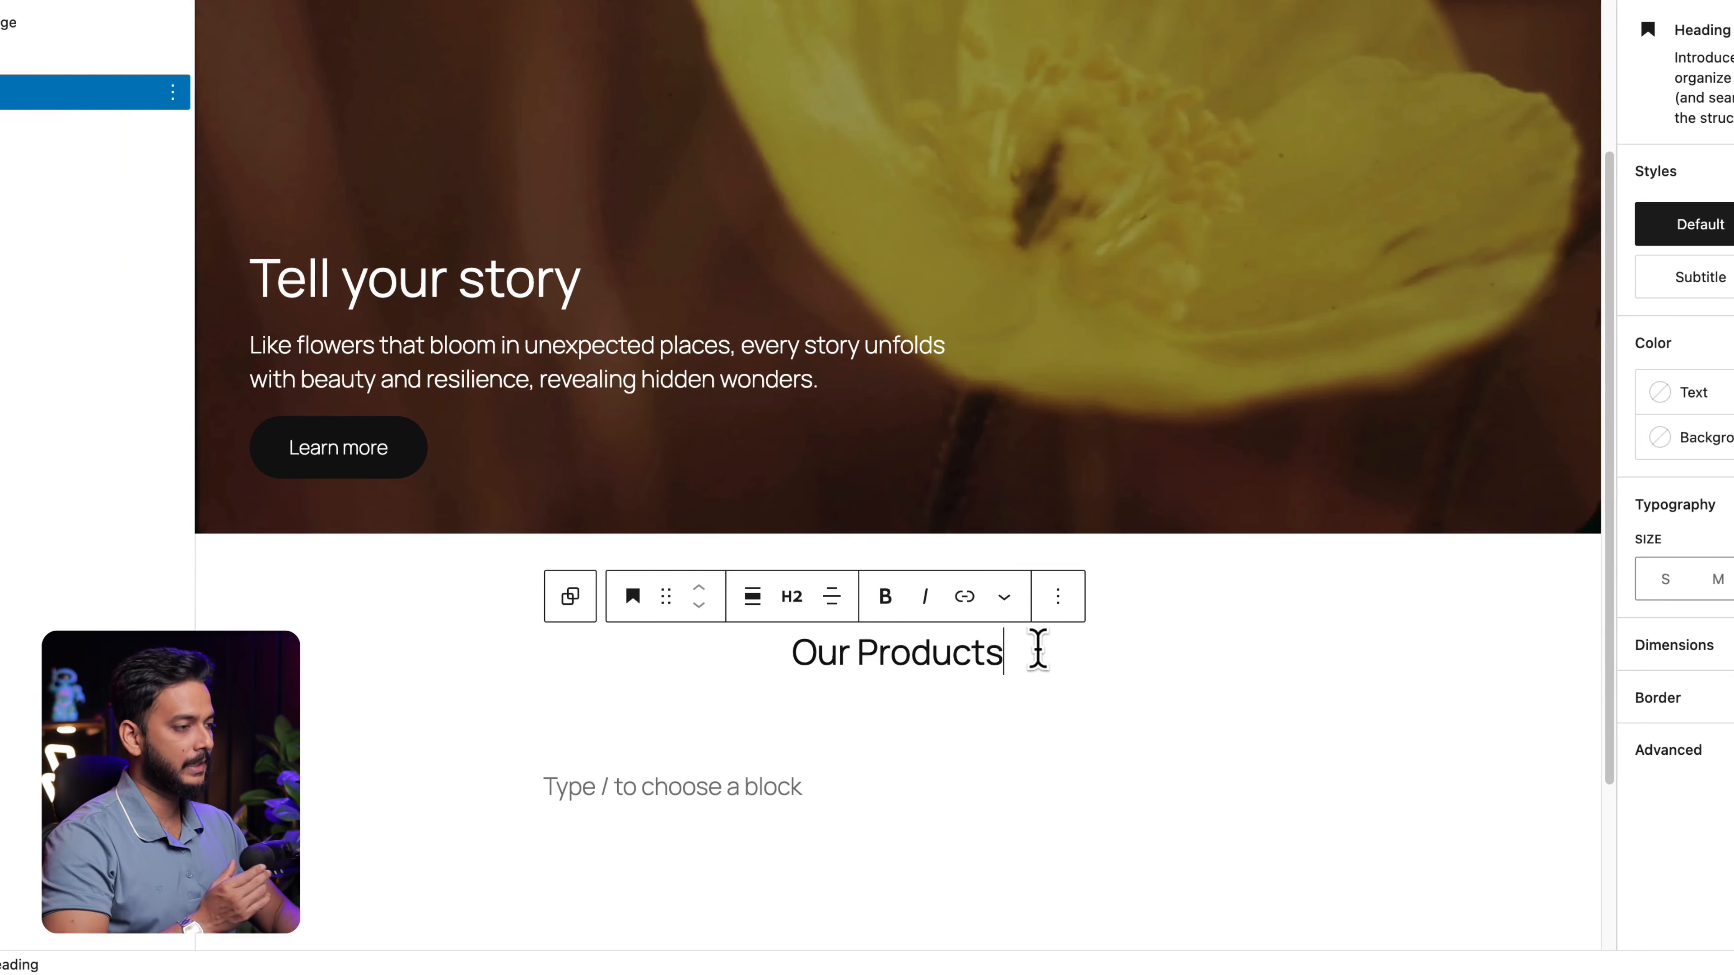
key("Return")
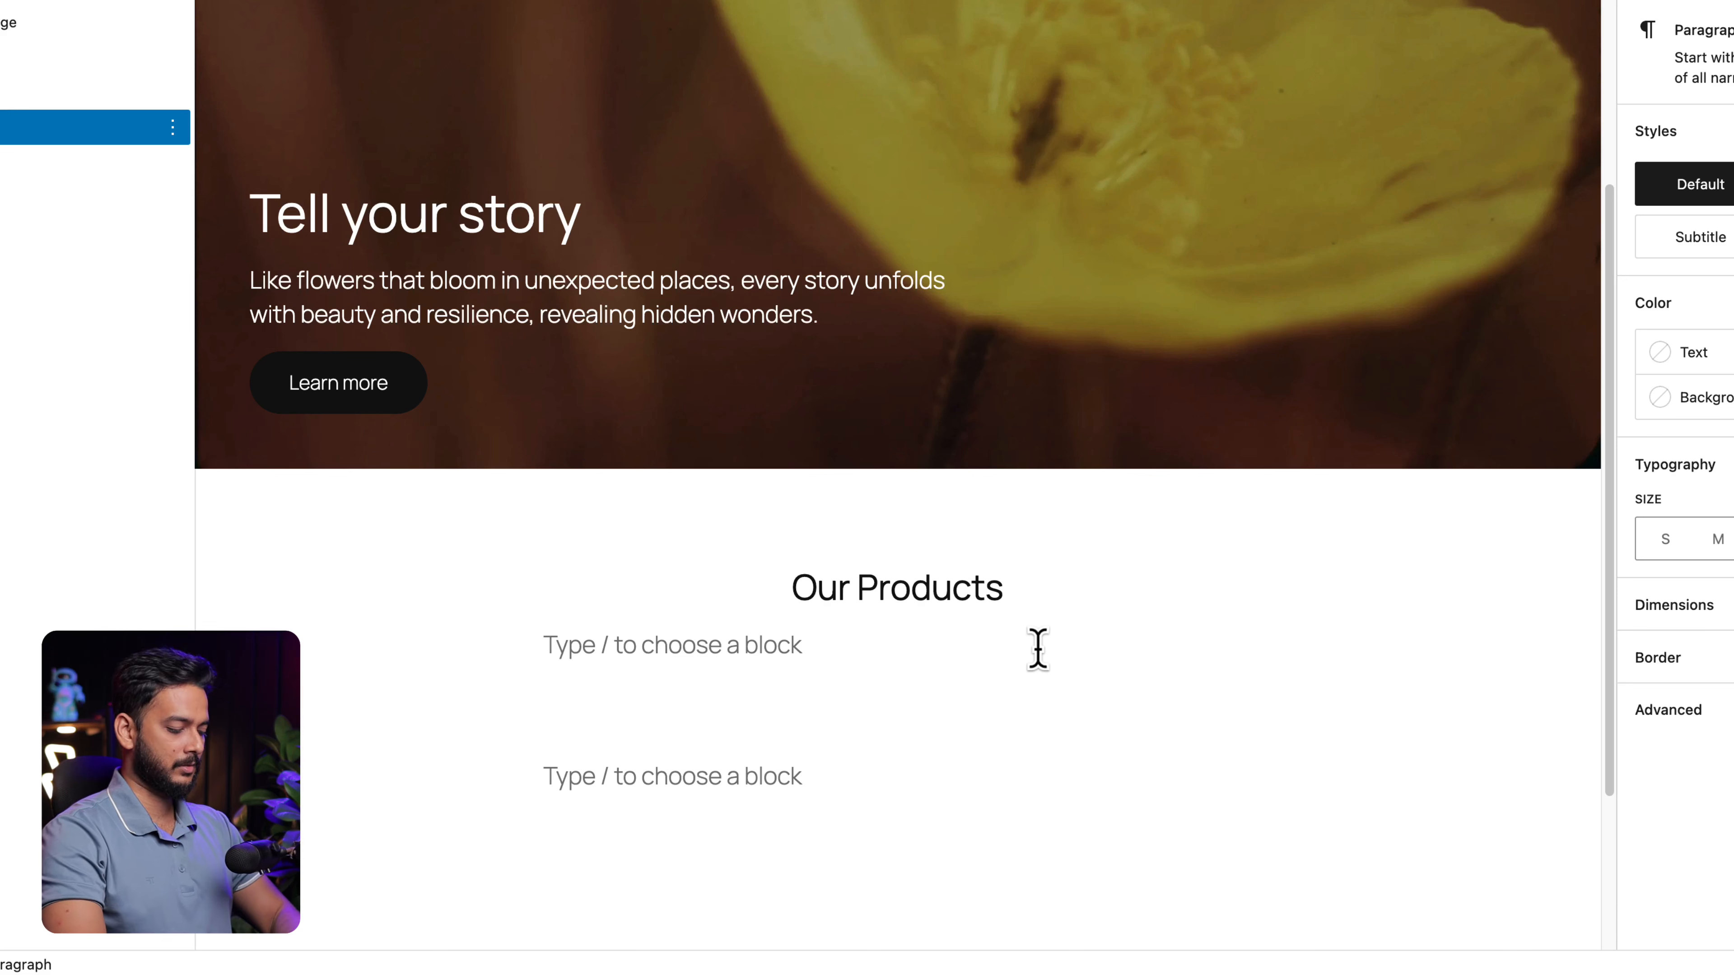
type("/loop")
key("Return")
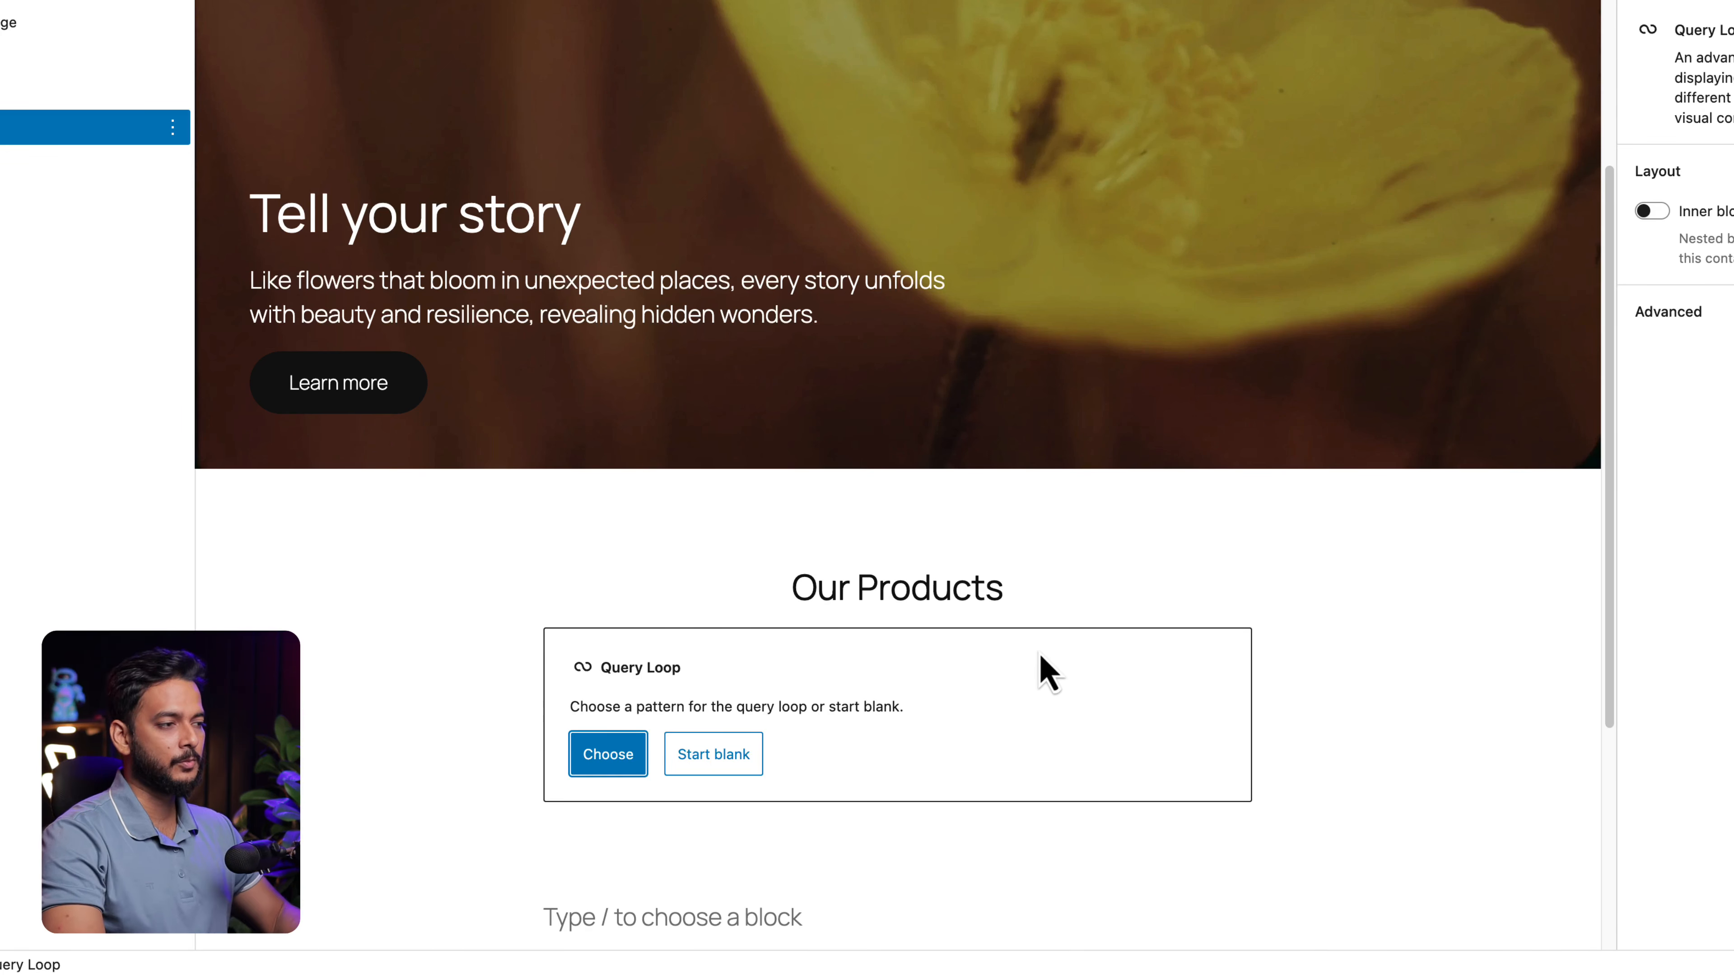
left_click(718, 764)
left_click(601, 772)
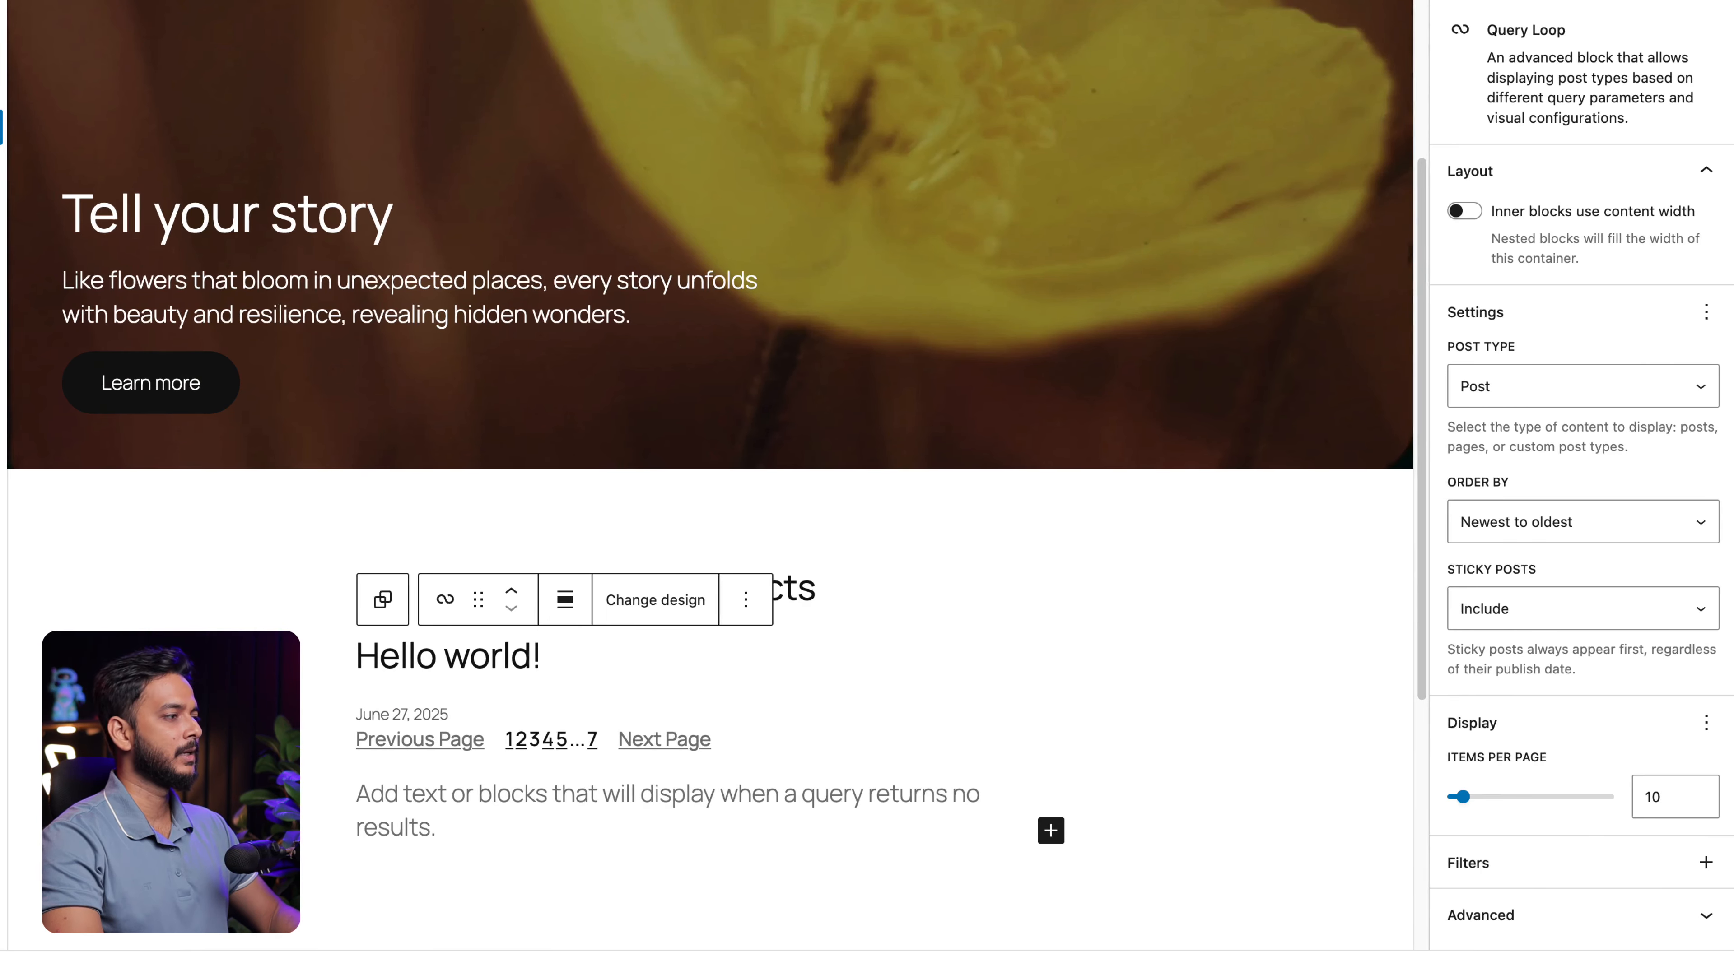
Set the Query Loop's post type to Product.
left_click(1655, 403)
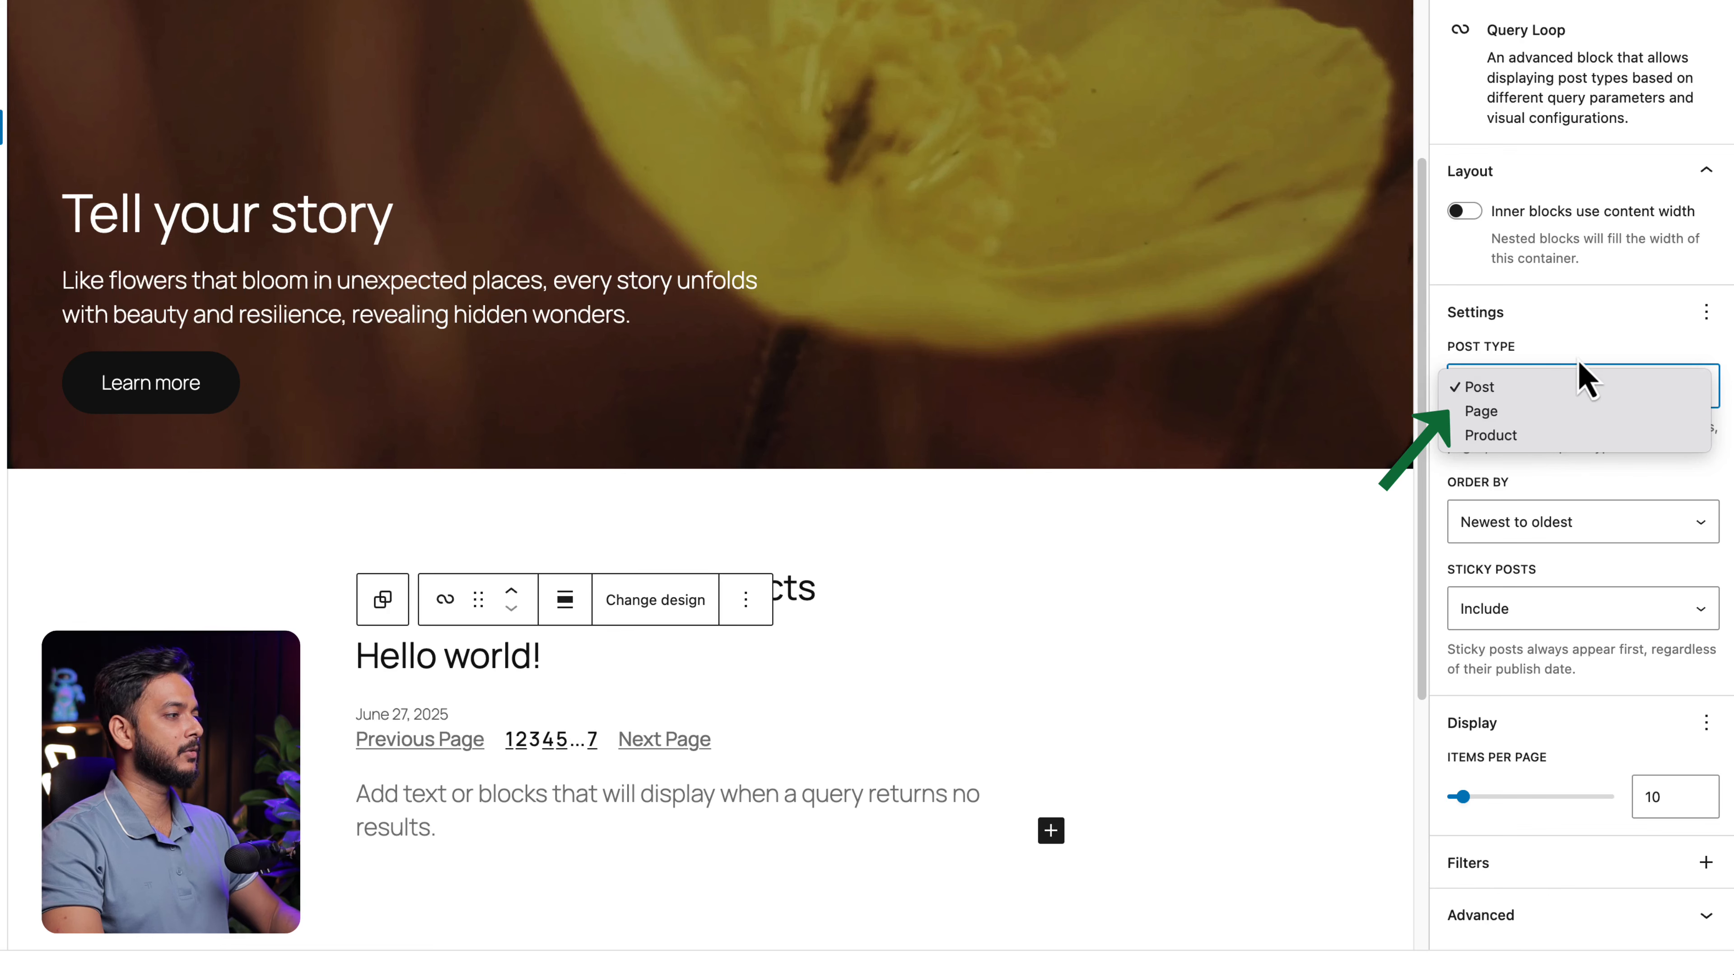
left_click(1583, 376)
left_click(1529, 389)
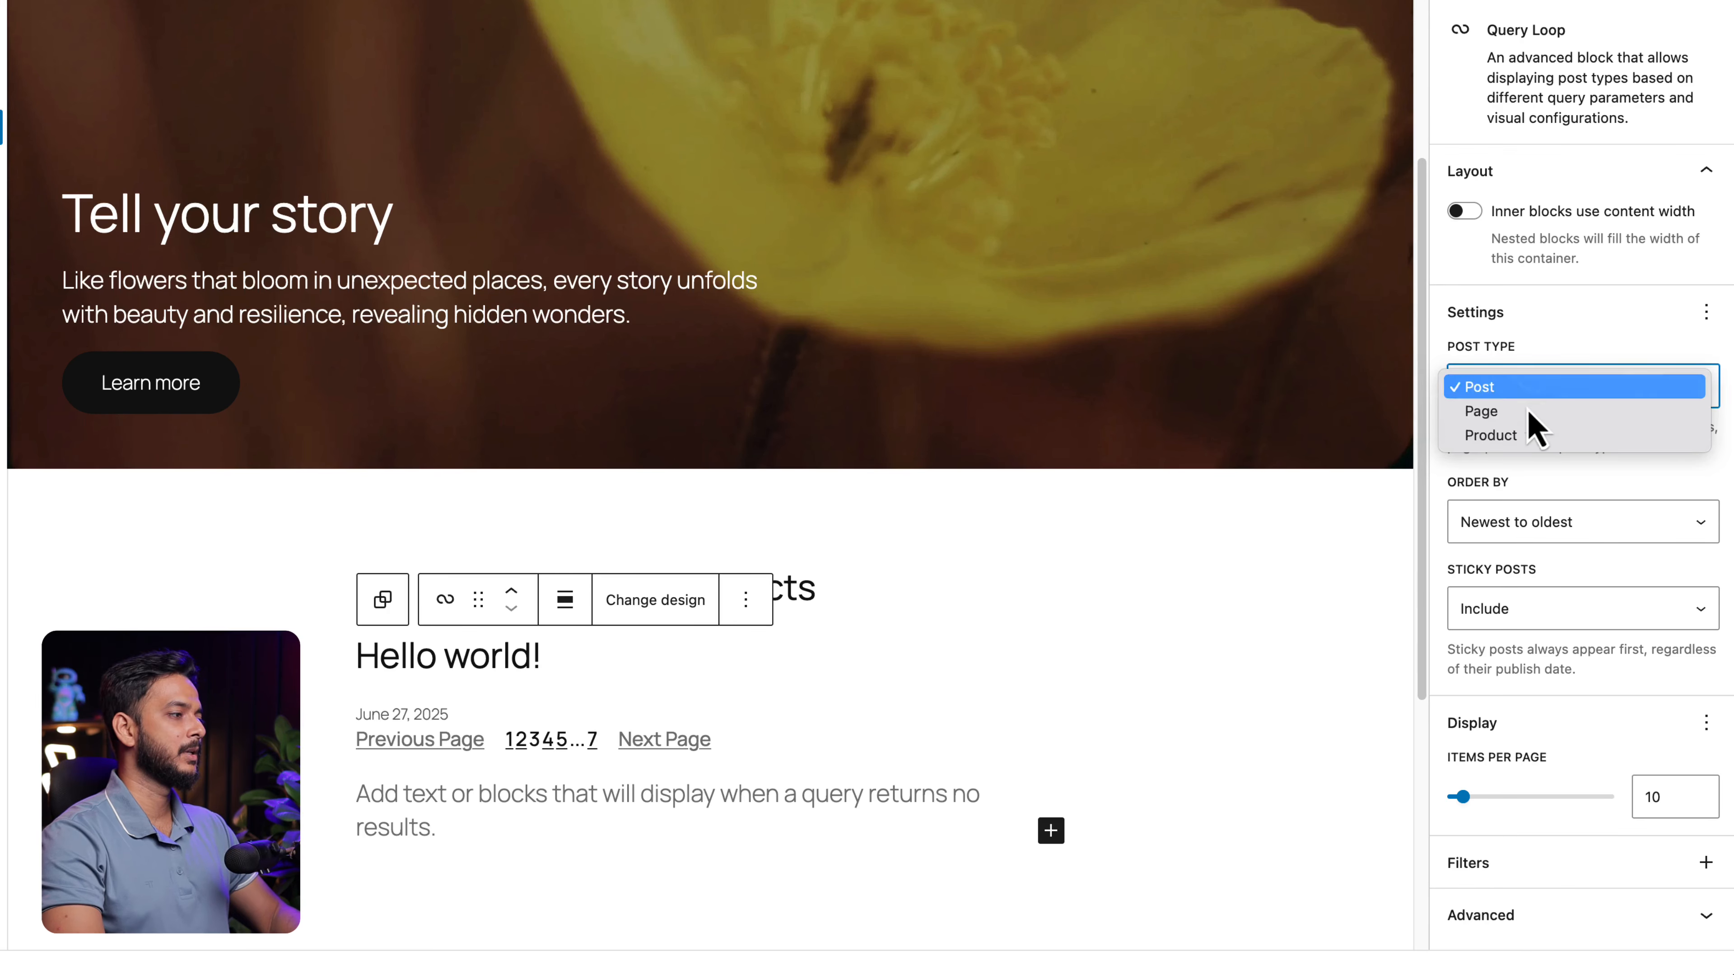
left_click(1534, 437)
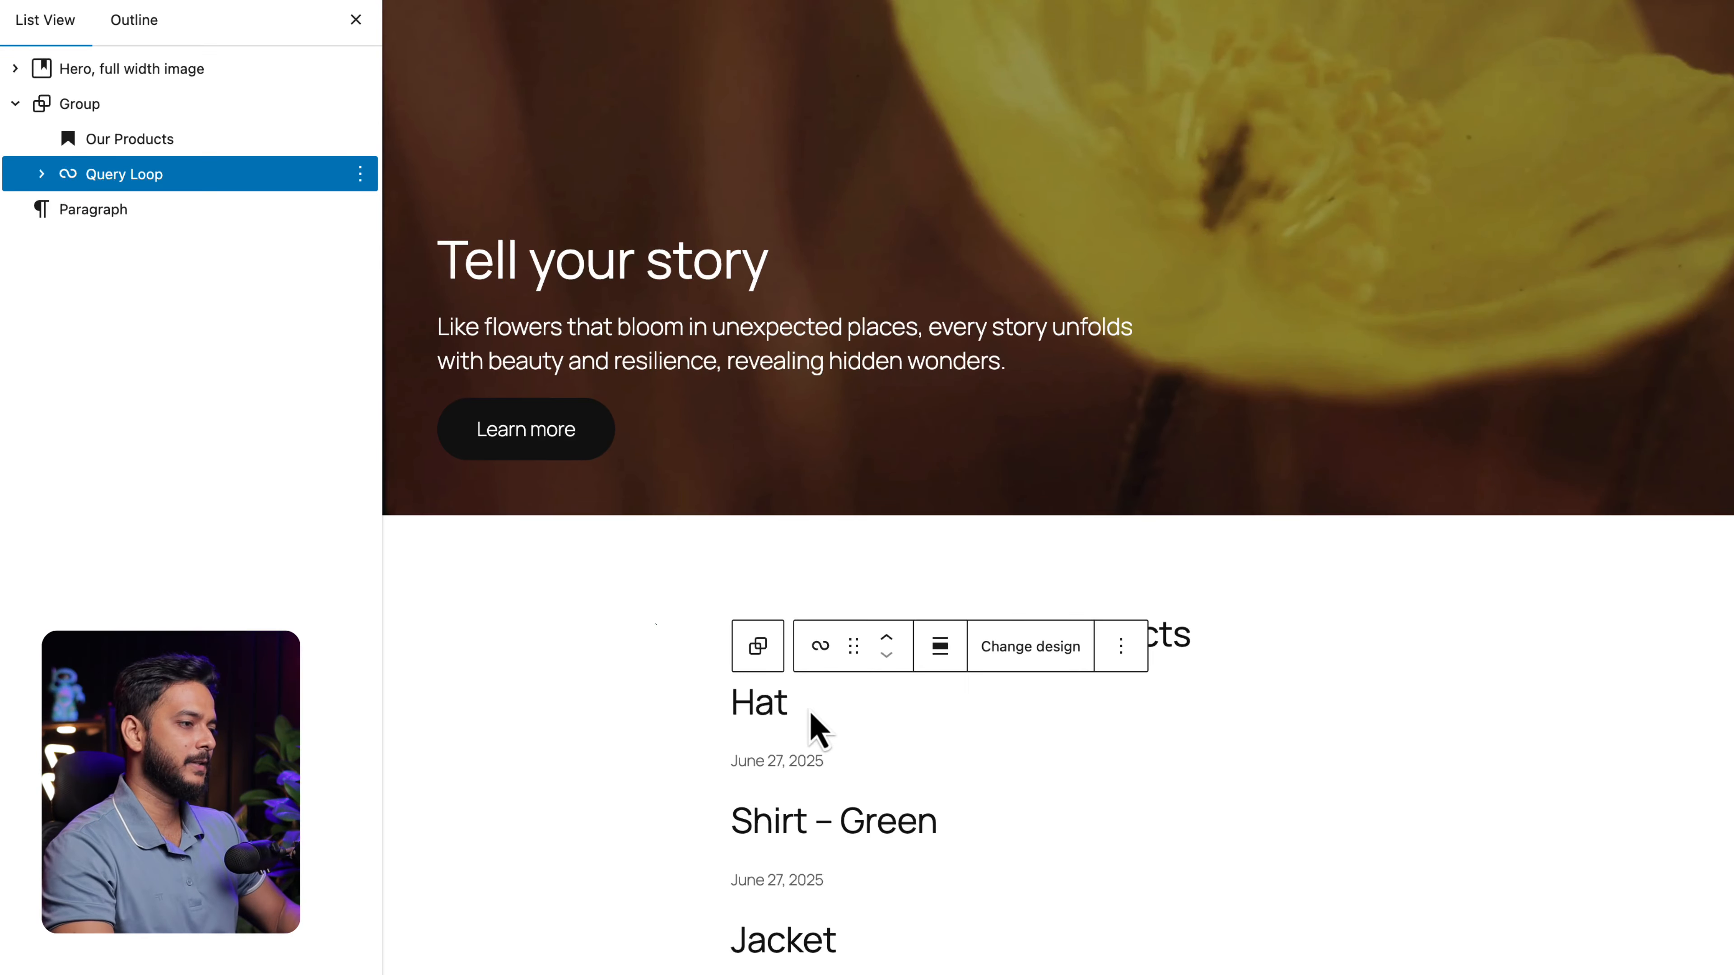
Switch the Post Template inside the Query Loop to the grid view.
left_click(812, 715)
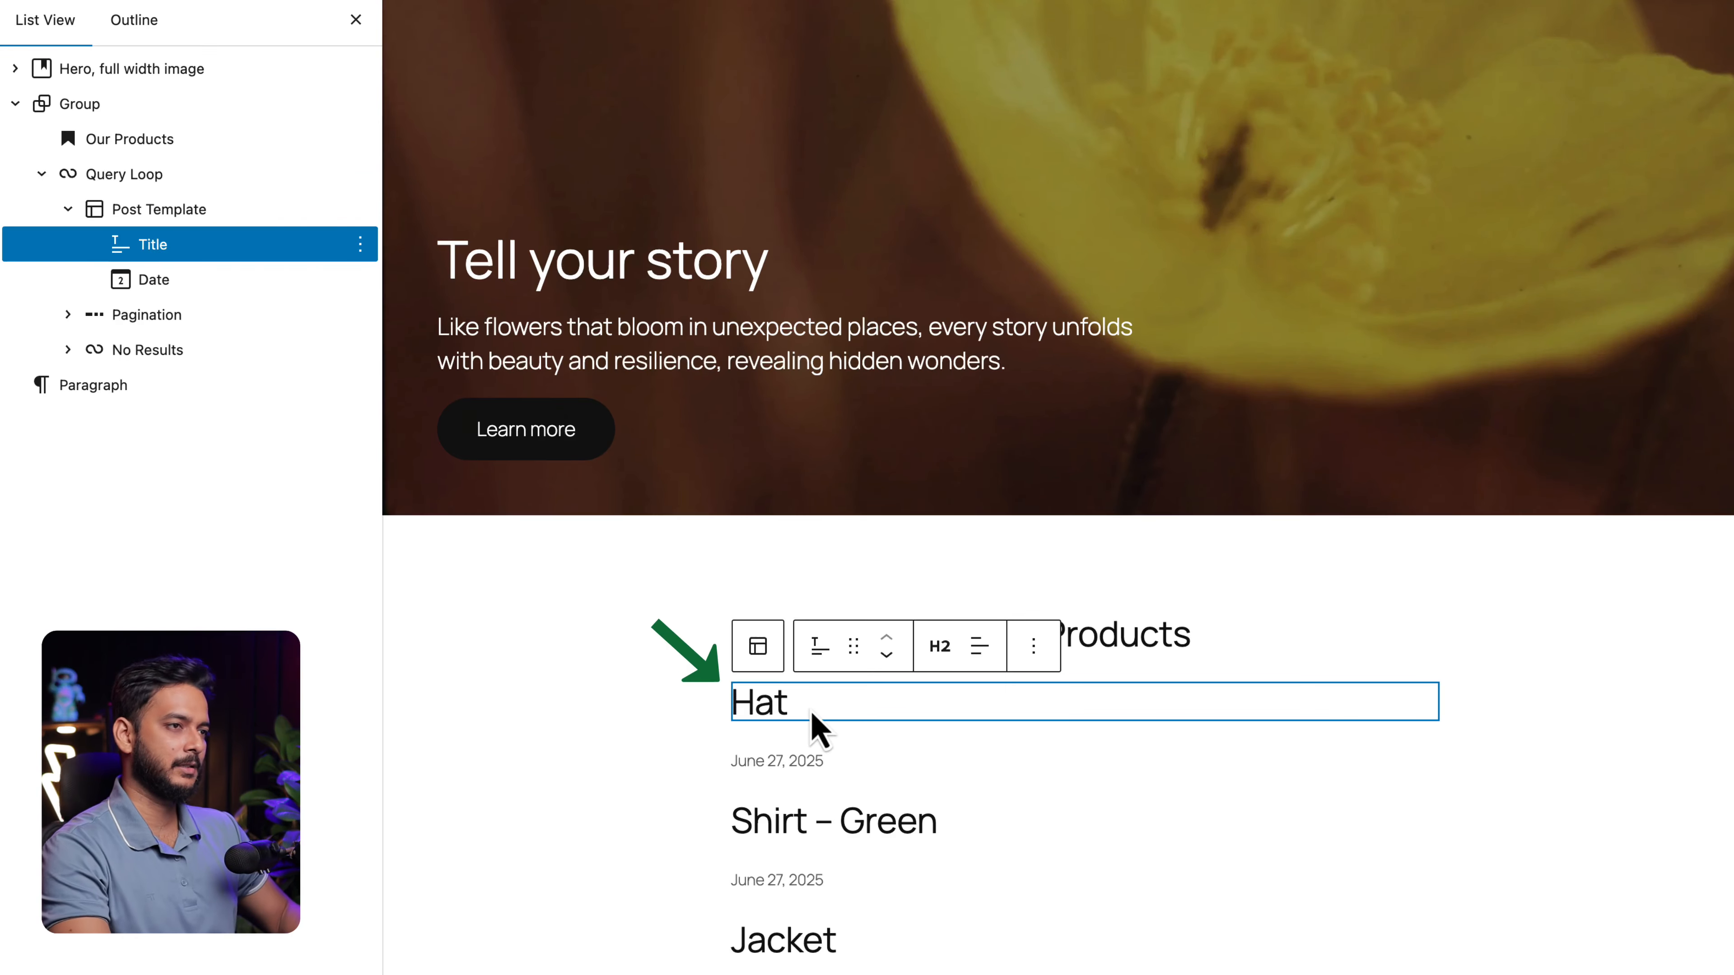
left_click(256, 210)
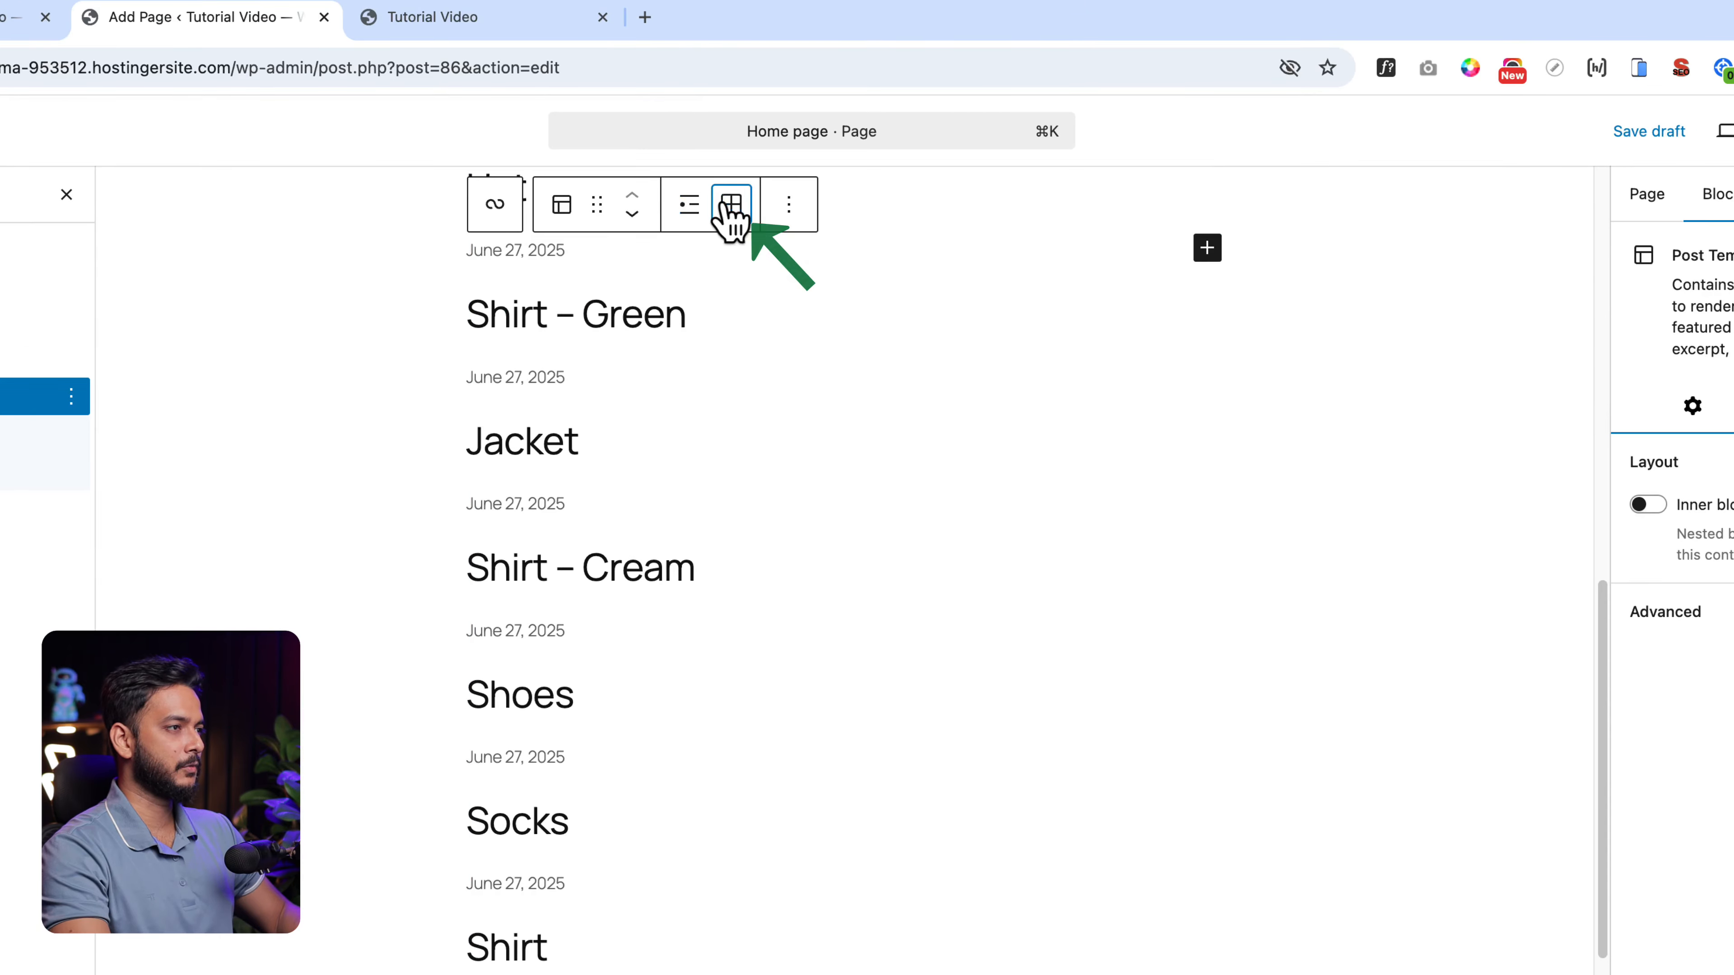
left_click(731, 205)
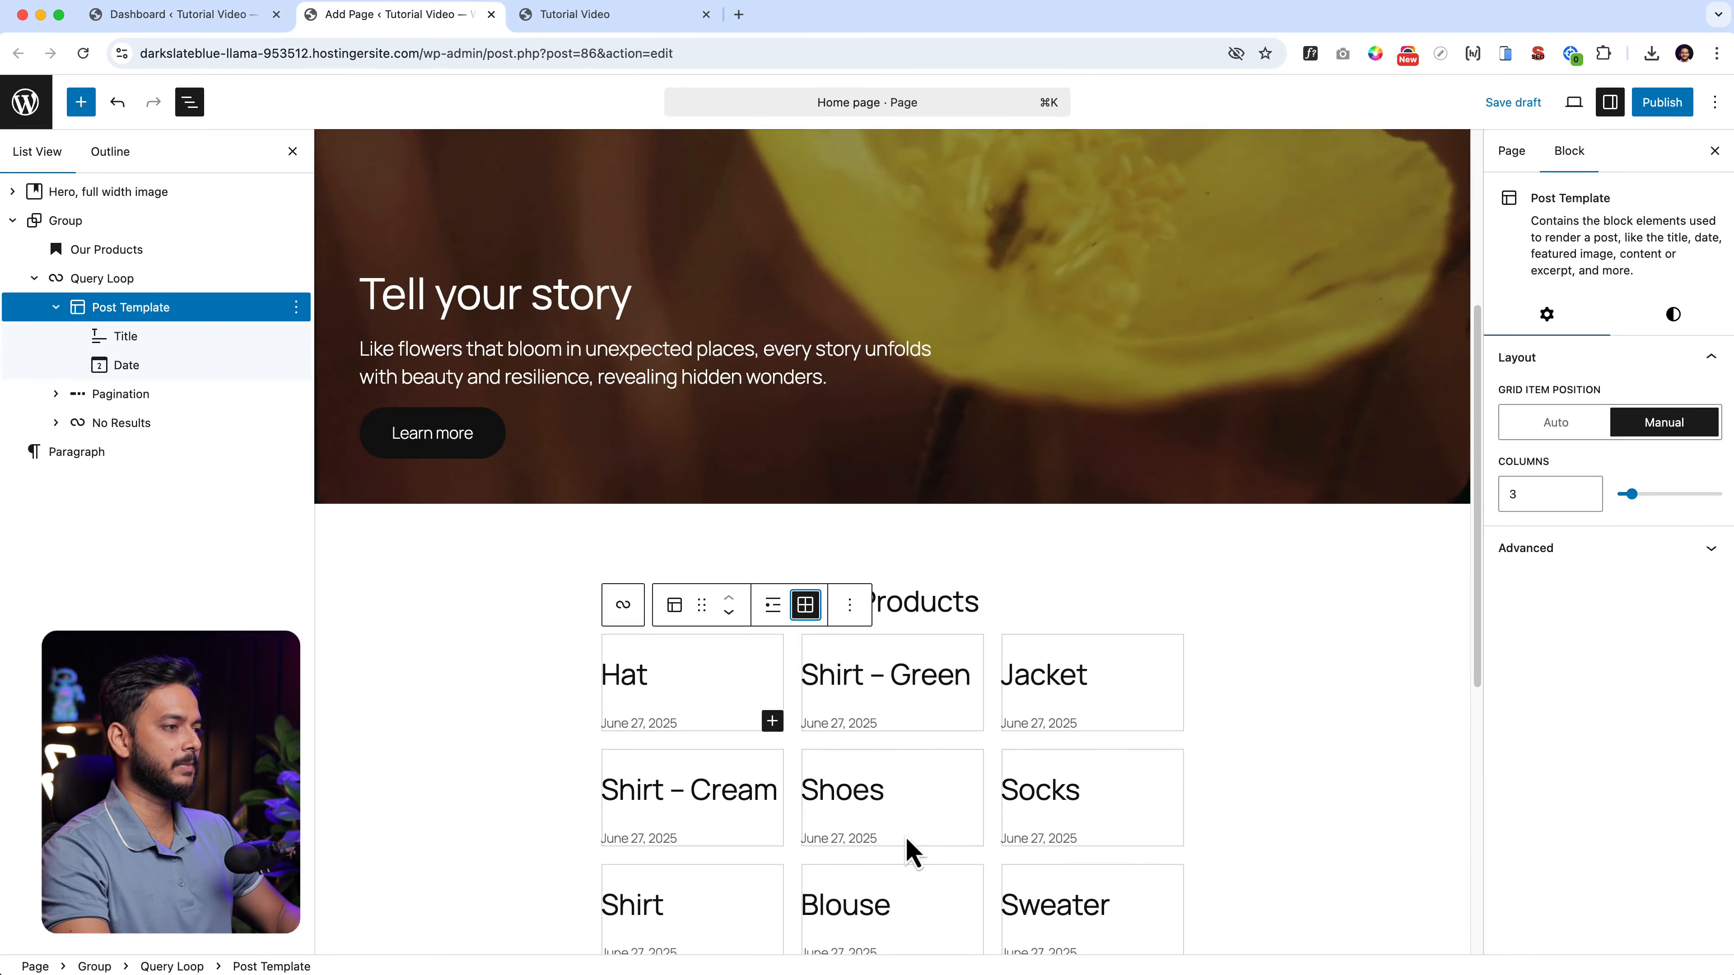
scroll(862, 848, "down", 3)
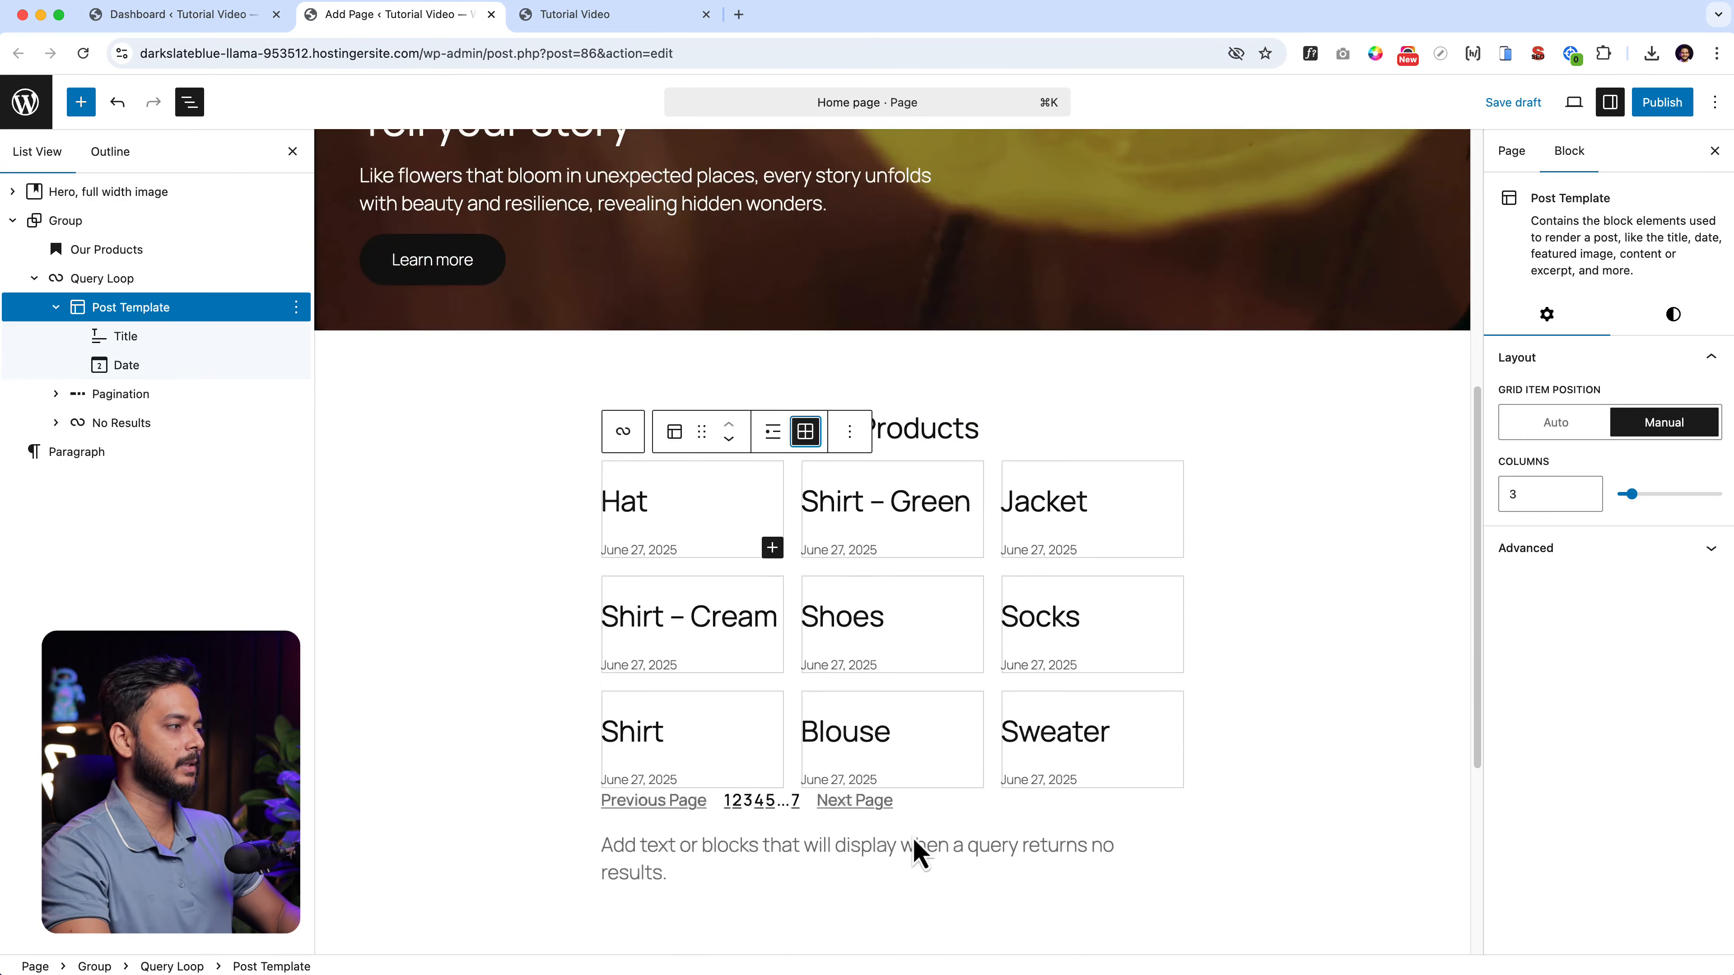
Set the alignment of the group containing "Our Products" to Wide width.
left_click(131, 279)
left_click(129, 227)
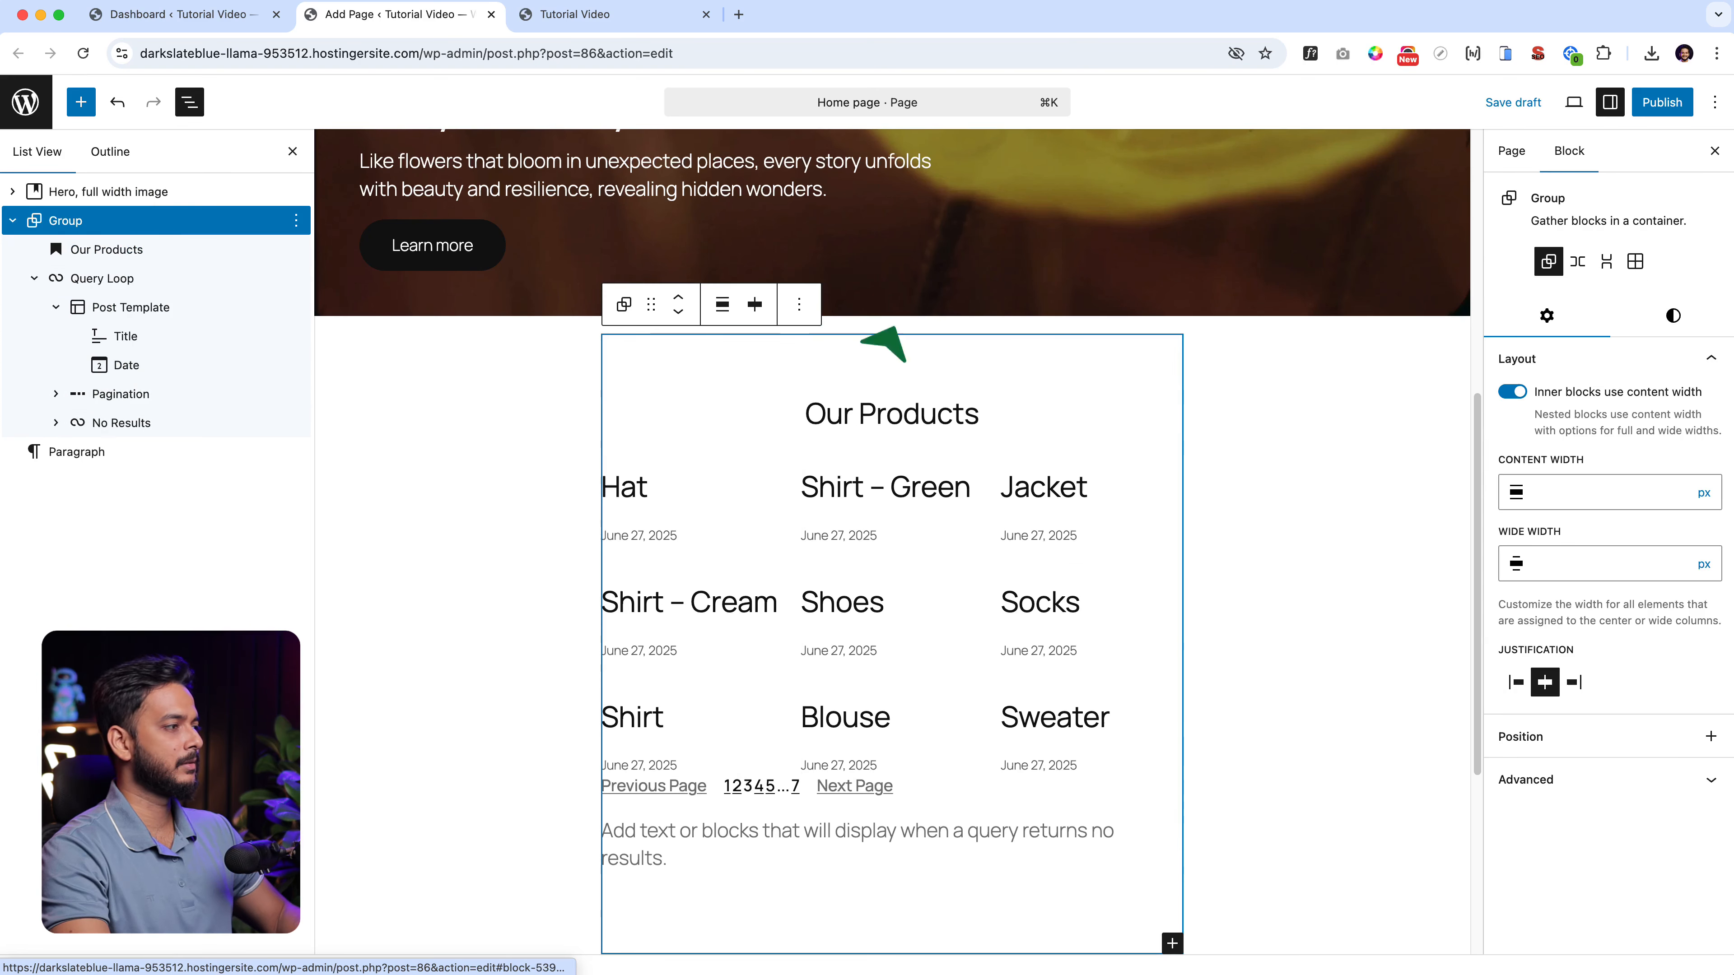
left_click(1512, 392)
left_click(1512, 393)
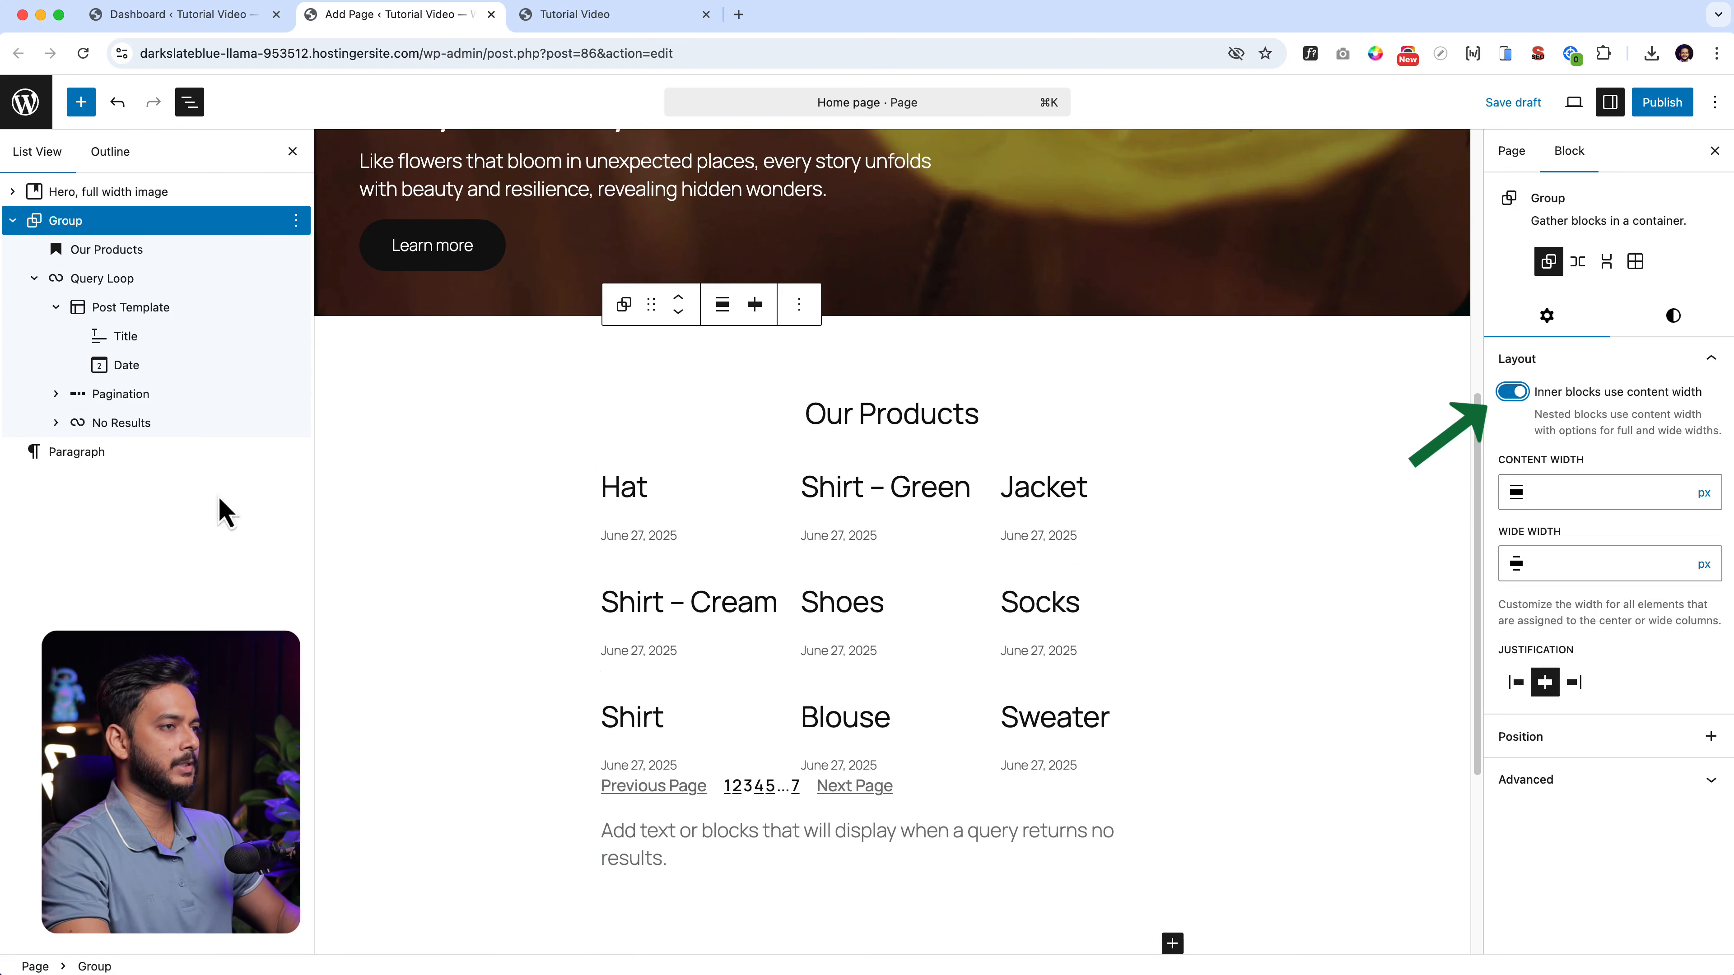
left_click(749, 420)
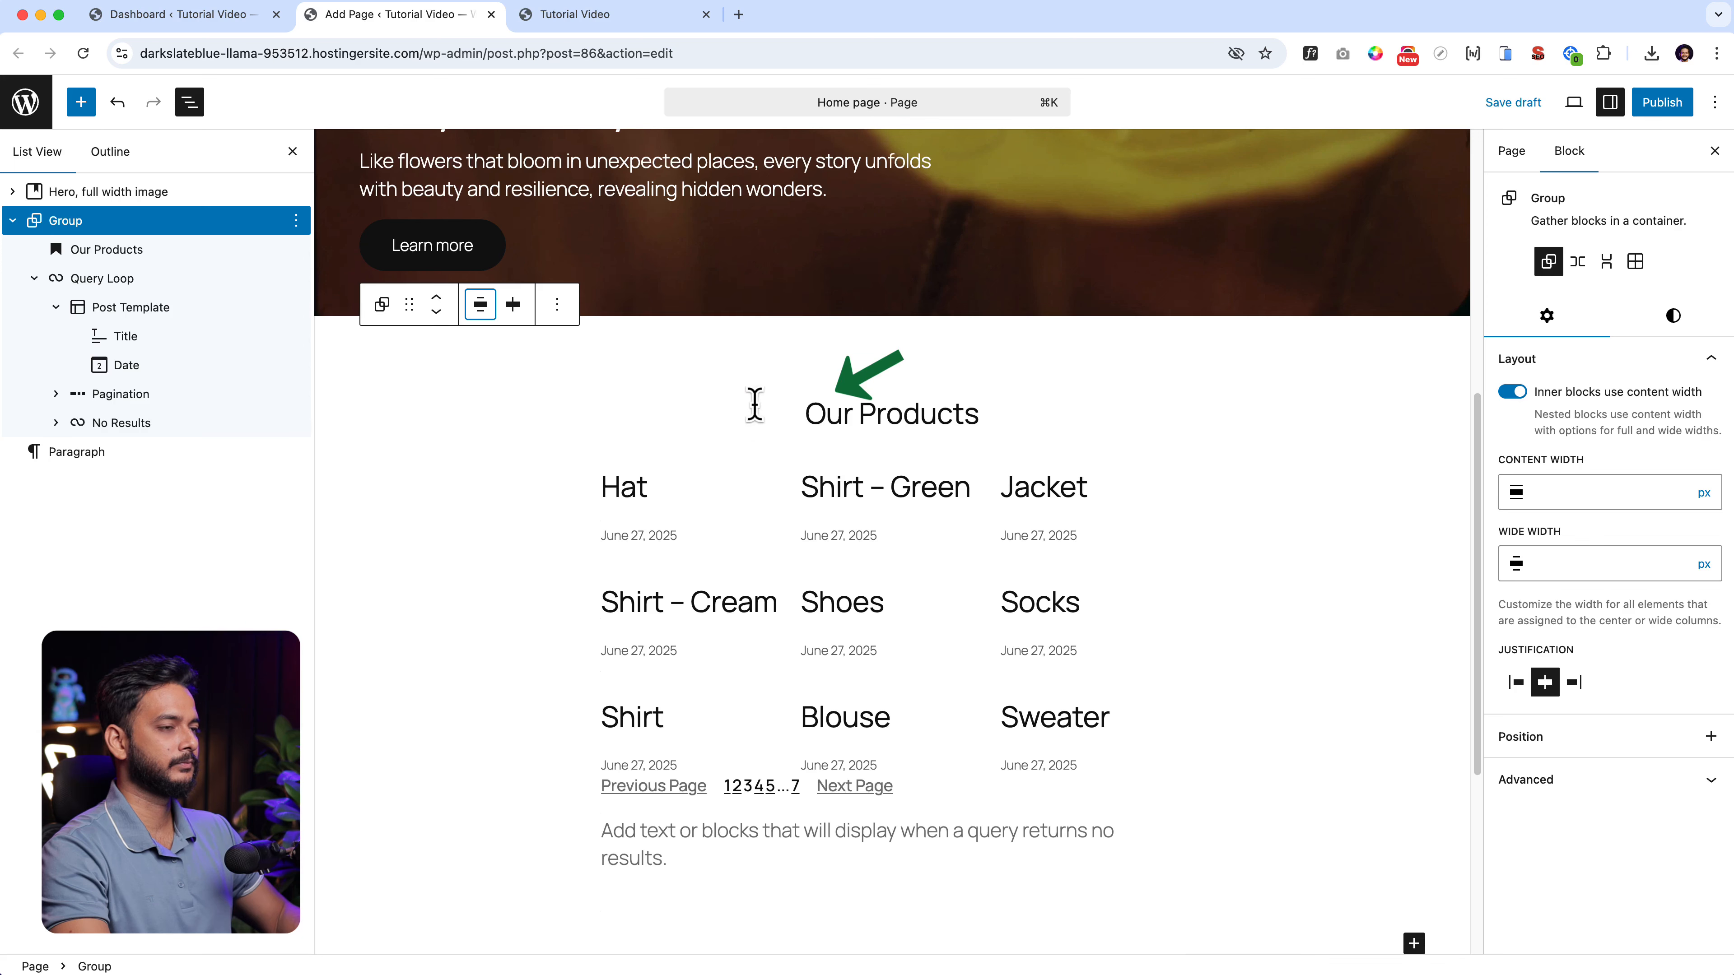
Set the Query Loop's alignment to Full width within the group.
left_click(225, 280)
left_click(773, 416)
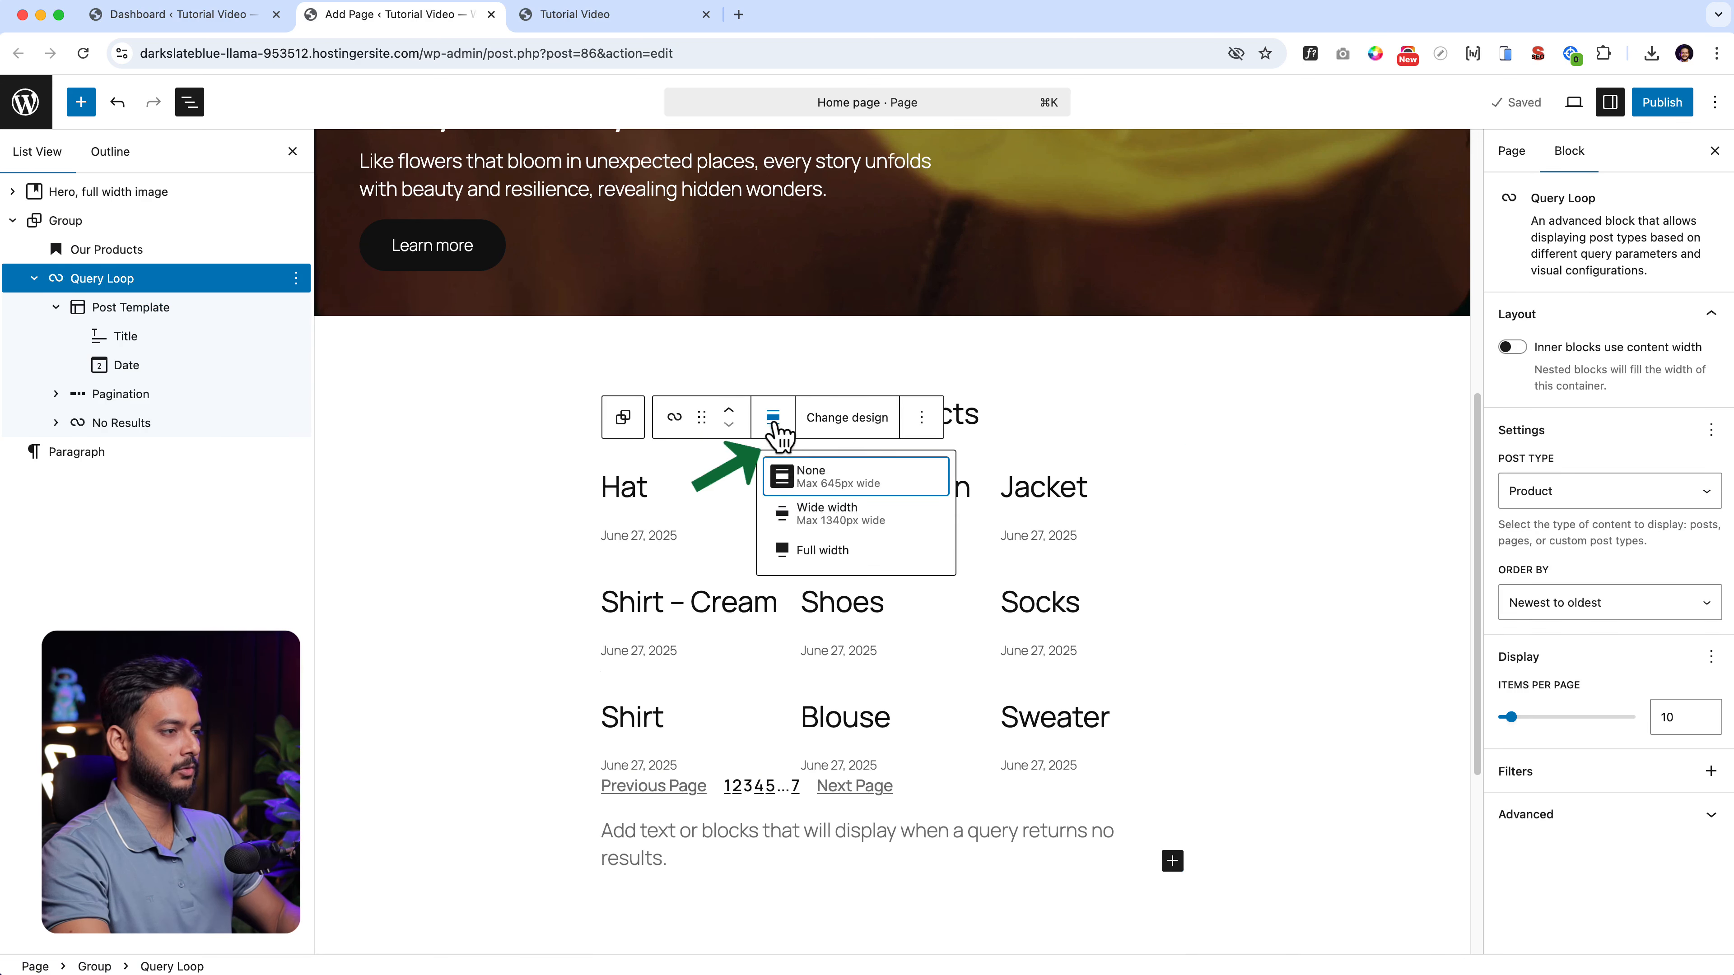
left_click(799, 543)
Delete the Date block from the product Post Template.
left_click(484, 493)
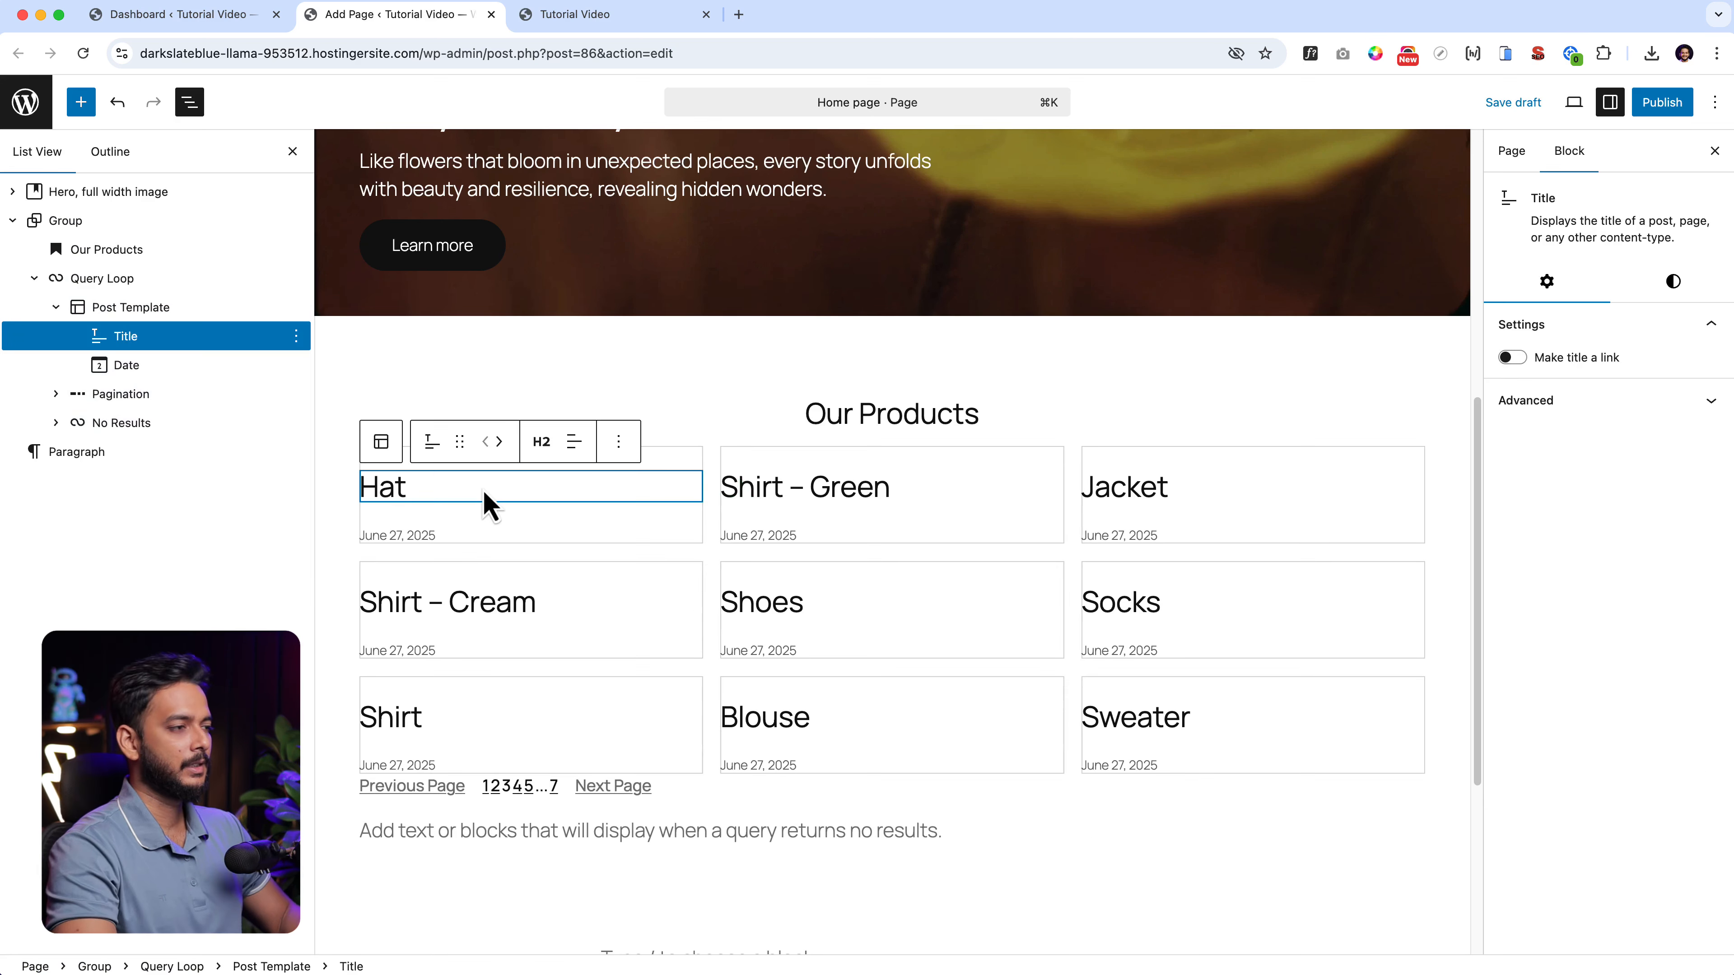
left_click(385, 534)
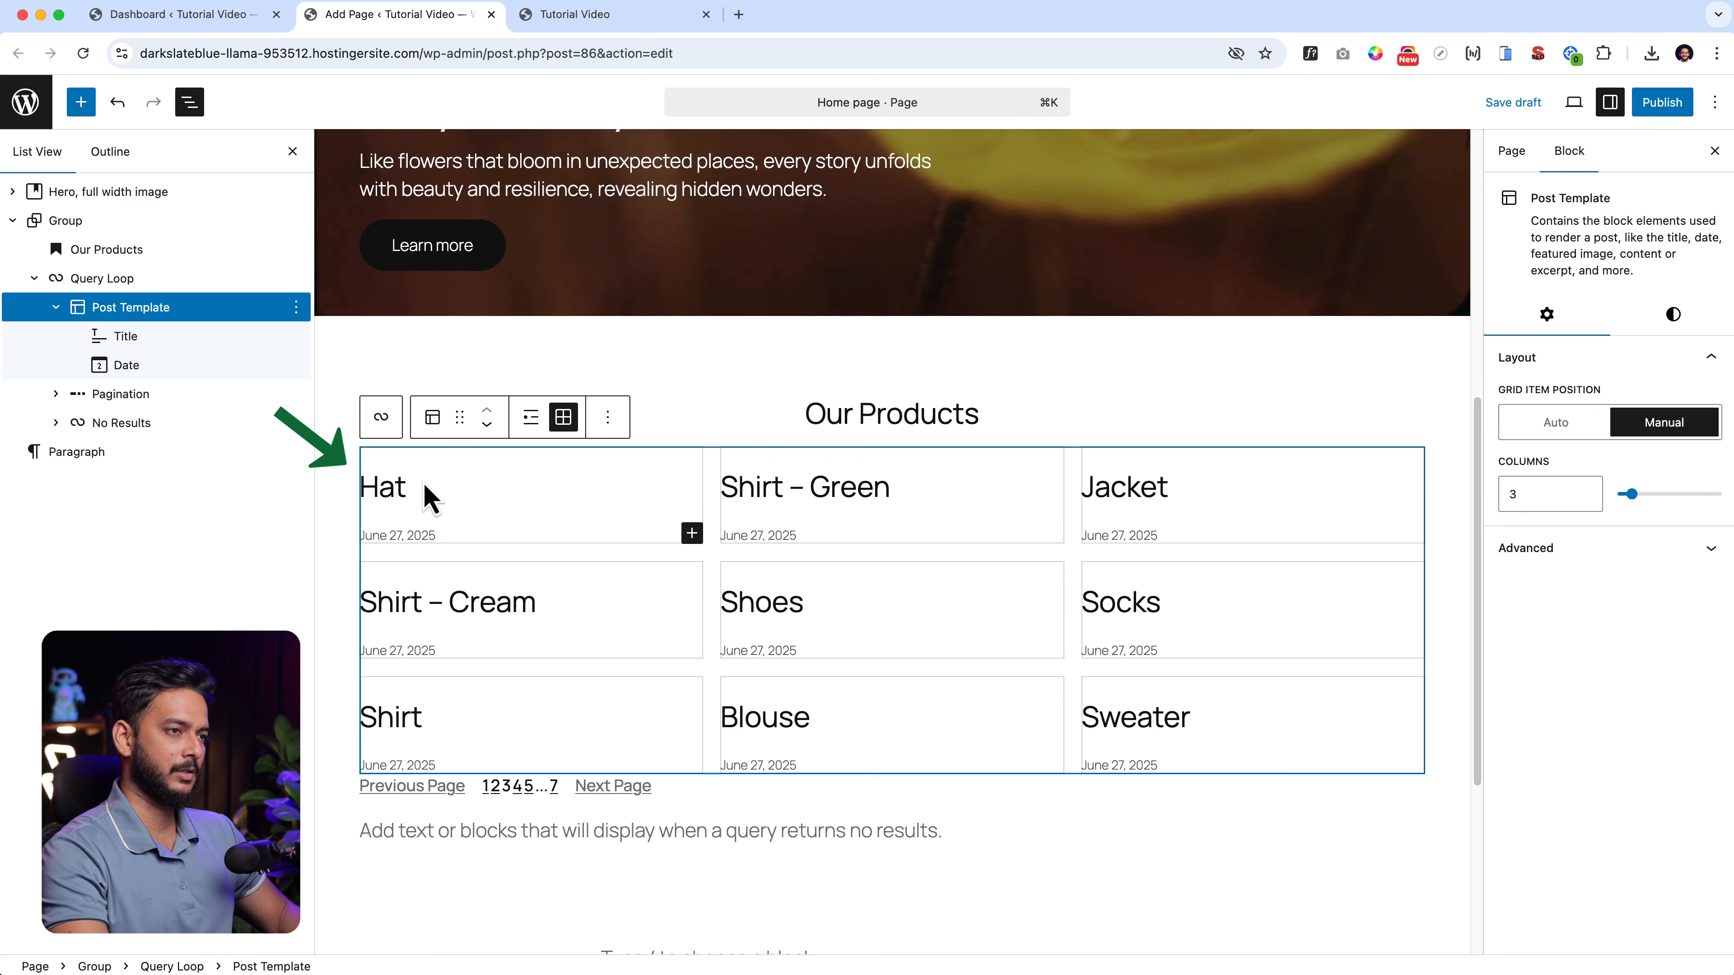
left_click(415, 489)
left_click(385, 538)
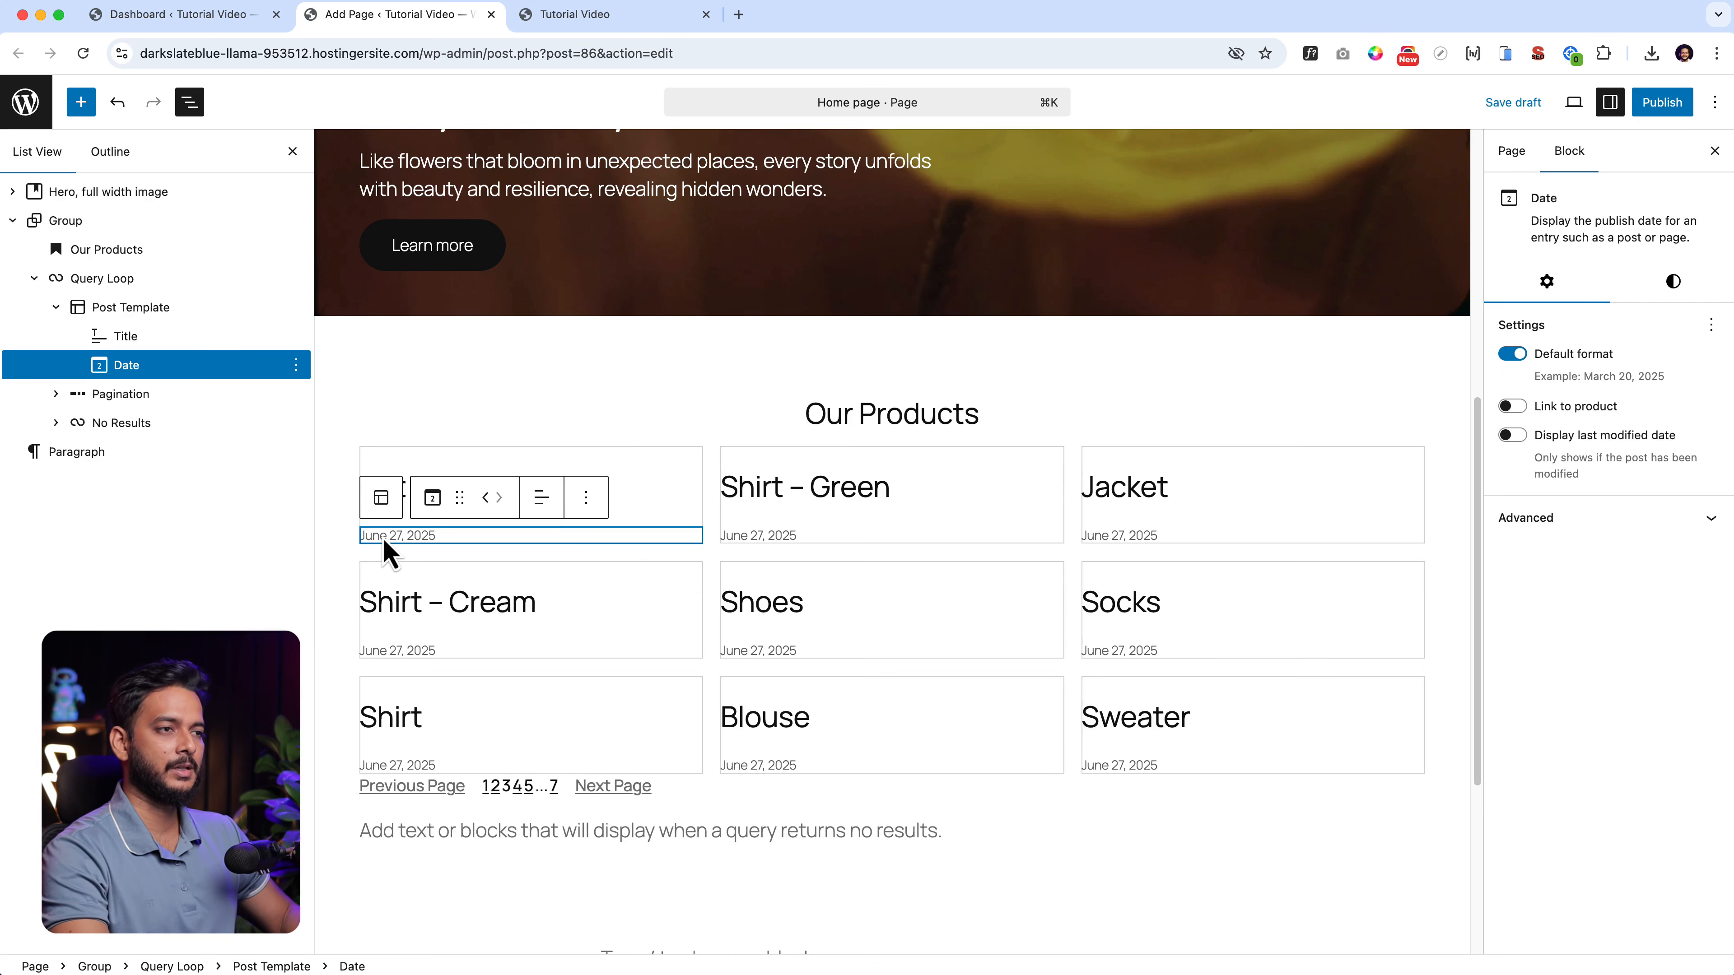
left_click(586, 498)
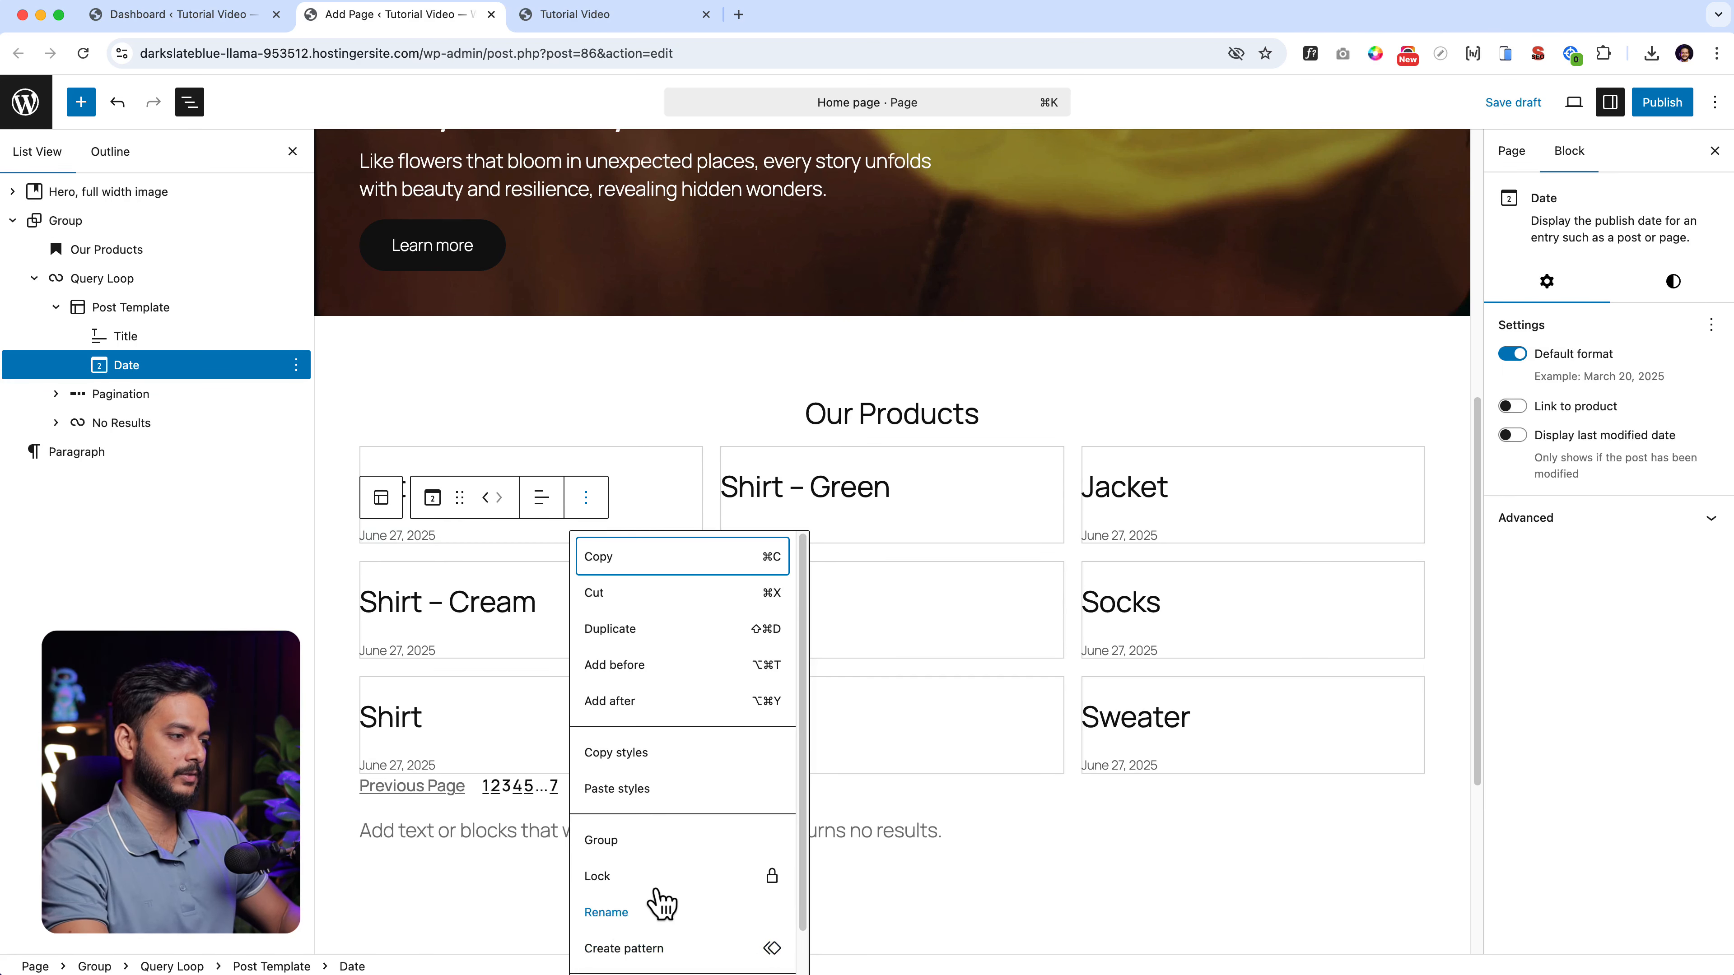
scroll(624, 946, "down", 2)
left_click(599, 953)
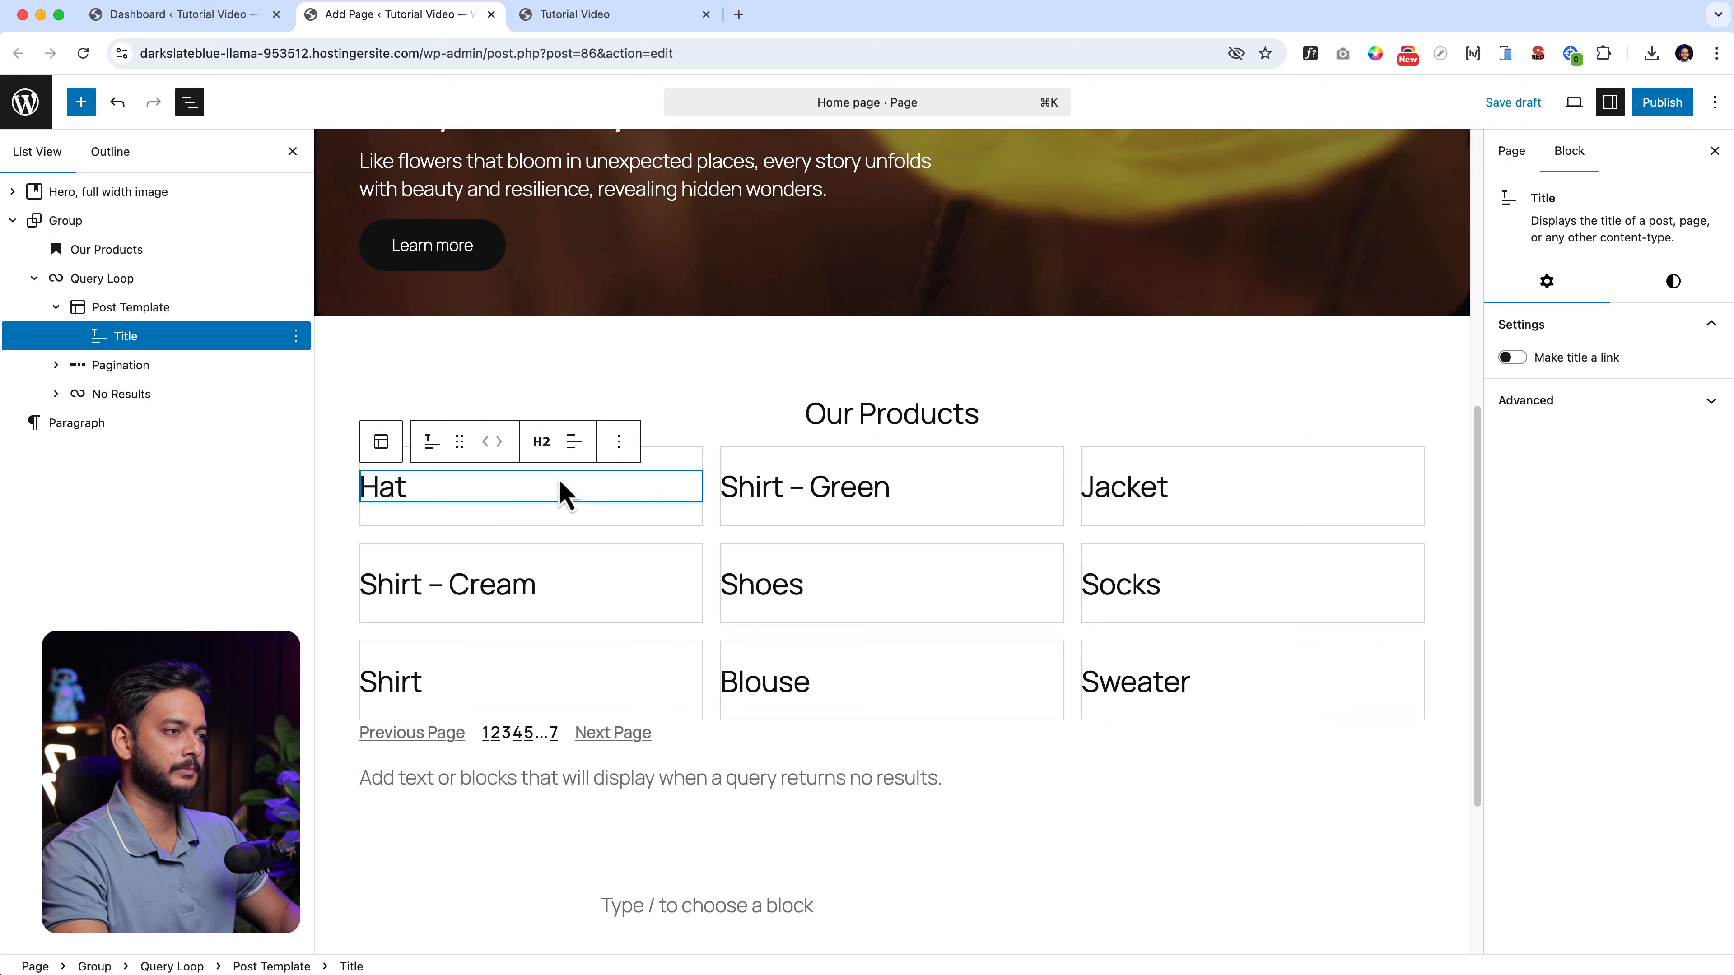
Add a Product Title block before the Title block in the Post Template.
left_click(619, 442)
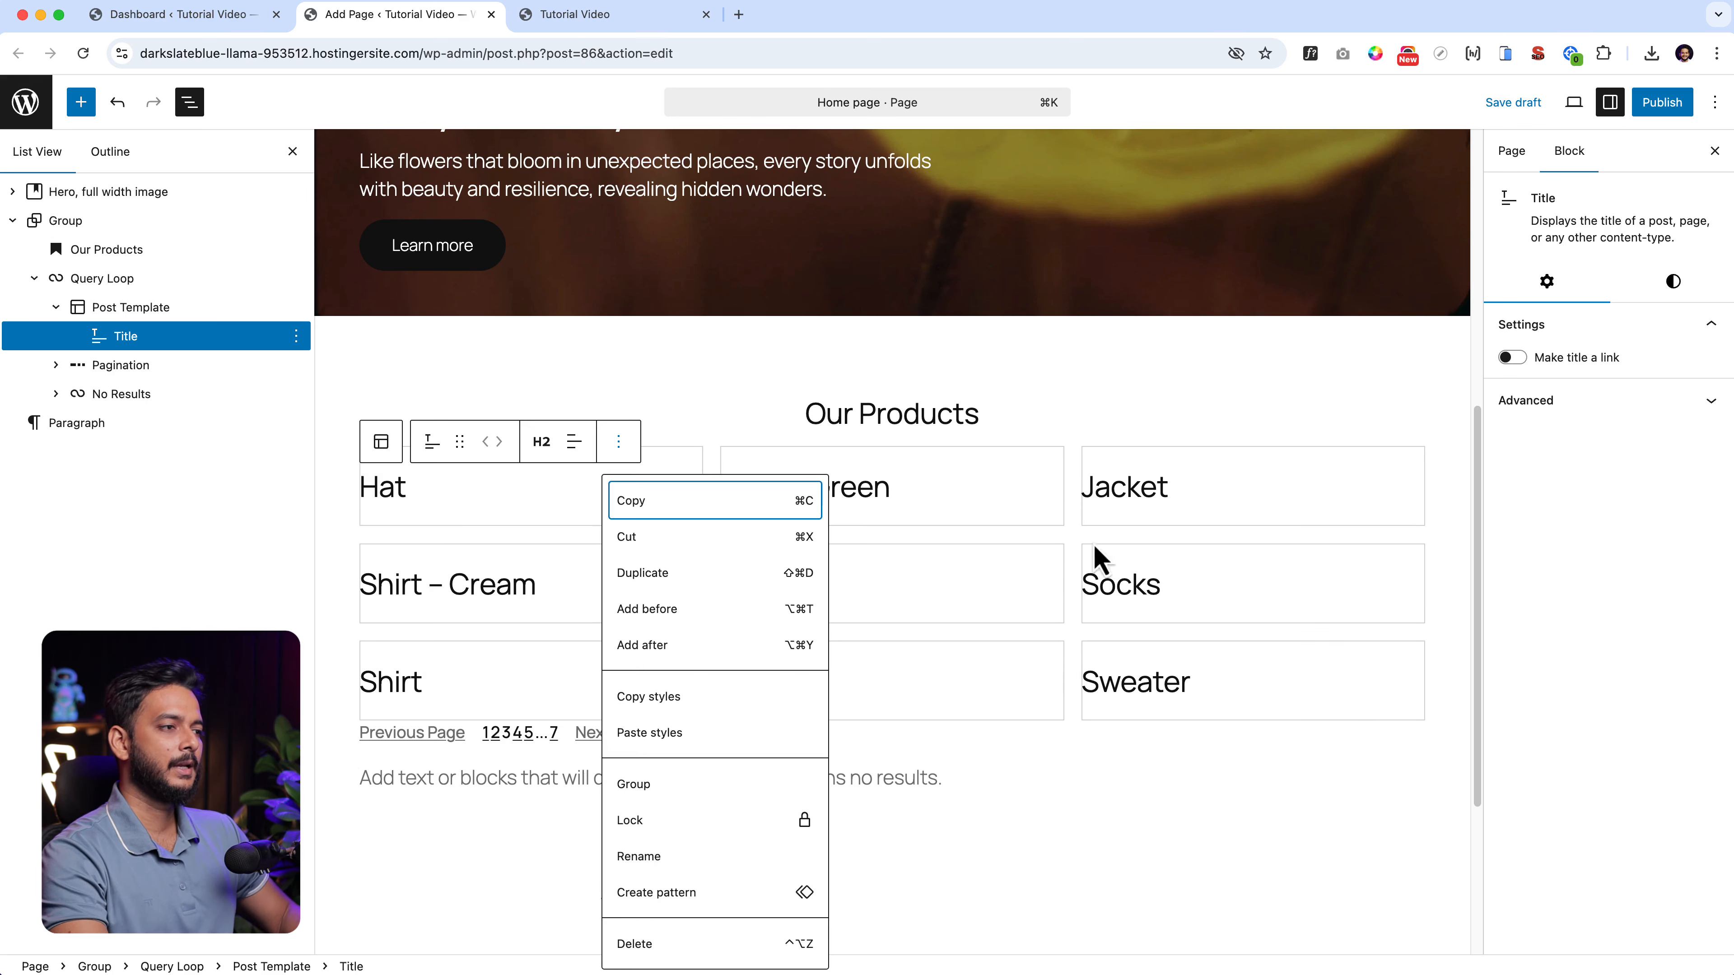
left_click(710, 610)
type("/")
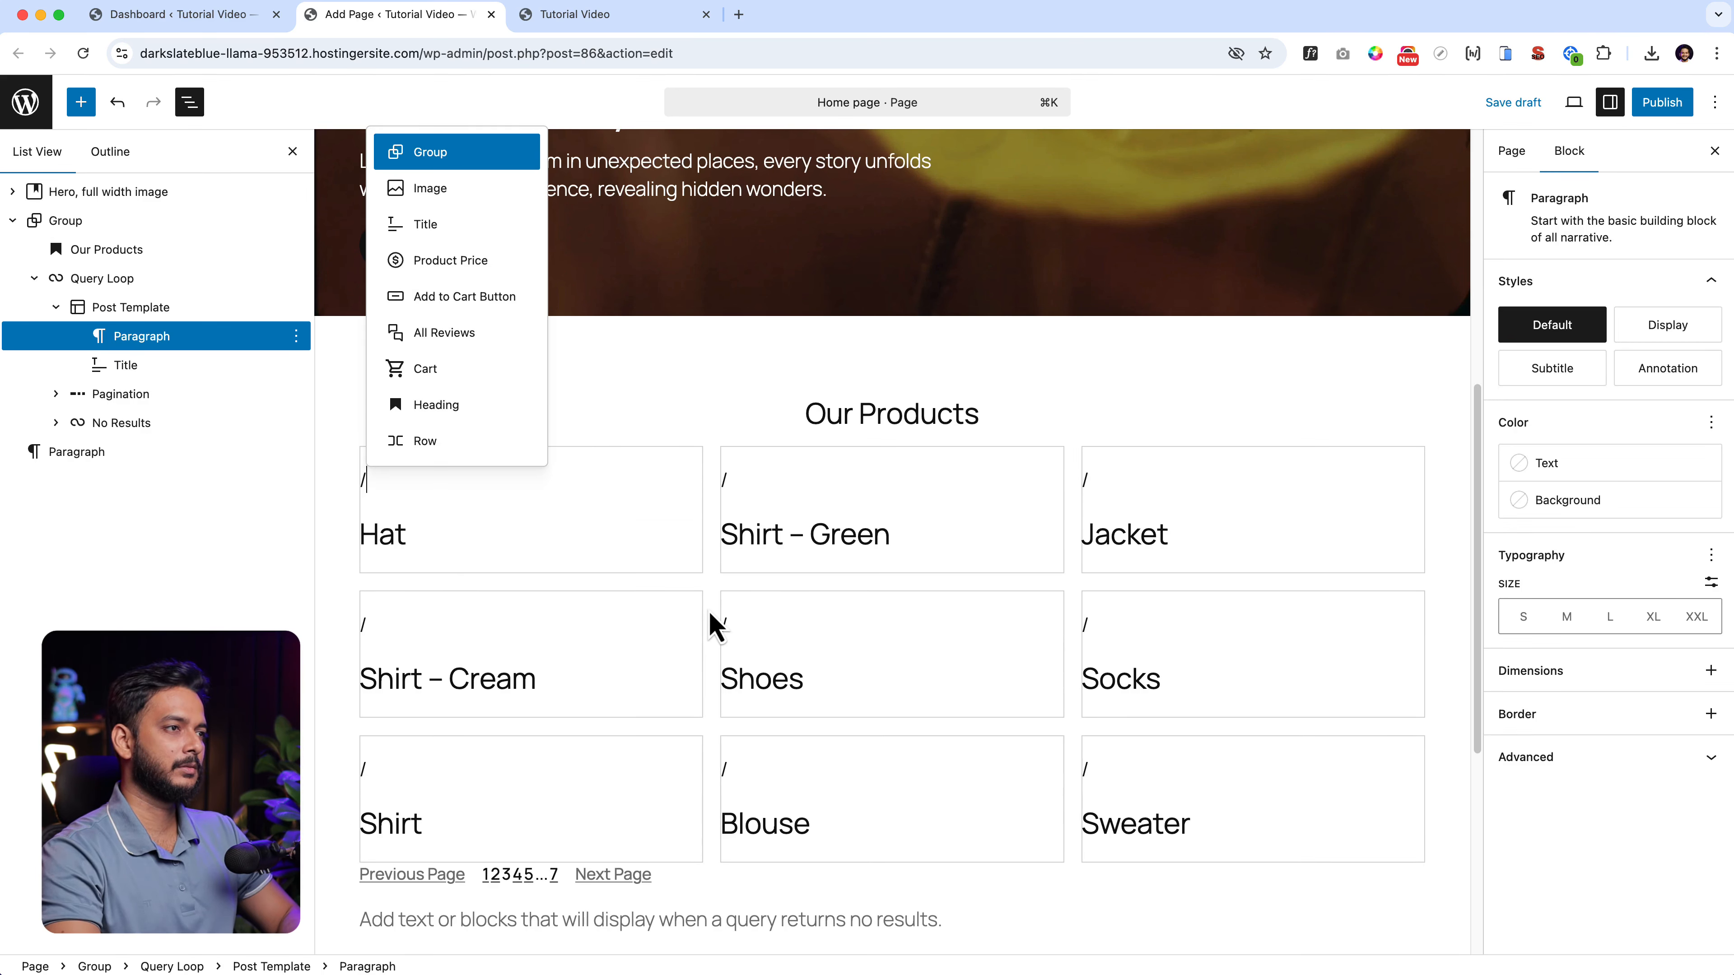
type("product")
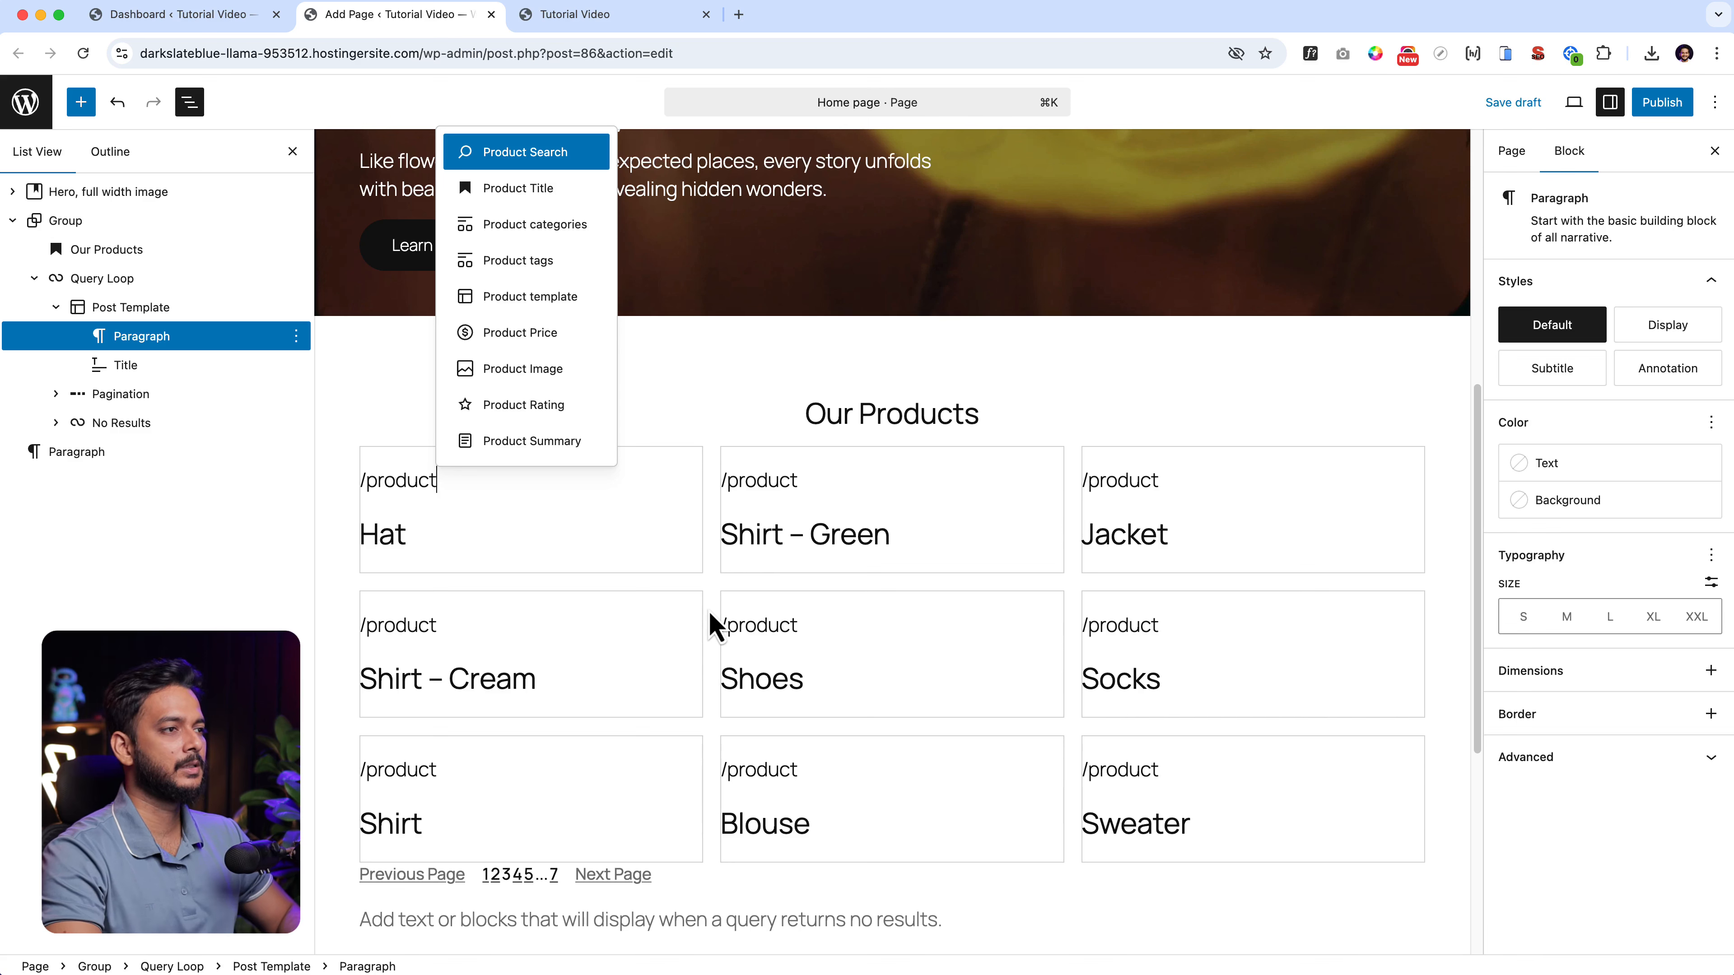
key("Down")
key("Return")
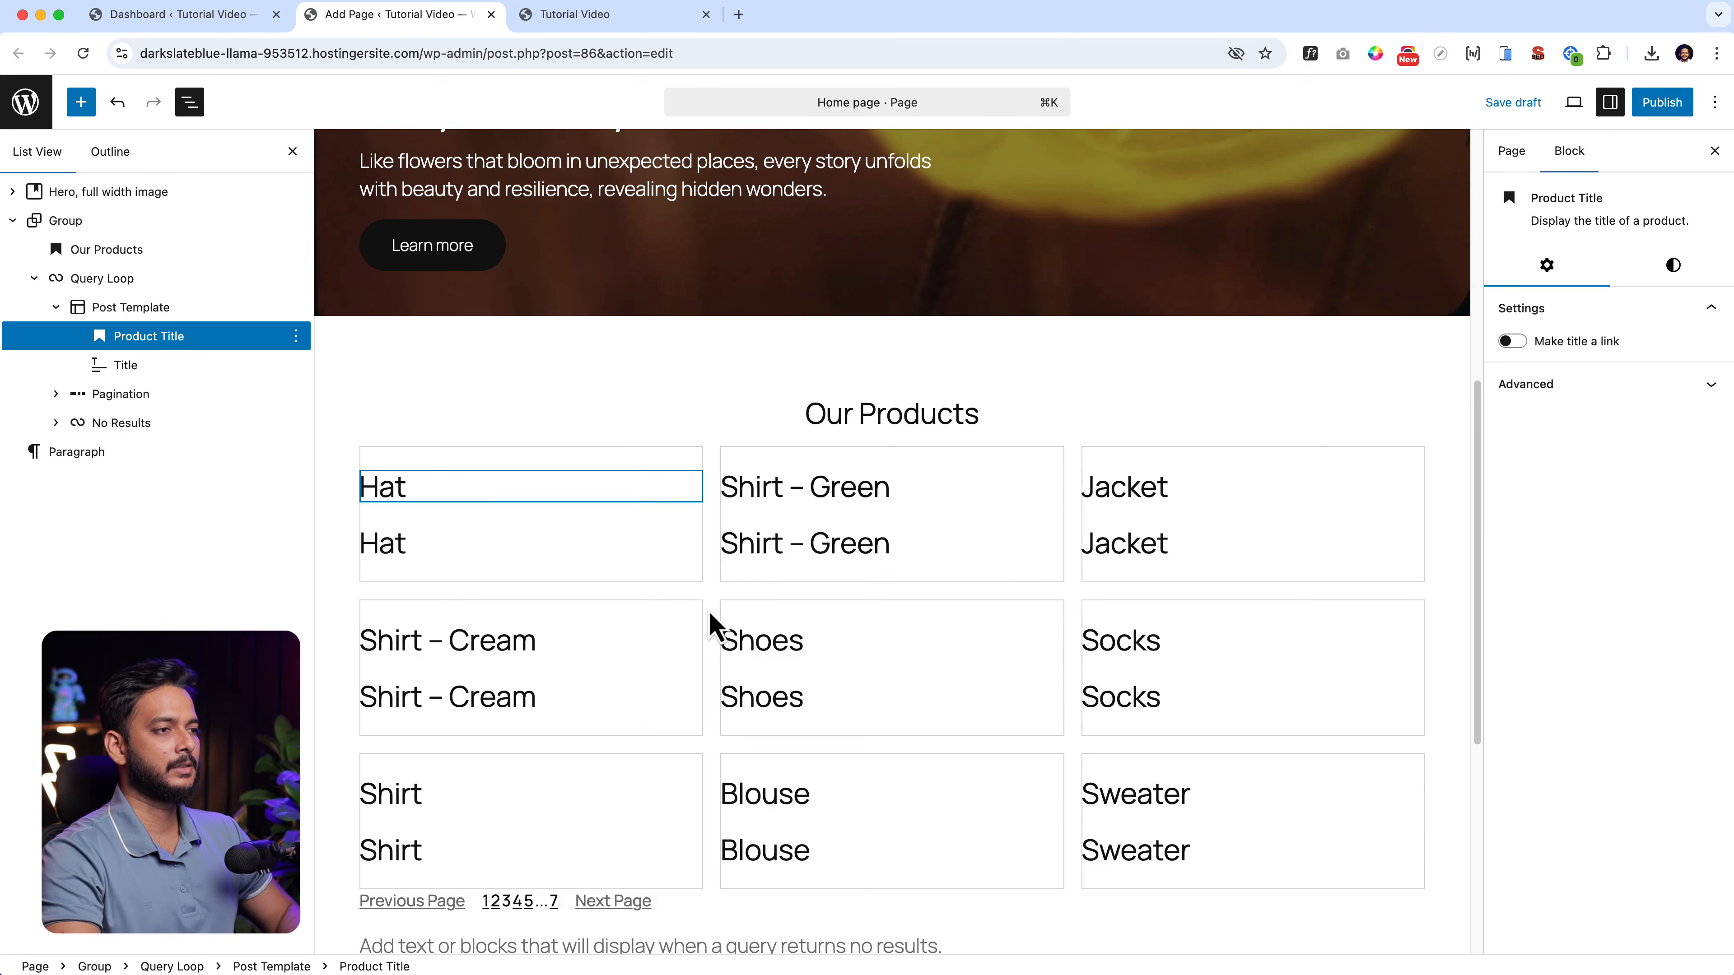
Delete the original Title block below the Product Title in the Post Template.
left_click(437, 544)
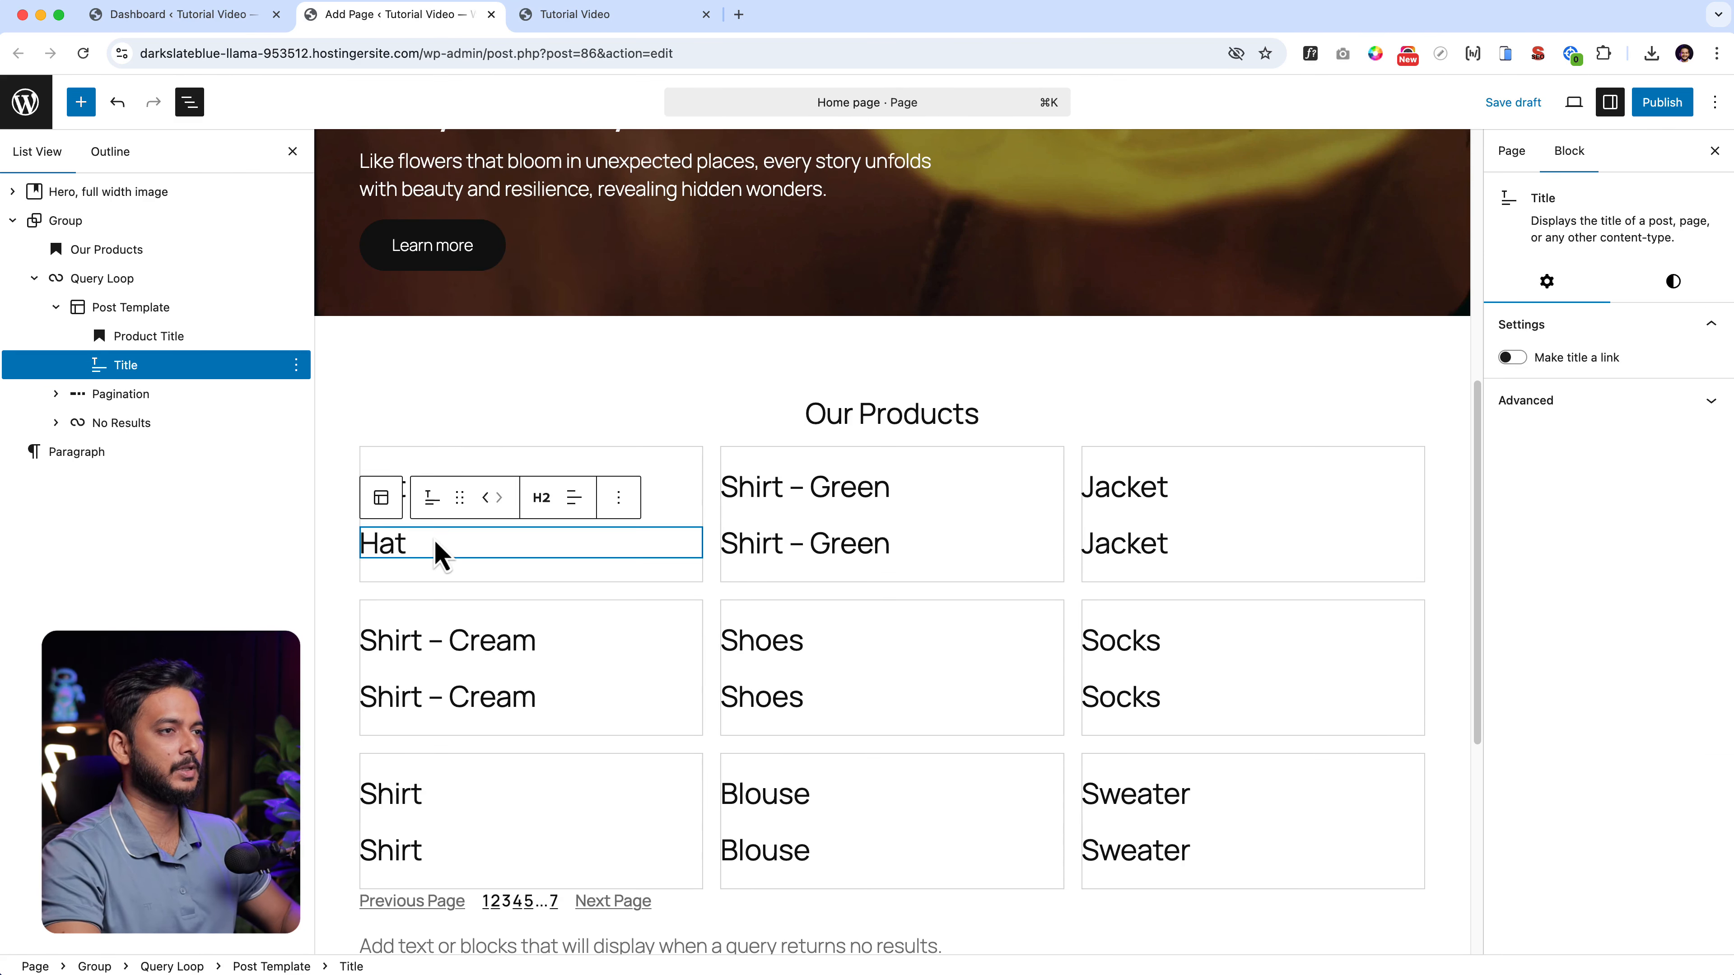
left_click(618, 497)
scroll(655, 939, "down", 2)
left_click(647, 965)
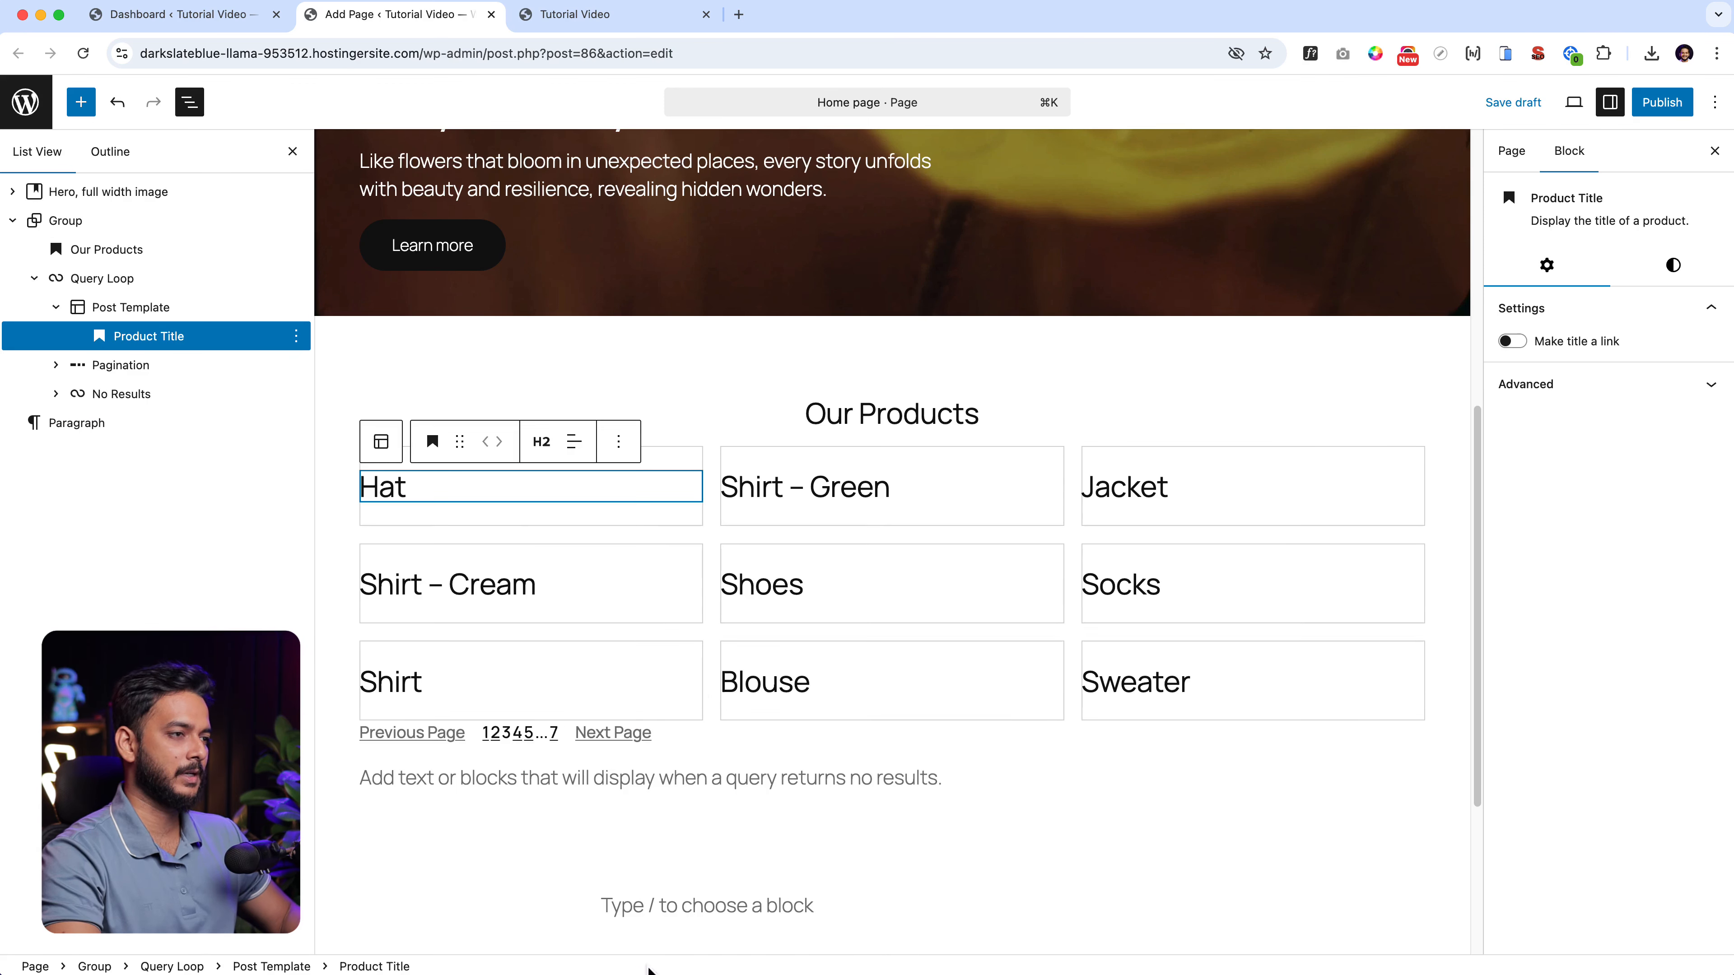
Add a Product Image block to the Post Template and move it above the Product Title.
left_click(619, 454)
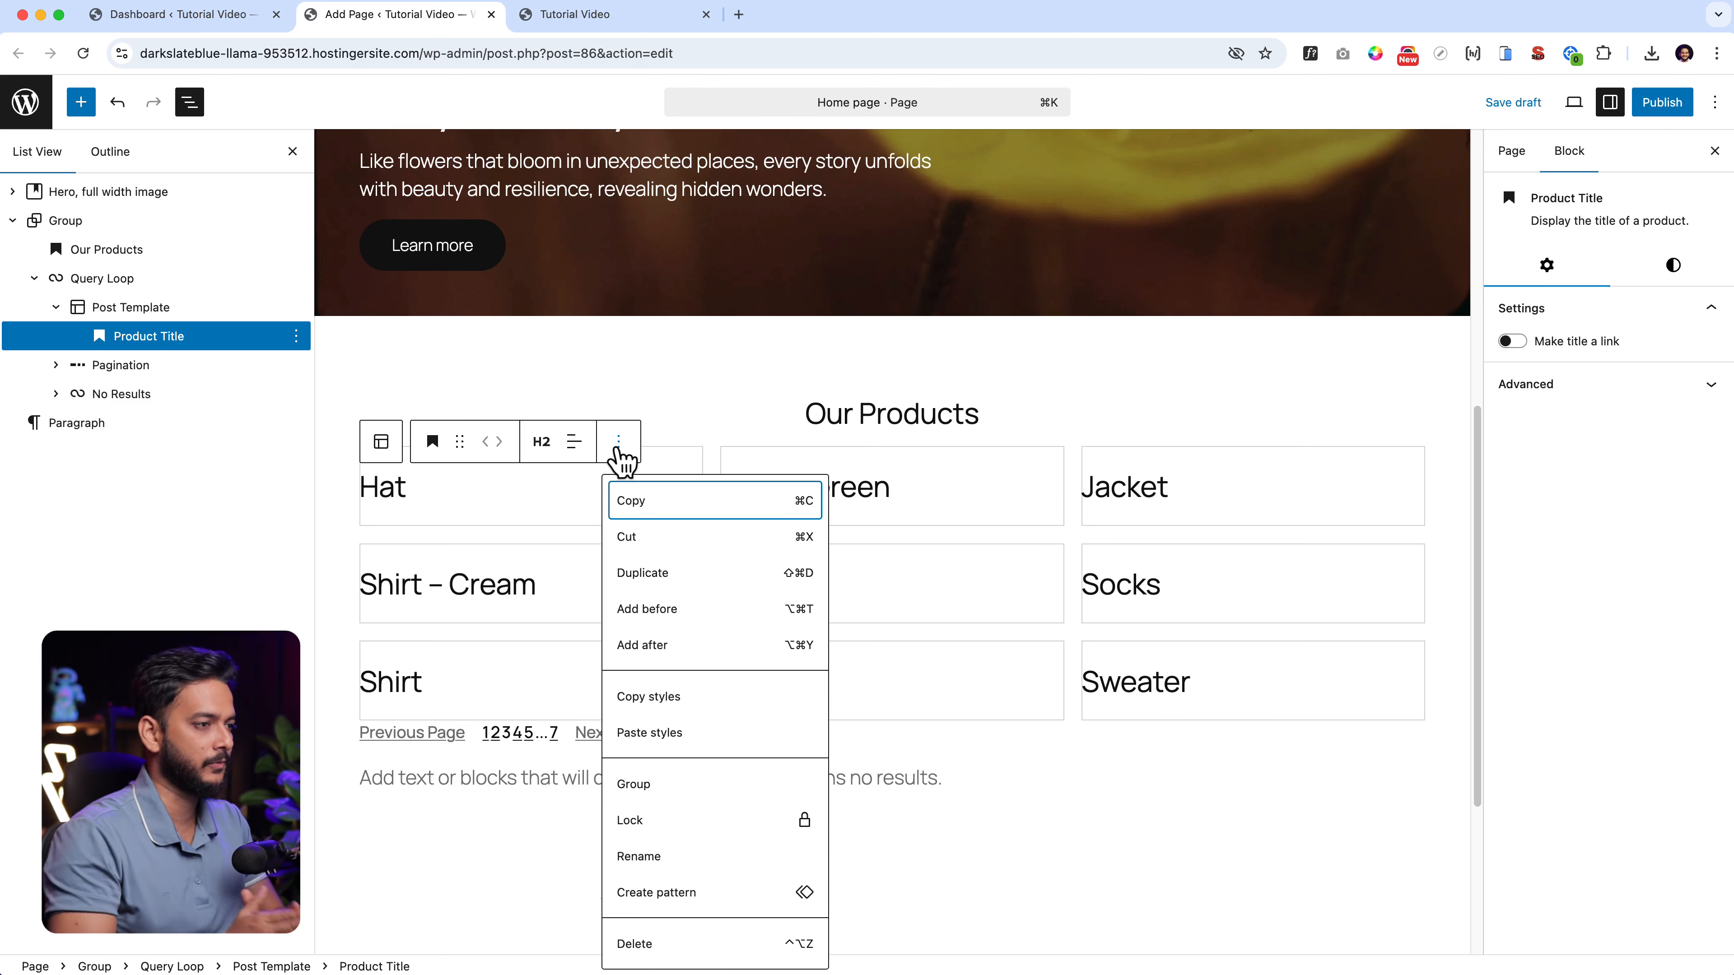
left_click(501, 485)
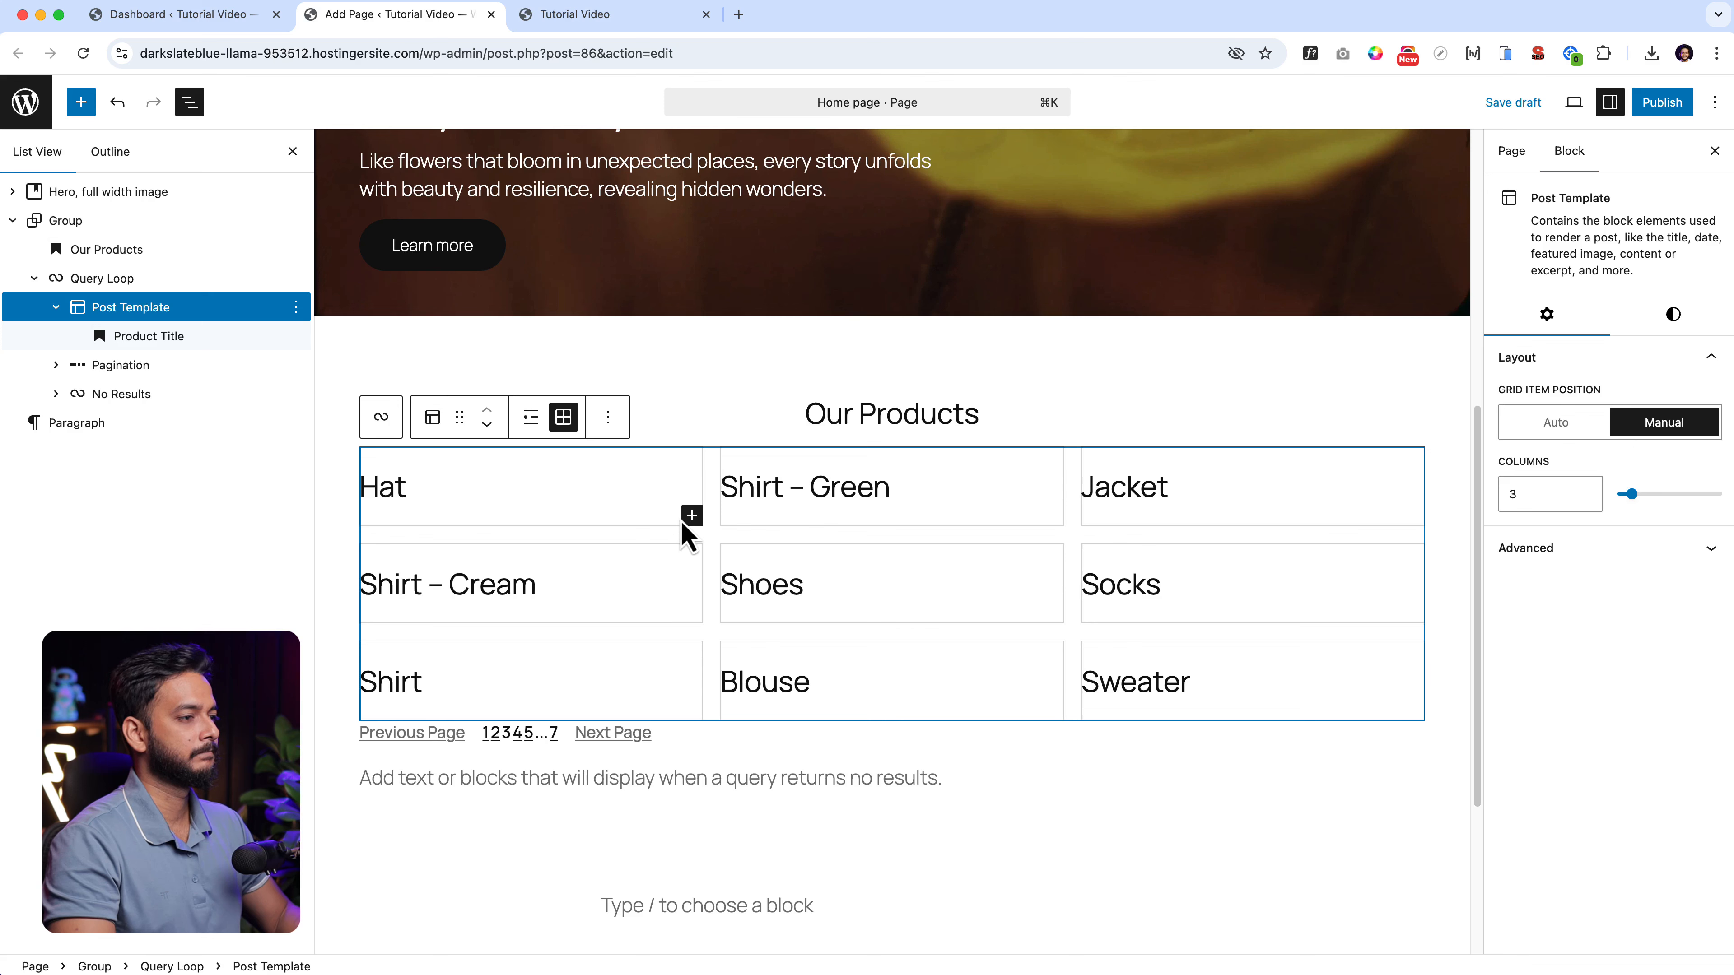
left_click(691, 517)
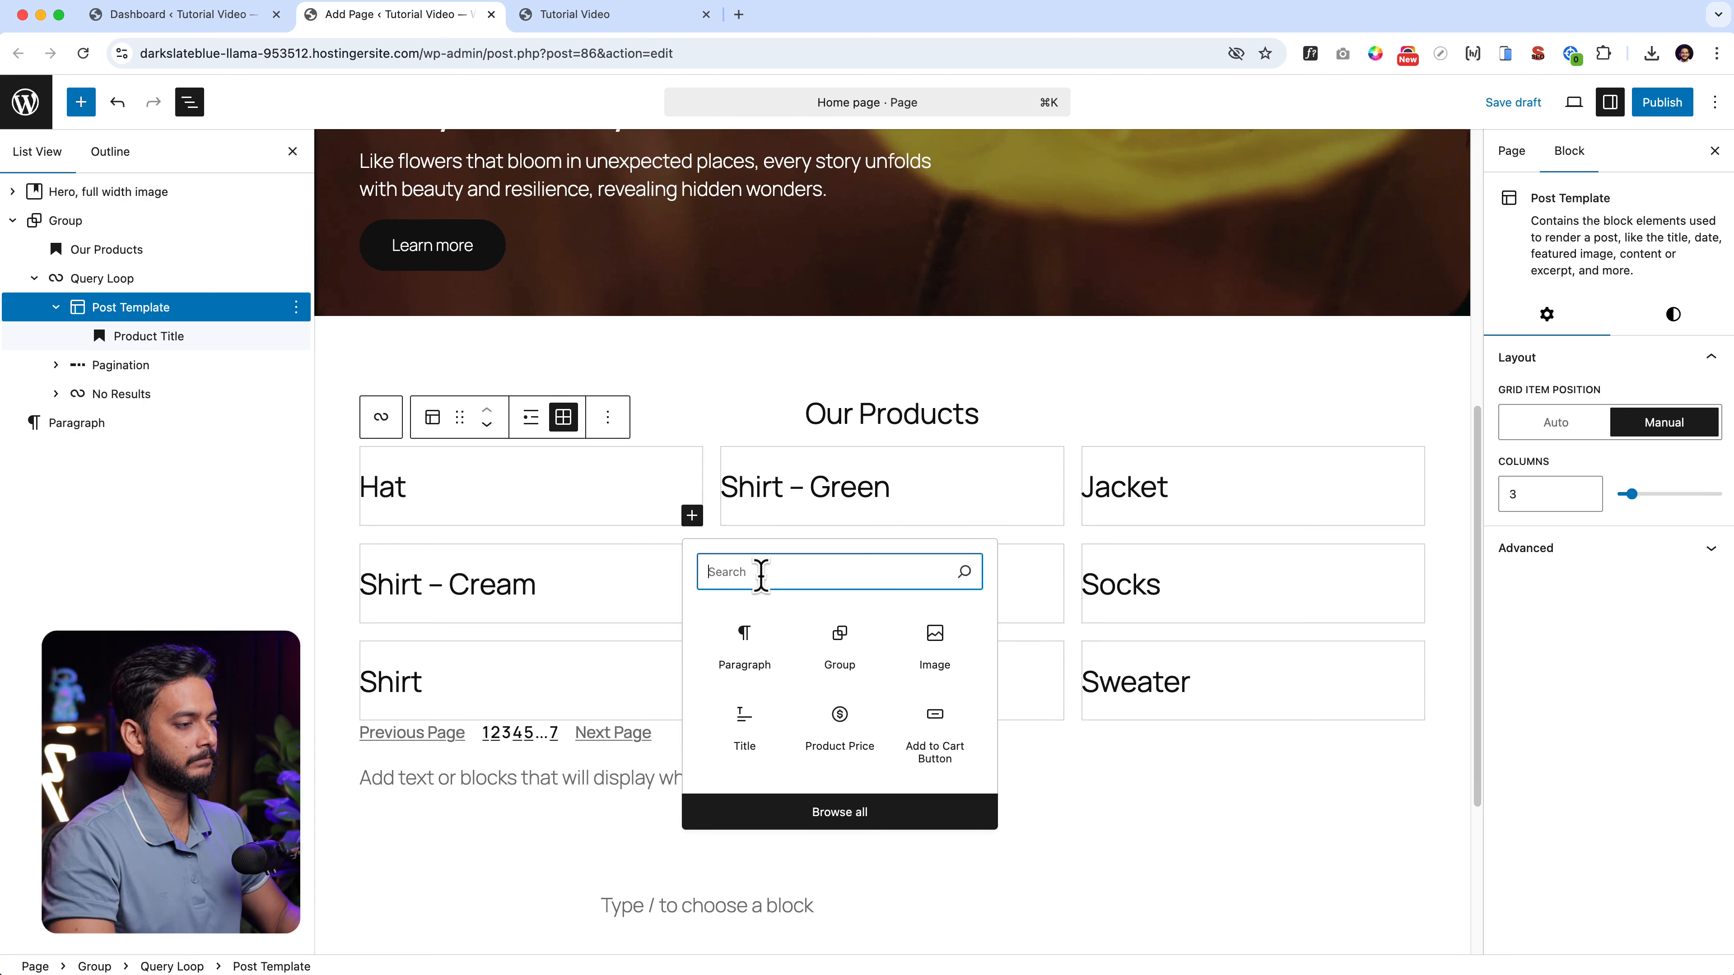
type("product image")
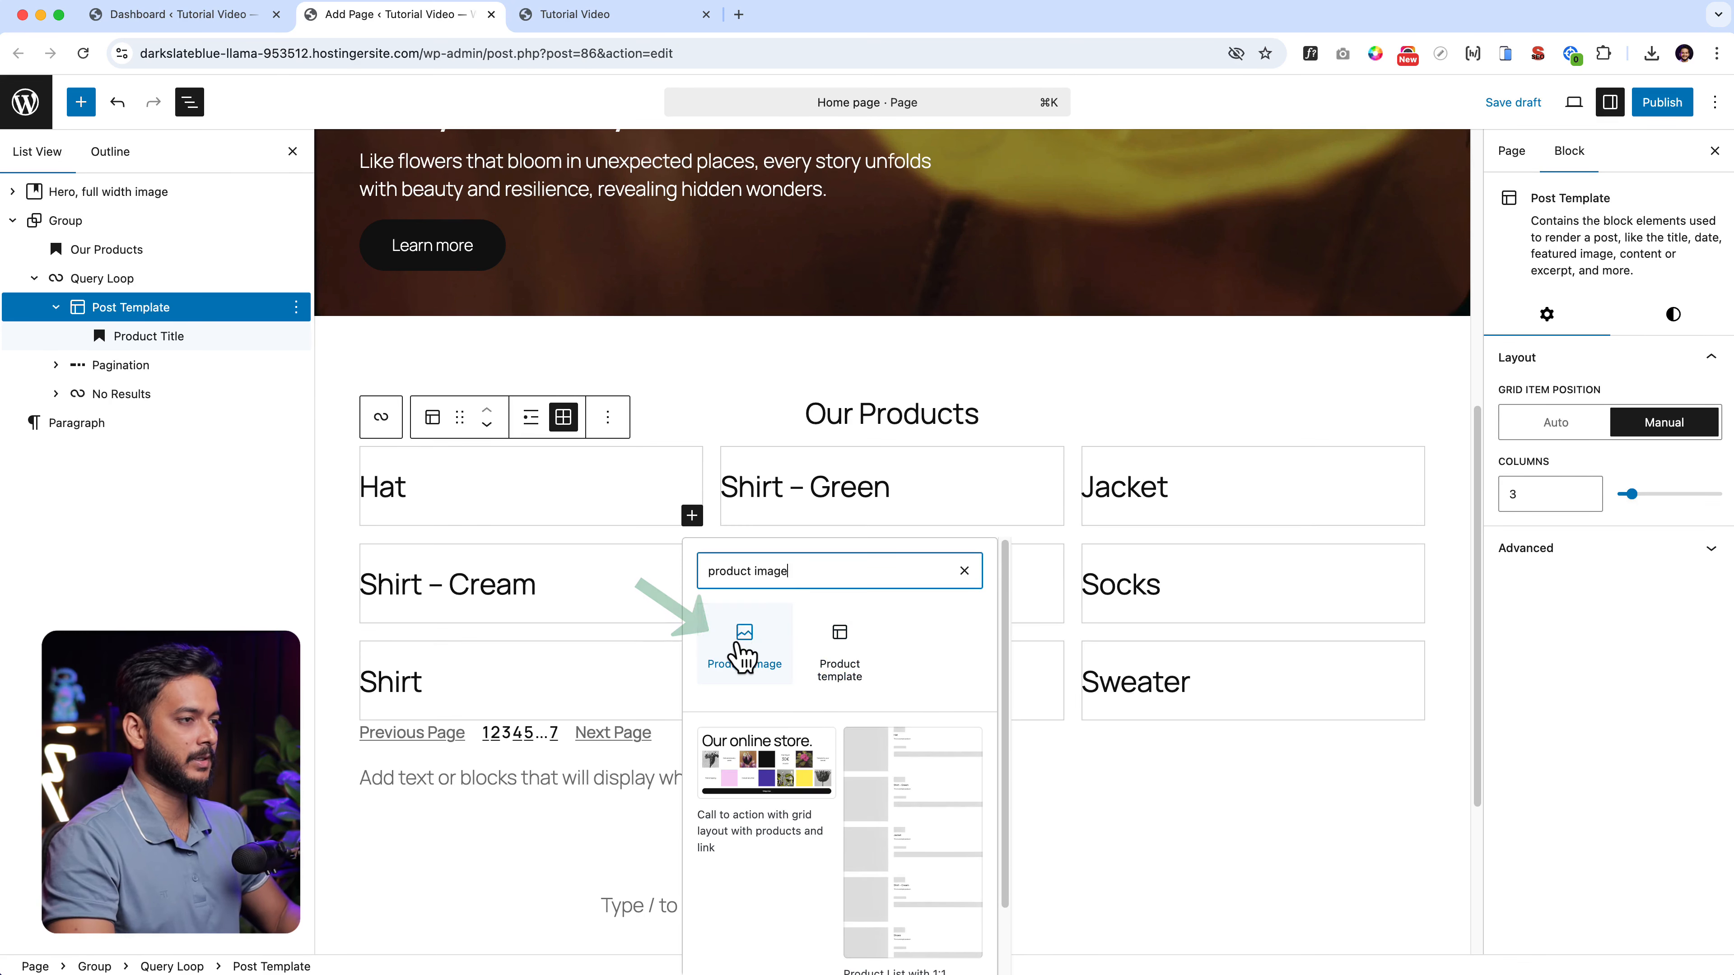
left_click(743, 659)
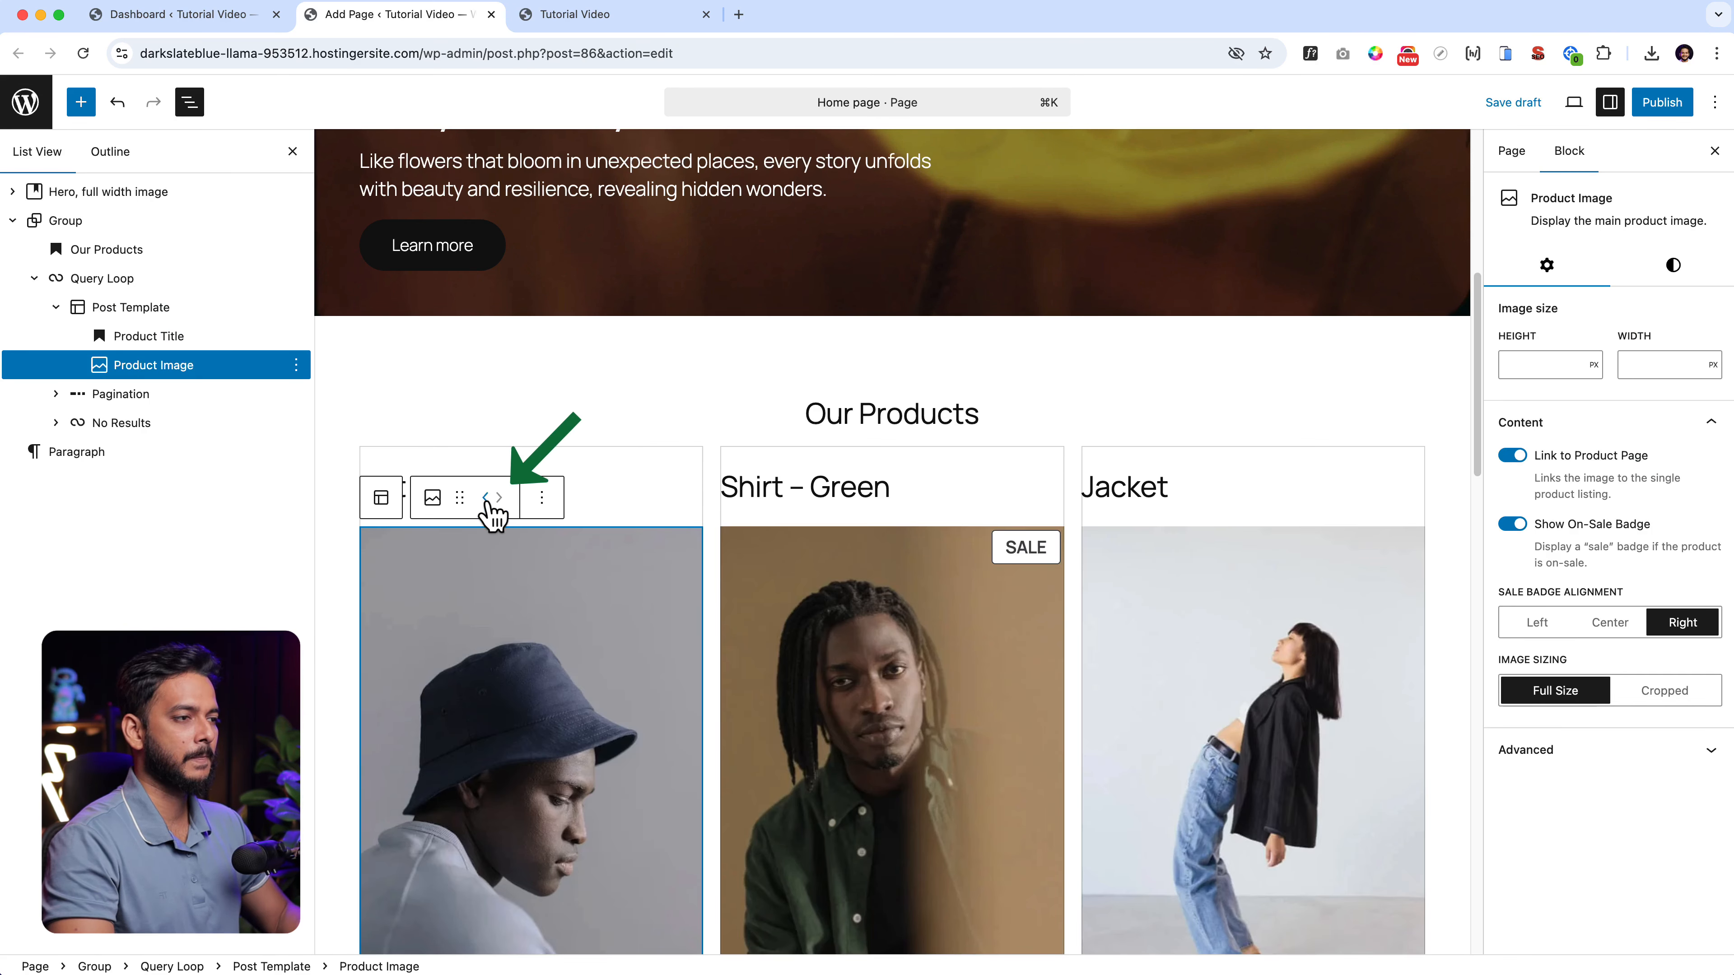
left_click(487, 499)
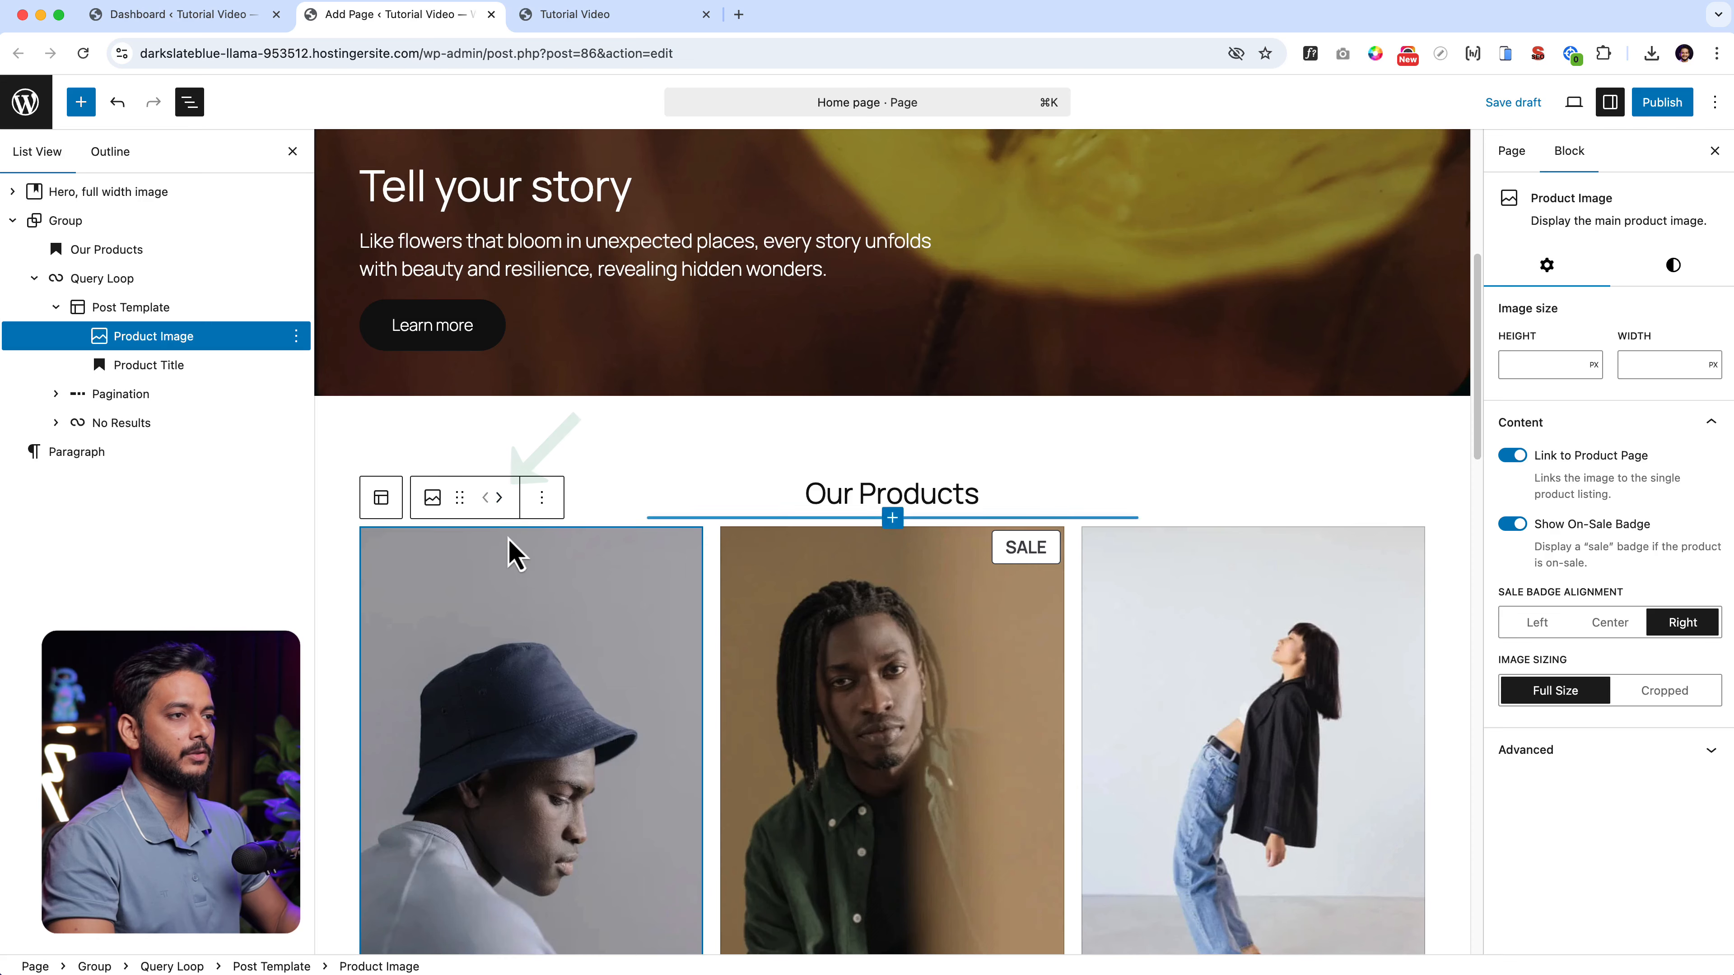
Add an Add to Cart Button block below the Product Title in the Post Template.
scroll(518, 594, "down", 5)
left_click(525, 830)
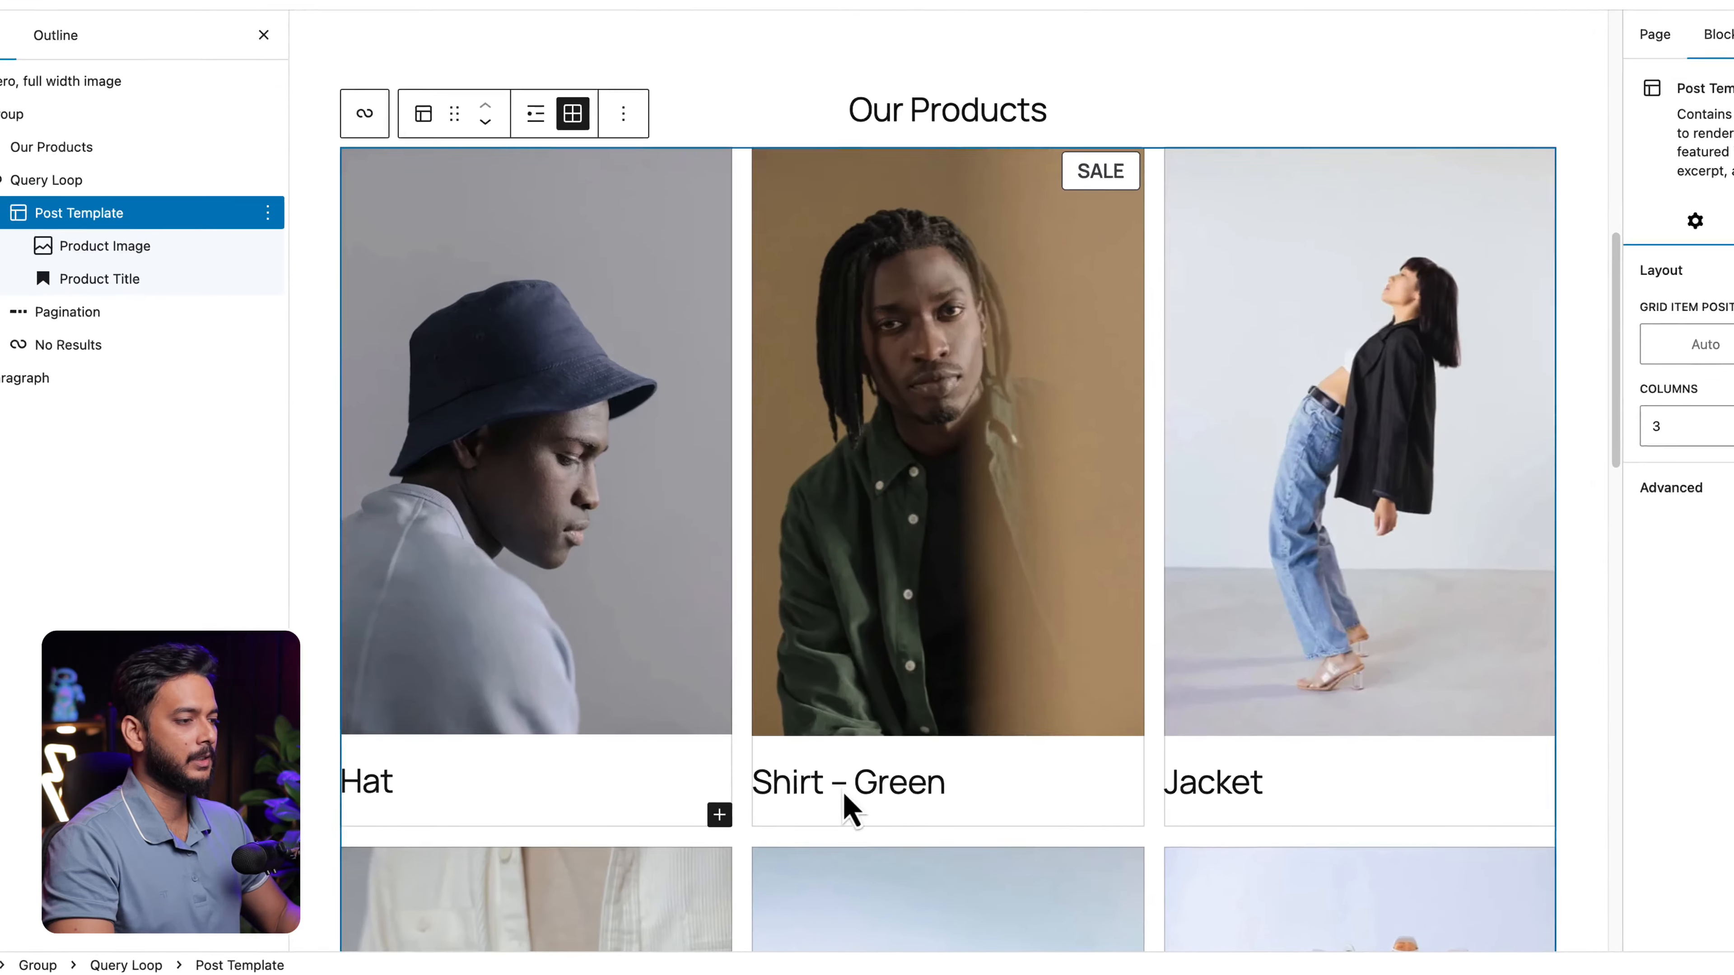
left_click(691, 835)
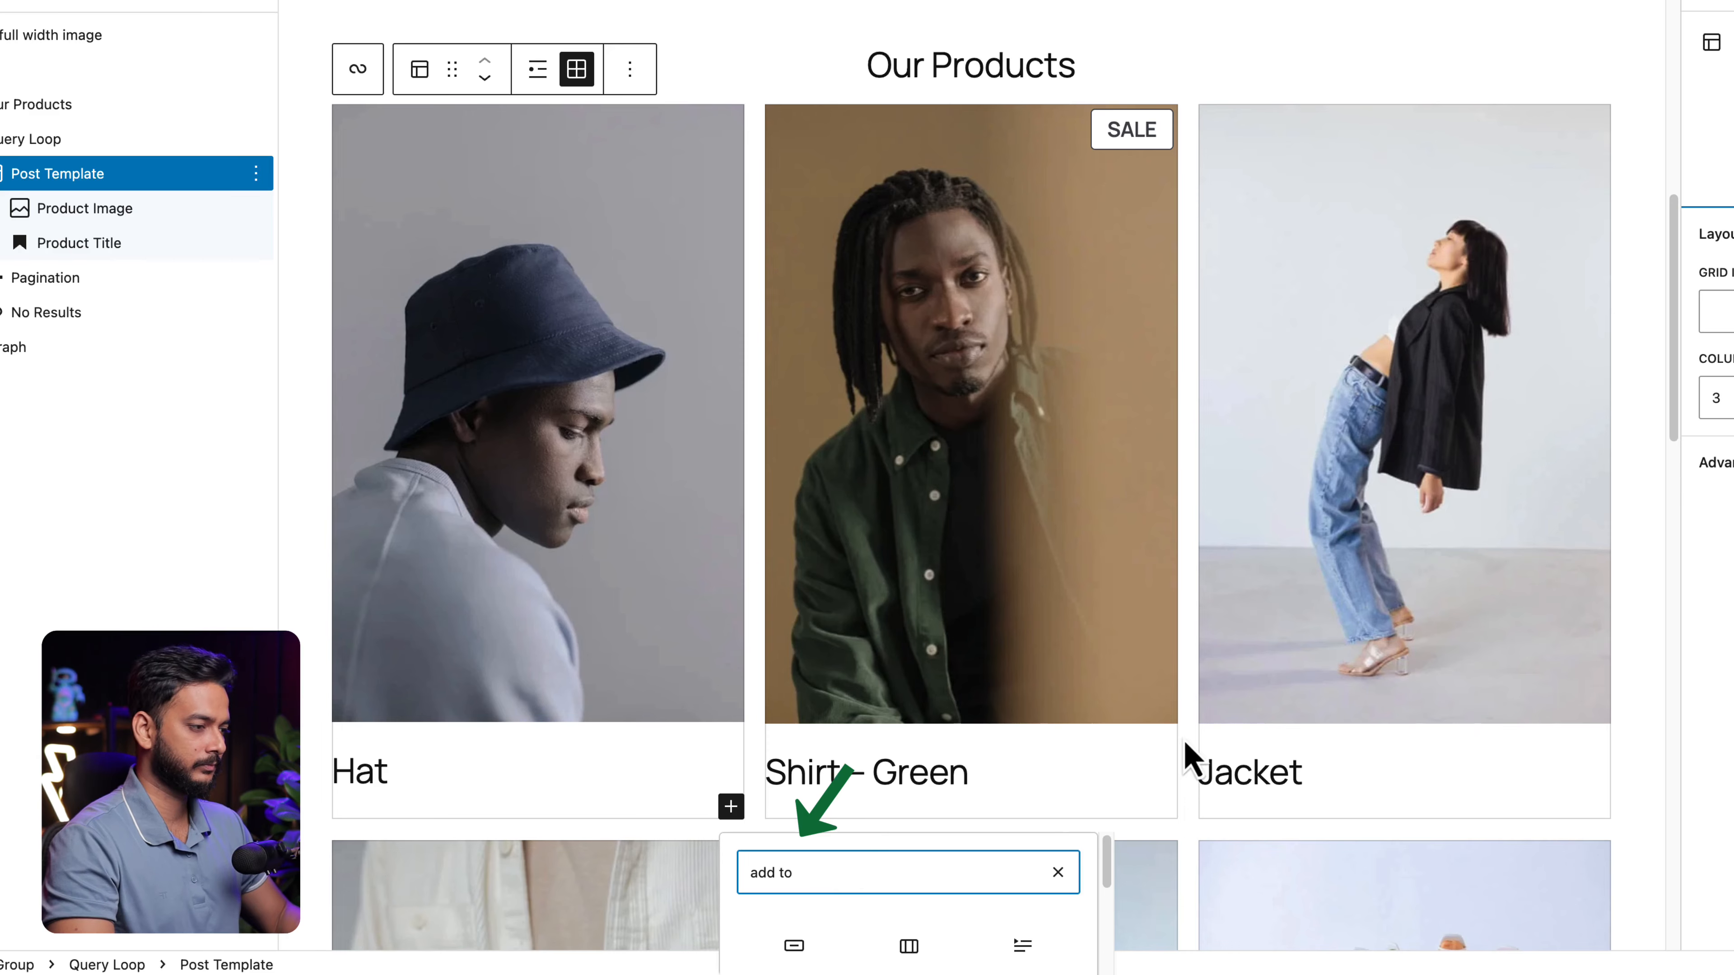
scroll(1089, 871, "down", 3)
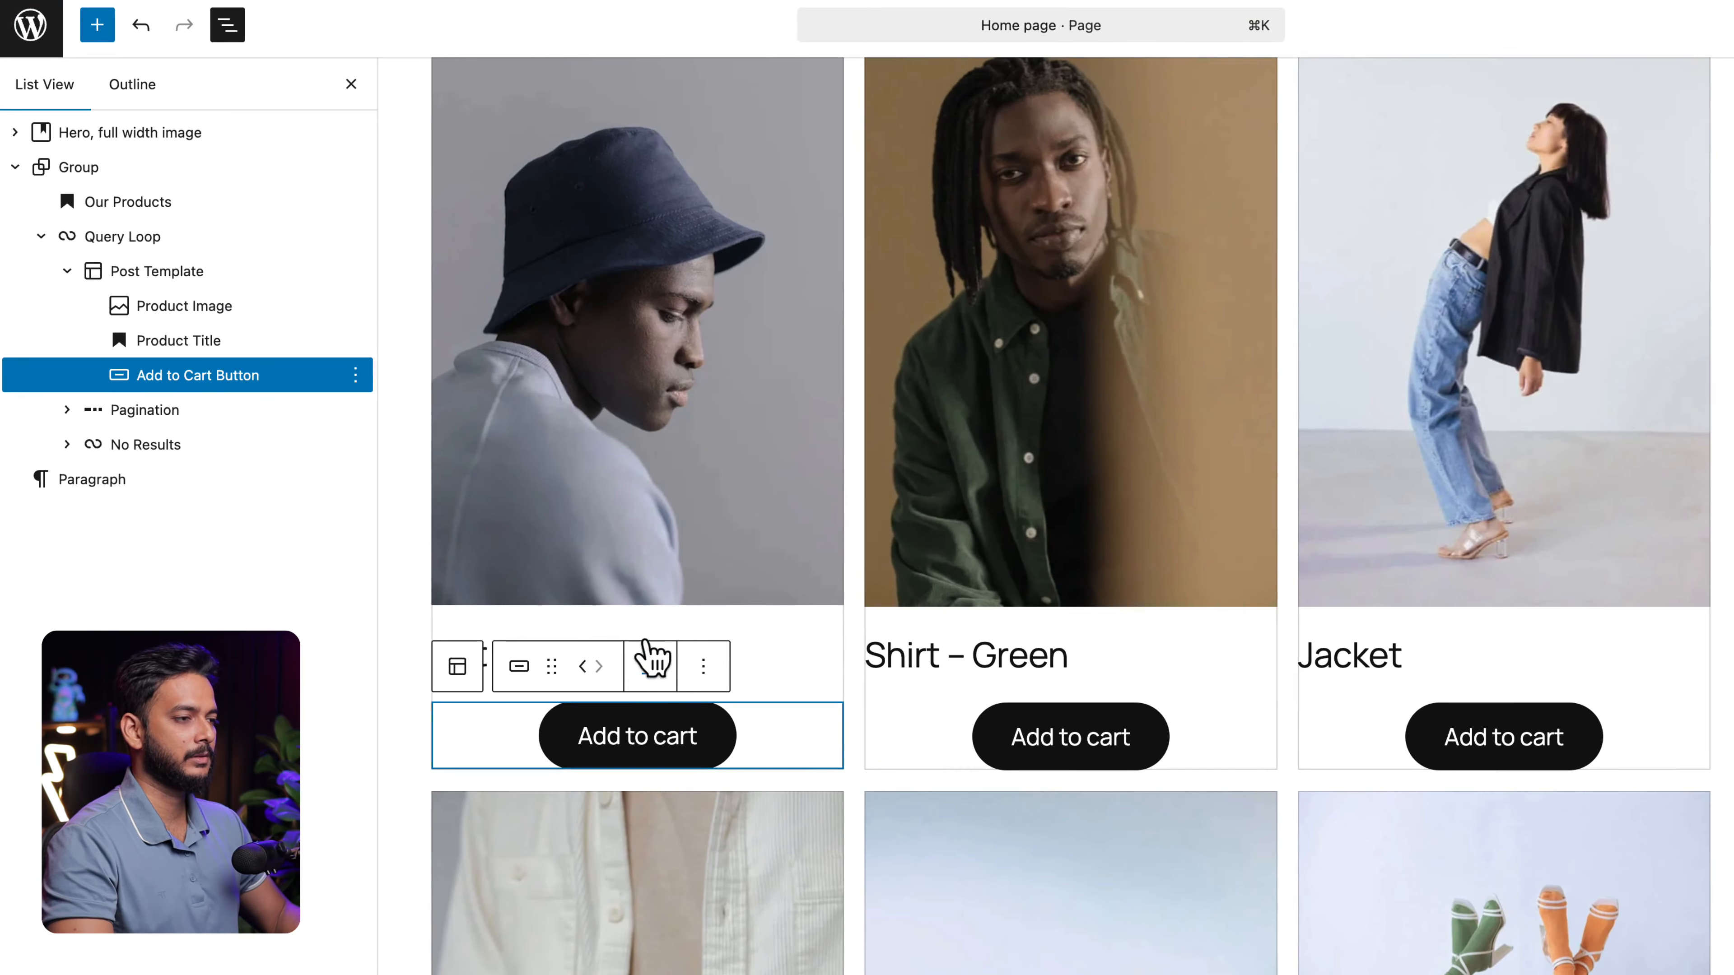
Centre-align the Product Title block in the Post Template.
left_click(471, 659)
left_click(556, 654)
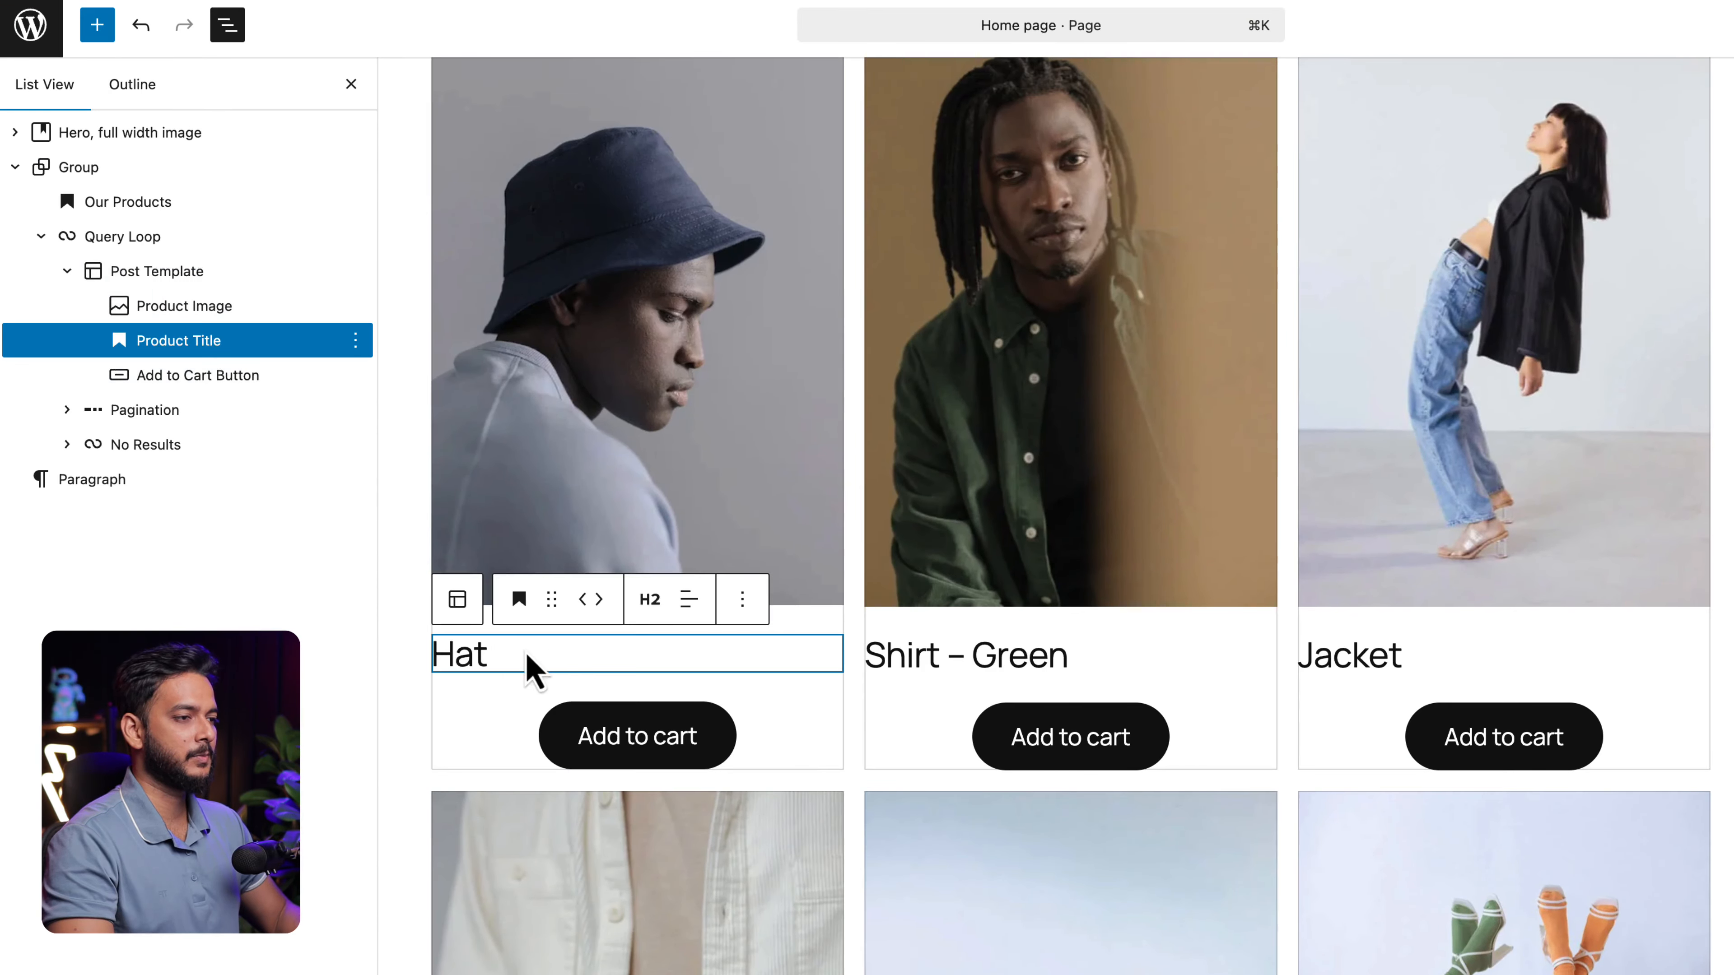
left_click(689, 599)
left_click(725, 713)
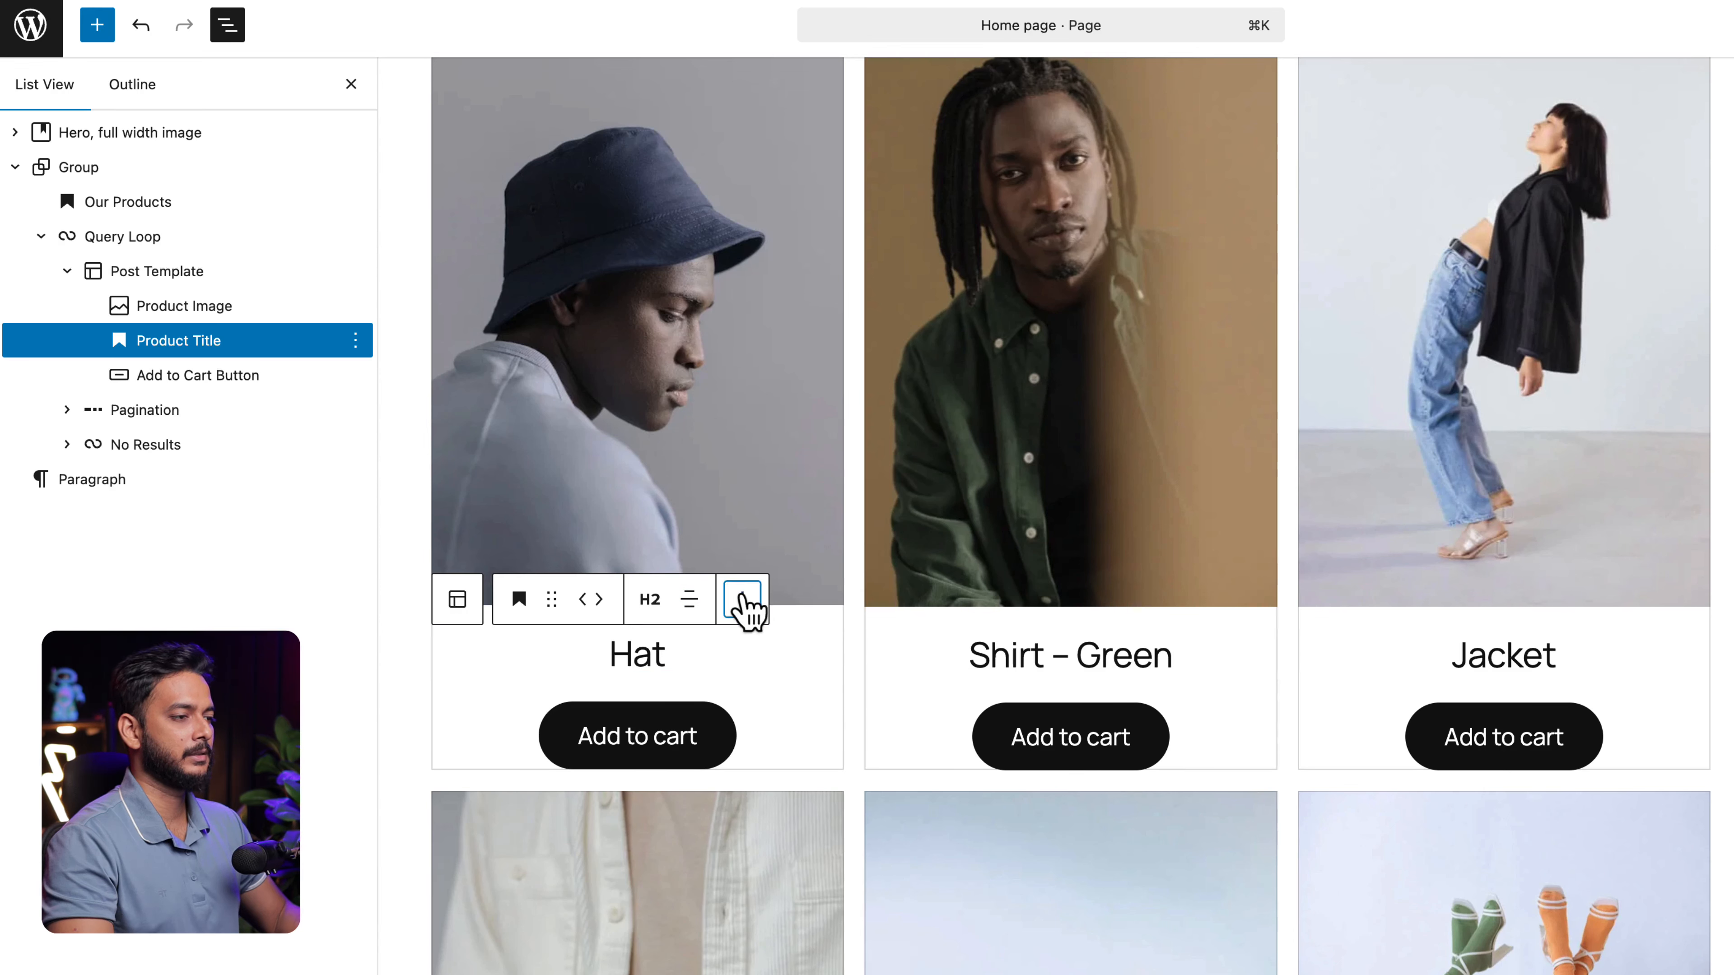
Add a Product Rating block directly after the Product Title in the Post Template and centre-align it.
left_click(742, 599)
left_click(816, 202)
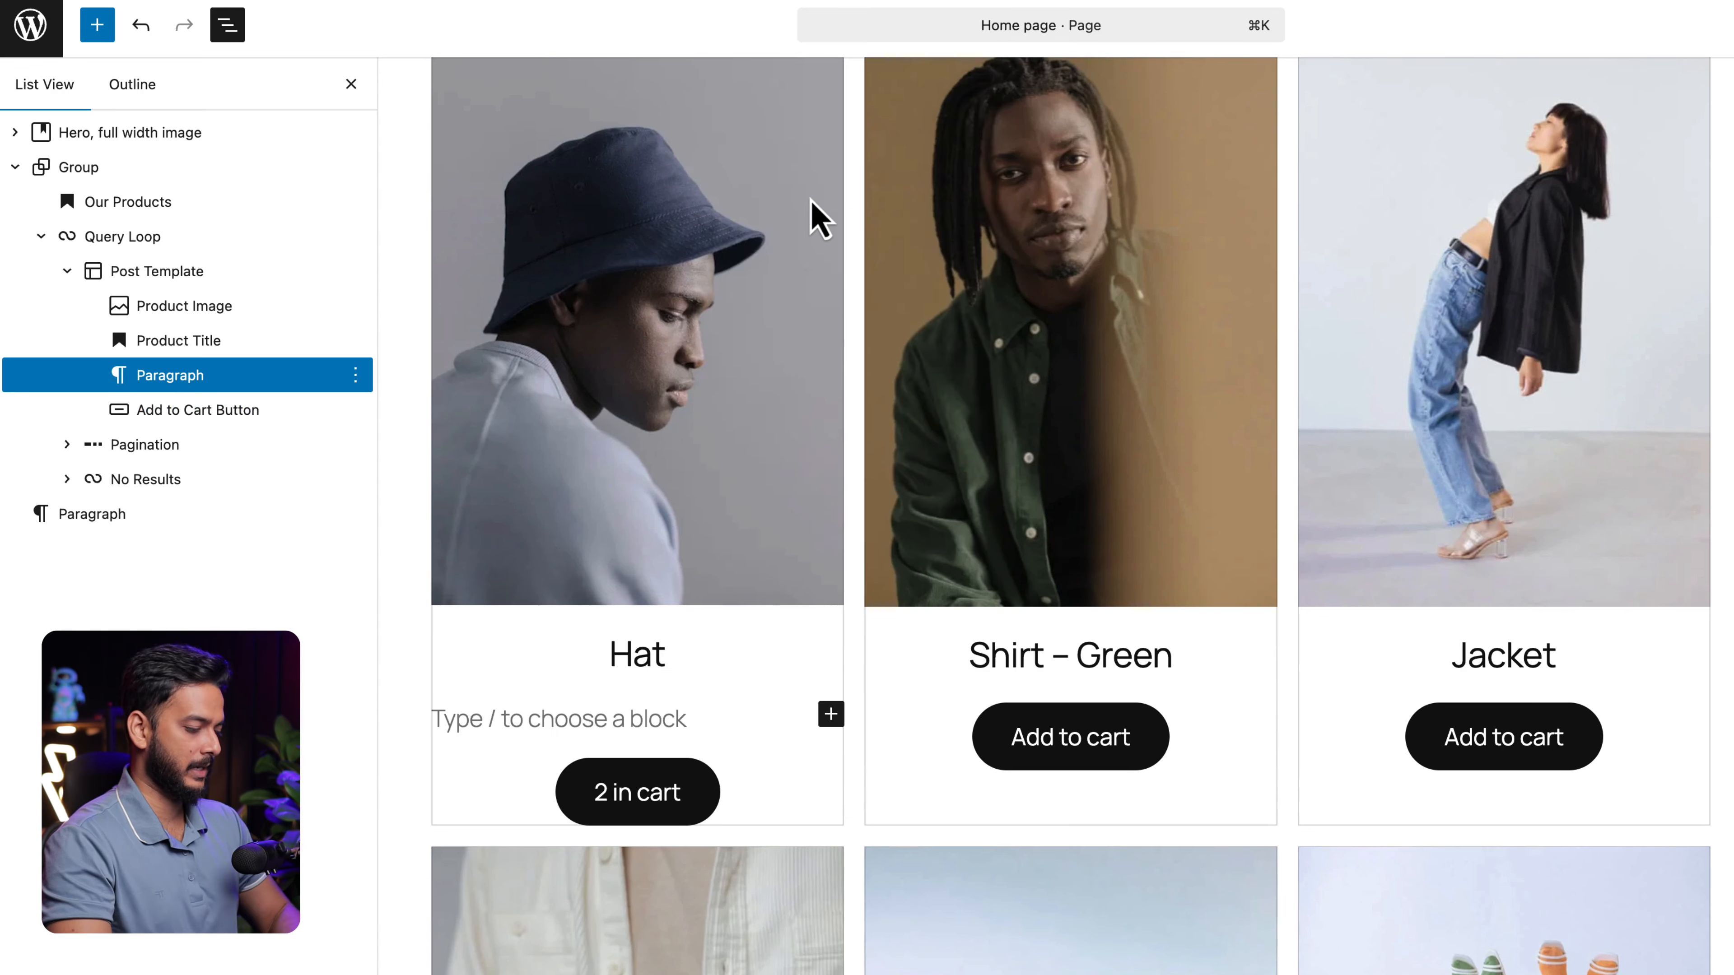
type("/product")
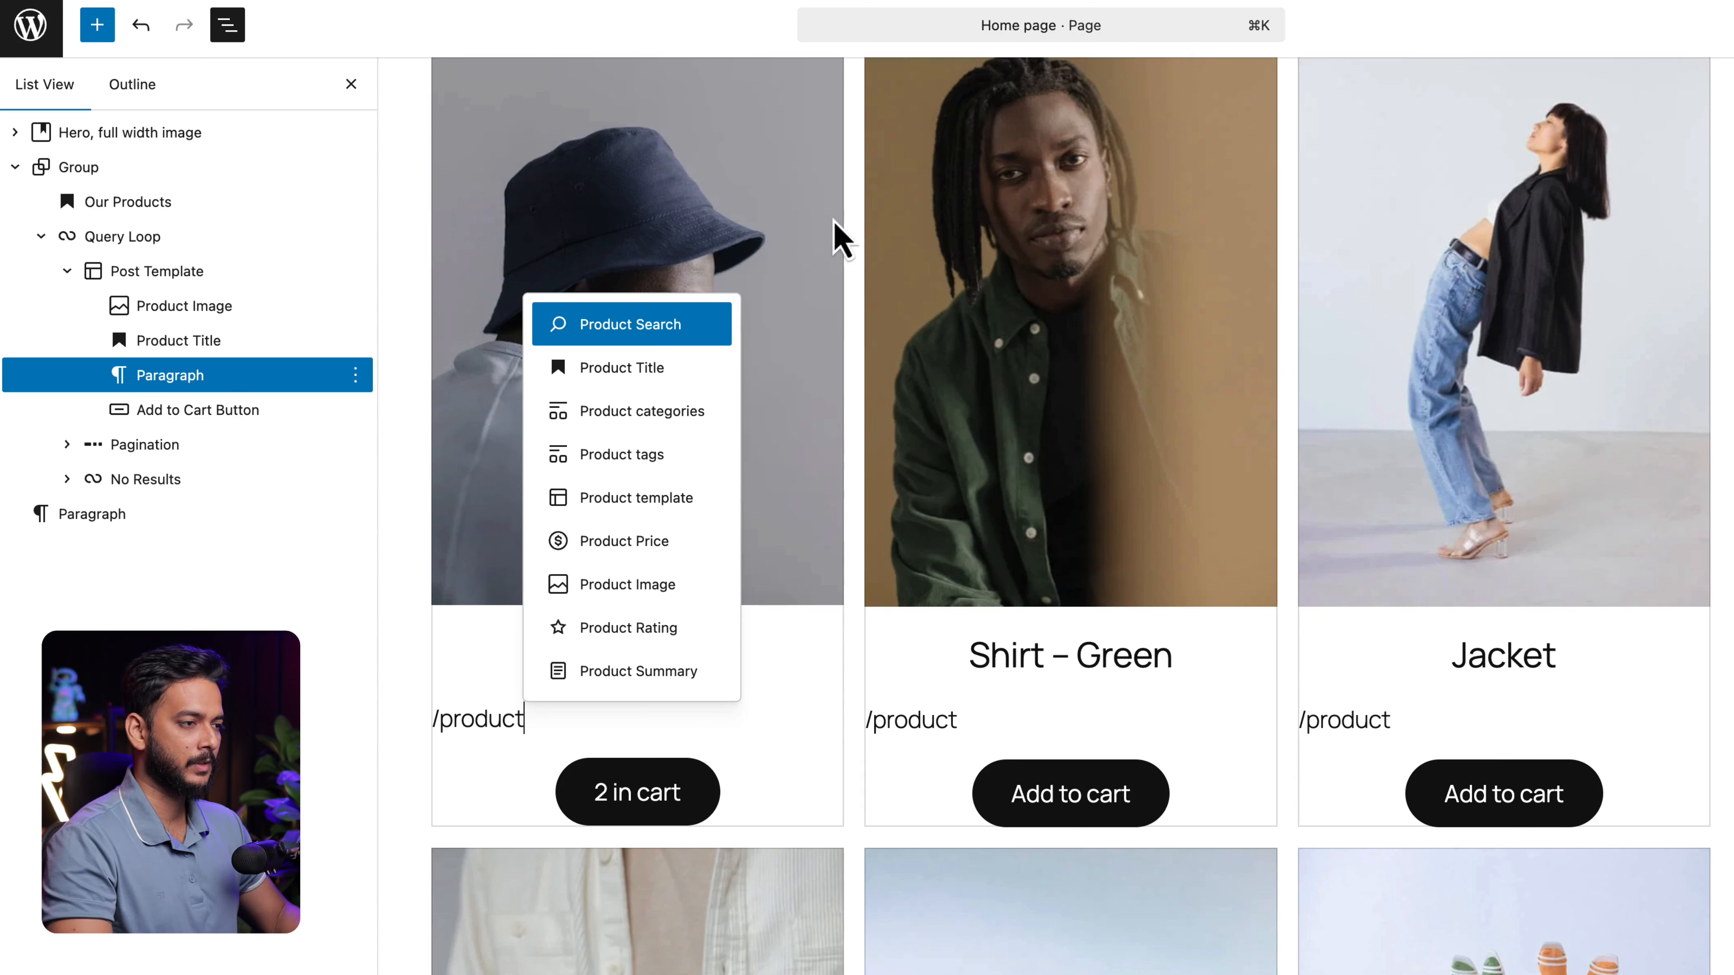
left_click(628, 635)
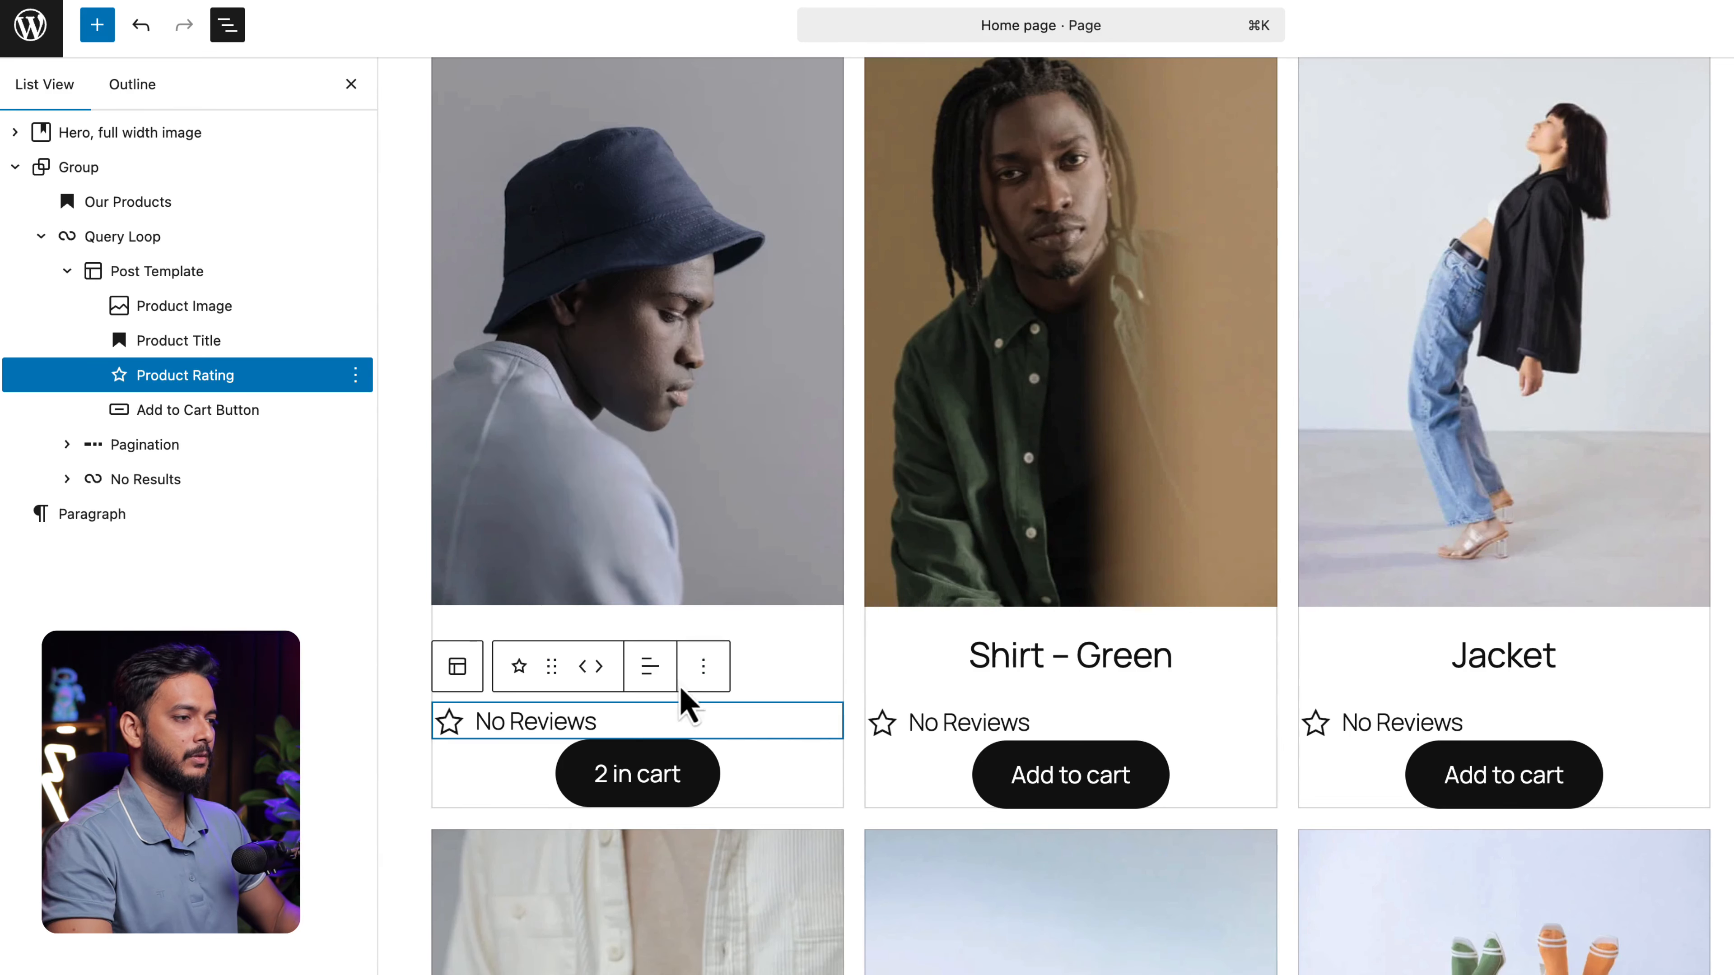
left_click(652, 668)
left_click(706, 688)
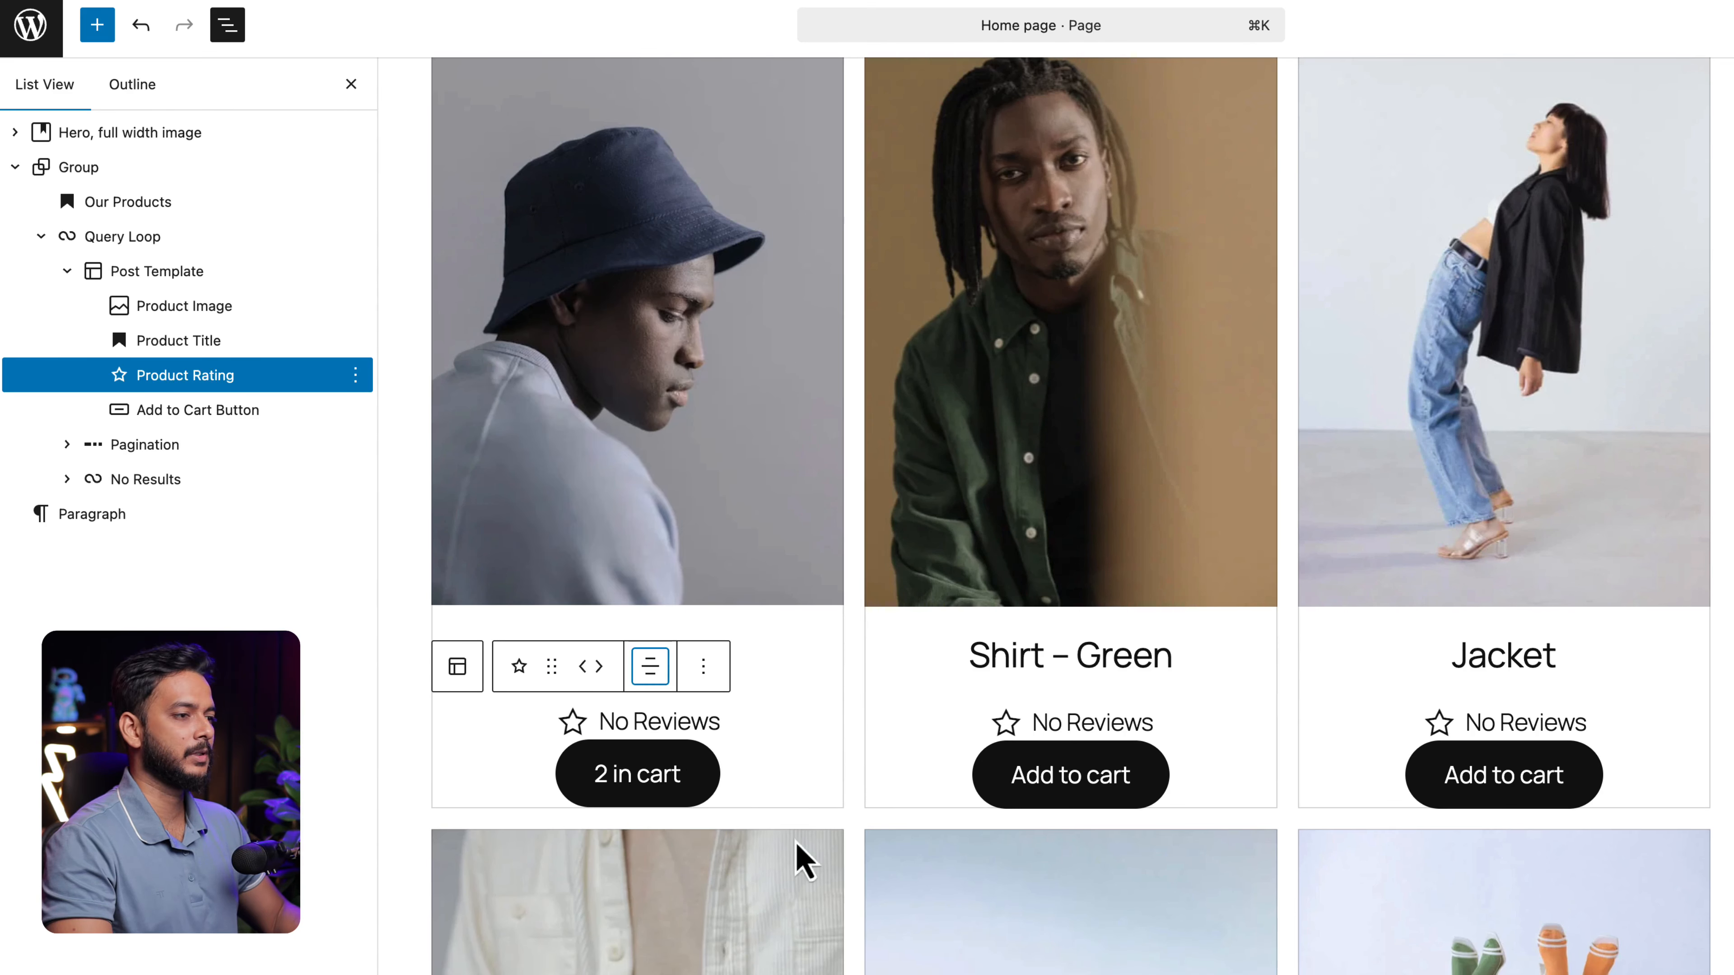
Add a Product Price block before the Product Rating in the Post Template and centre-align its text.
left_click(705, 668)
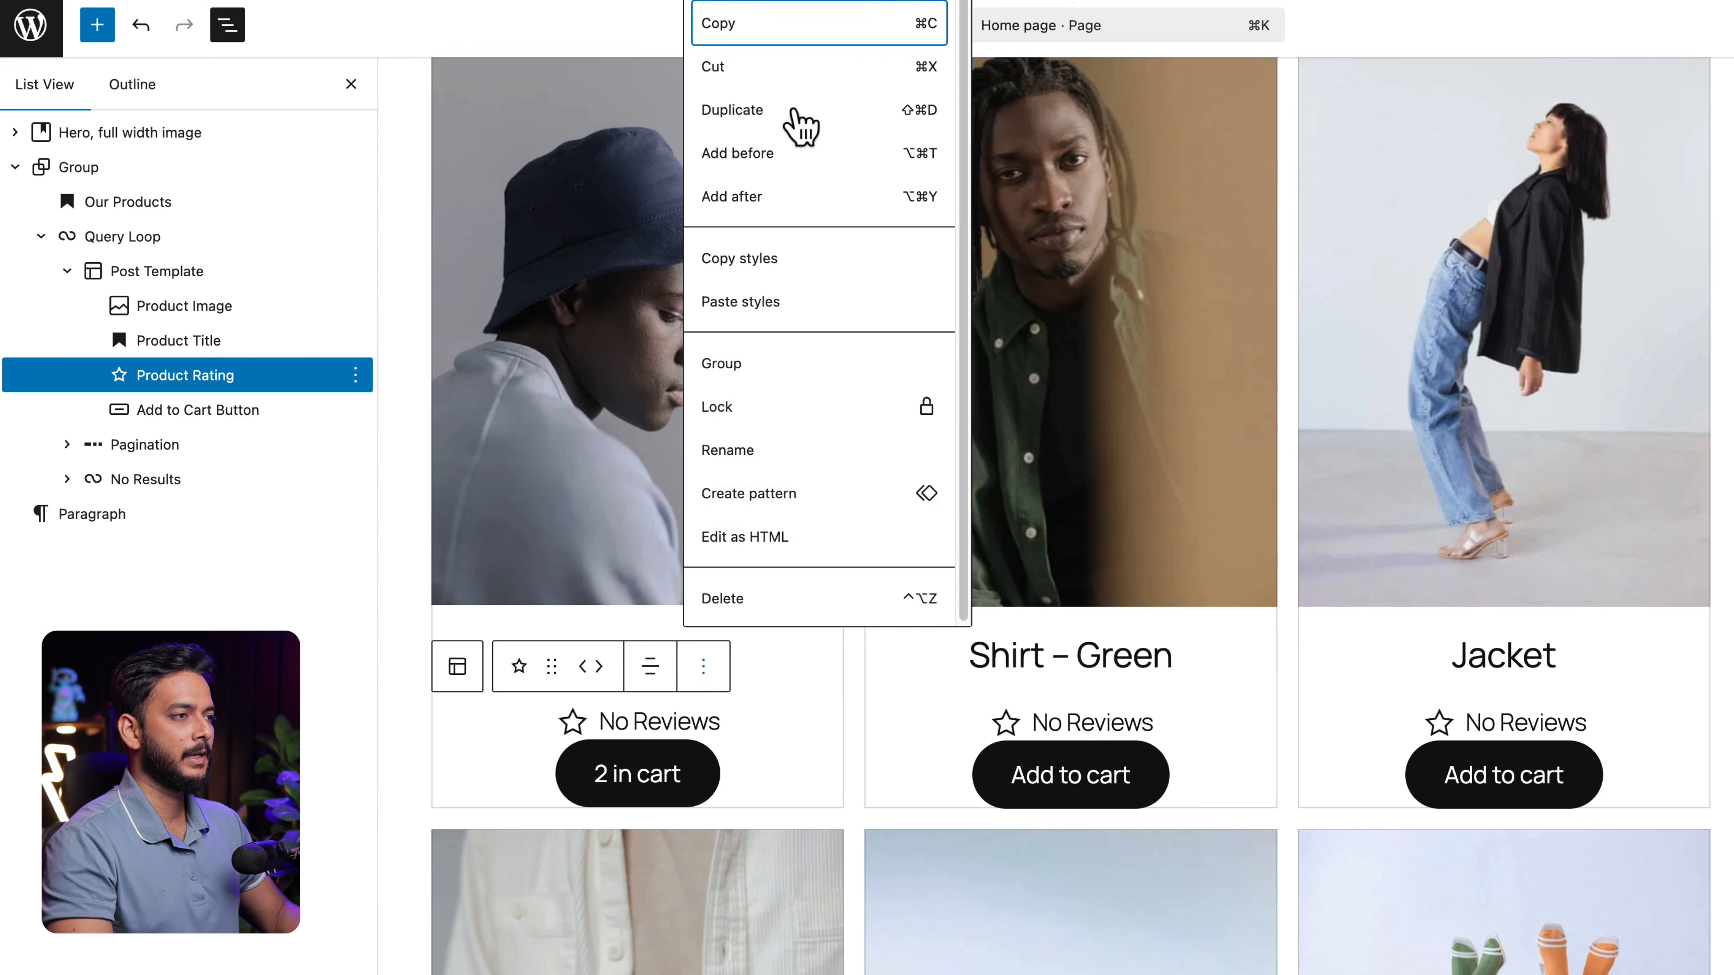
left_click(771, 167)
type("/price")
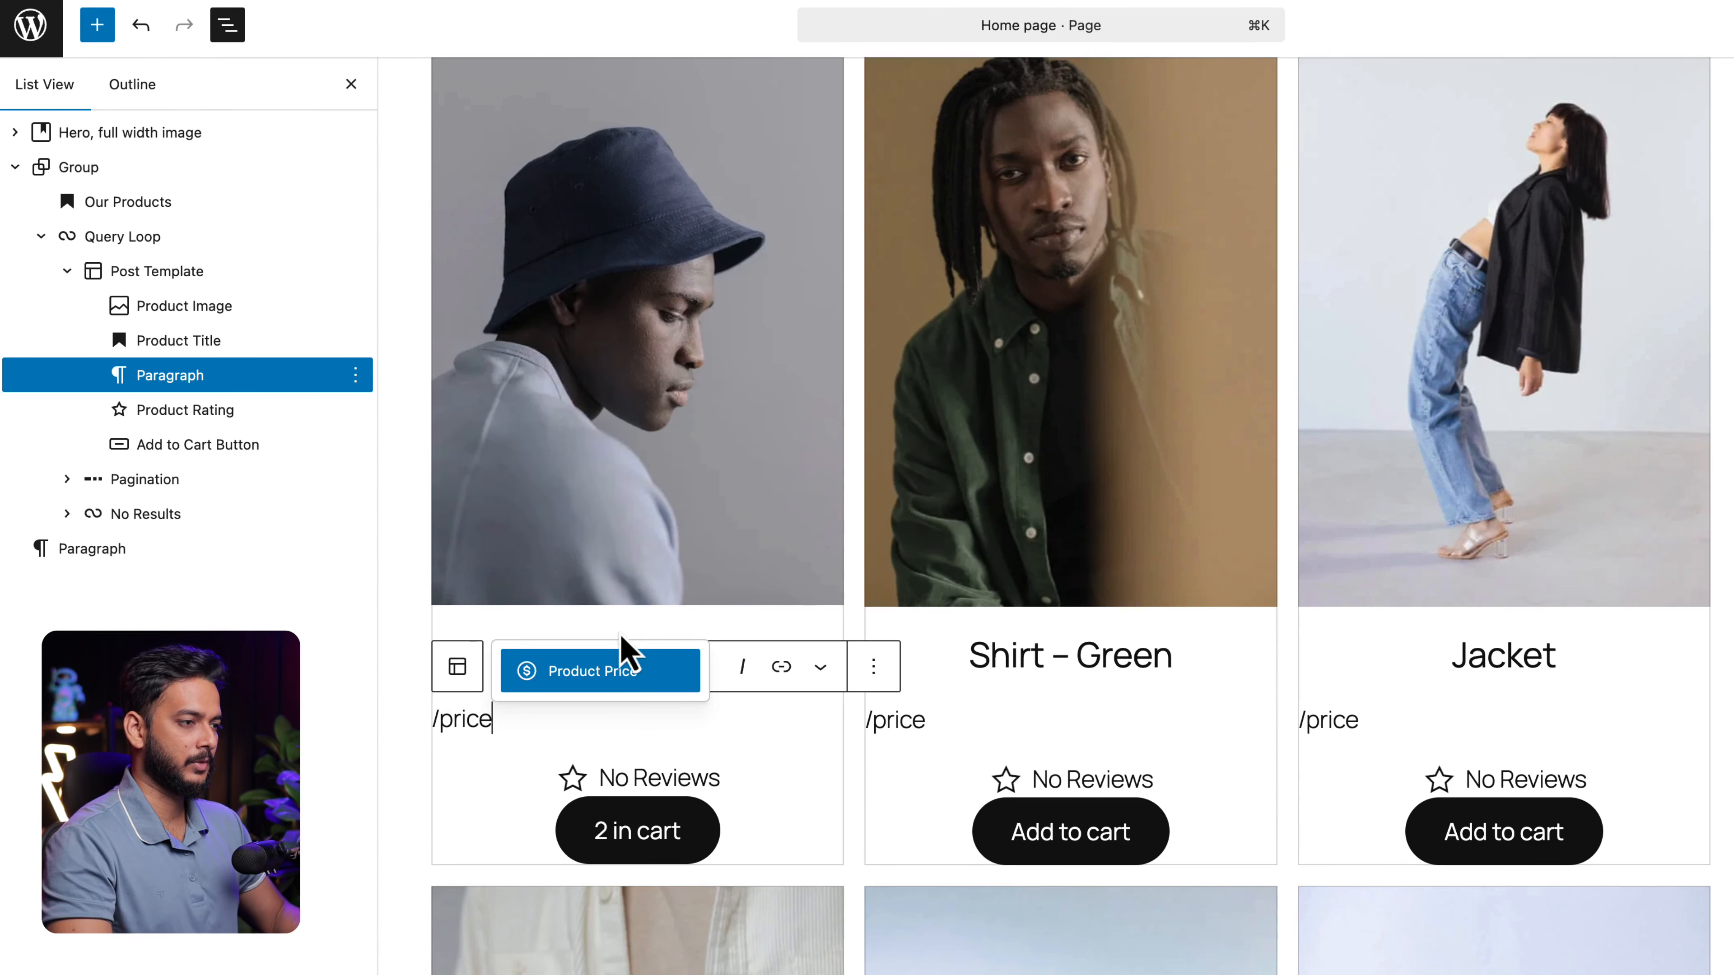
left_click(607, 675)
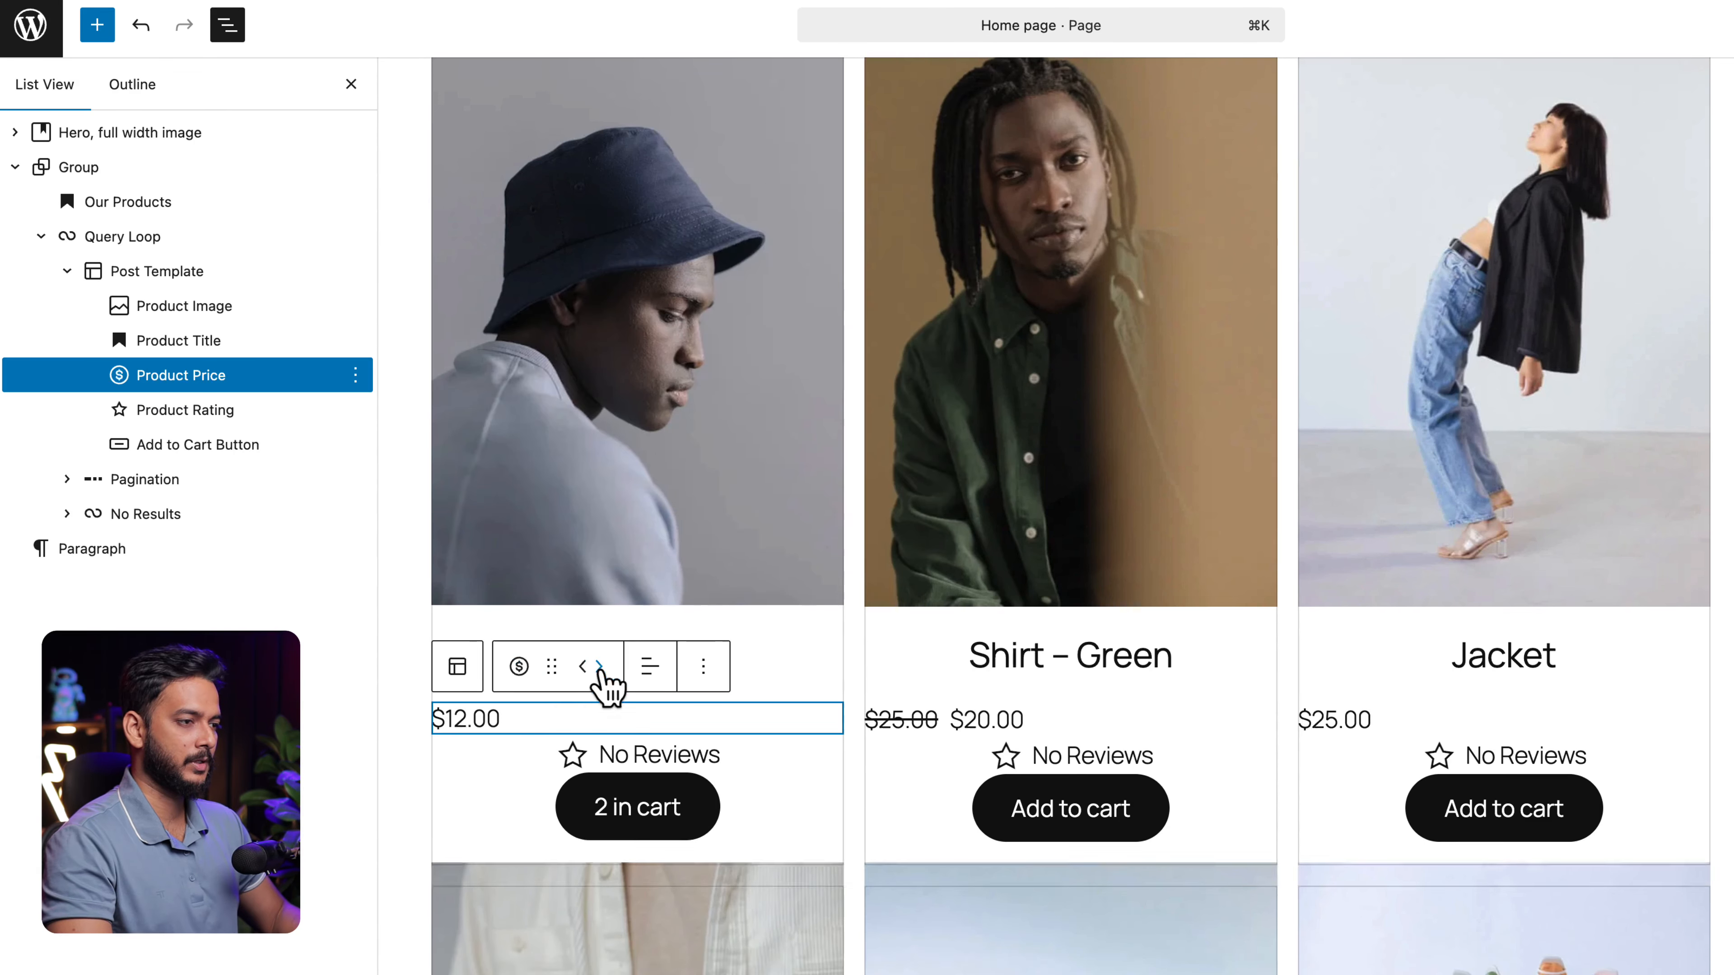
left_click(650, 665)
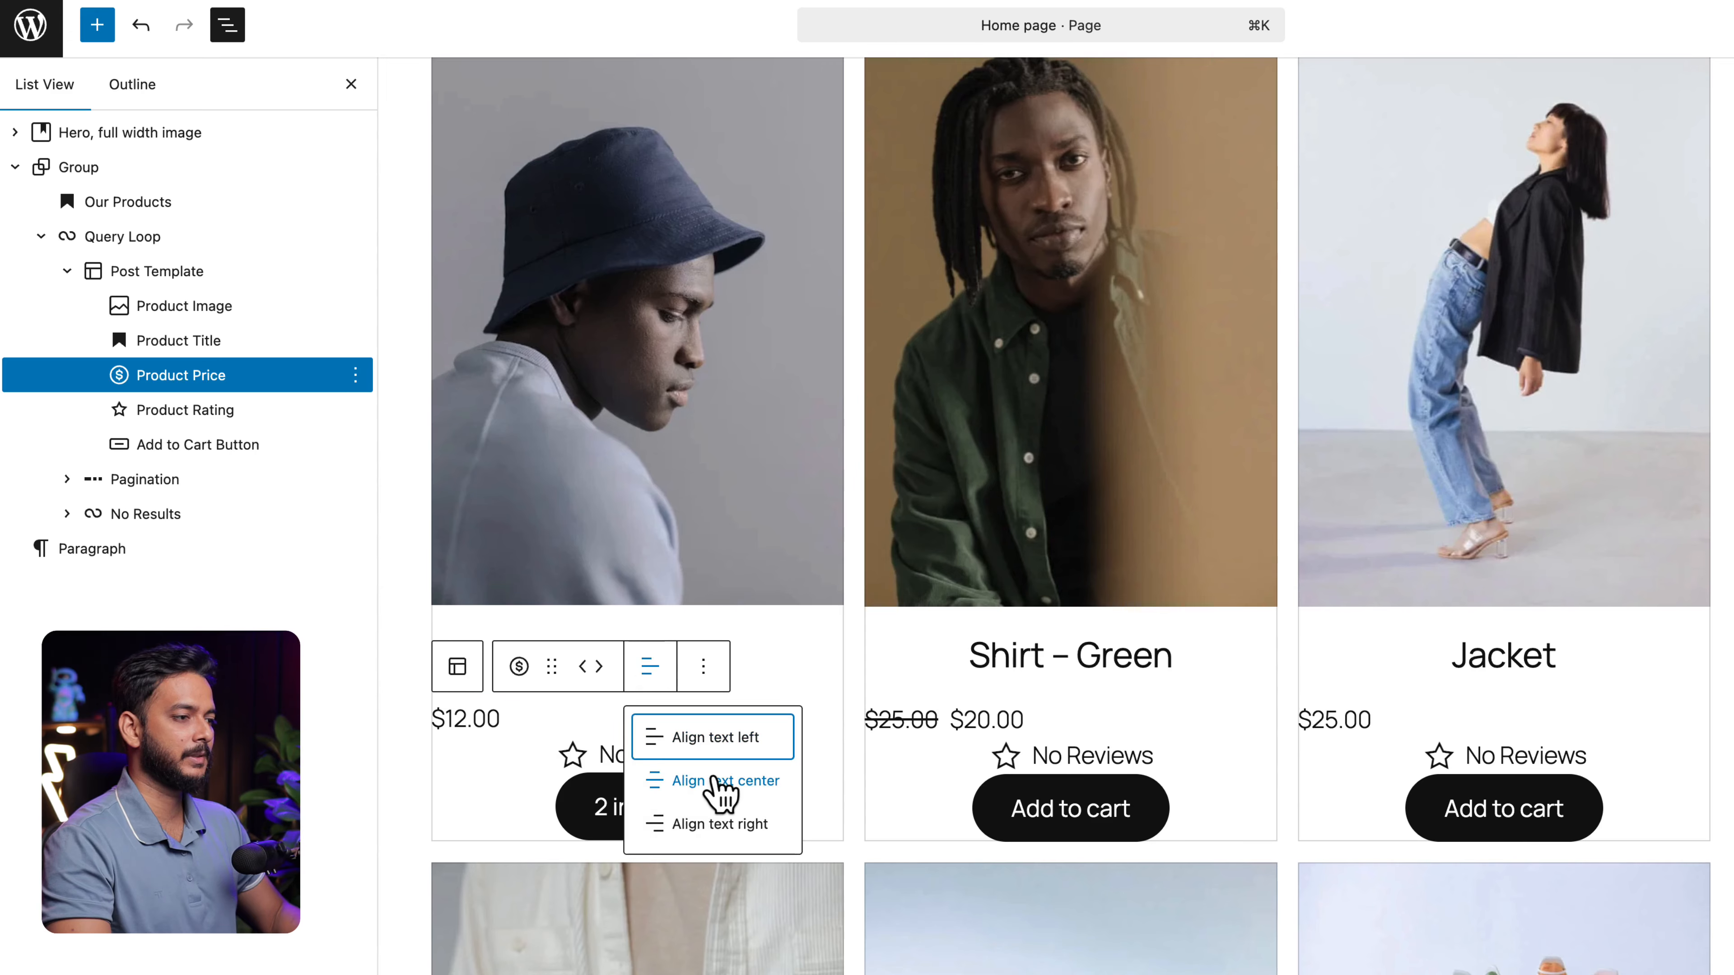
left_click(713, 782)
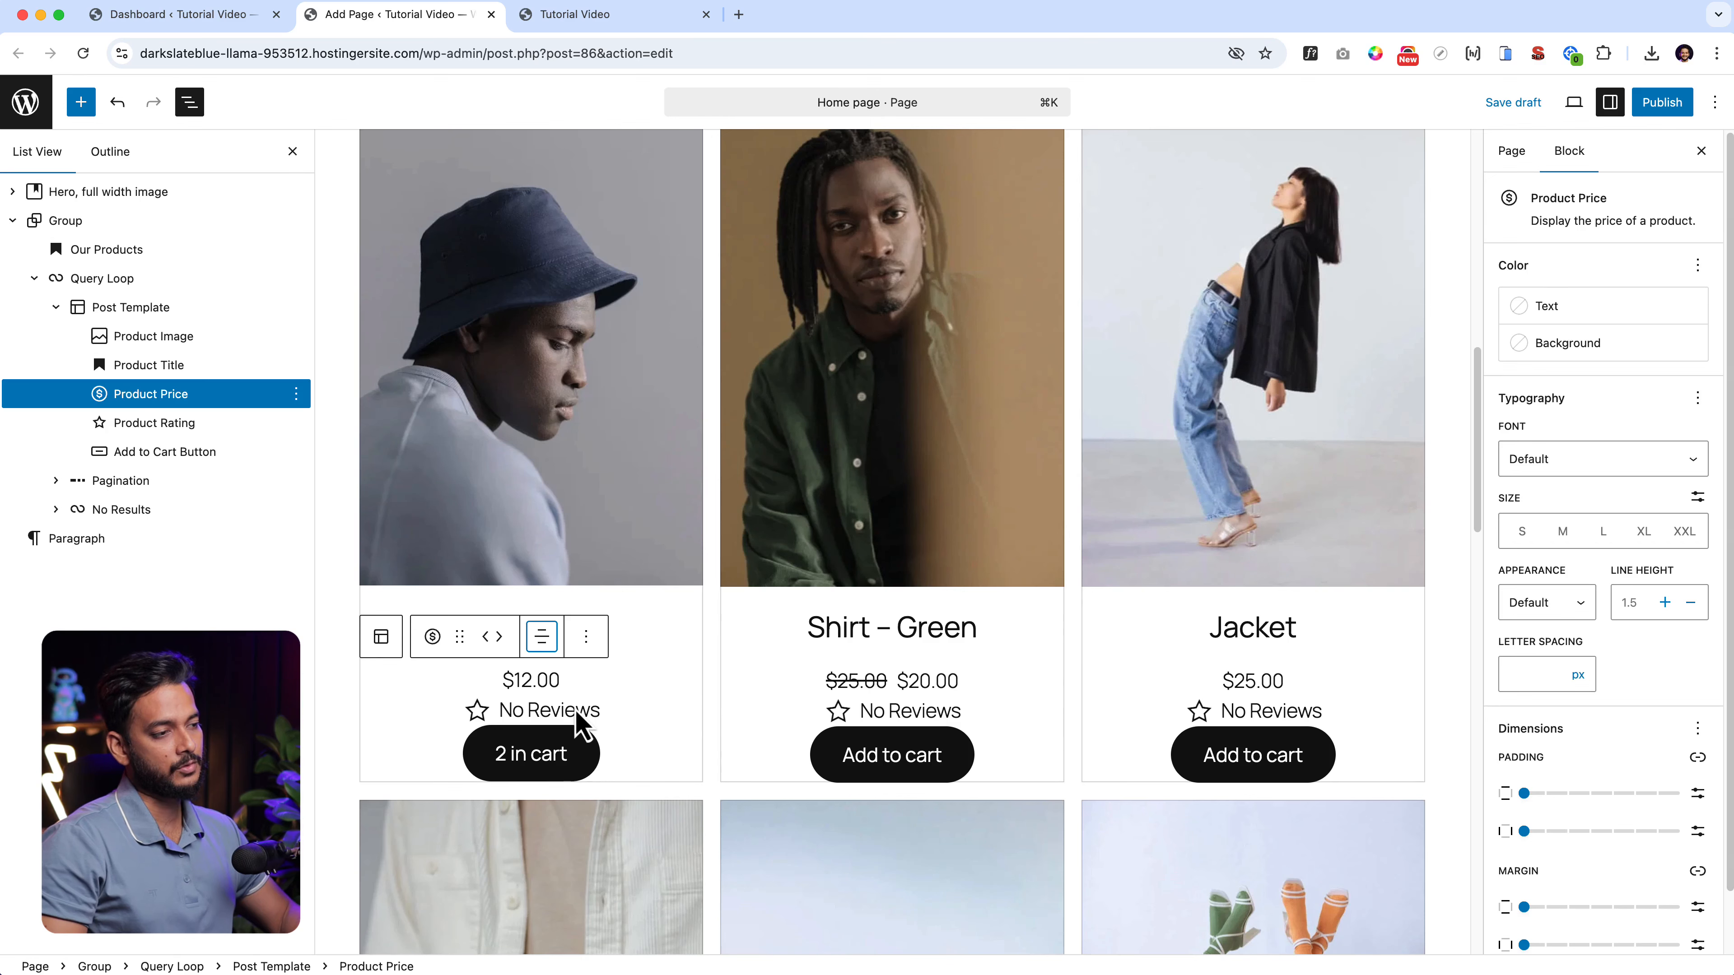
Delete the Product Rating block from the Post Template.
left_click(575, 713)
key("BackSpace")
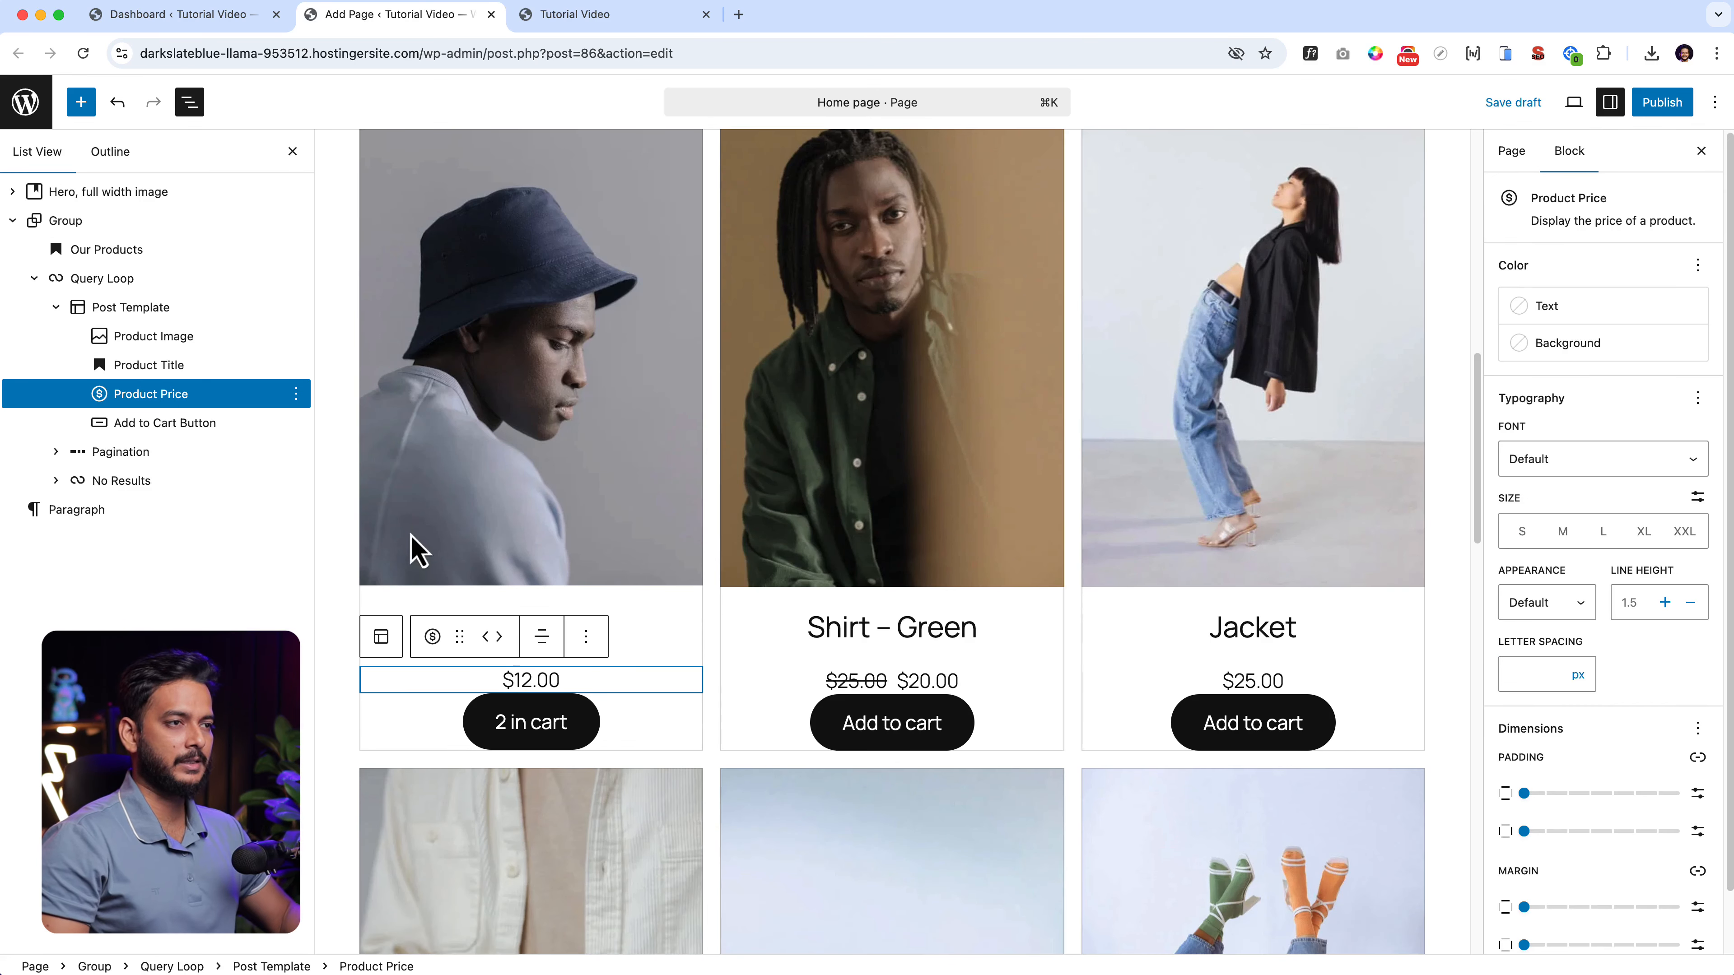
Group the Product Title, Product Price and Add to Cart Button blocks into one container.
left_click(183, 369)
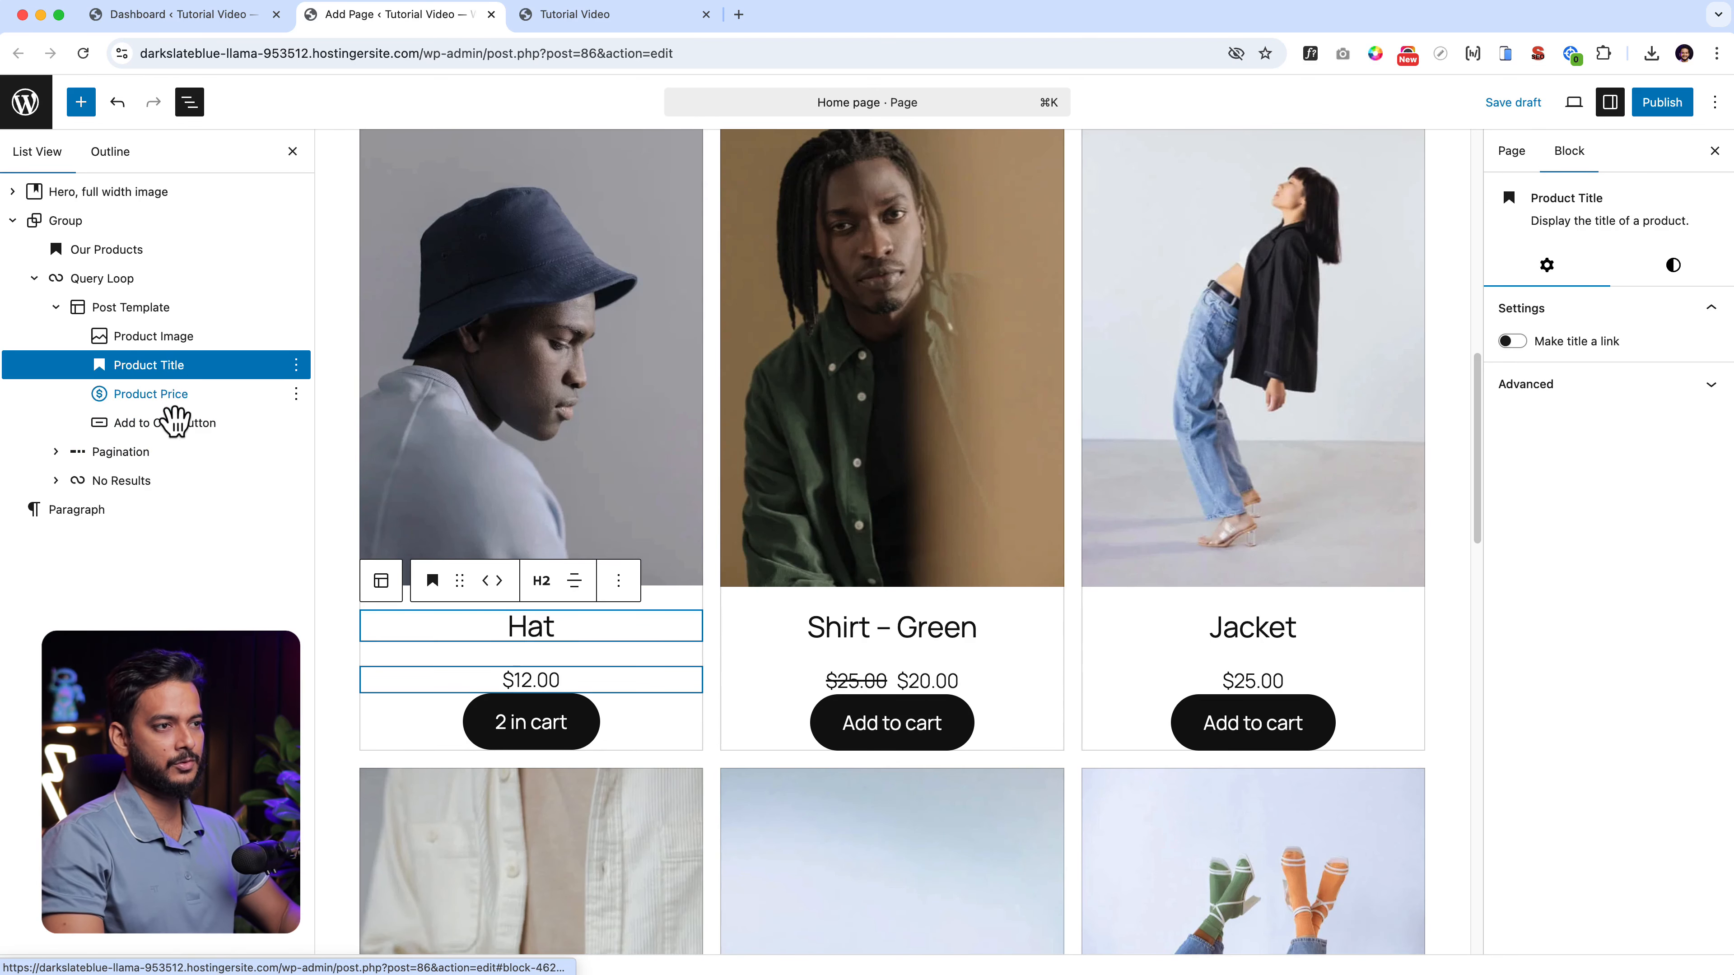
left_click(166, 425, "shift")
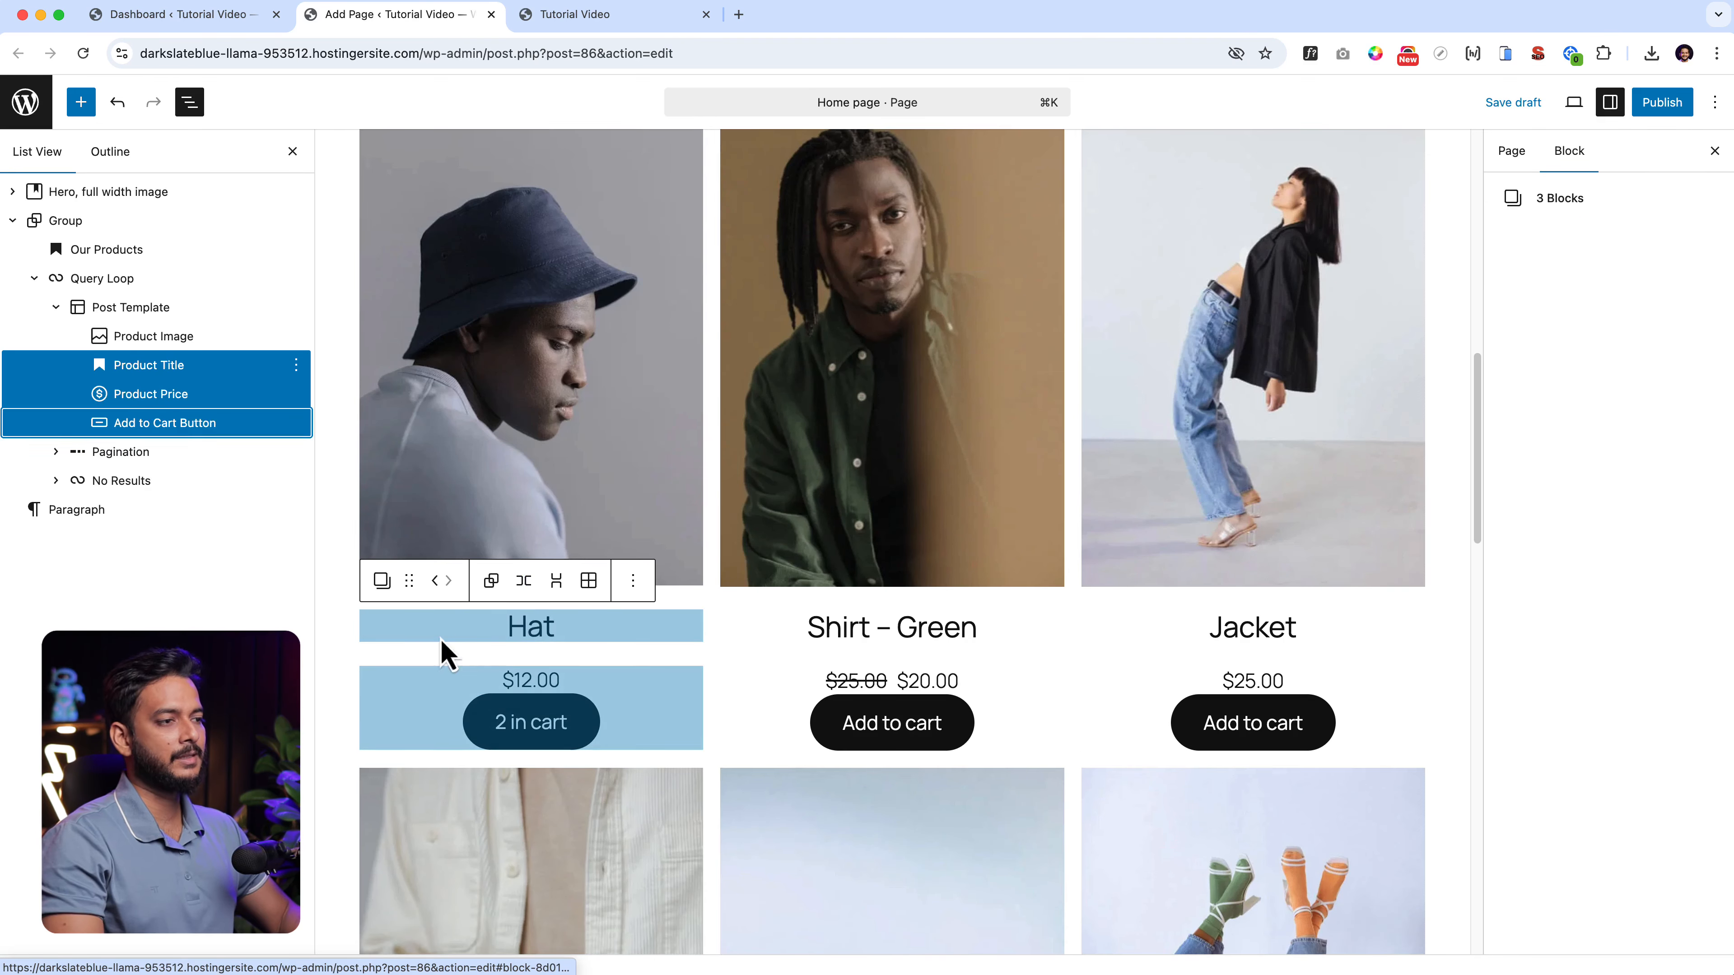
left_click(489, 582)
Set the block spacing of the group below the Product Image to X-Small.
left_click(1671, 318)
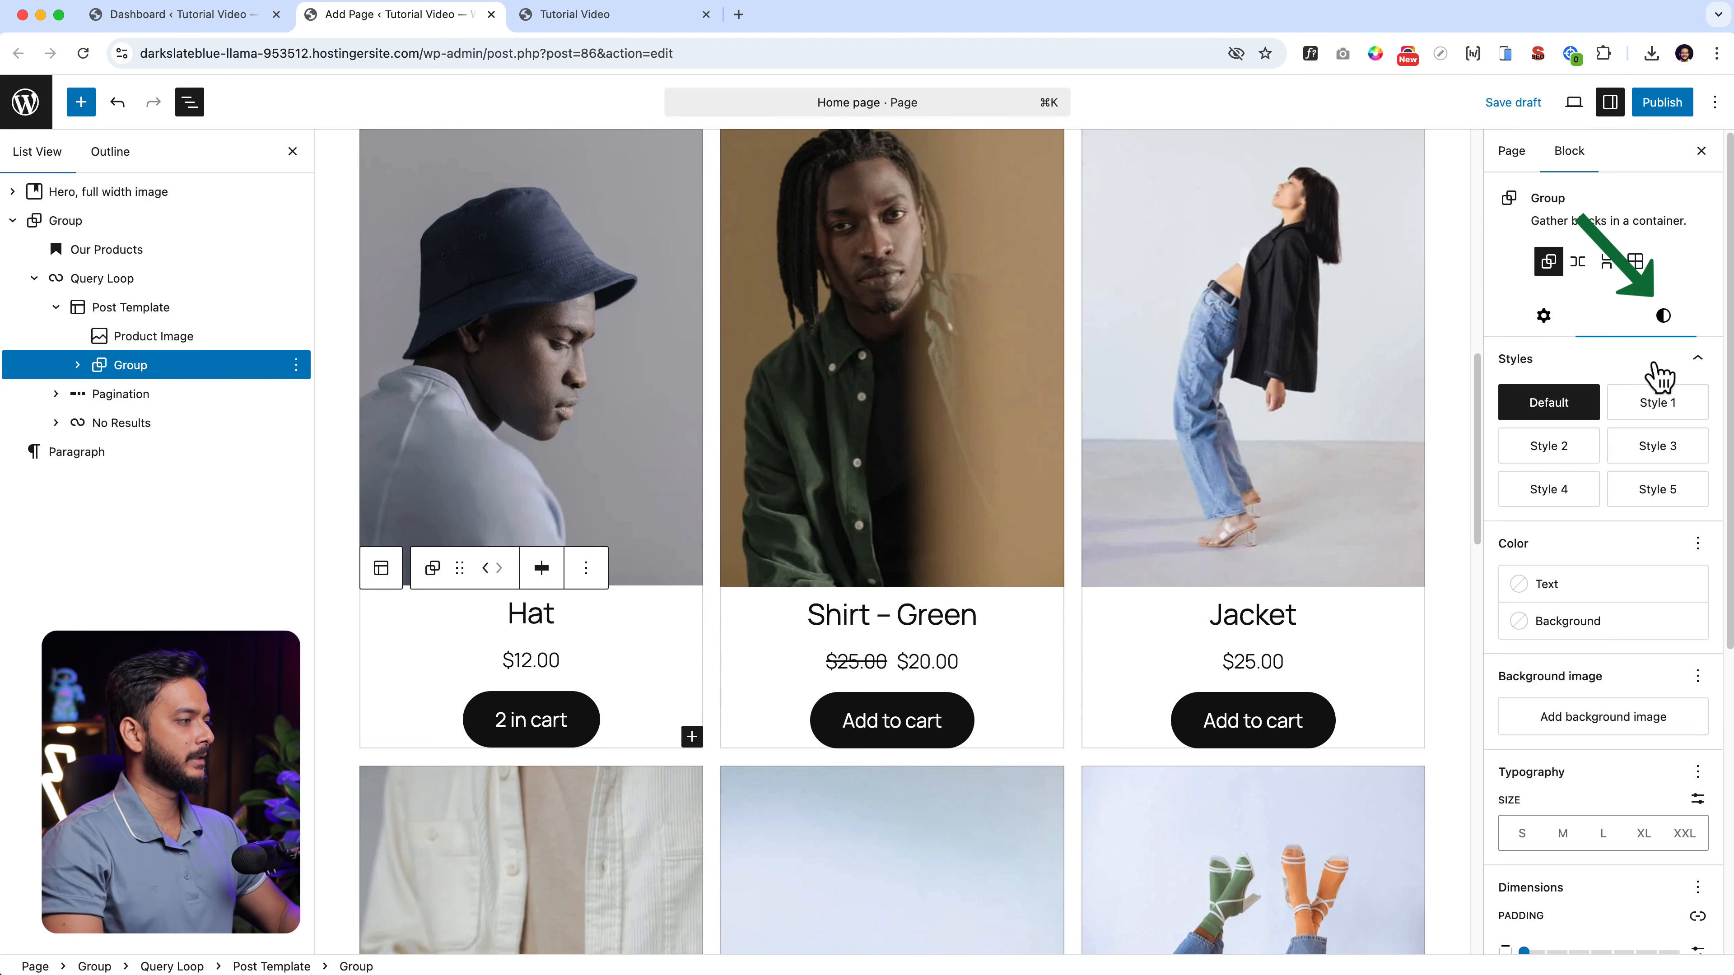
scroll(1628, 850, "down", 5)
left_click_drag(1529, 779, 1548, 816)
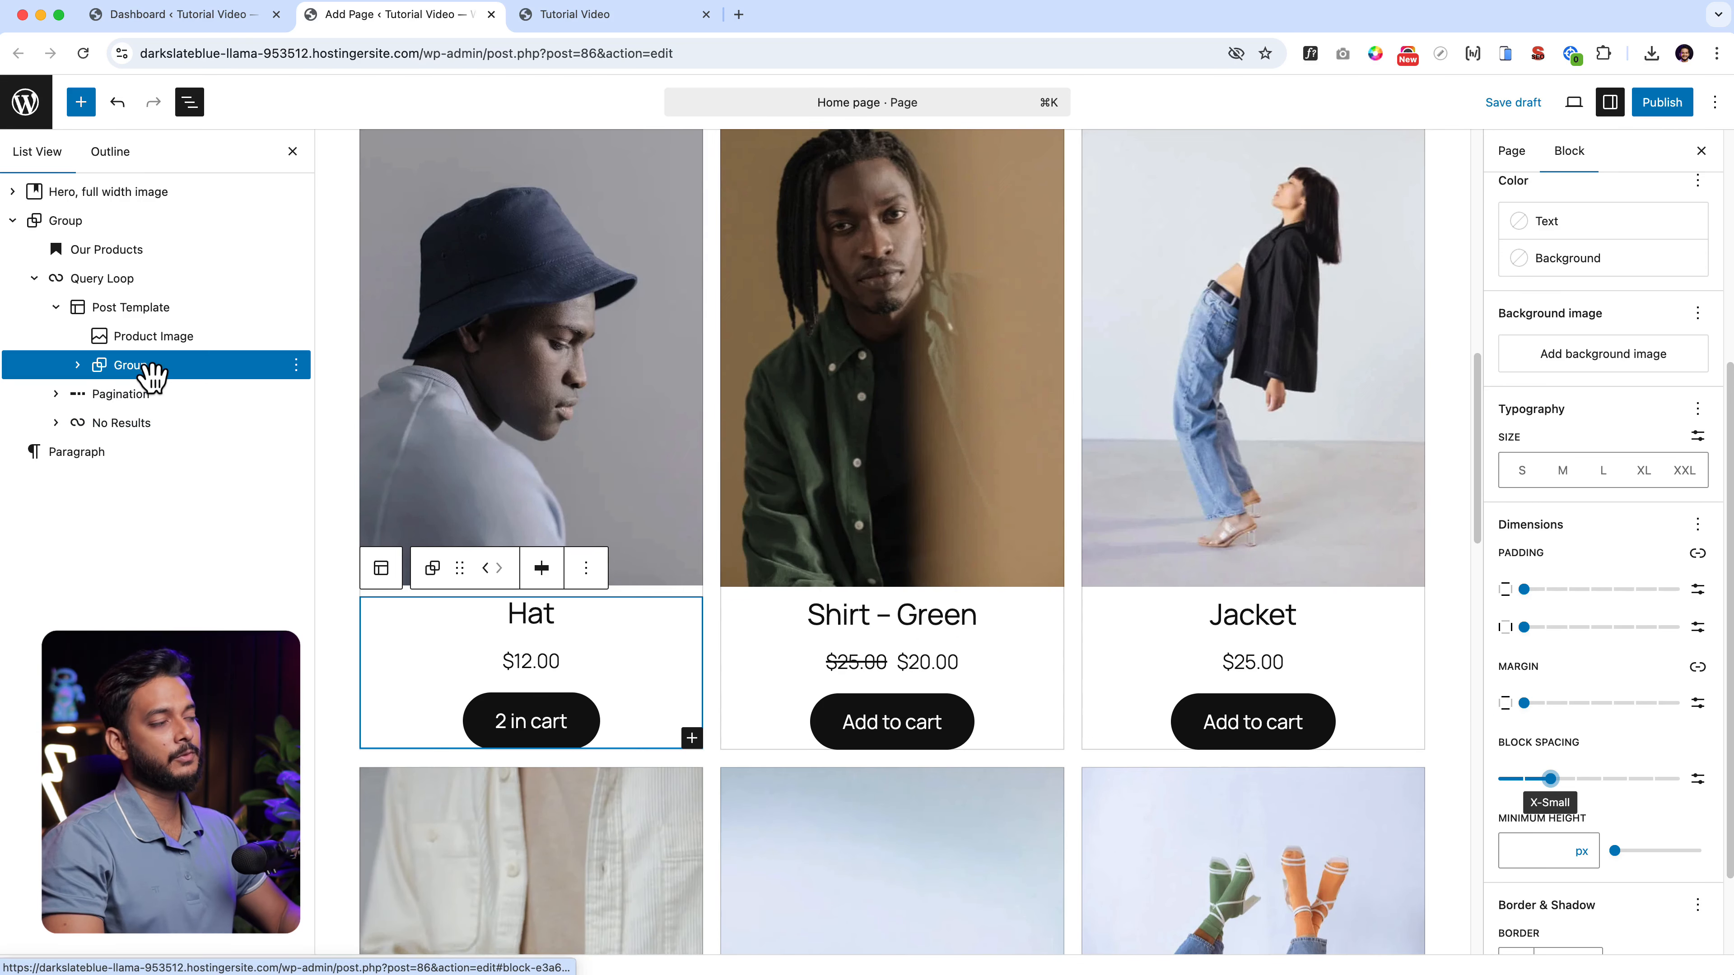
Try several theme background colours on the product details group and apply the black Contrast colour (#111111).
left_click(1578, 272)
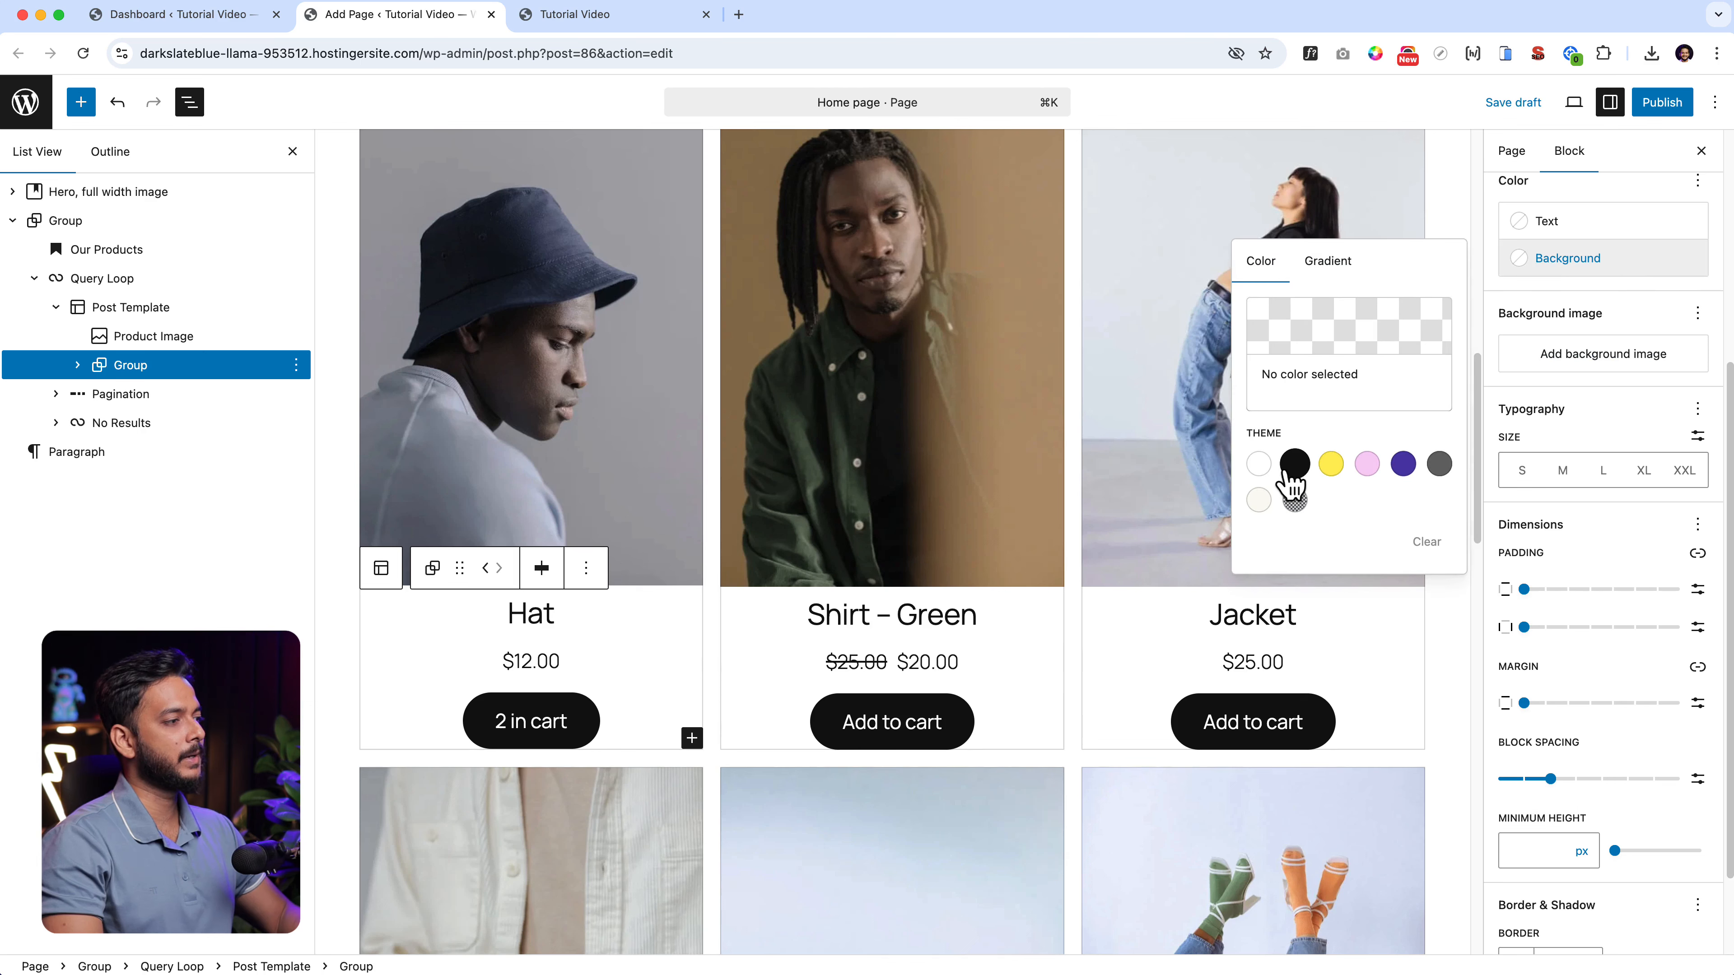
left_click(1259, 466)
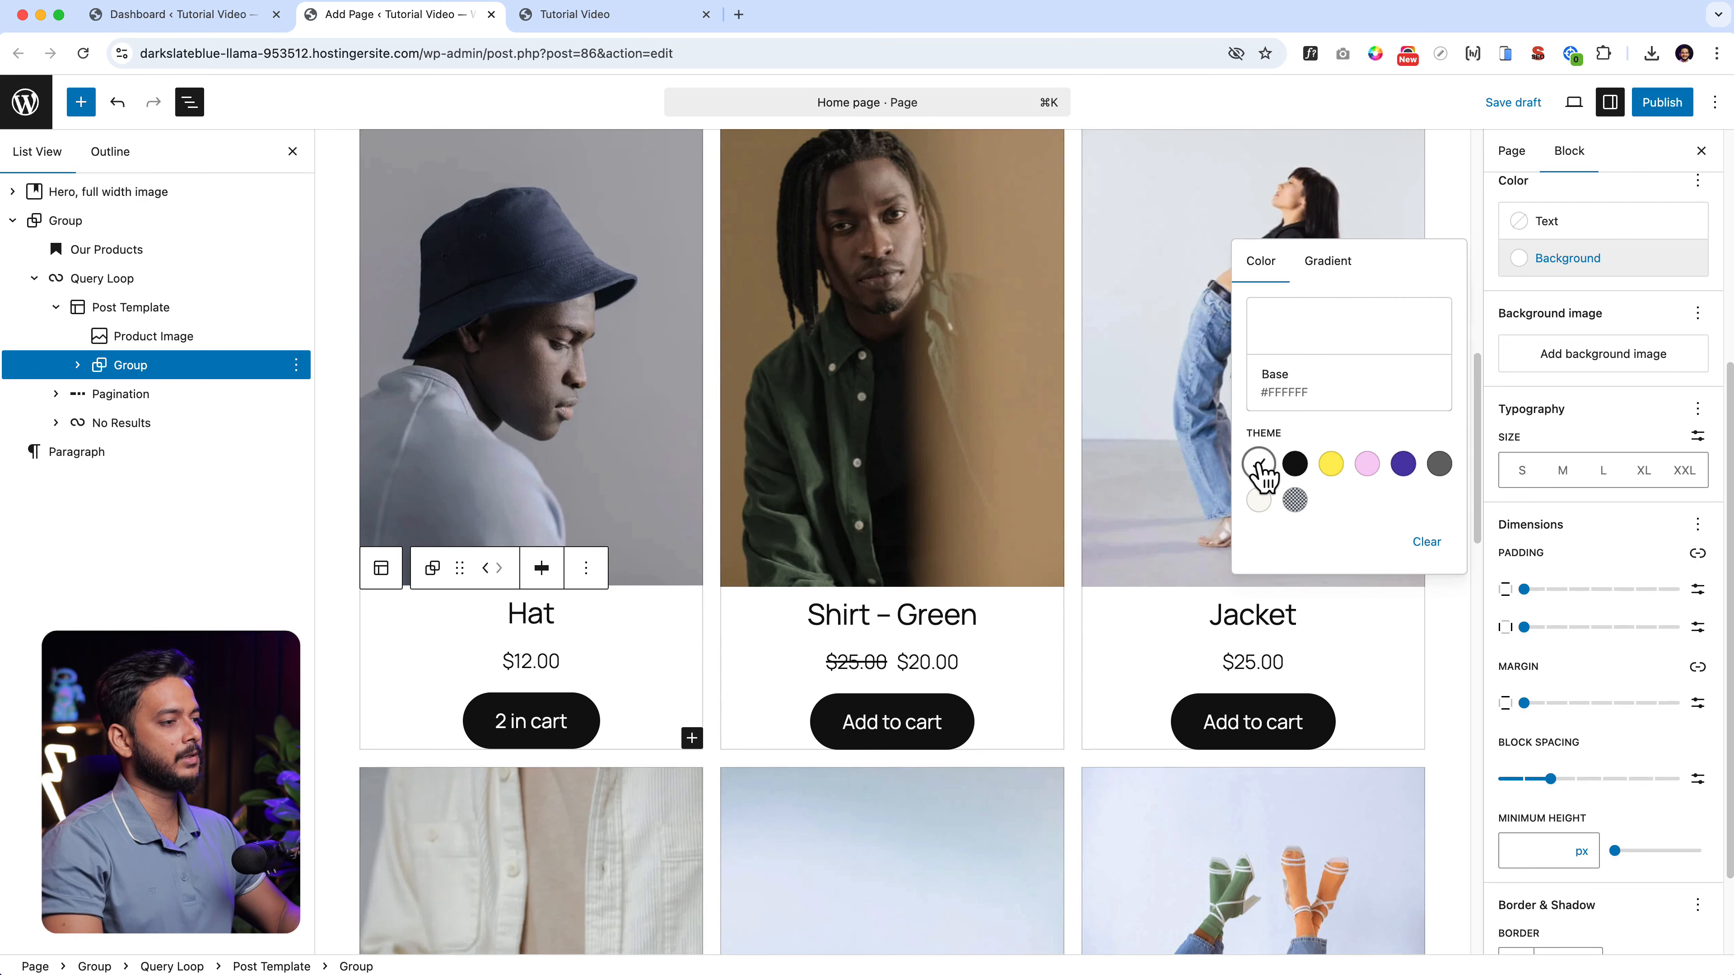
left_click(1295, 465)
left_click(1329, 466)
left_click(1367, 466)
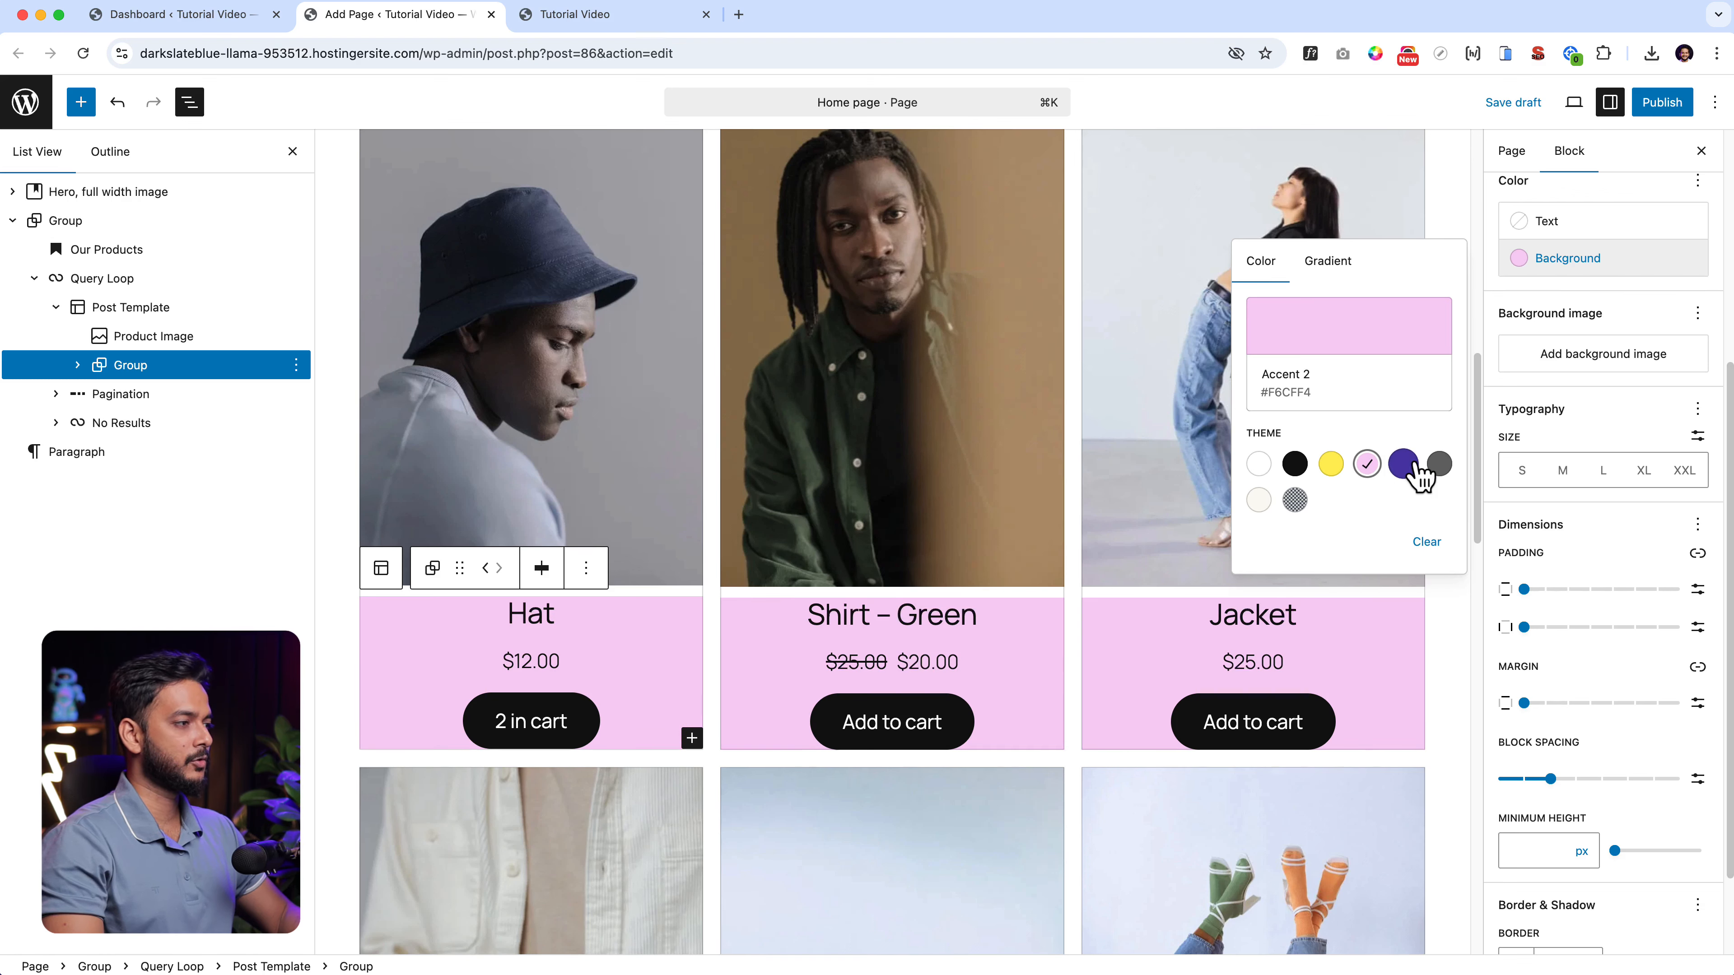
left_click(1258, 502)
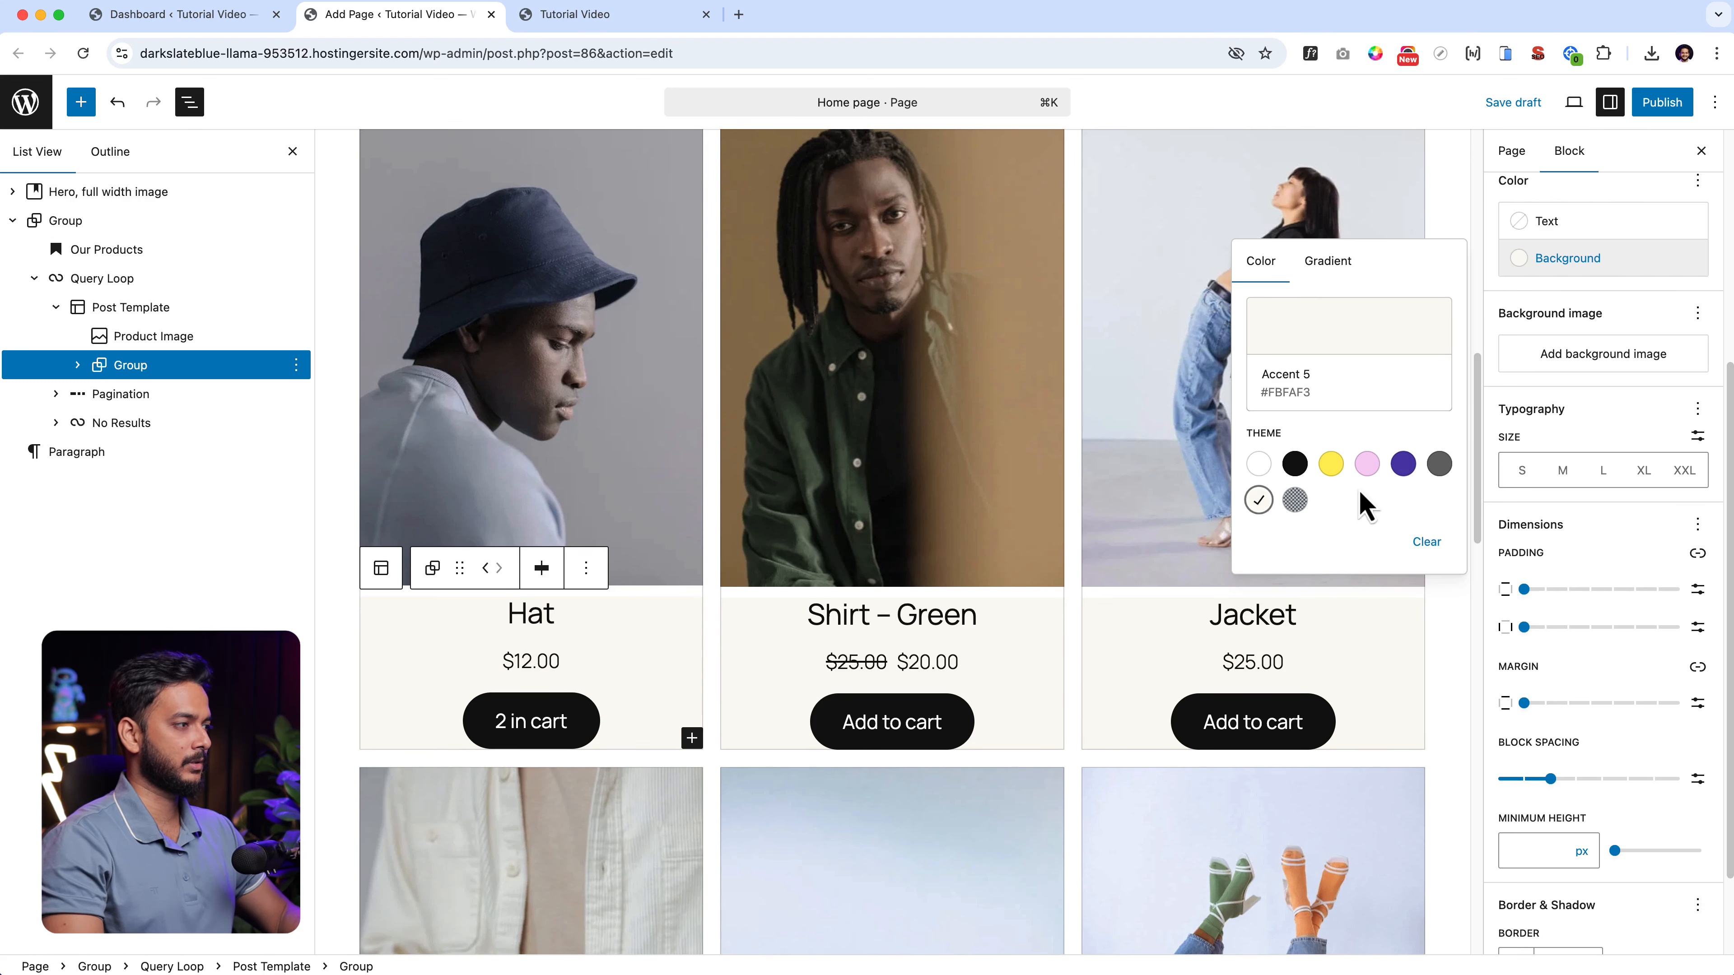
left_click(1439, 465)
left_click(1295, 470)
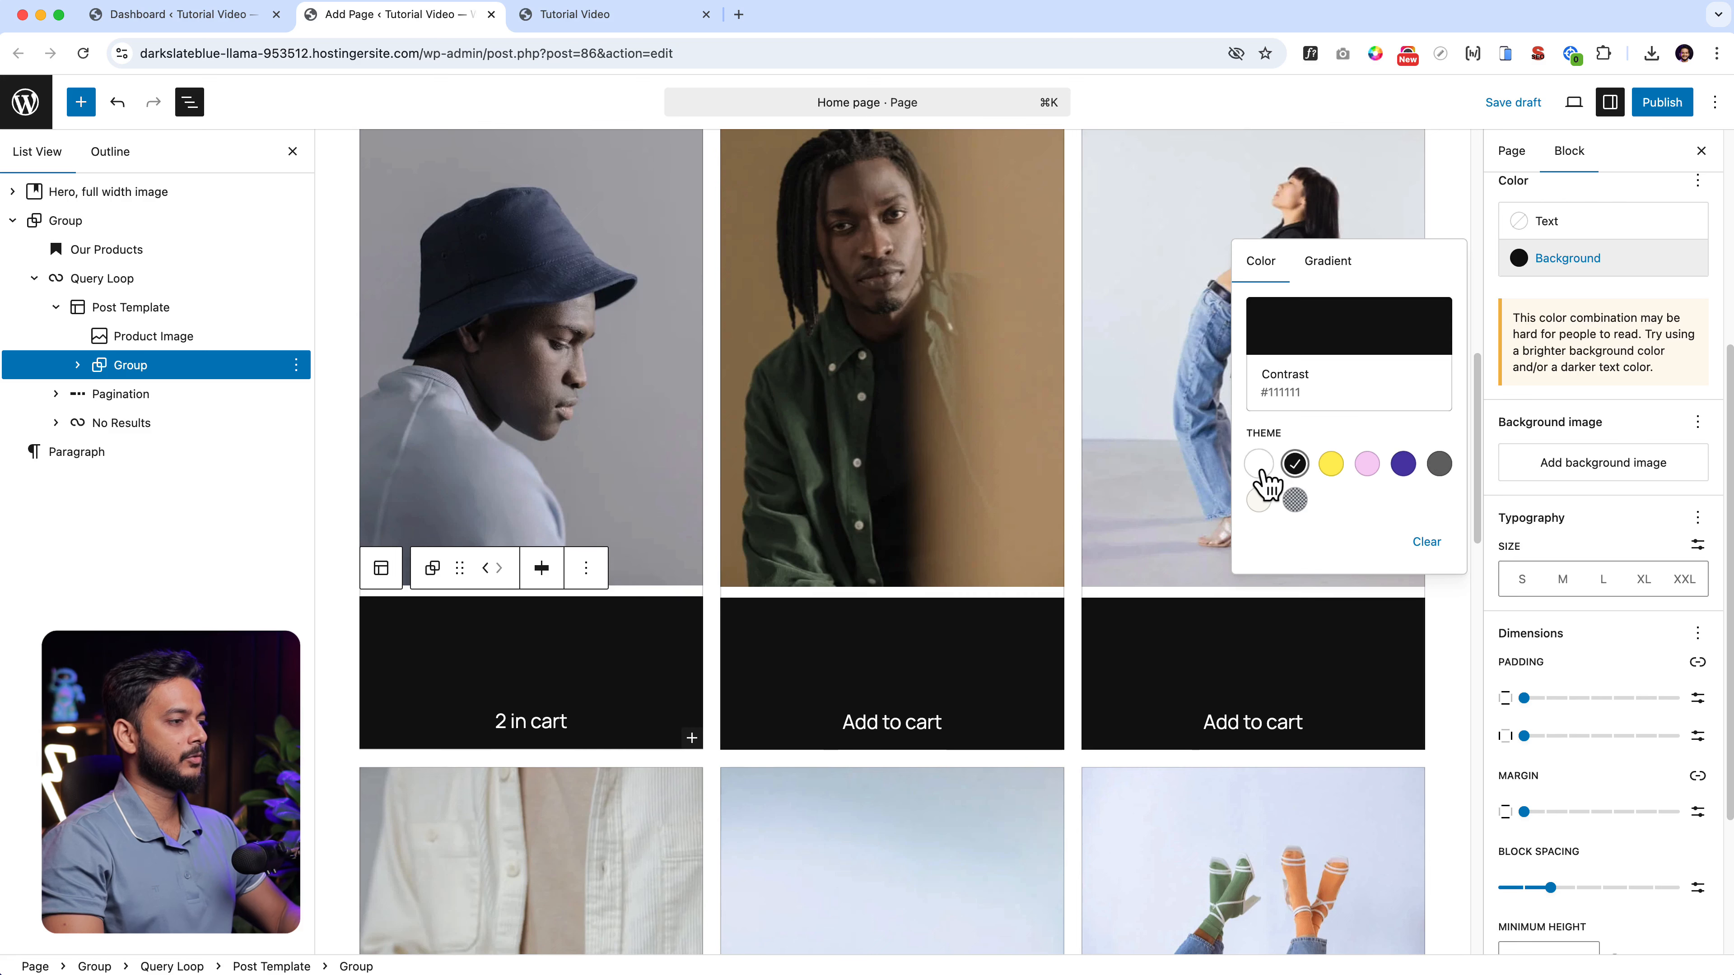
left_click(1259, 467)
left_click(1282, 470)
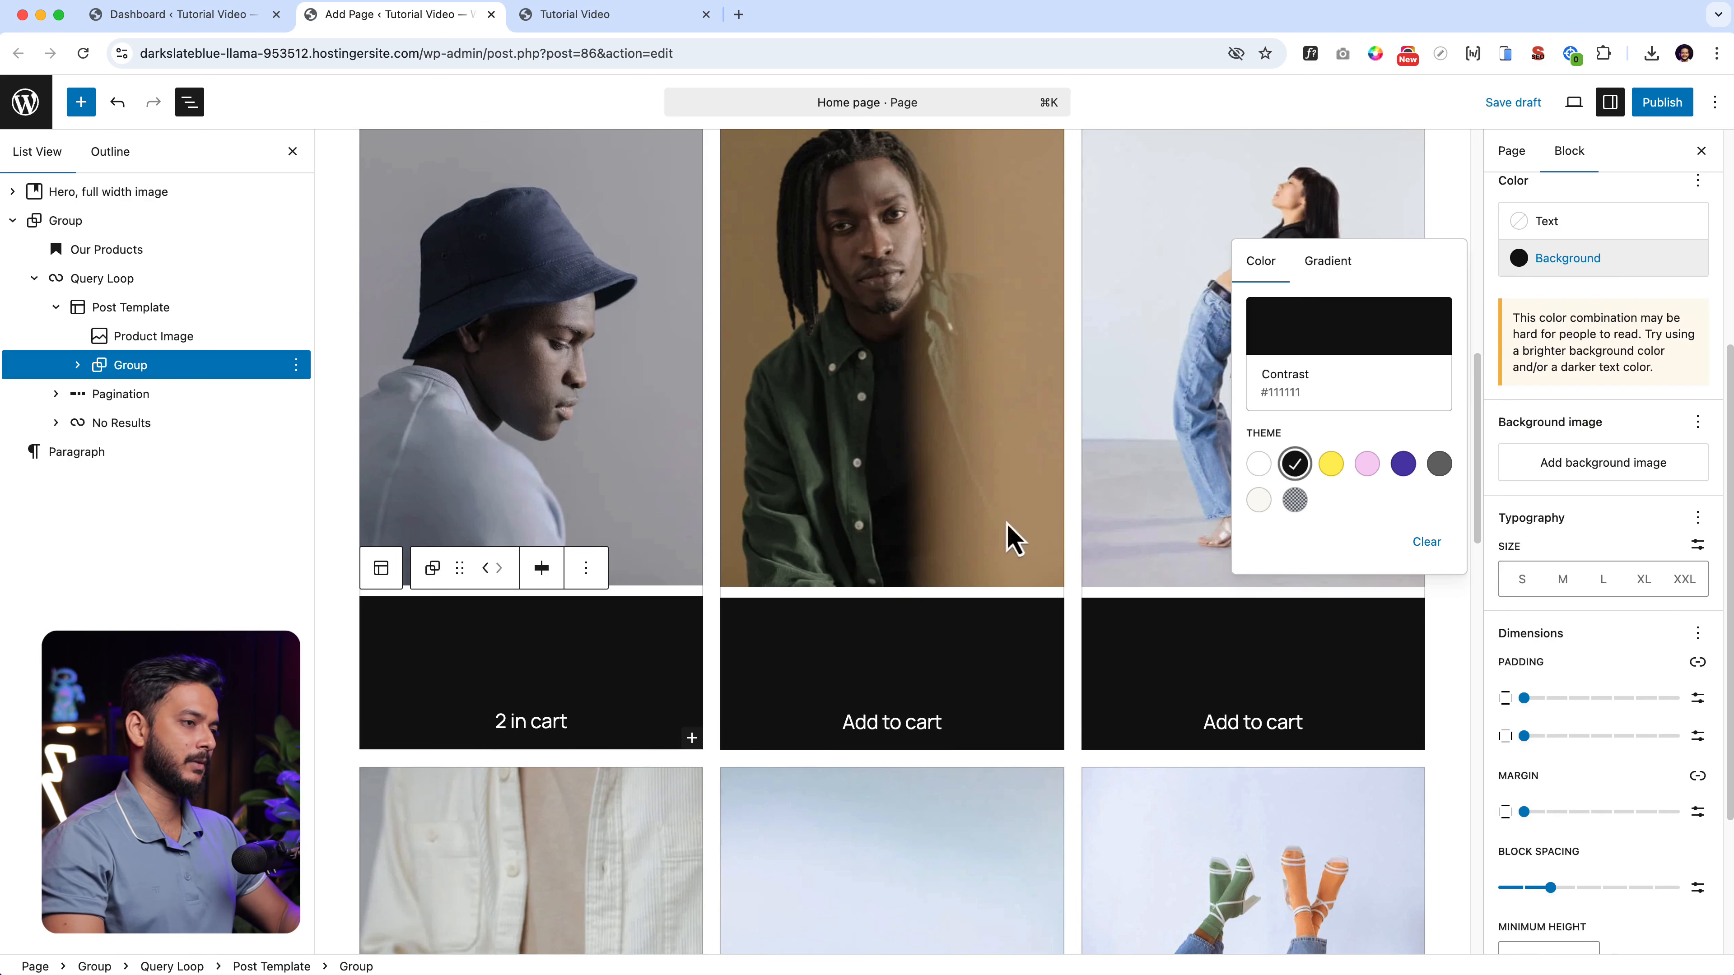
Set the Product Title text colour to the white Base theme colour.
left_click(540, 622)
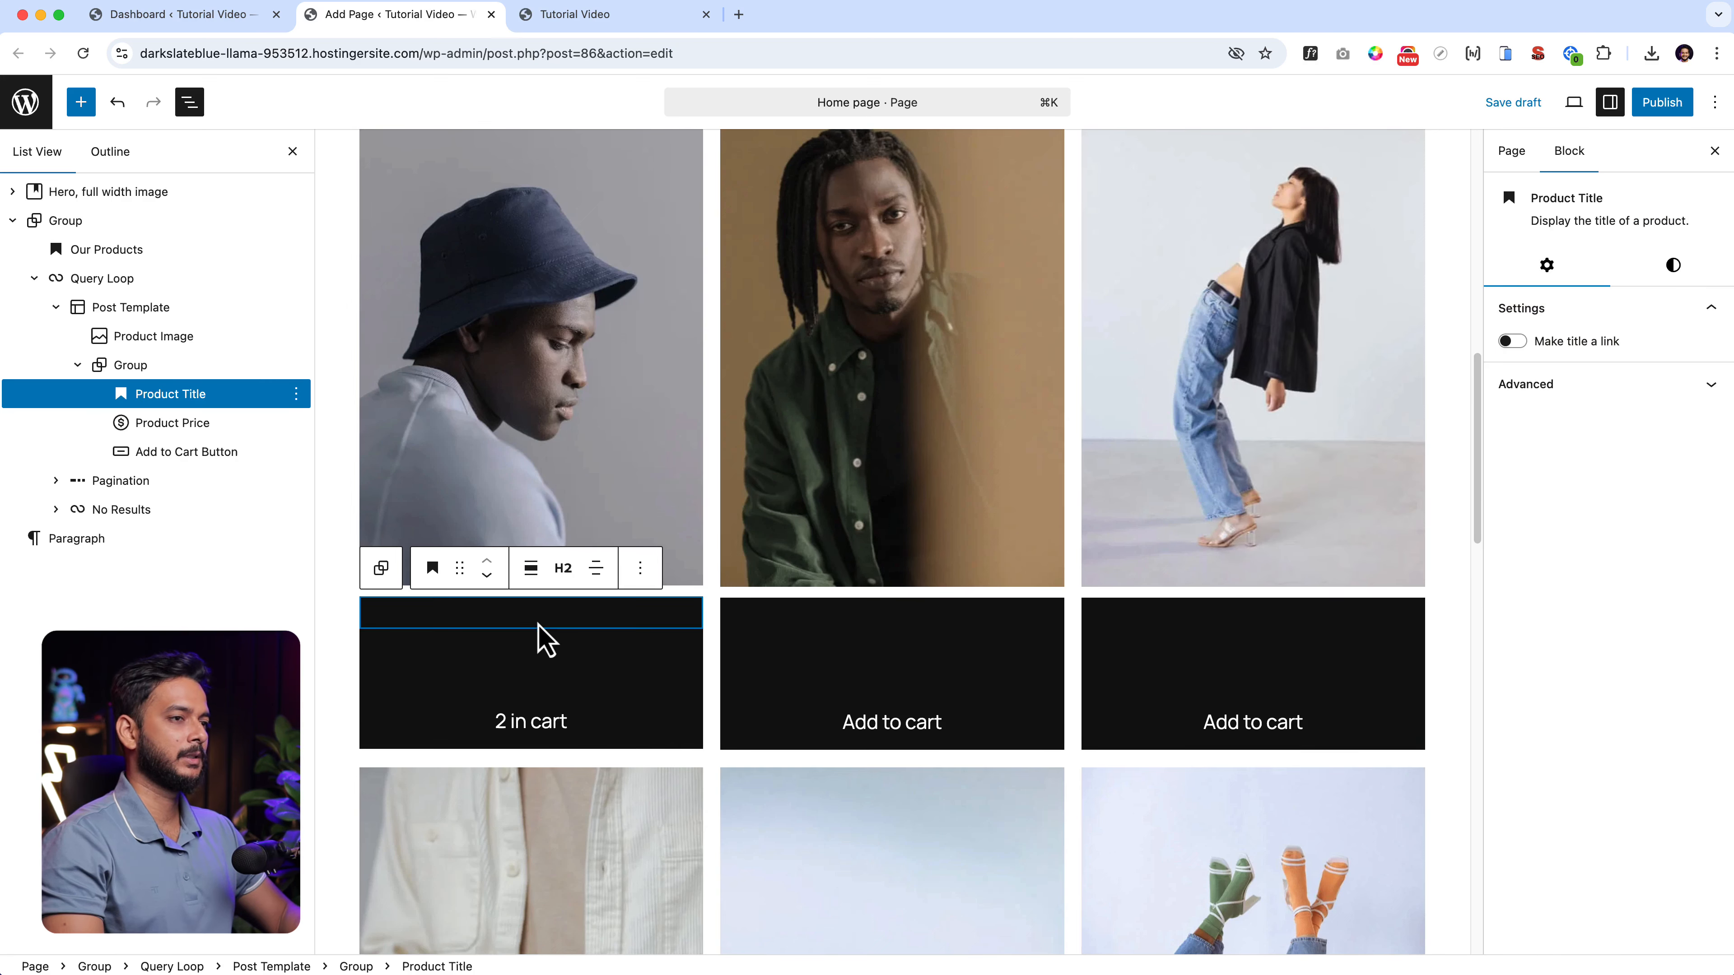
left_click(1681, 274)
left_click(1604, 351)
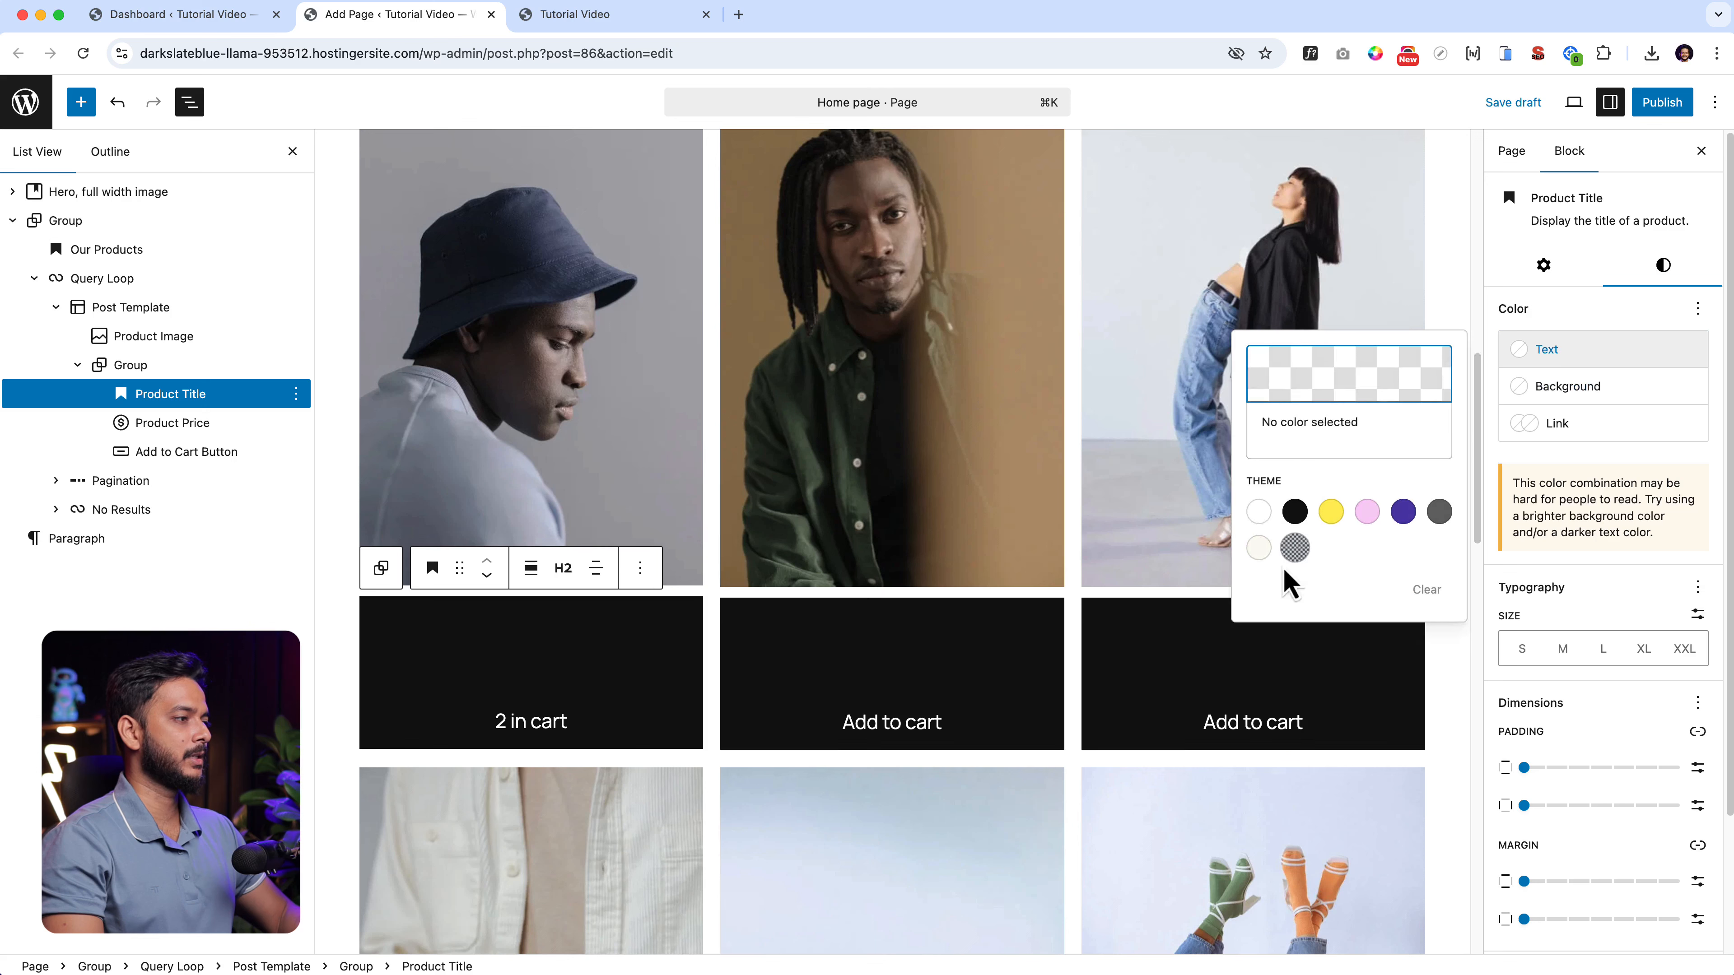
left_click(1259, 511)
Set the Product Price text colour to the white Base theme colour.
left_click(532, 690)
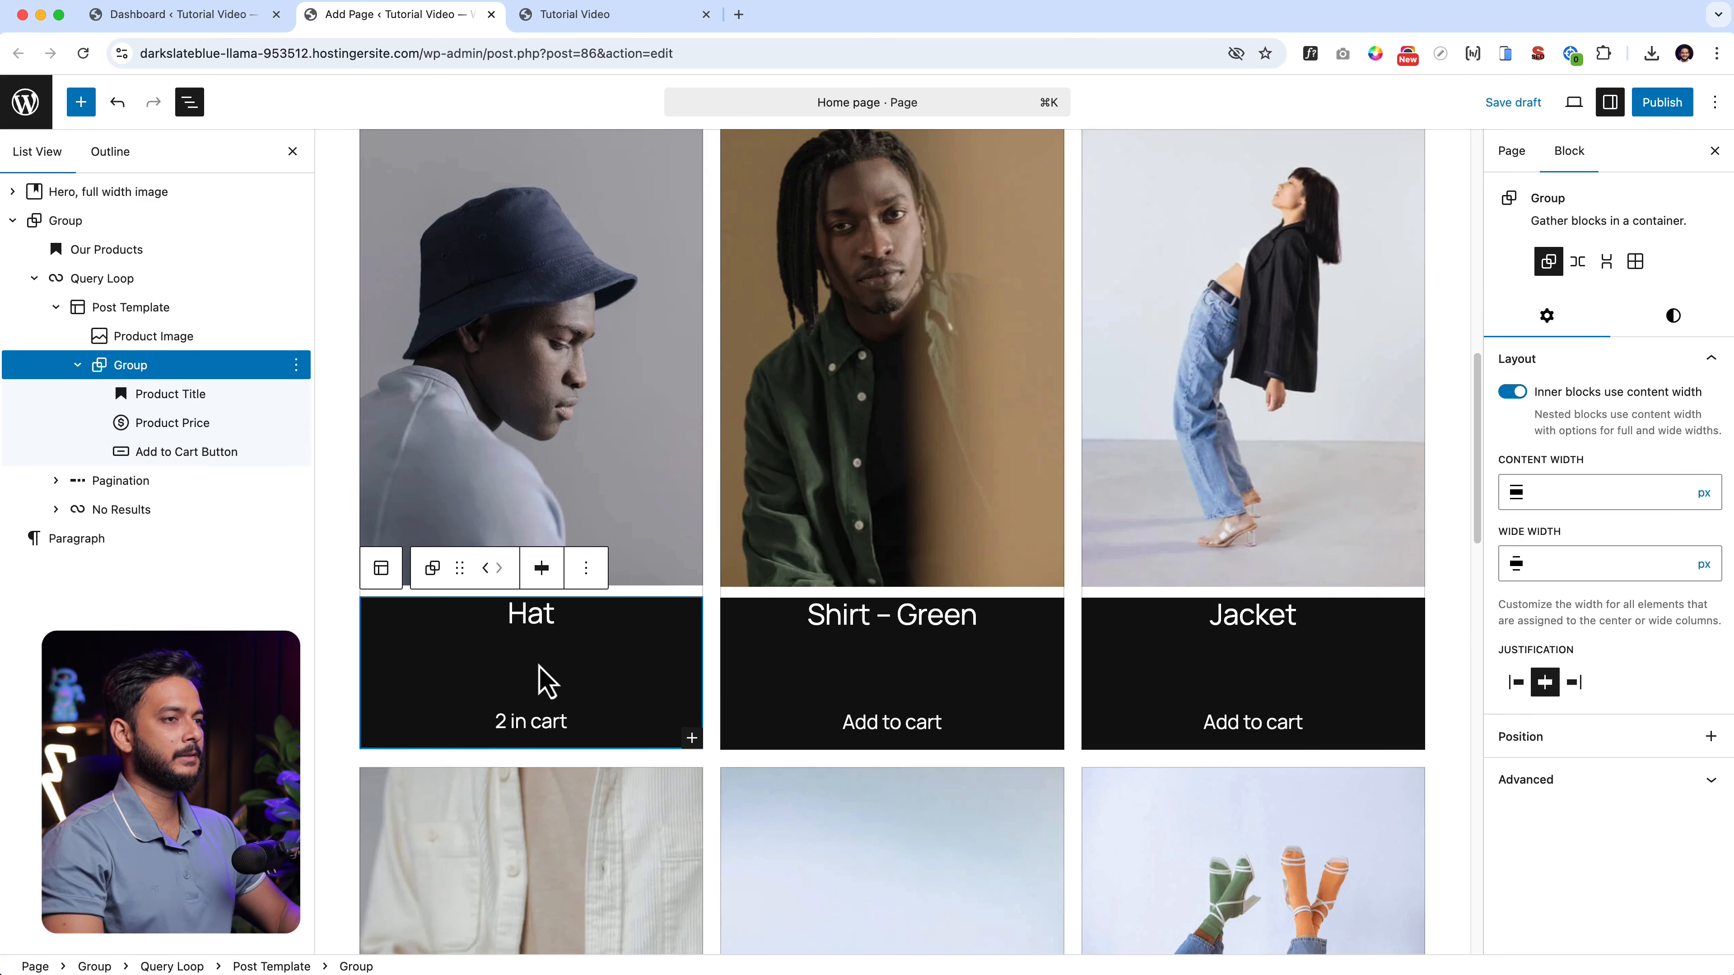
left_click(539, 663)
left_click(1666, 320)
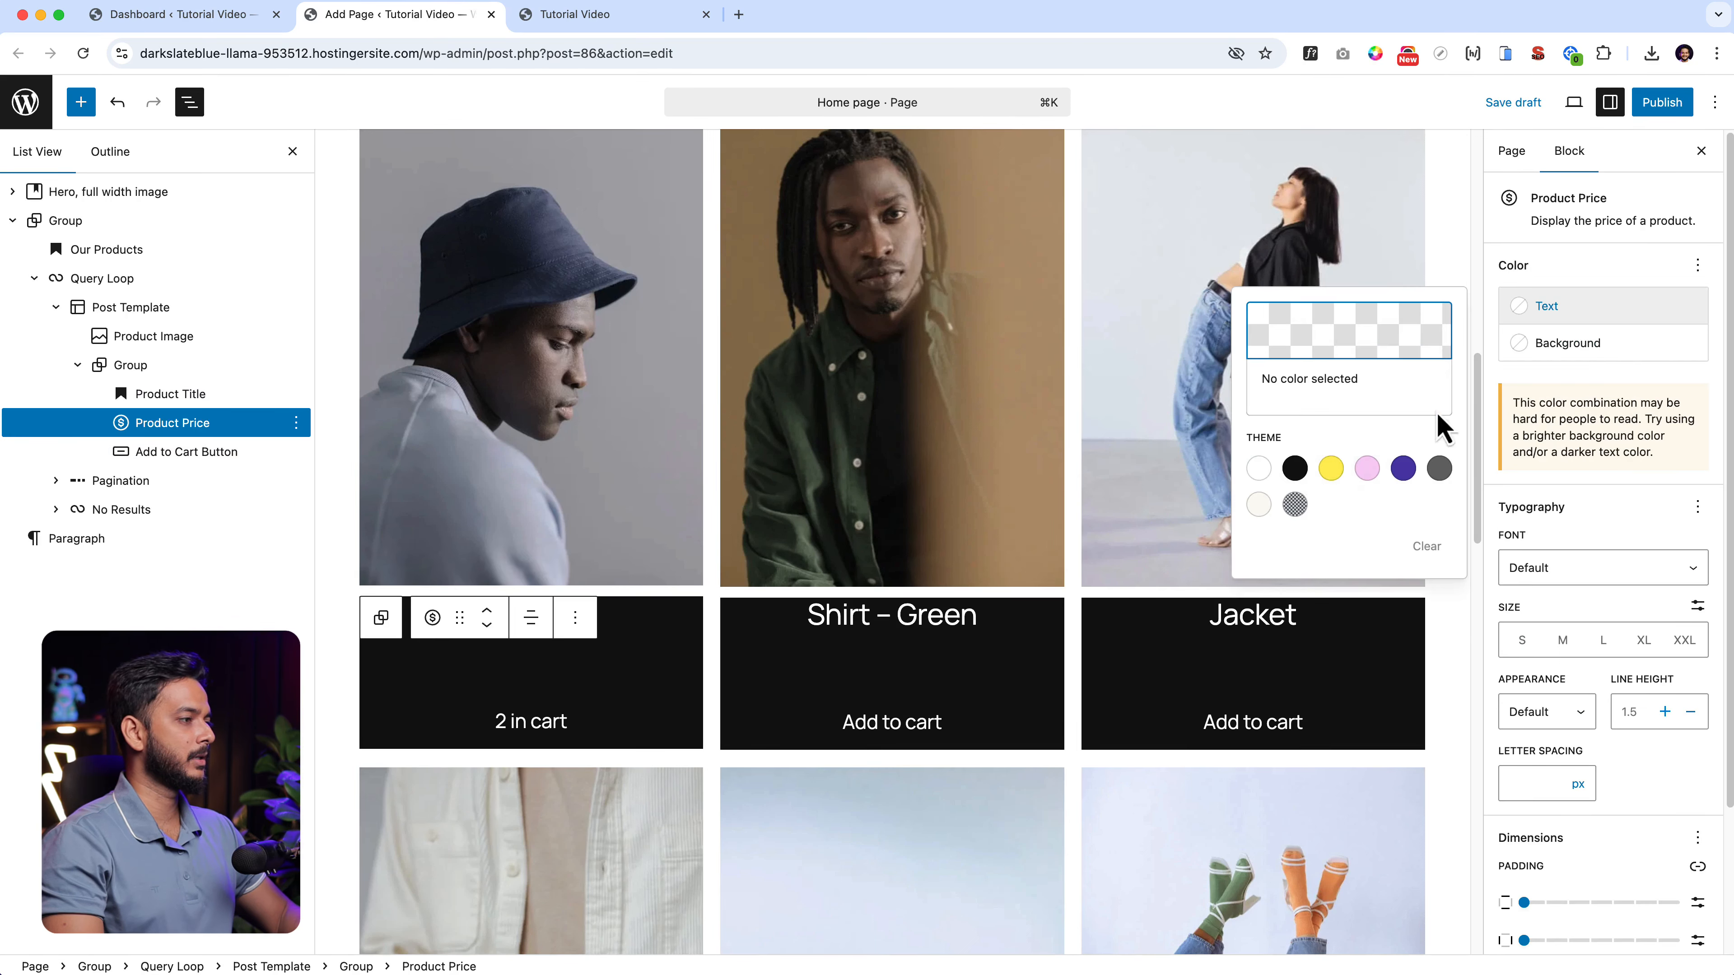
left_click(1259, 469)
Style the Add to Cart Button as Fill with a white Base background (#FFFFFF) and black Contrast text (#111111).
left_click(576, 719)
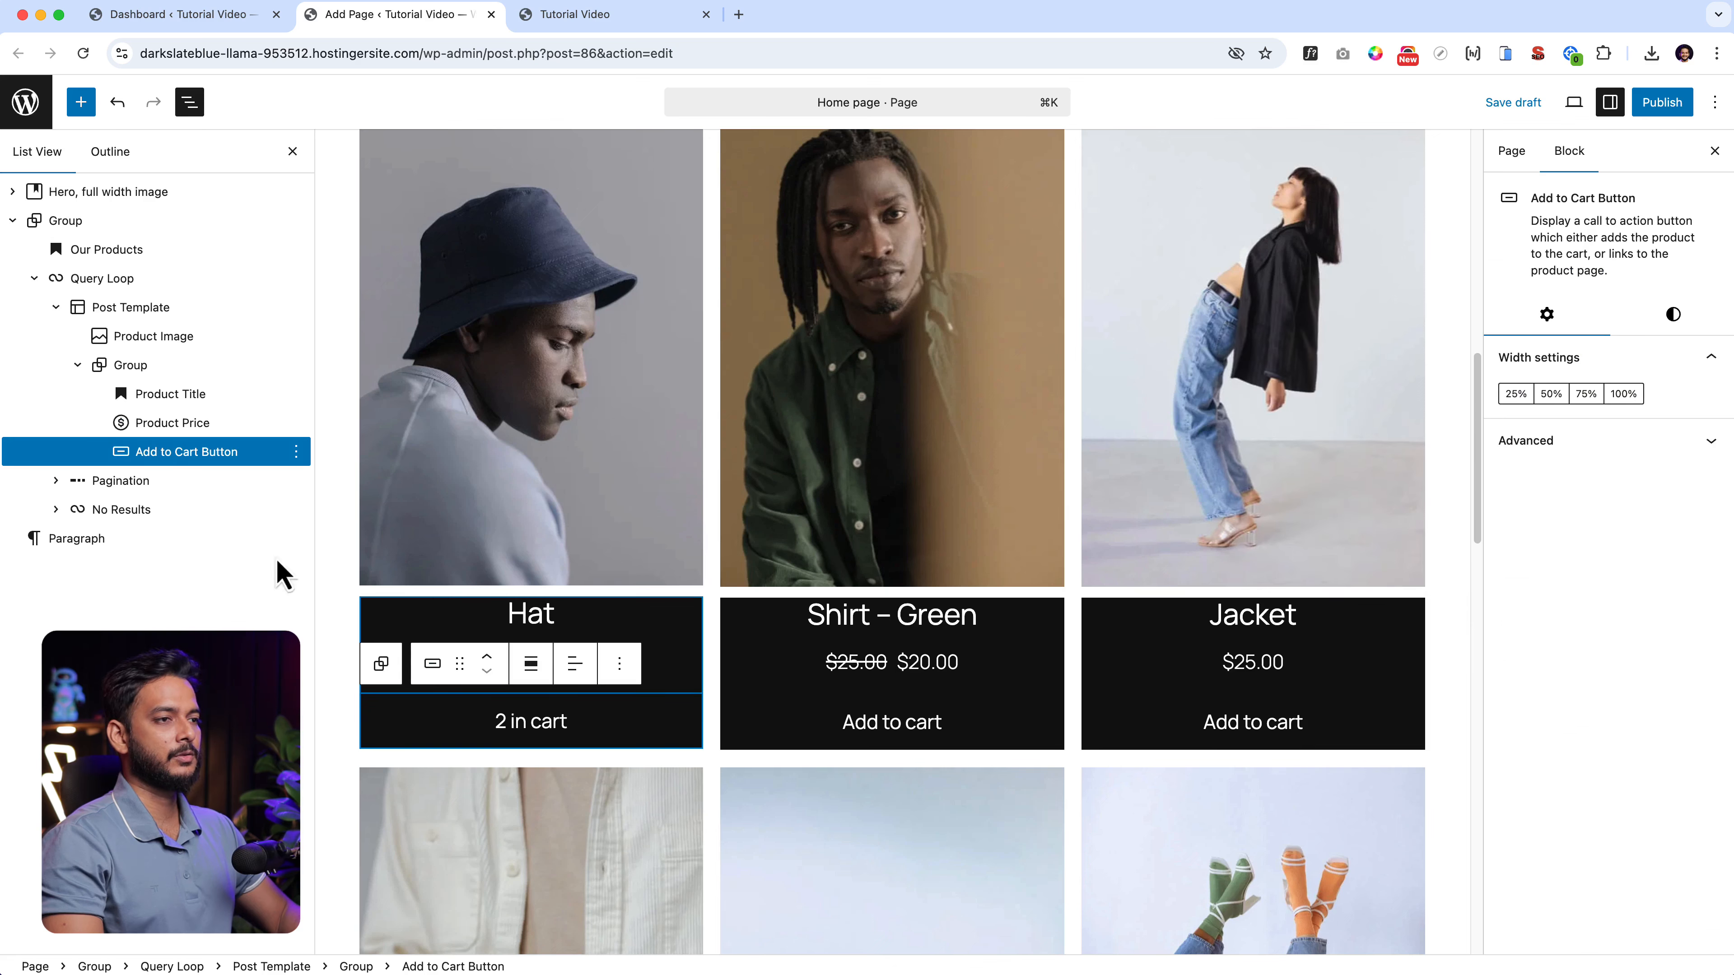
left_click(1665, 321)
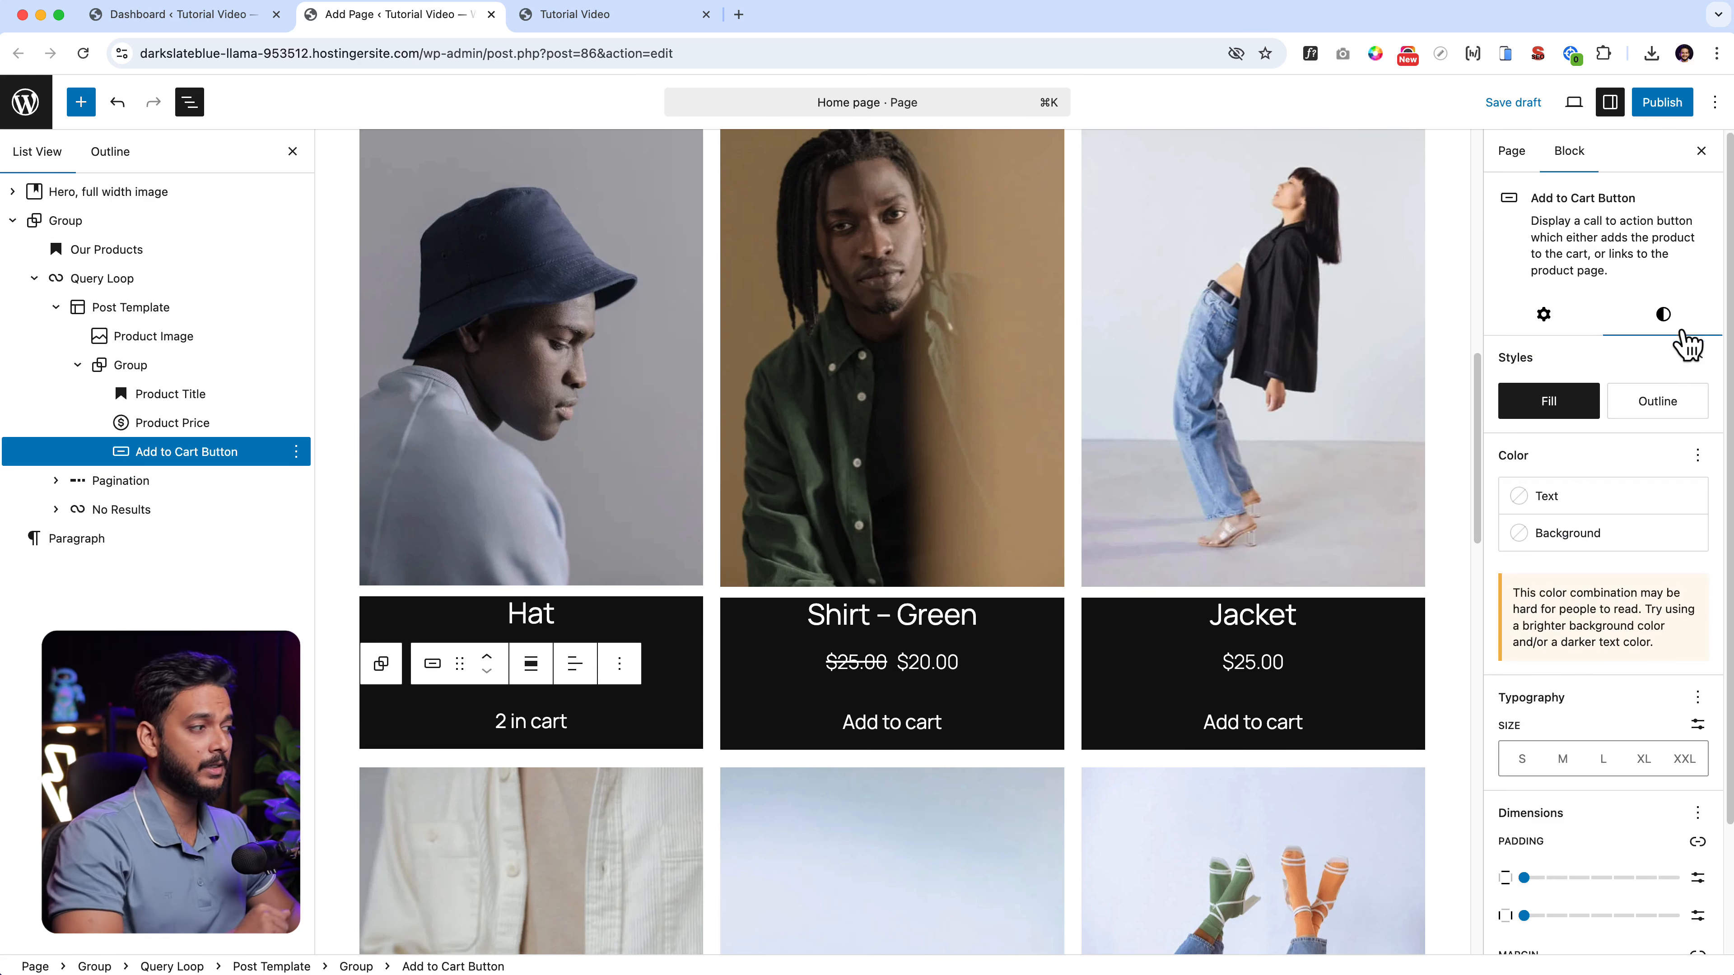
left_click(1664, 415)
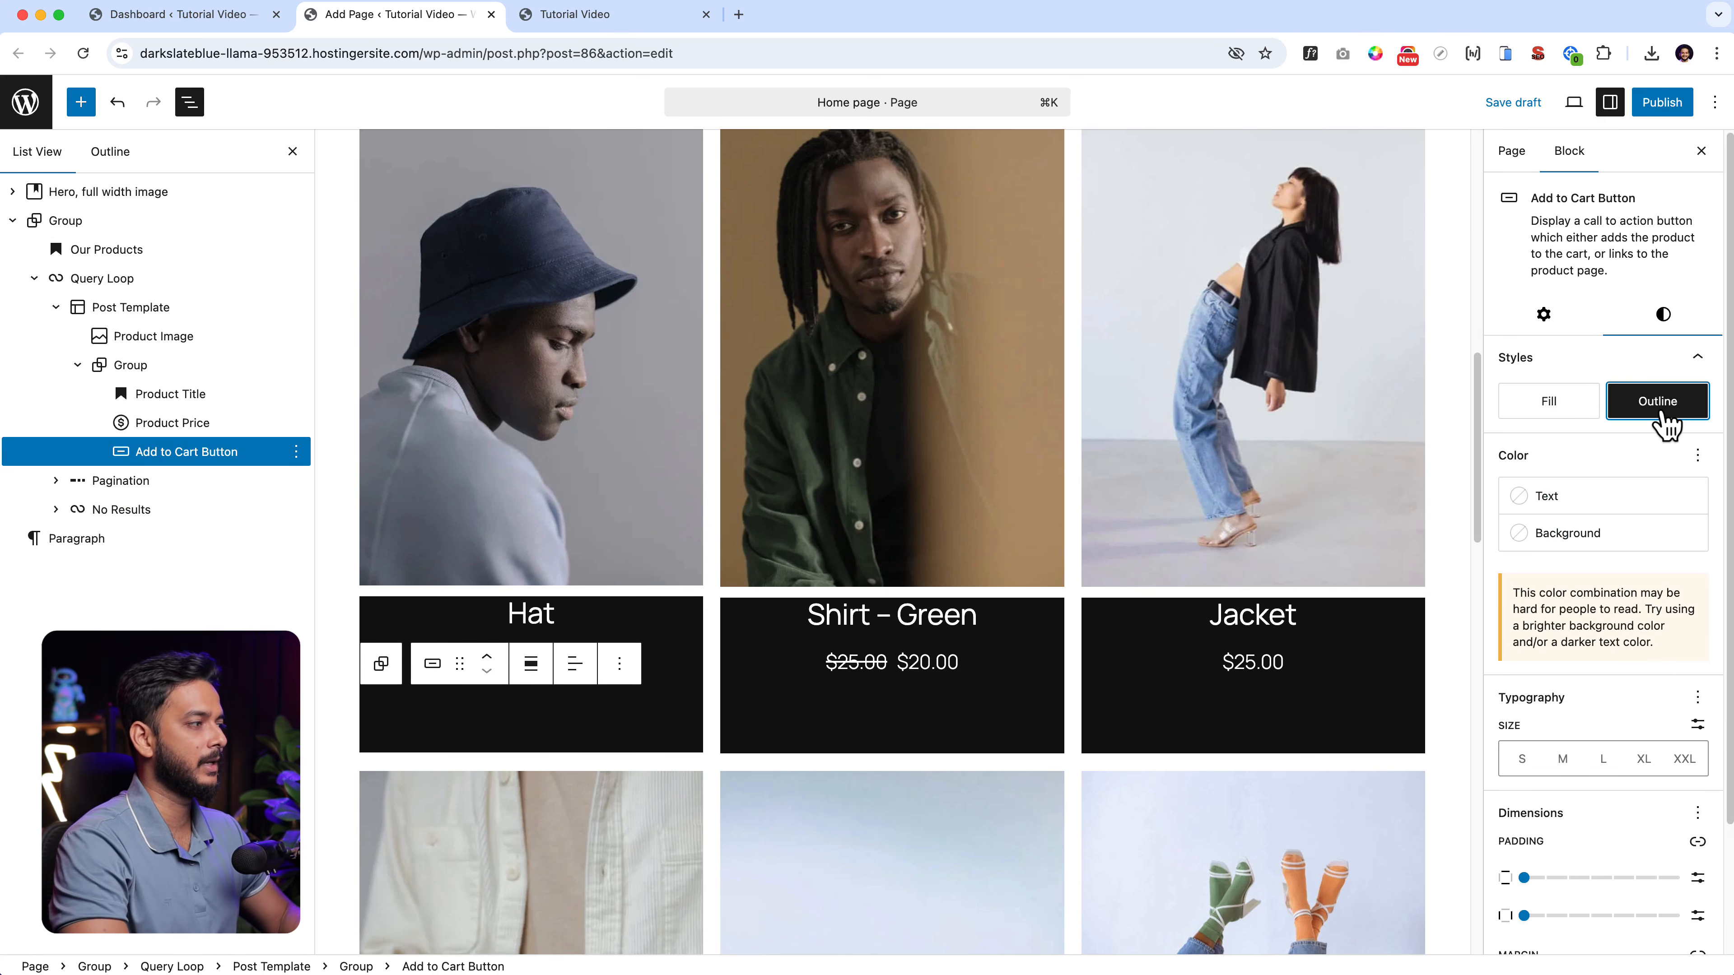
left_click(1552, 409)
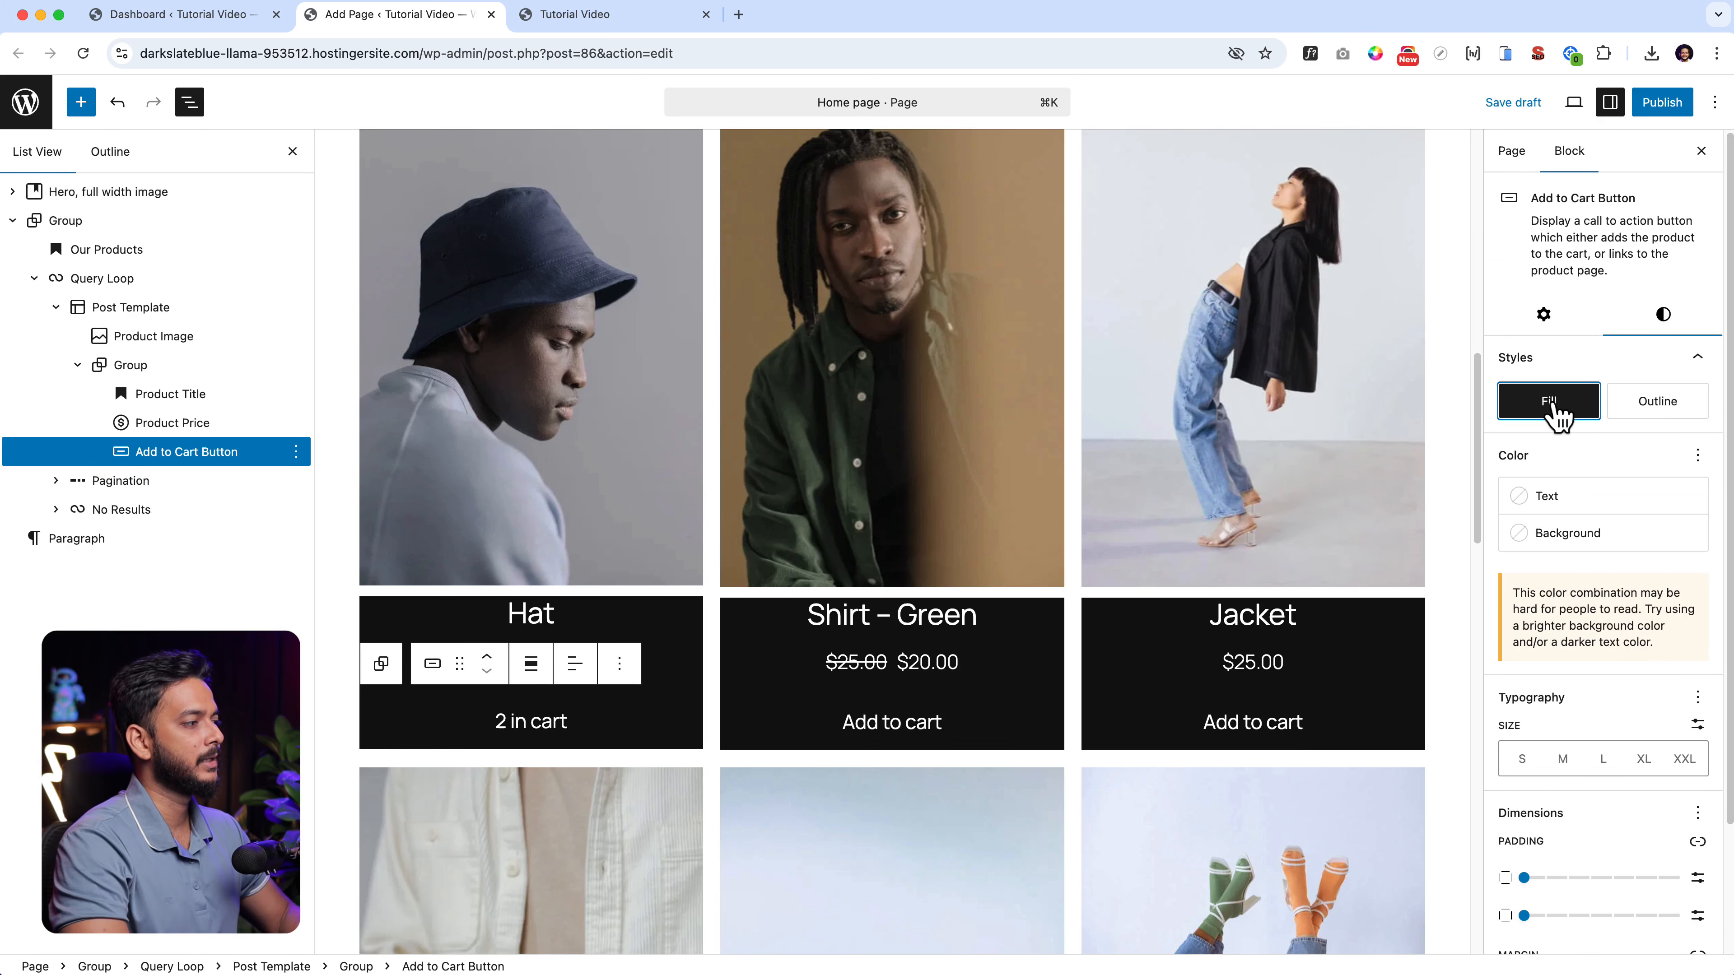
left_click(1590, 536)
left_click(1258, 697)
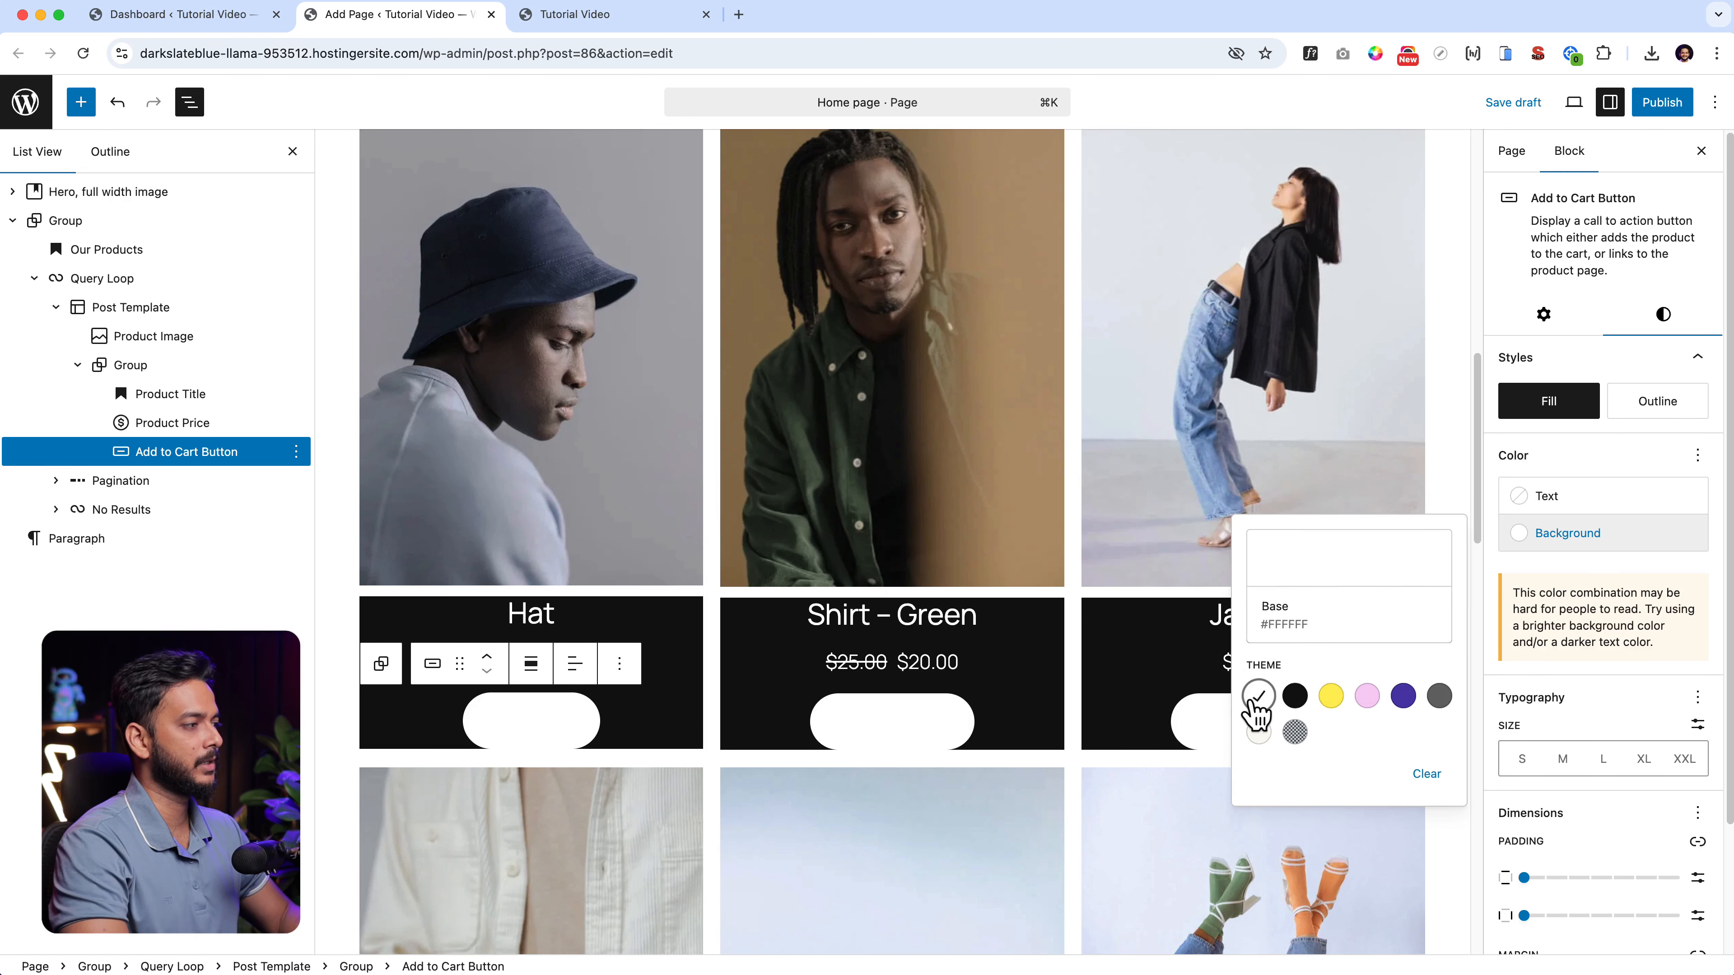
left_click(1548, 509)
left_click(1295, 658)
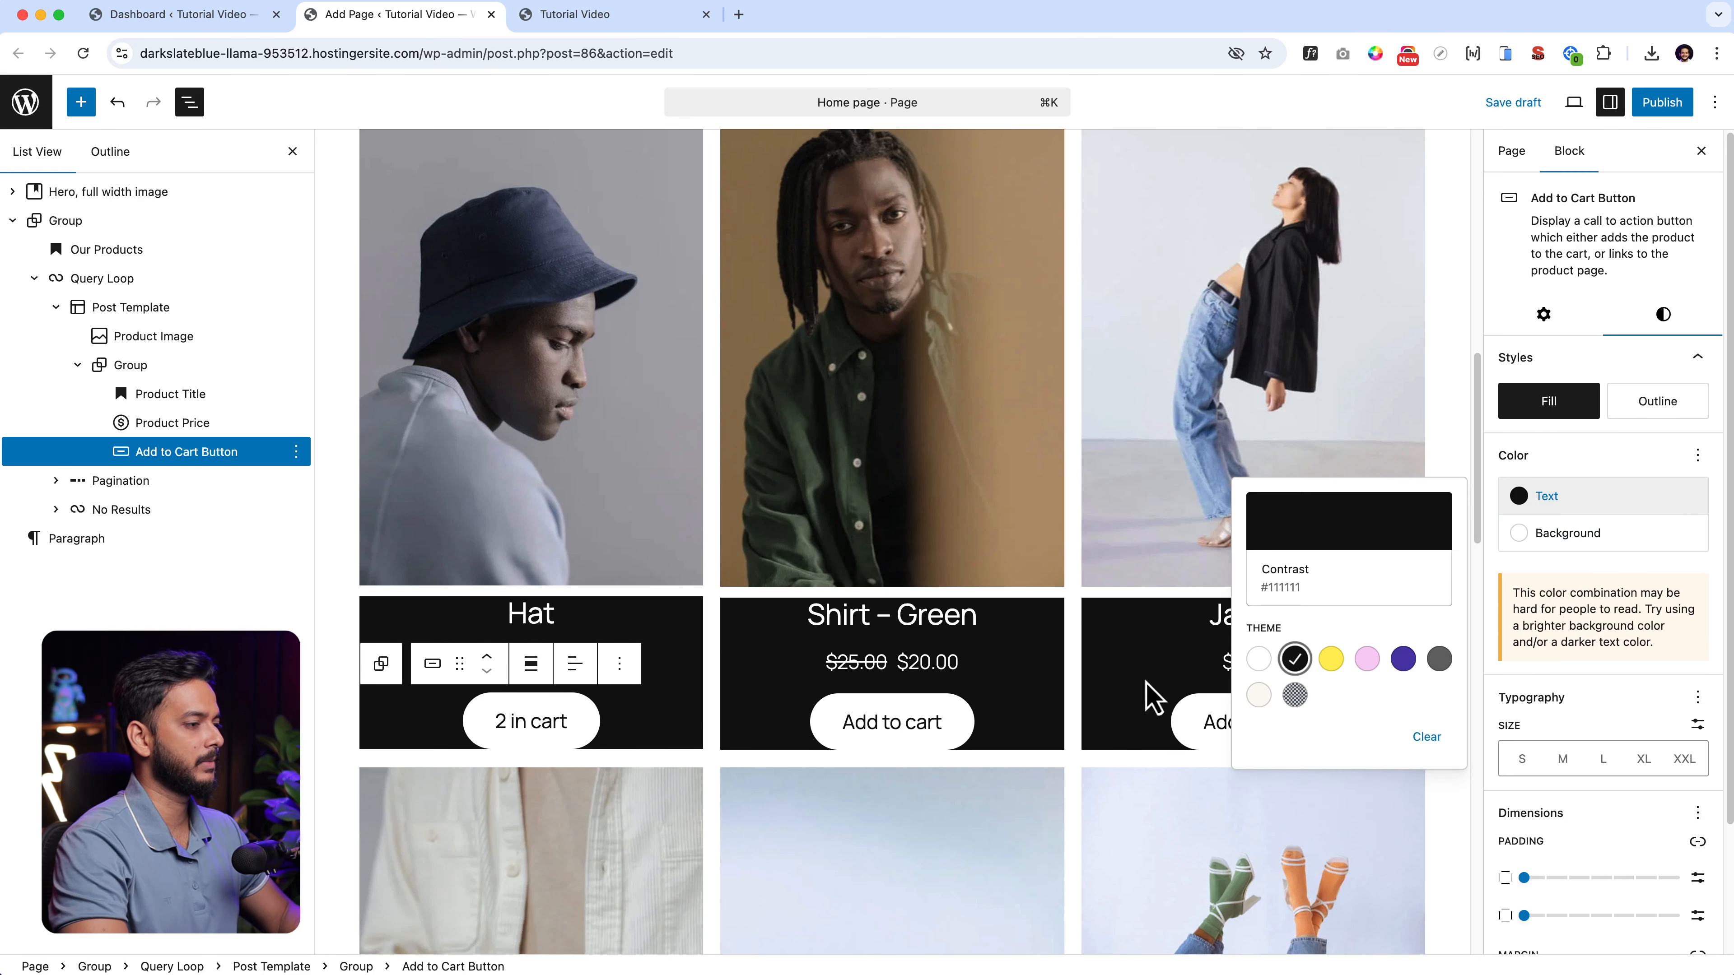
key("Escape")
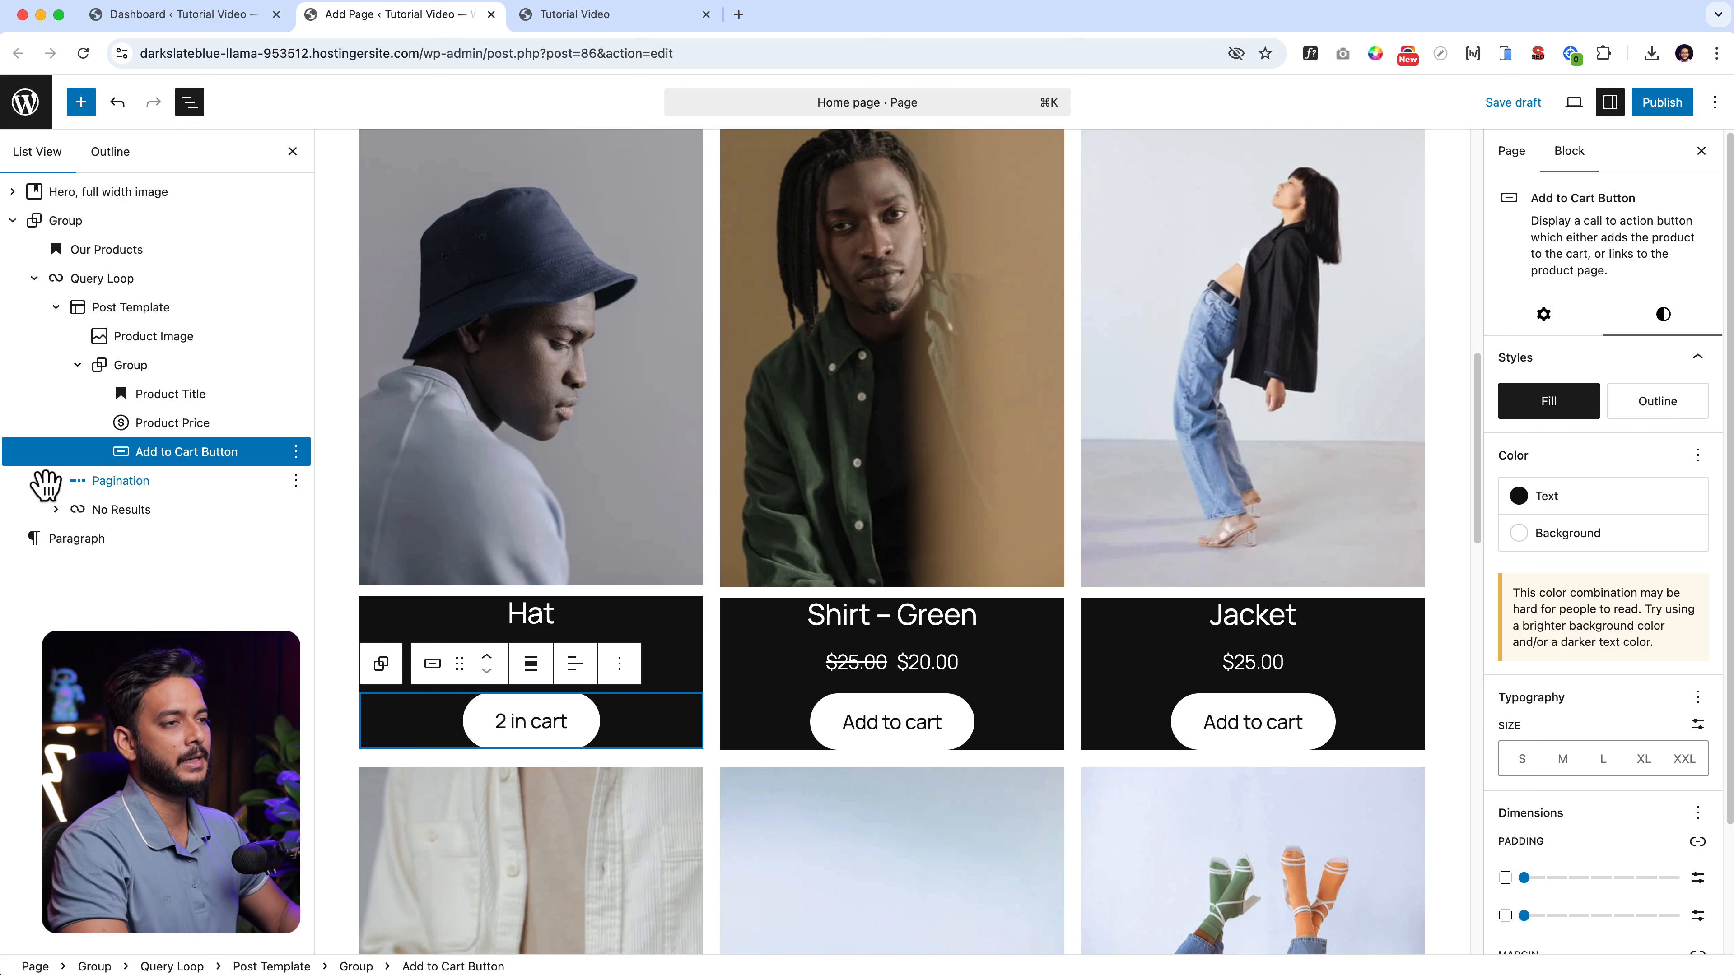
Set the product details group's vertical and horizontal padding to X-Small.
left_click(147, 372)
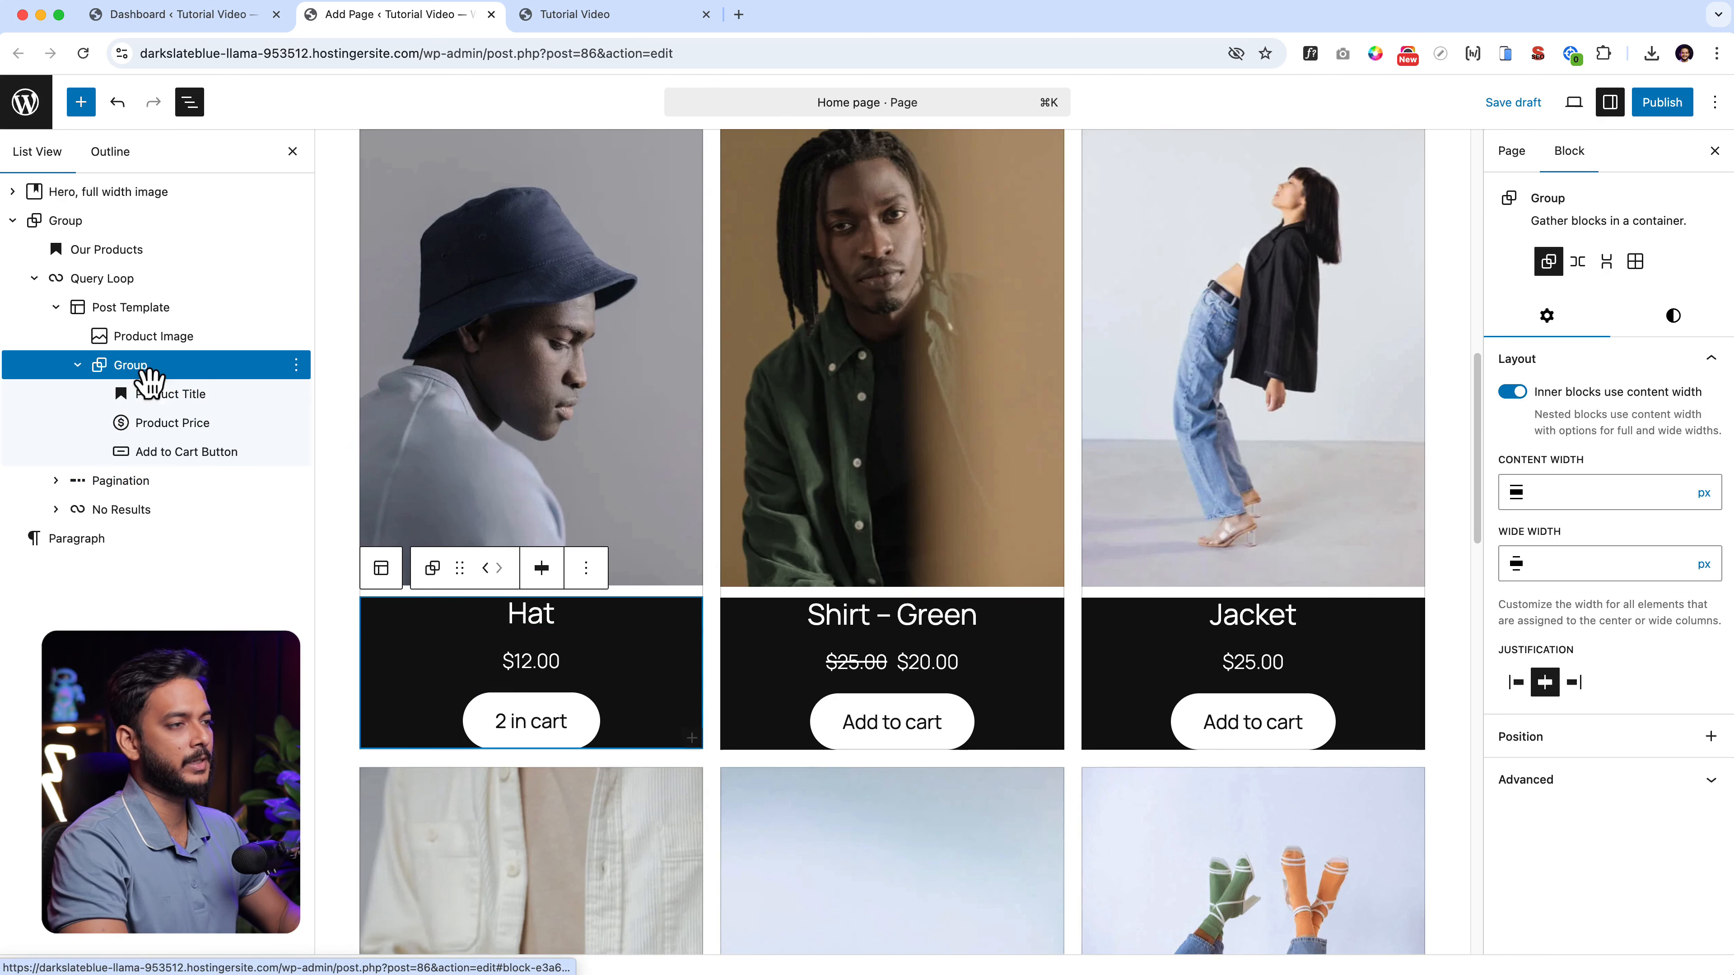
left_click(1680, 320)
scroll(1667, 813, "down", 5)
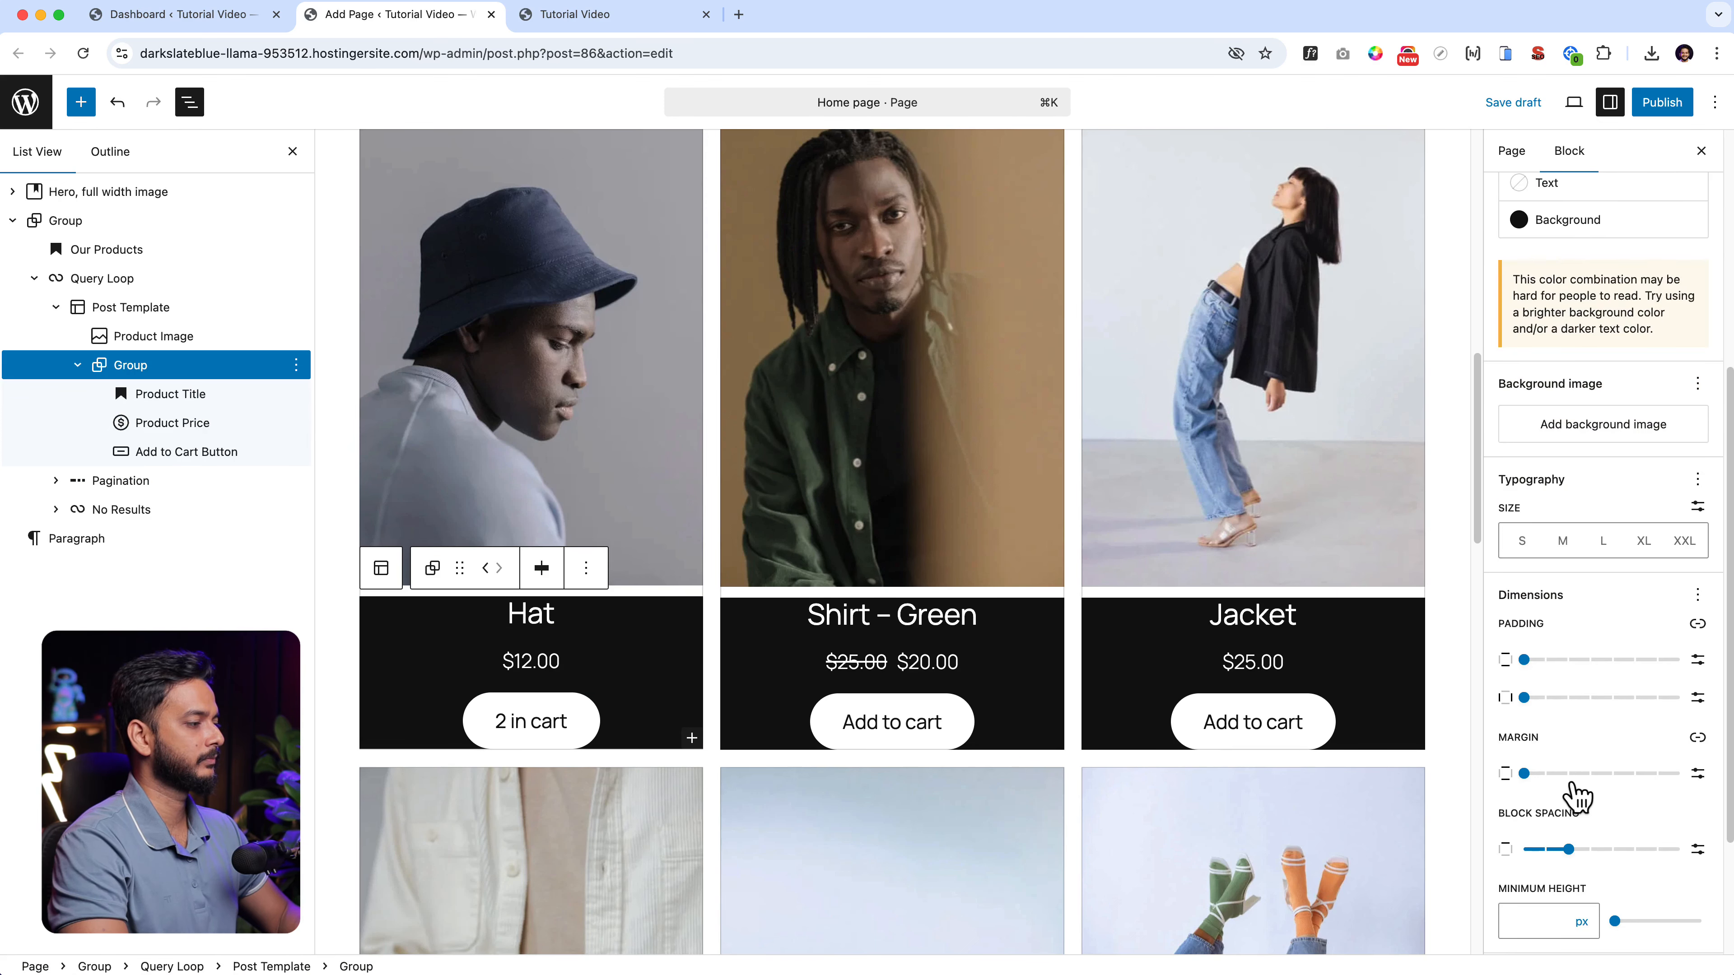
left_click(1569, 660)
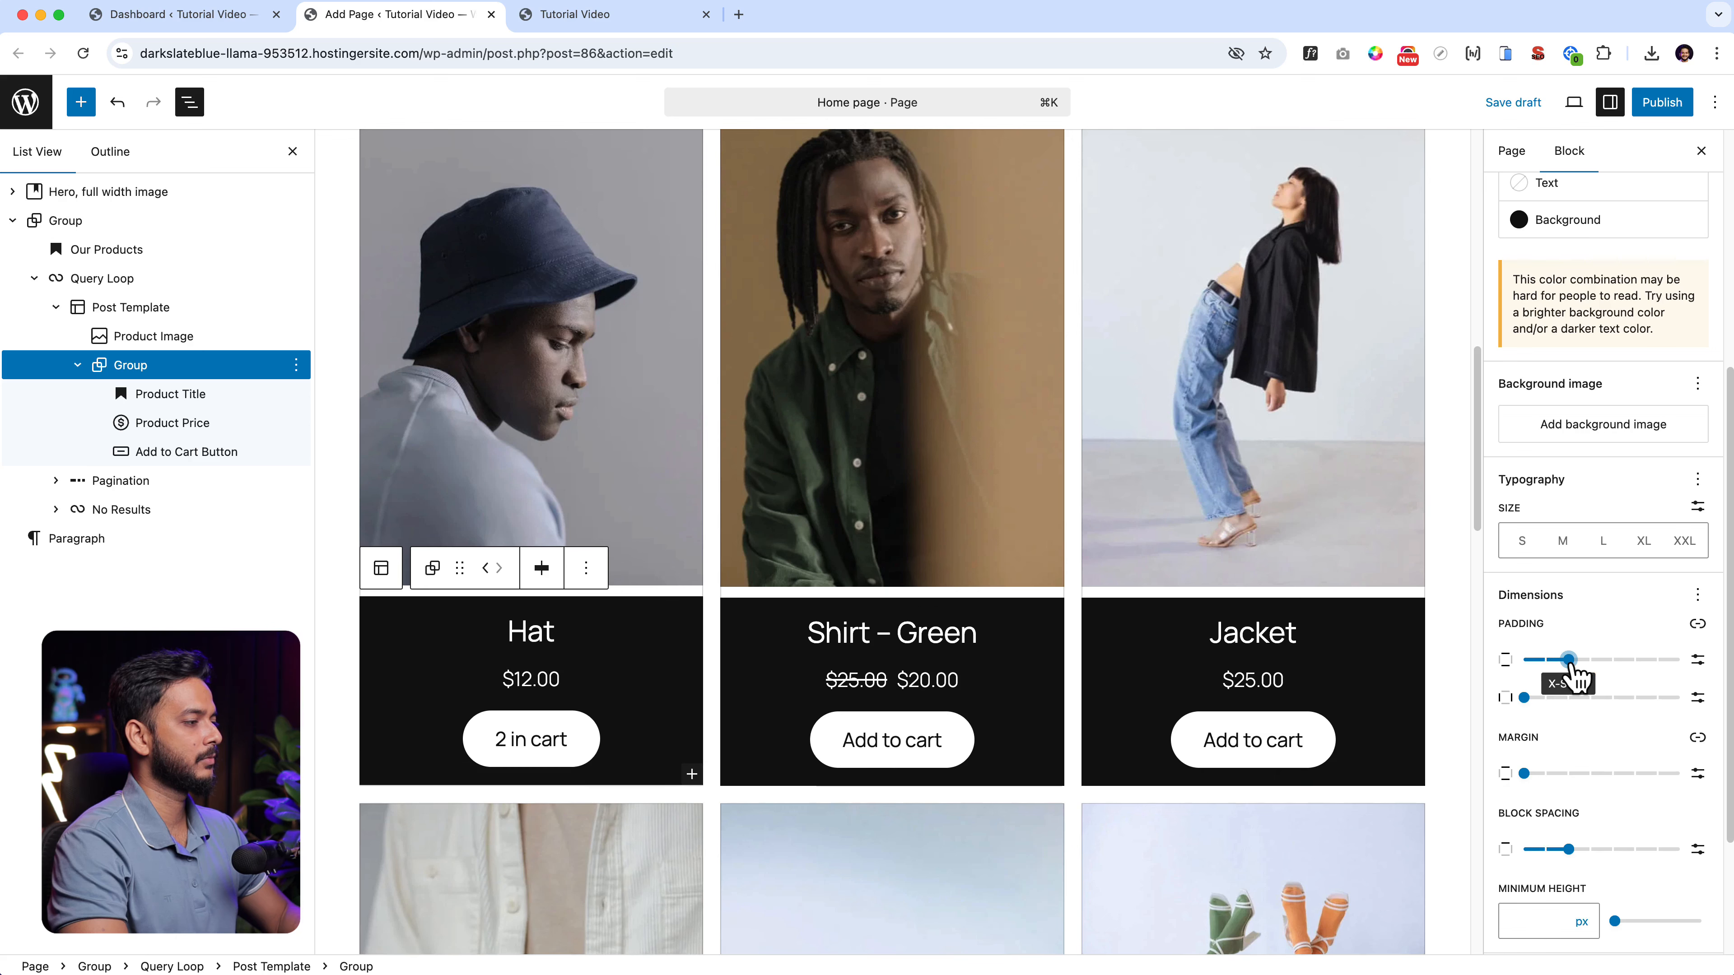
left_click(1568, 697)
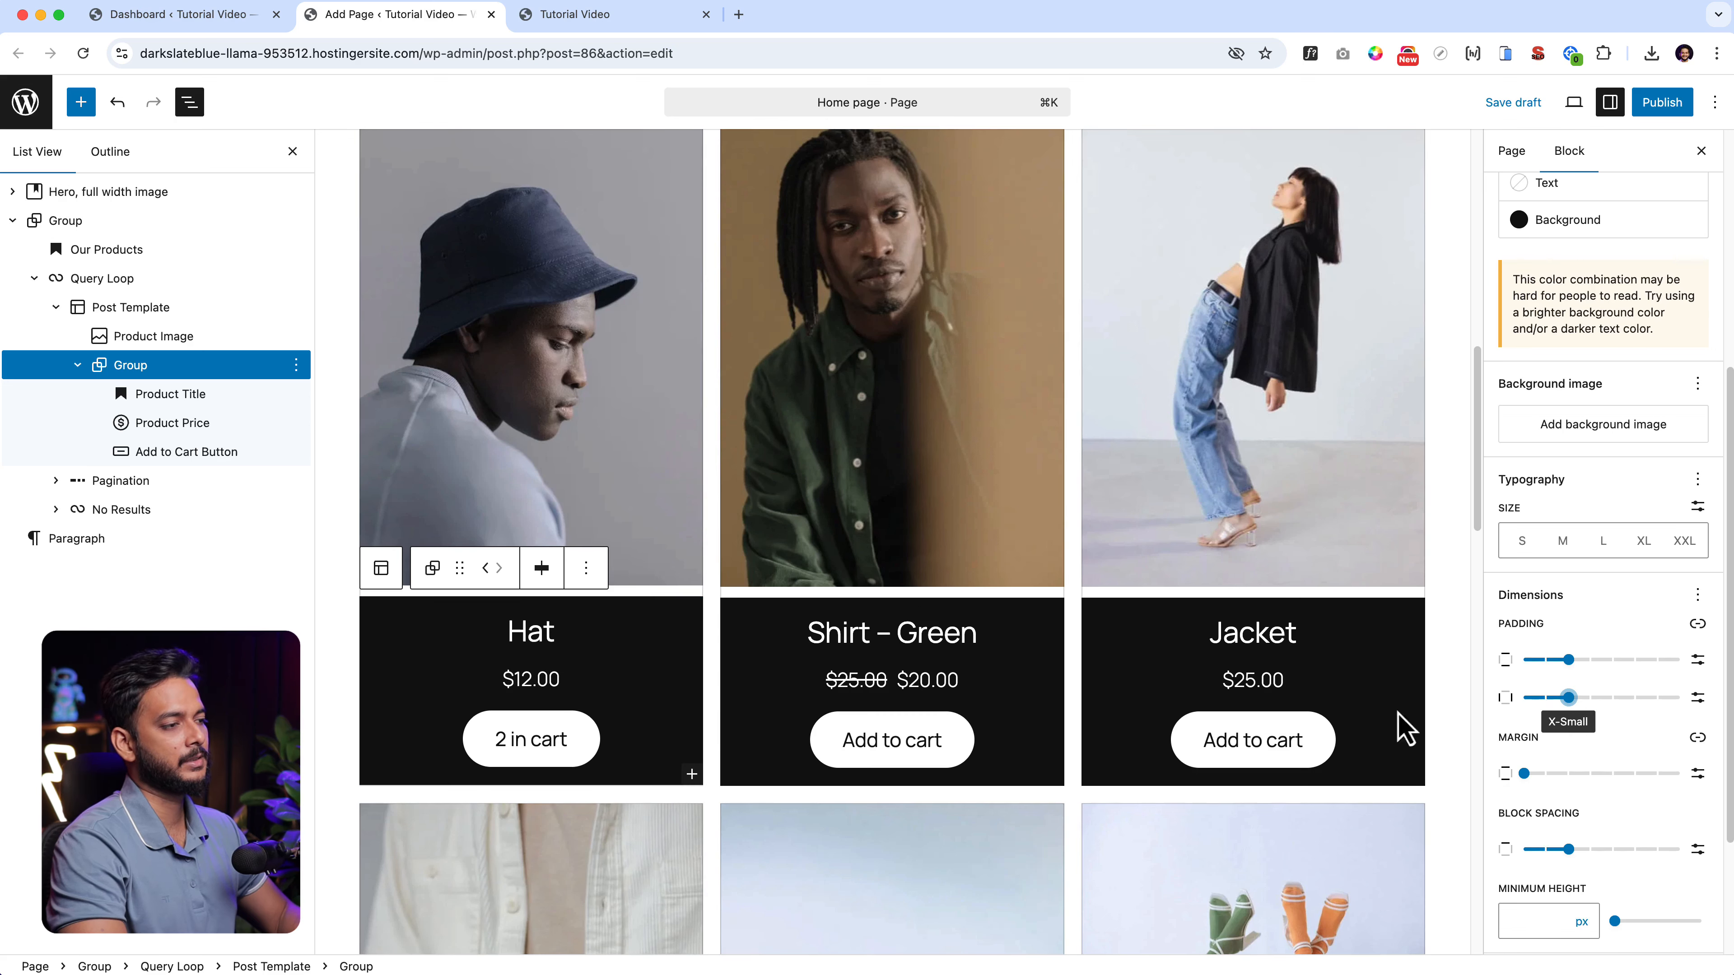
Set the Post Template's block spacing to Regular to widen the gaps between the products.
left_click(147, 311)
left_click(190, 341)
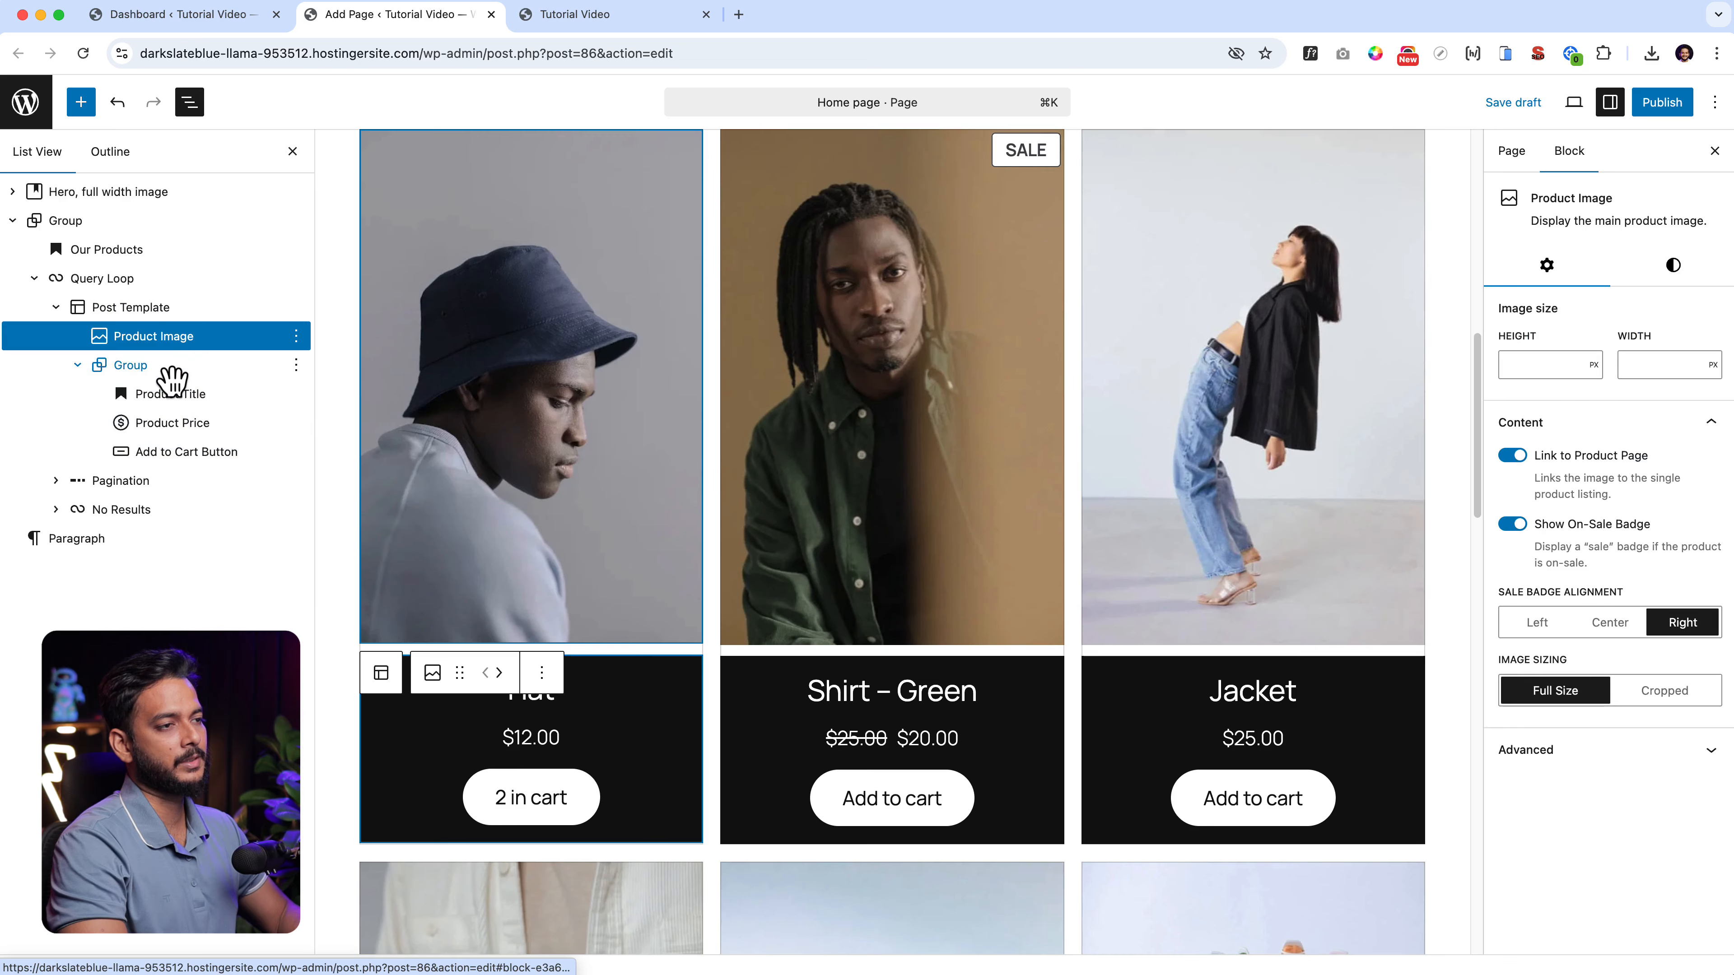
left_click(178, 364)
left_click(186, 311)
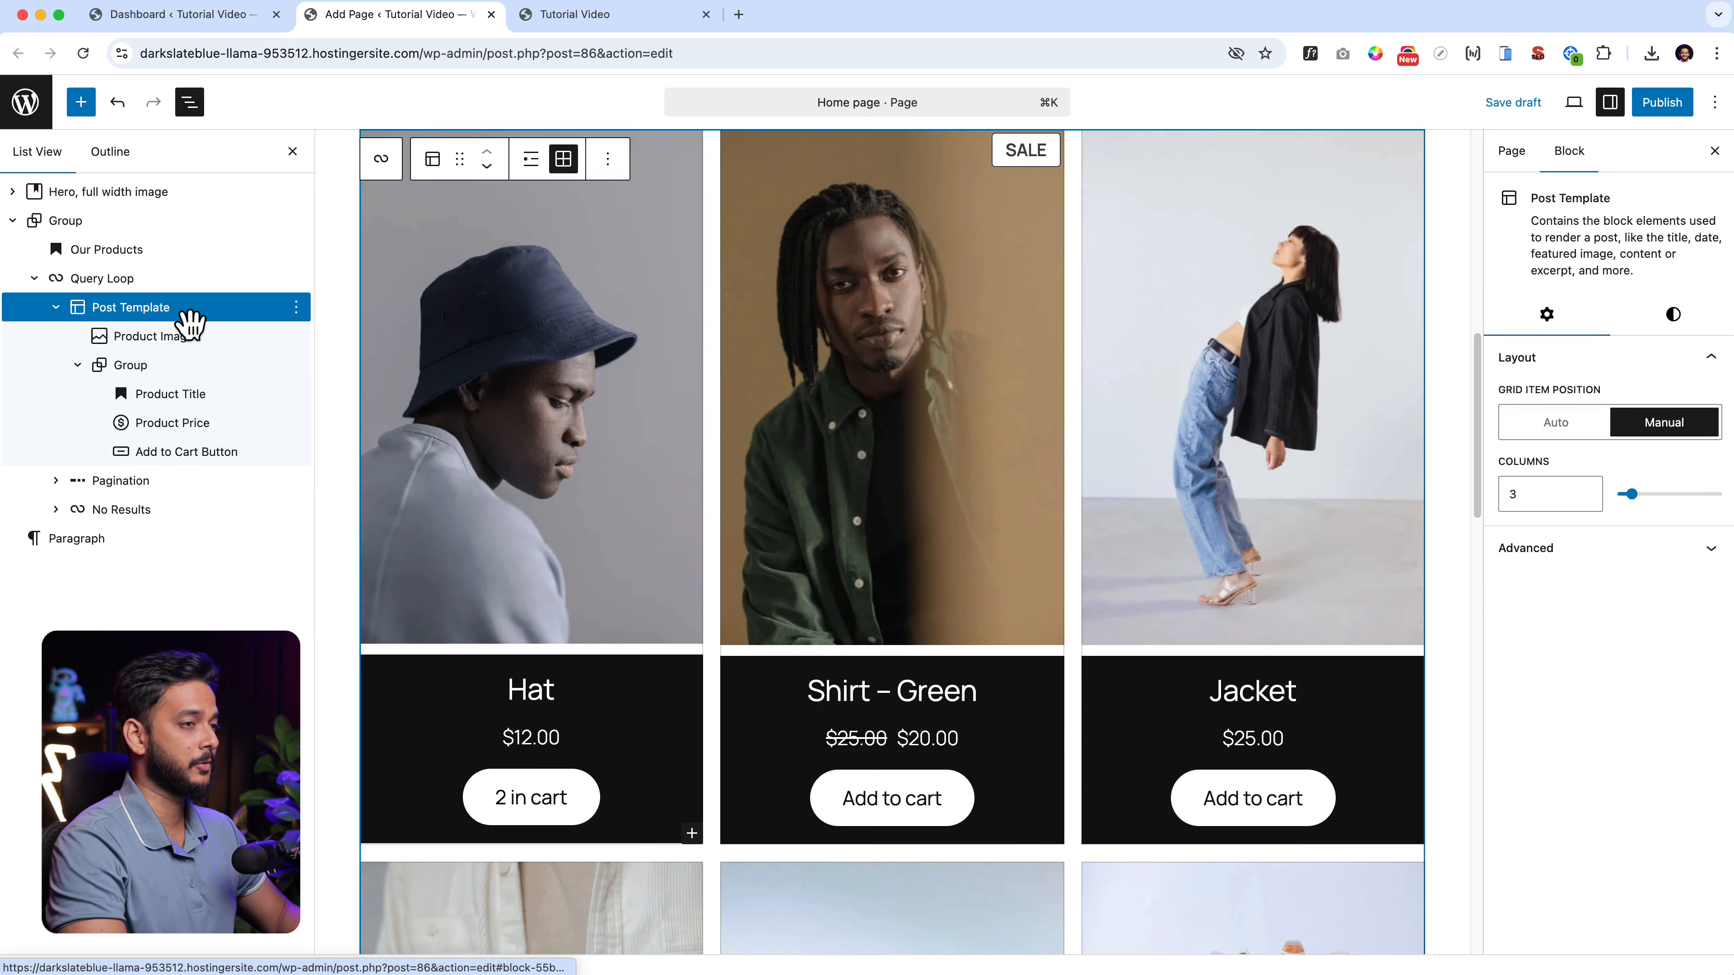
left_click(1673, 317)
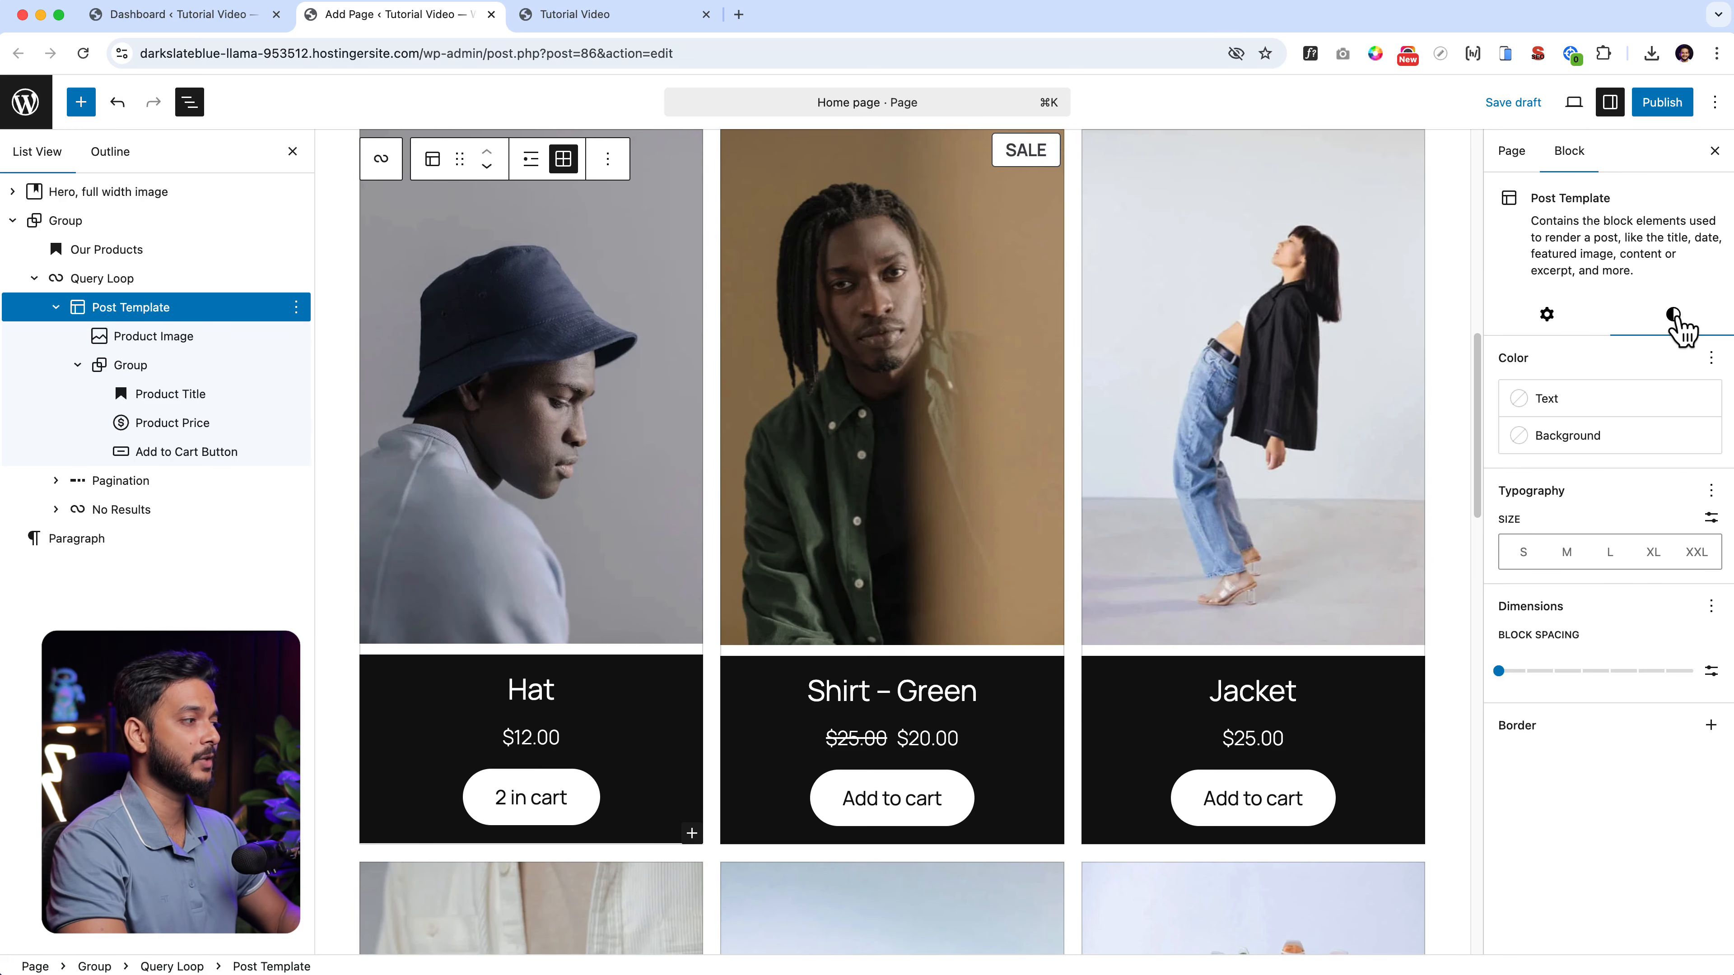
left_click(1498, 673)
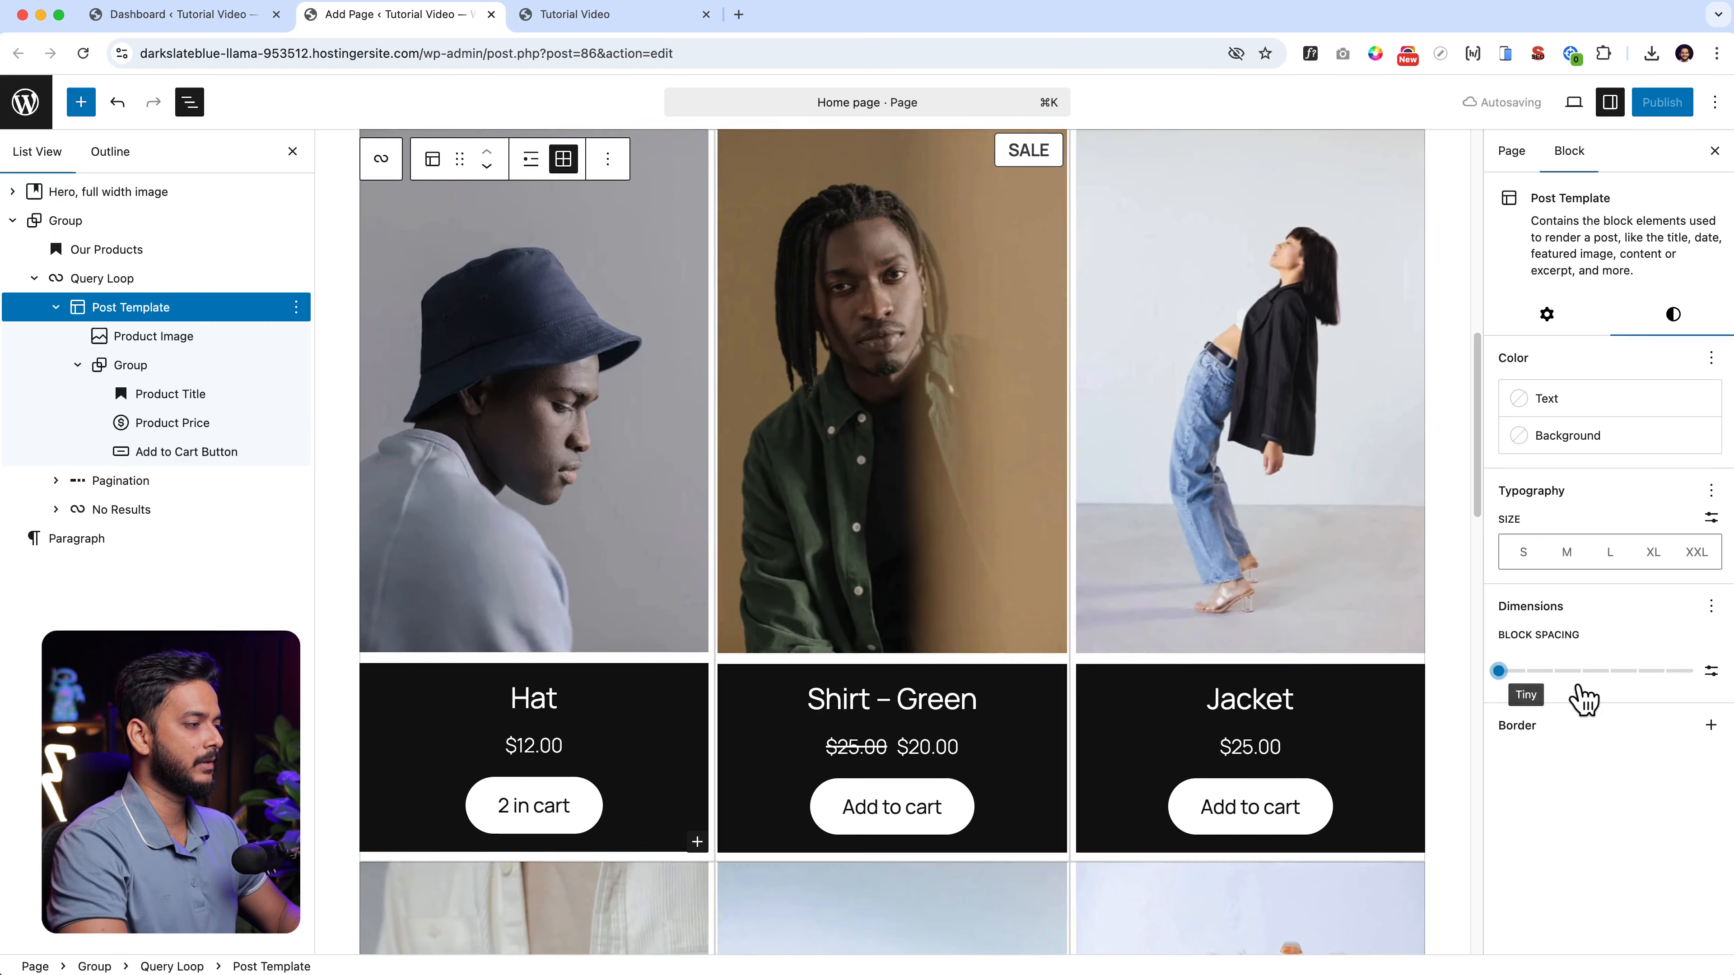
left_click_drag(1529, 703, 1612, 714)
scroll(1239, 536, "down", 15)
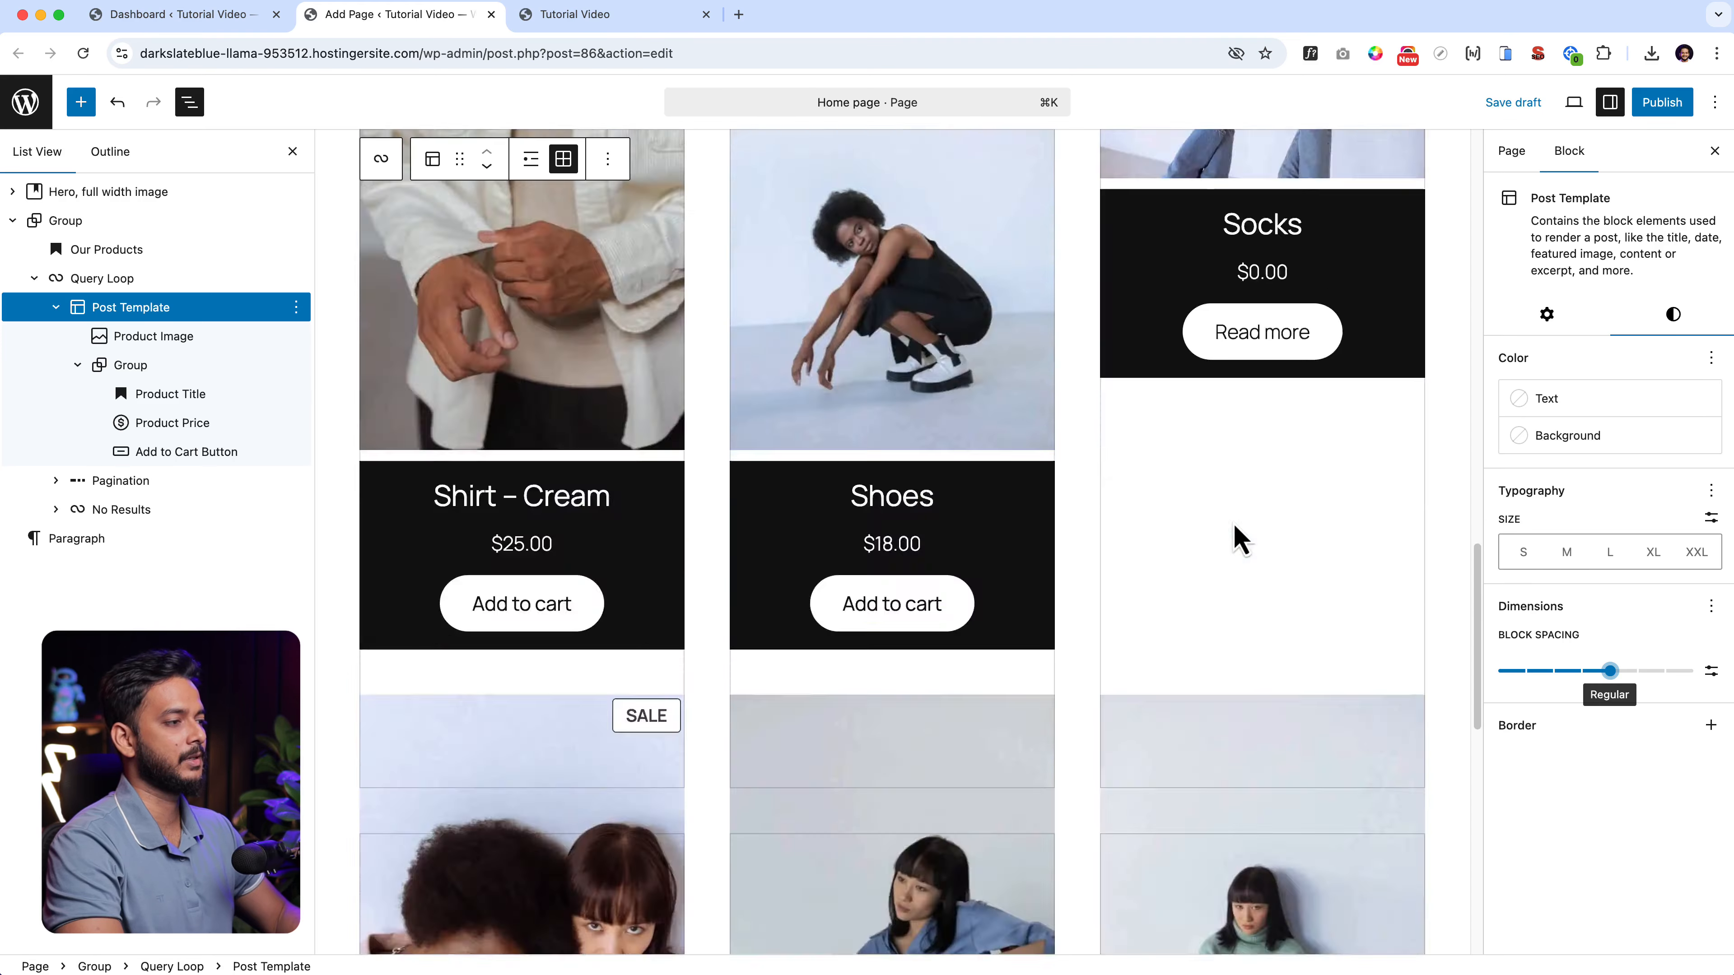
scroll(1242, 550, "up", 6)
scroll(1239, 546, "up", 12)
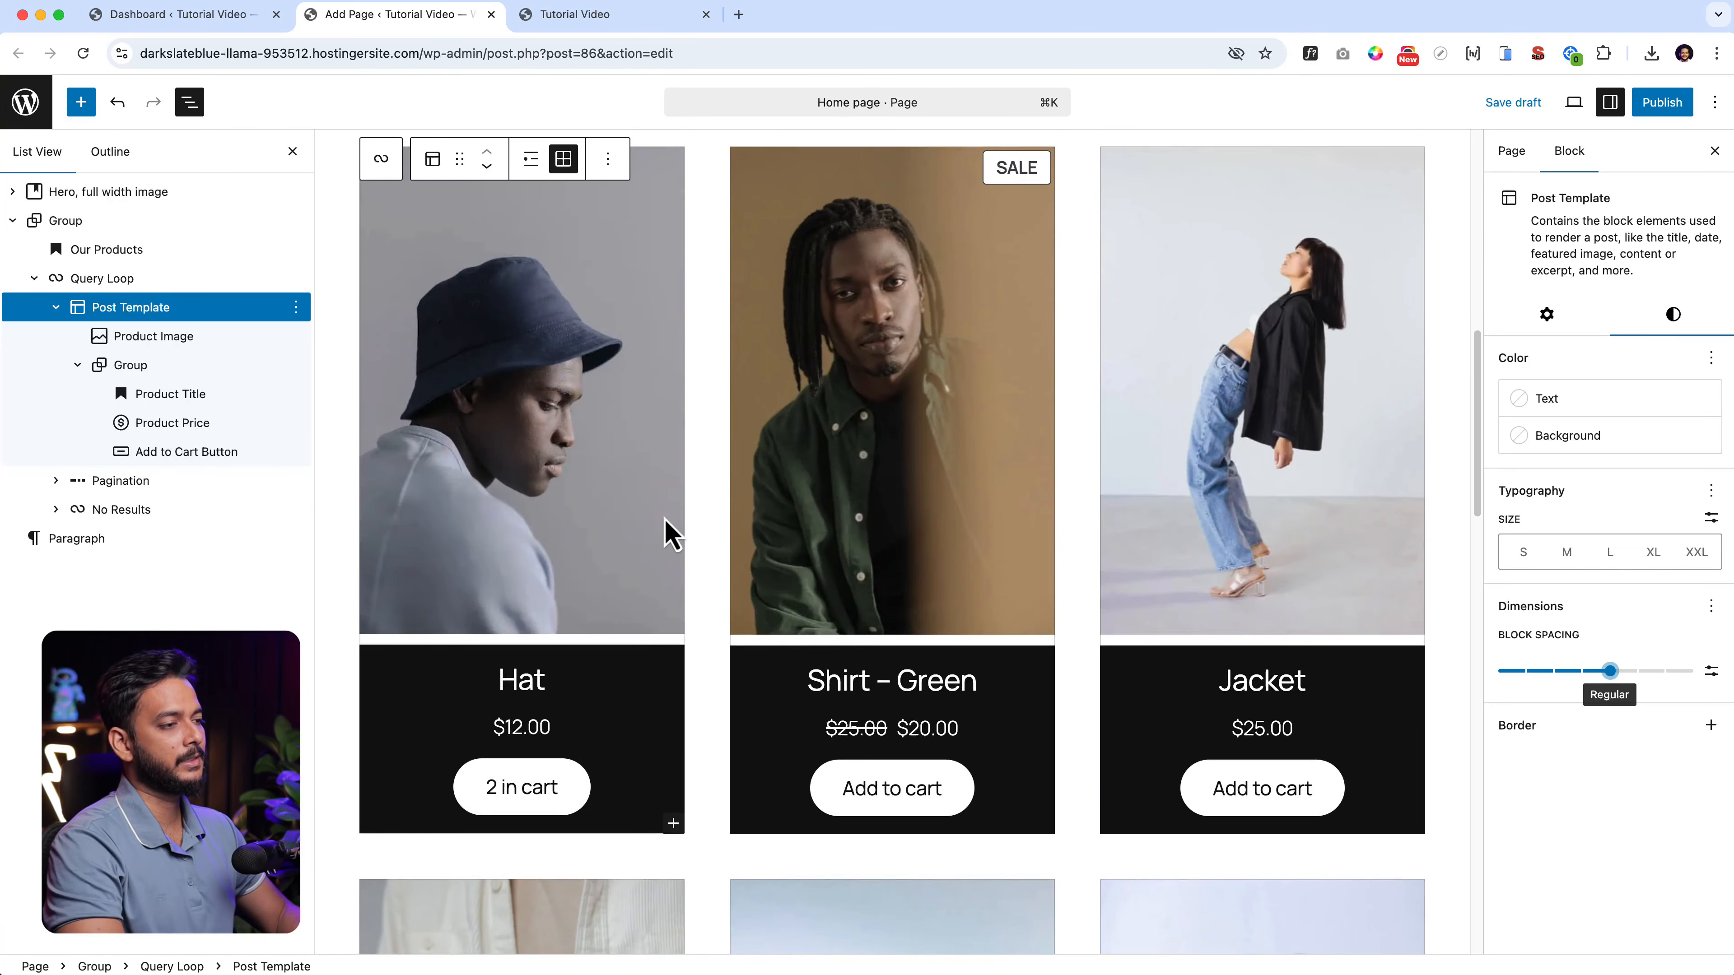
Group the Product Image with the product details group and set the new outer group's block spacing to None.
left_click(665, 522)
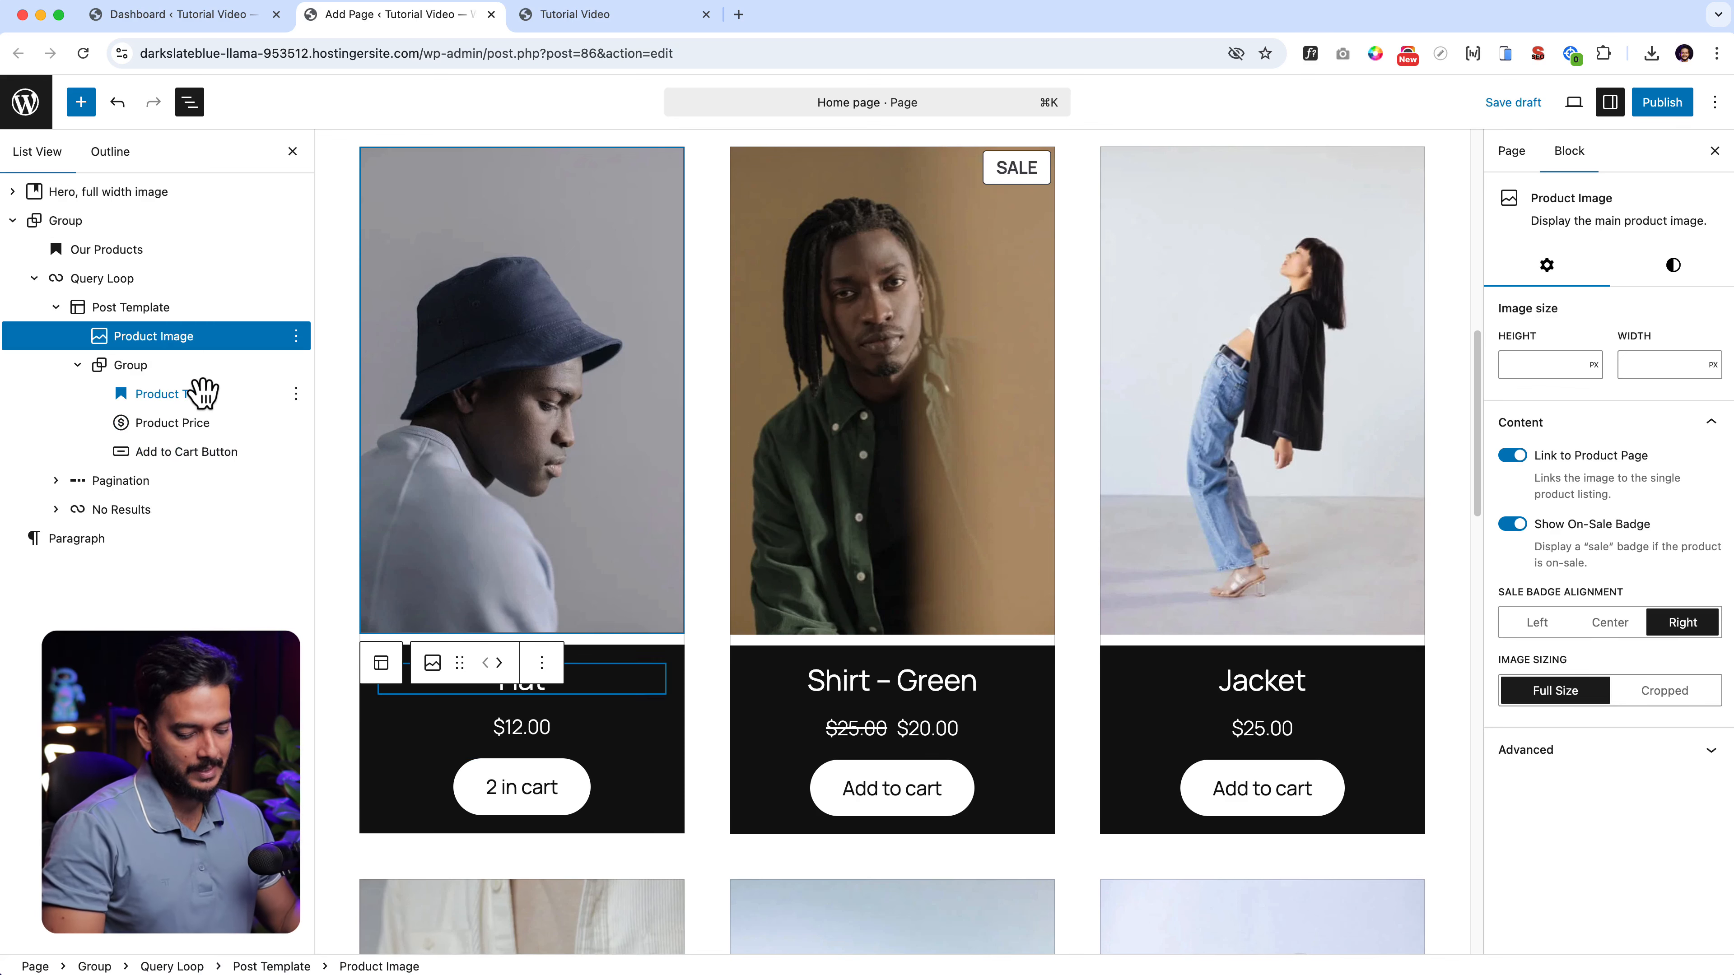
left_click(198, 372, "shift")
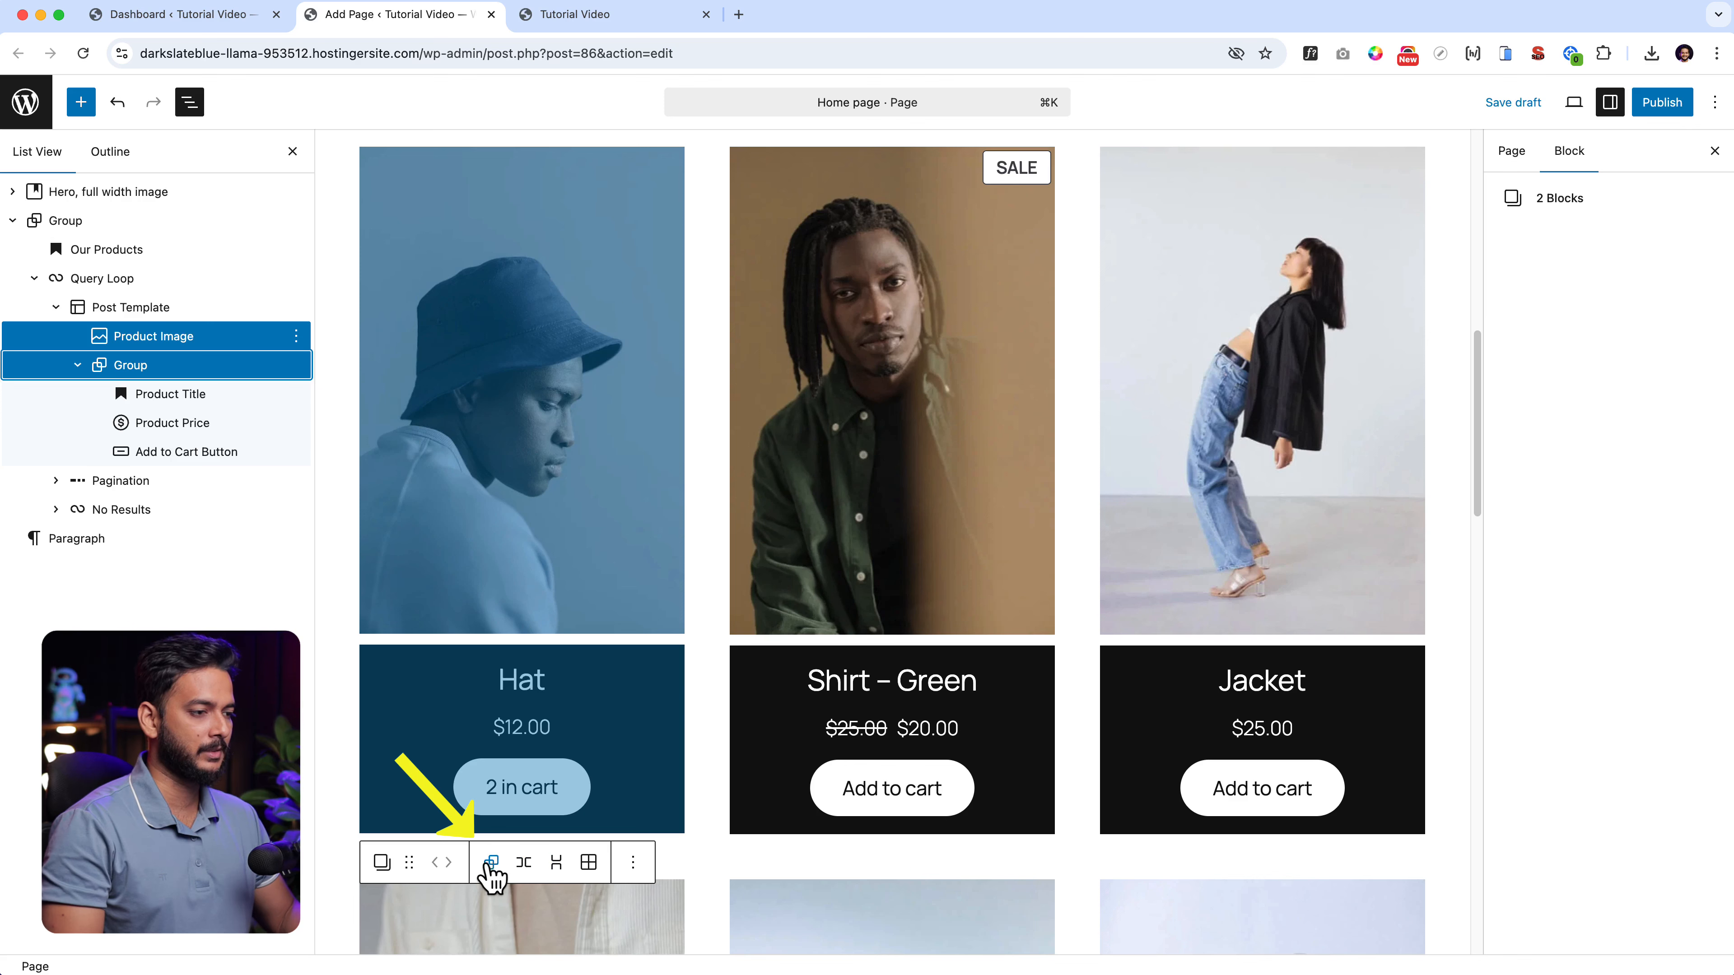
left_click(492, 863)
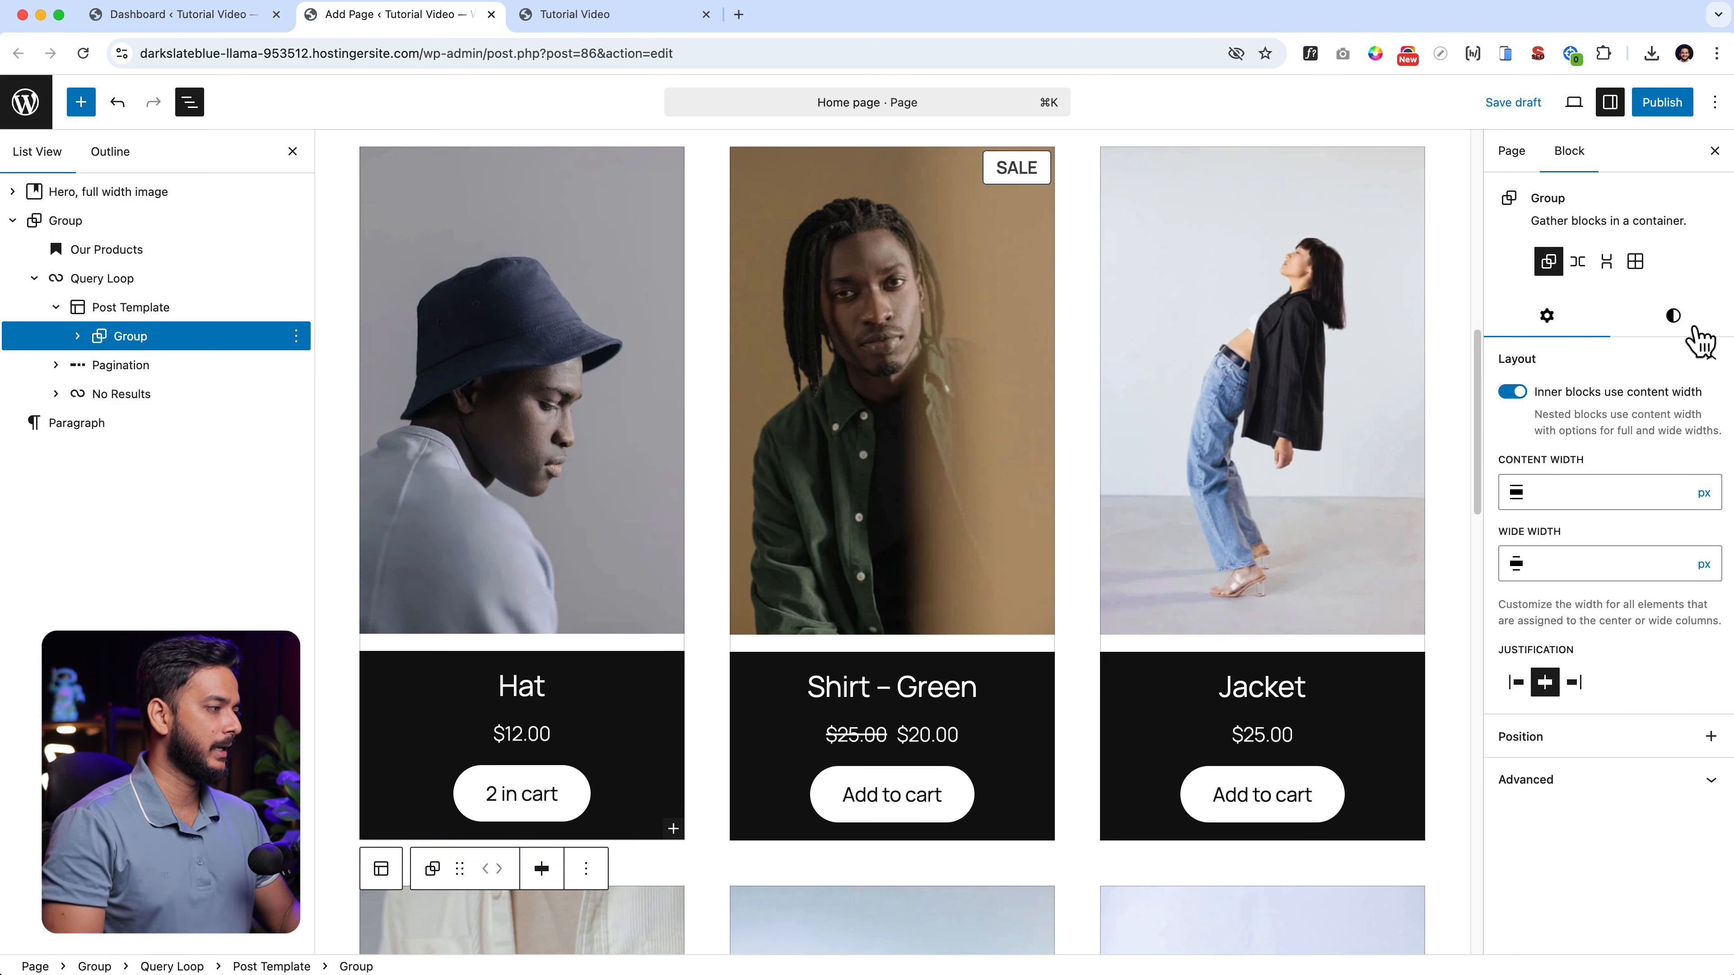
left_click(1663, 315)
scroll(1584, 946, "down", 7)
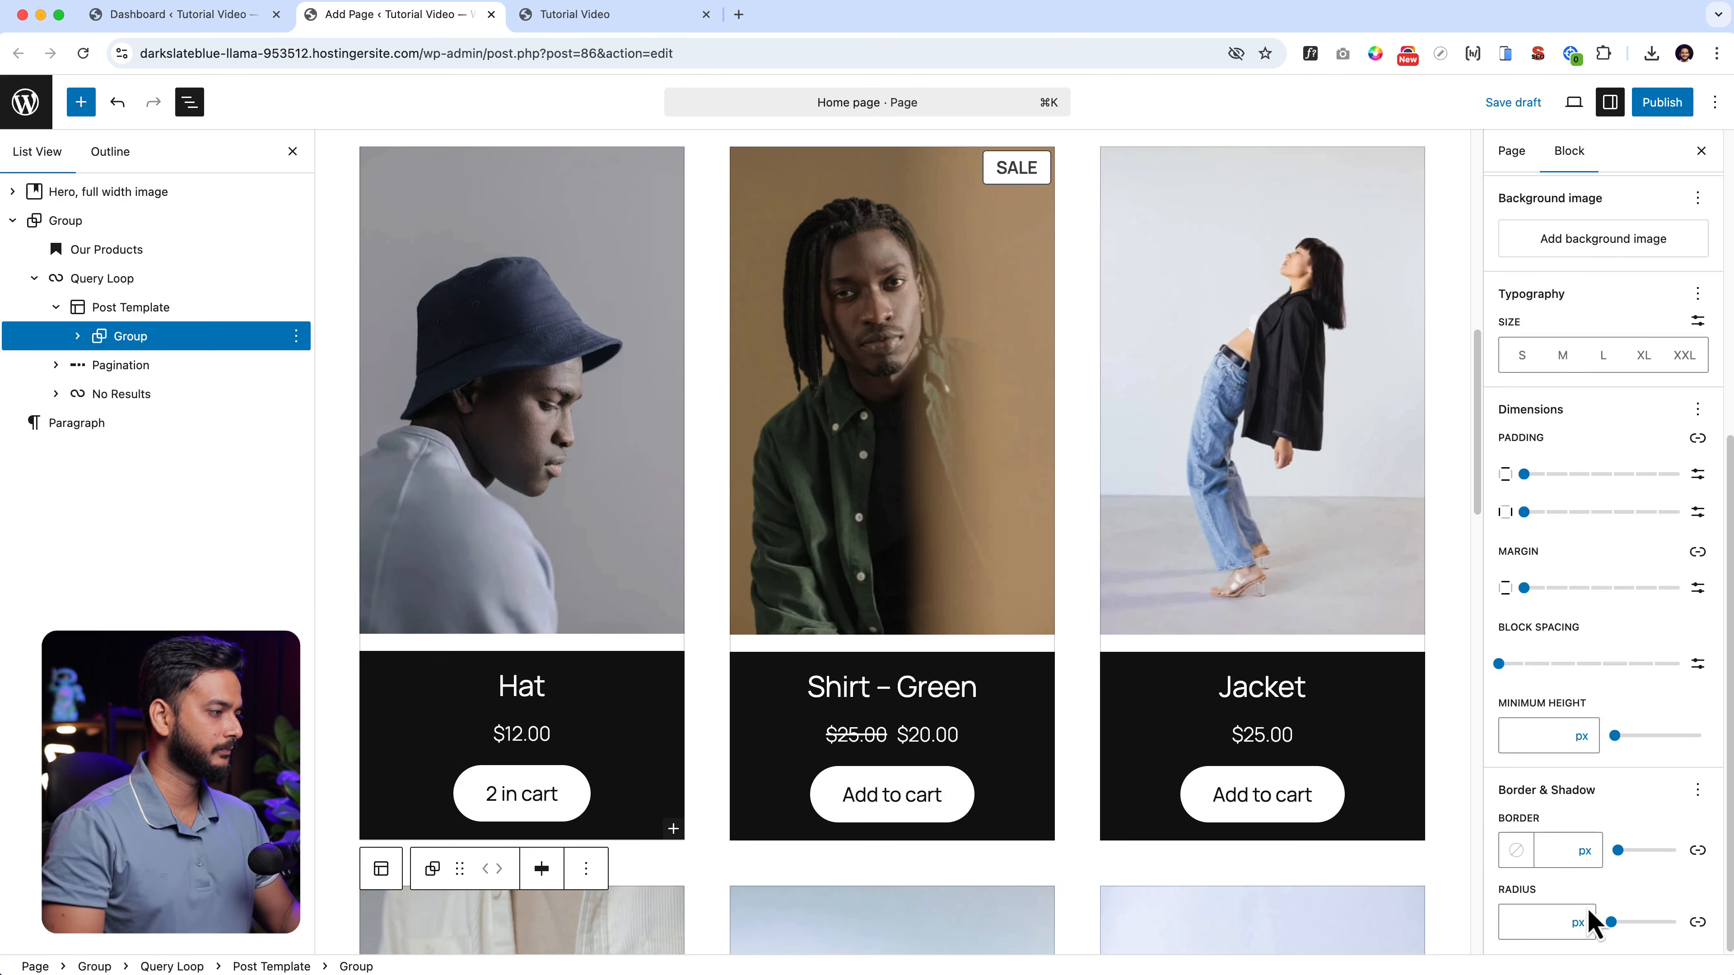
left_click(1499, 664)
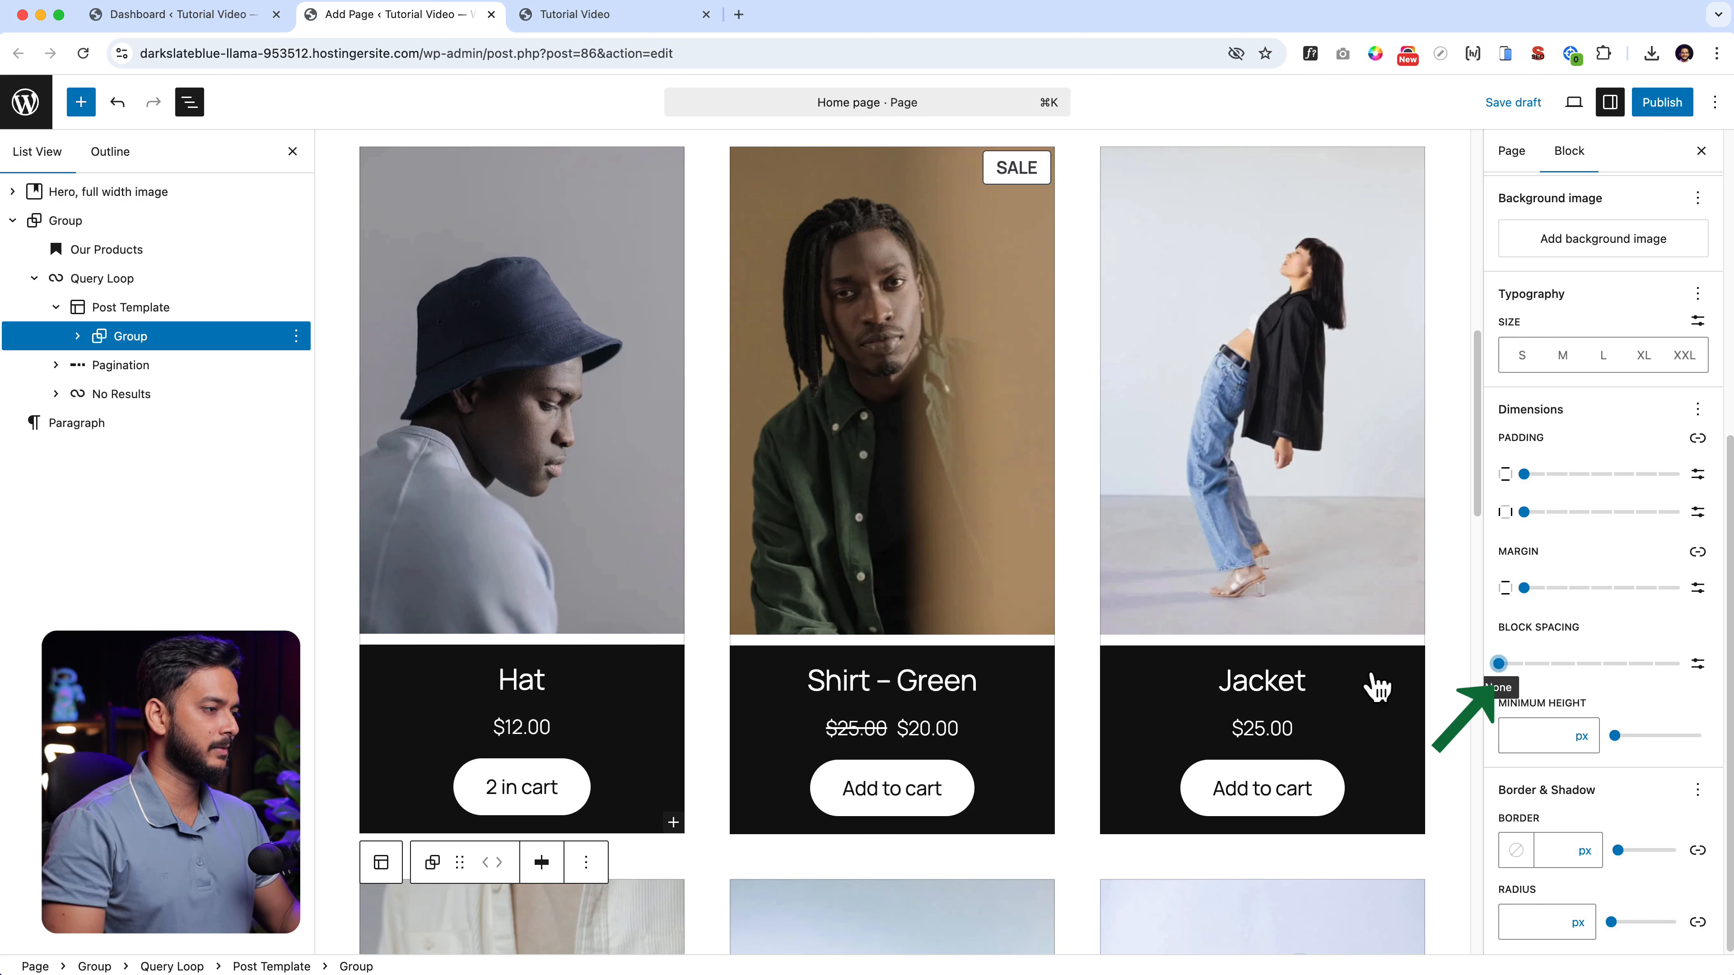
Set the Product Image's vertical margin to None to close the gap above the product details.
left_click(936, 580)
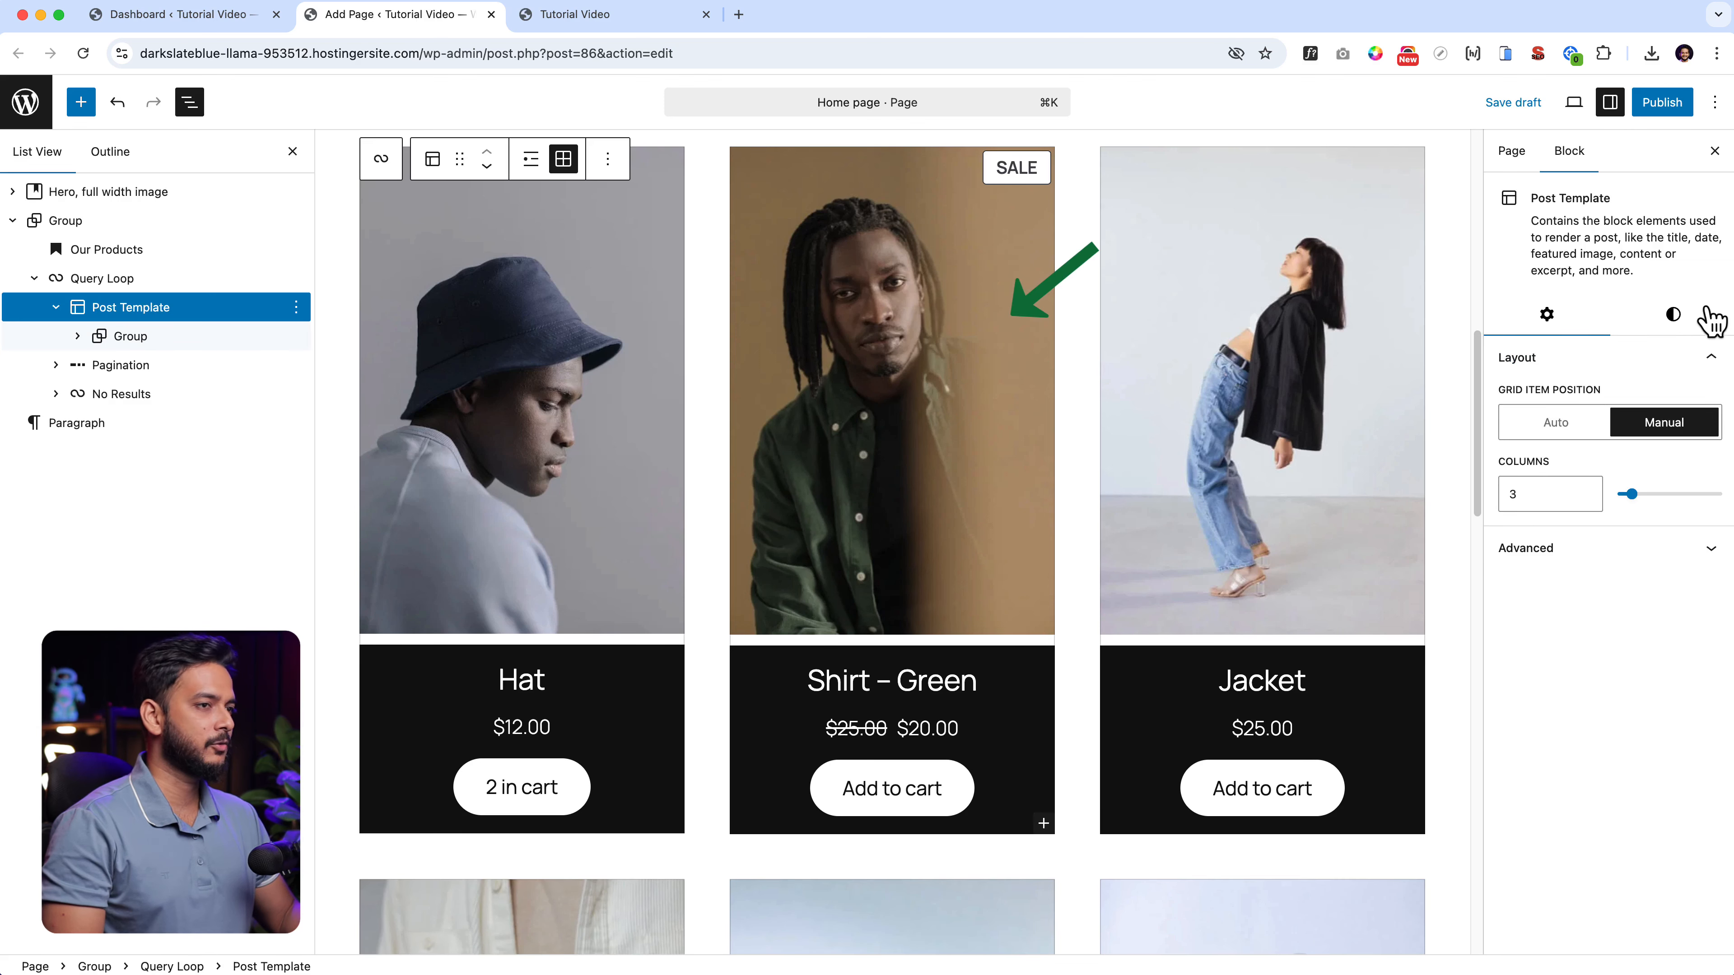
left_click(790, 496)
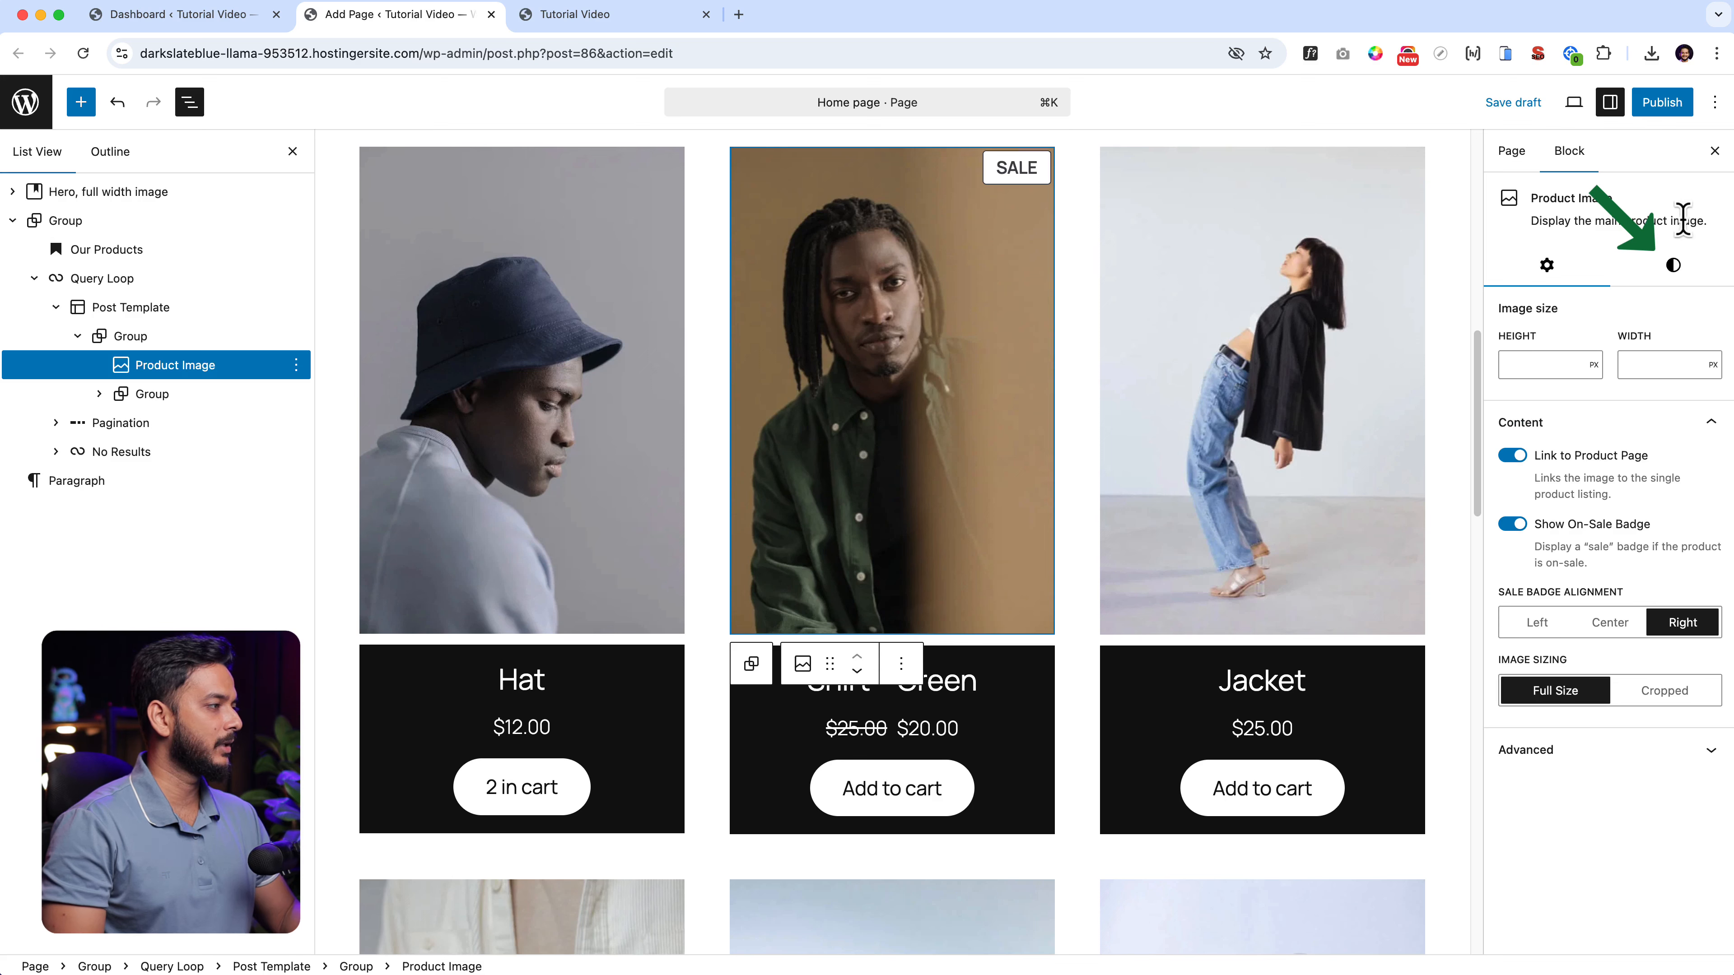
left_click(1670, 267)
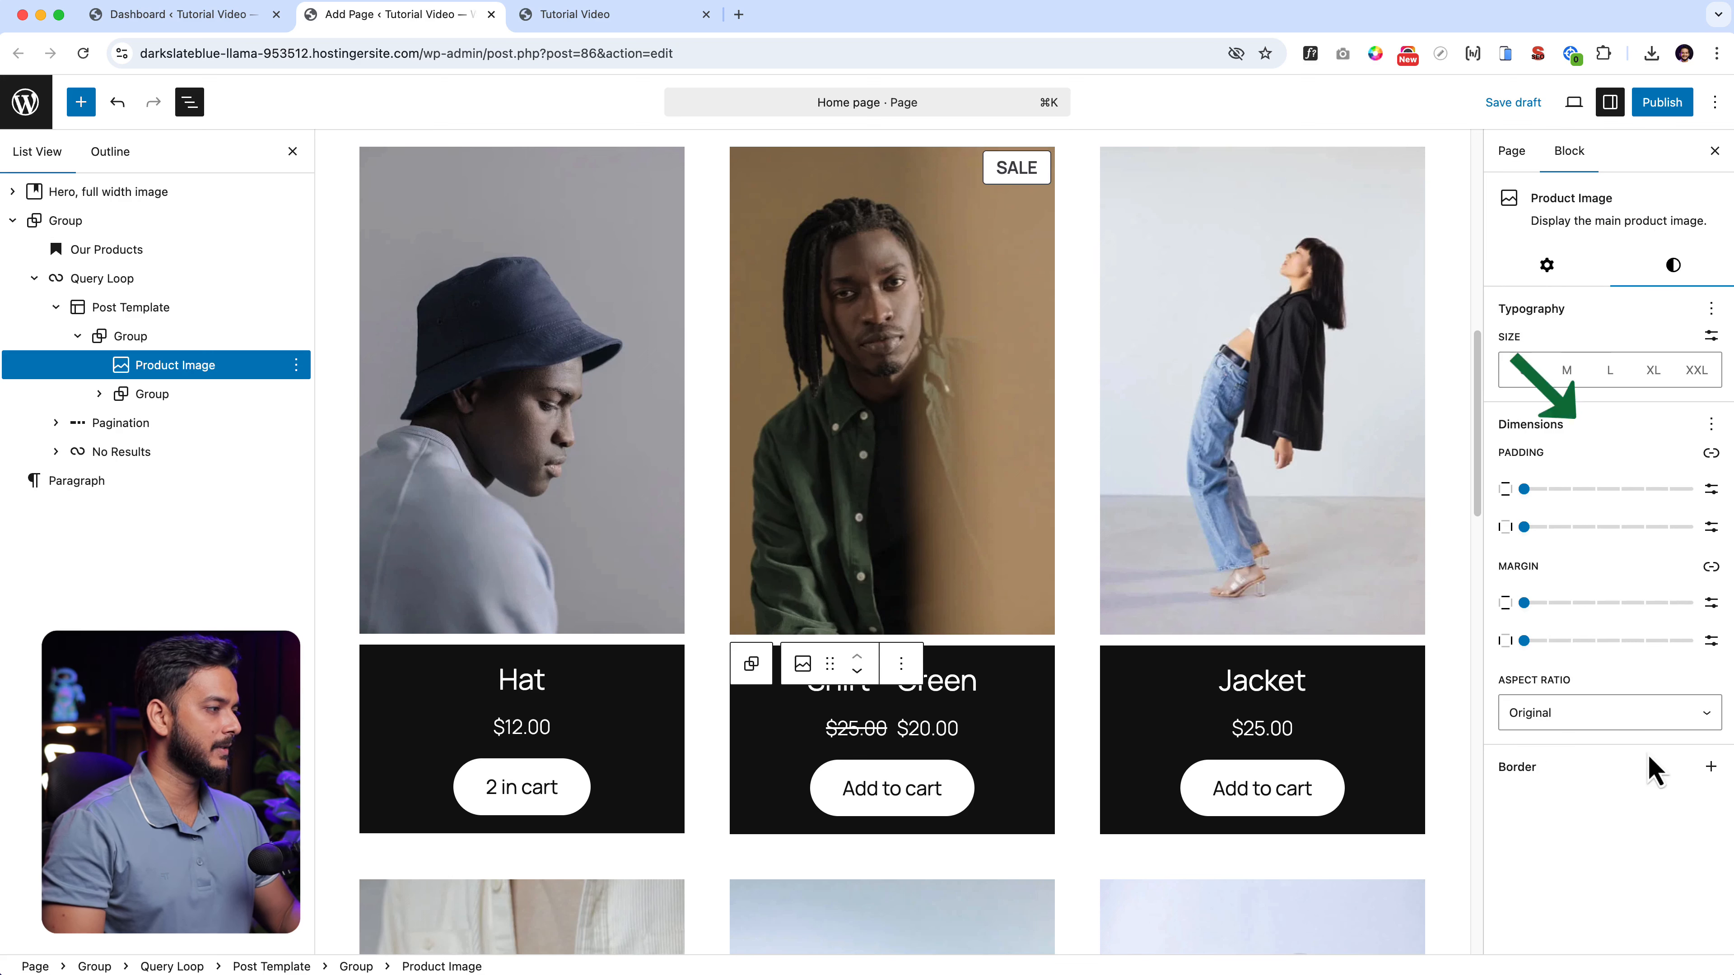
left_click(1524, 604)
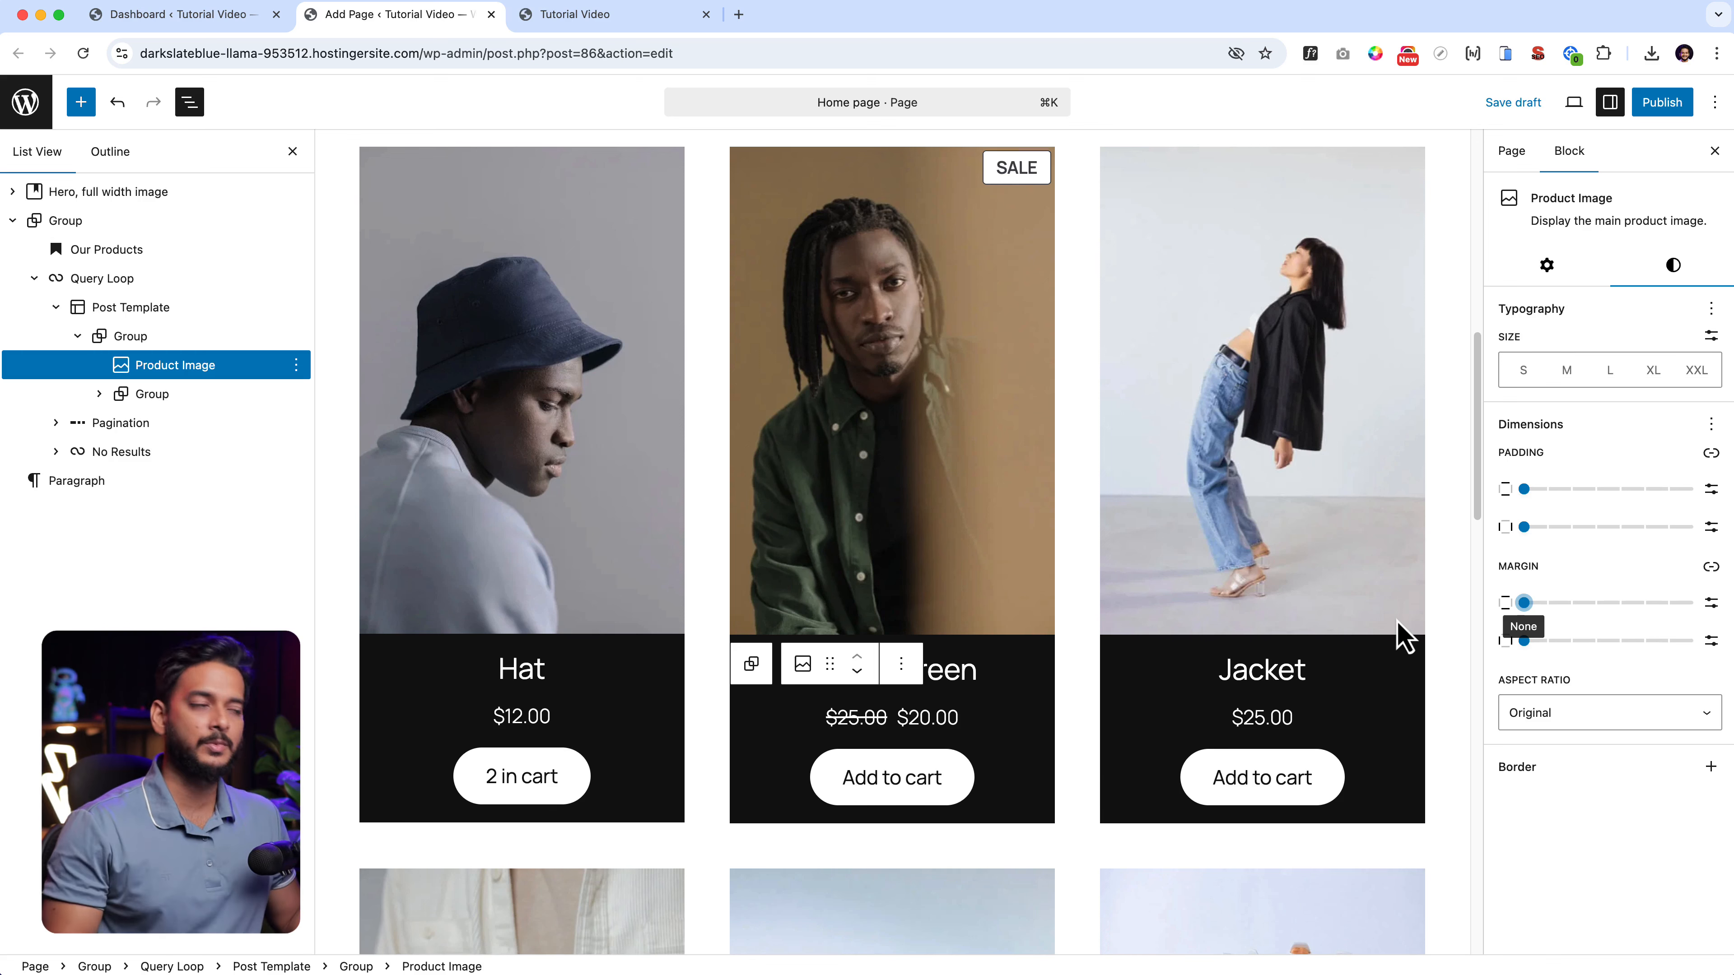
Try a Product Image height of 250 px and set it to 350 px so all product images match.
left_click(515, 430)
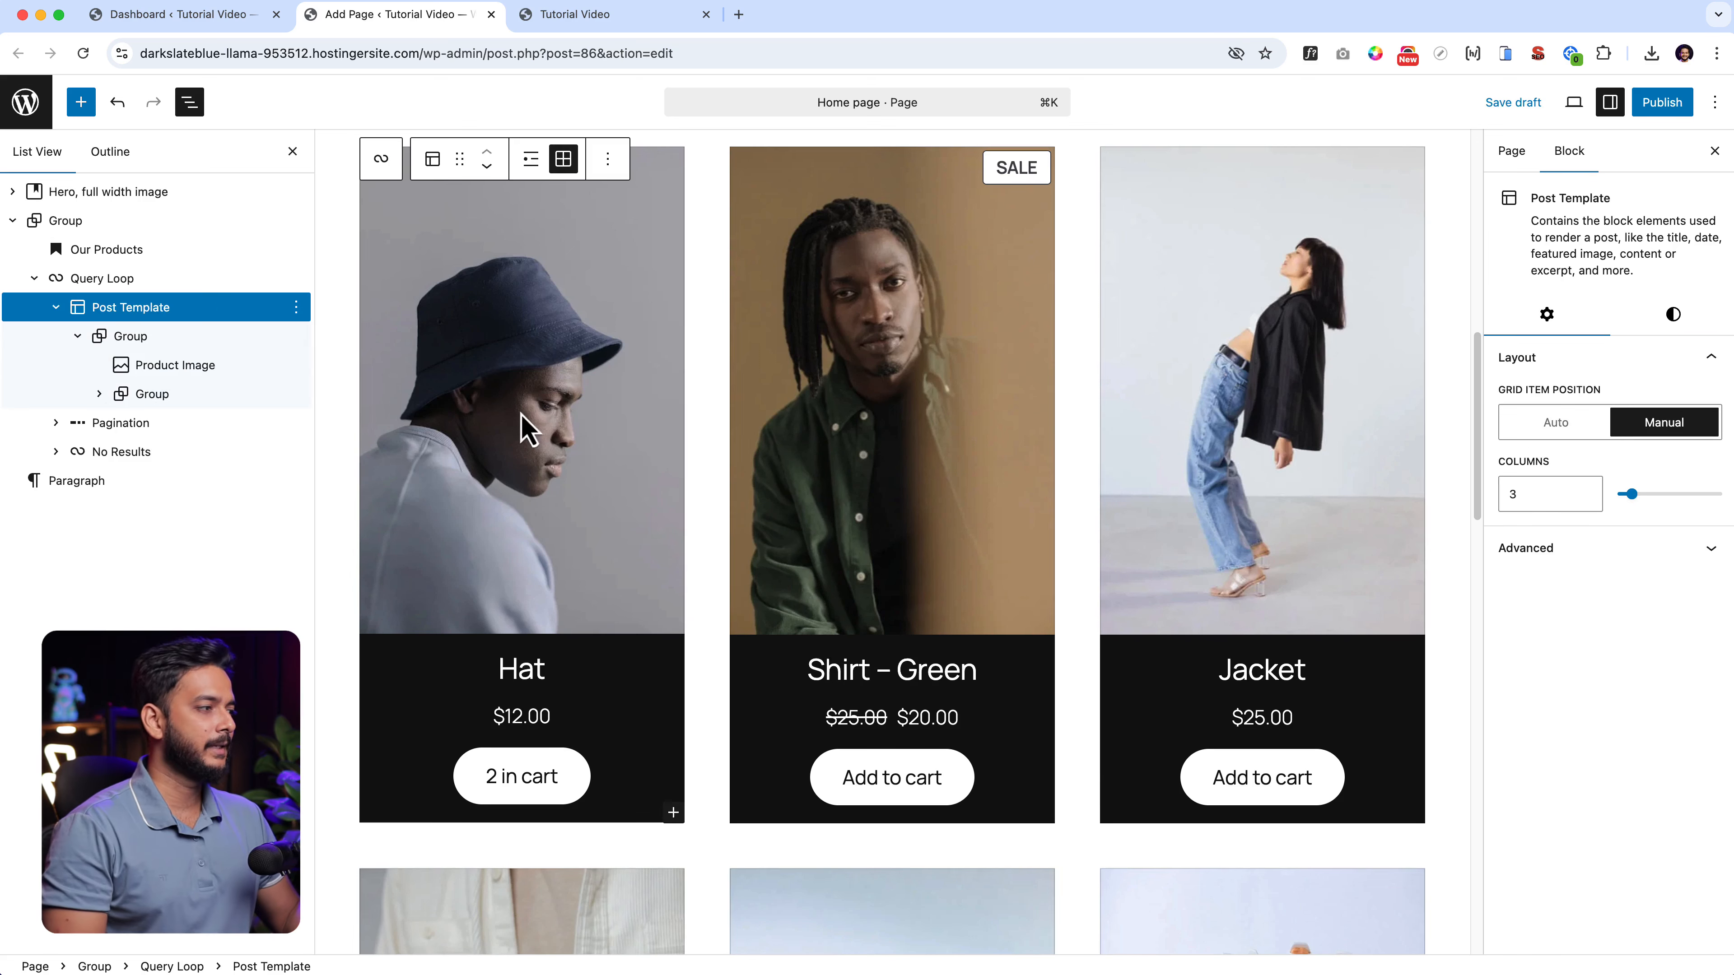
left_click(186, 368)
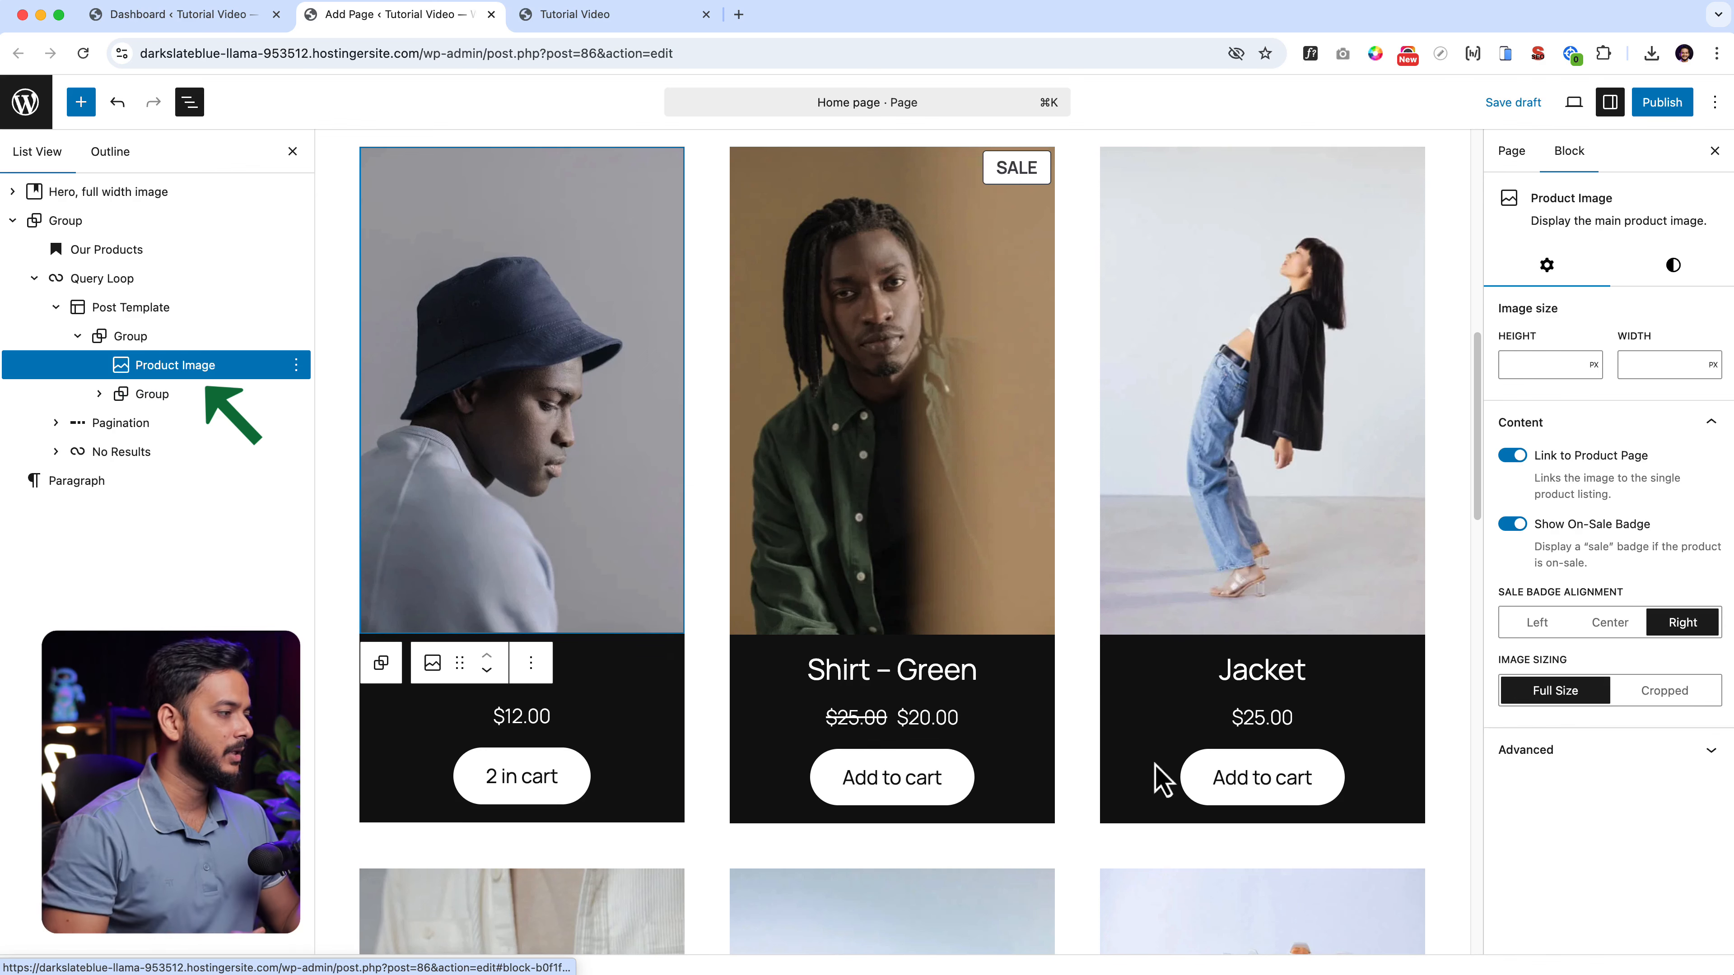
left_click(1627, 367)
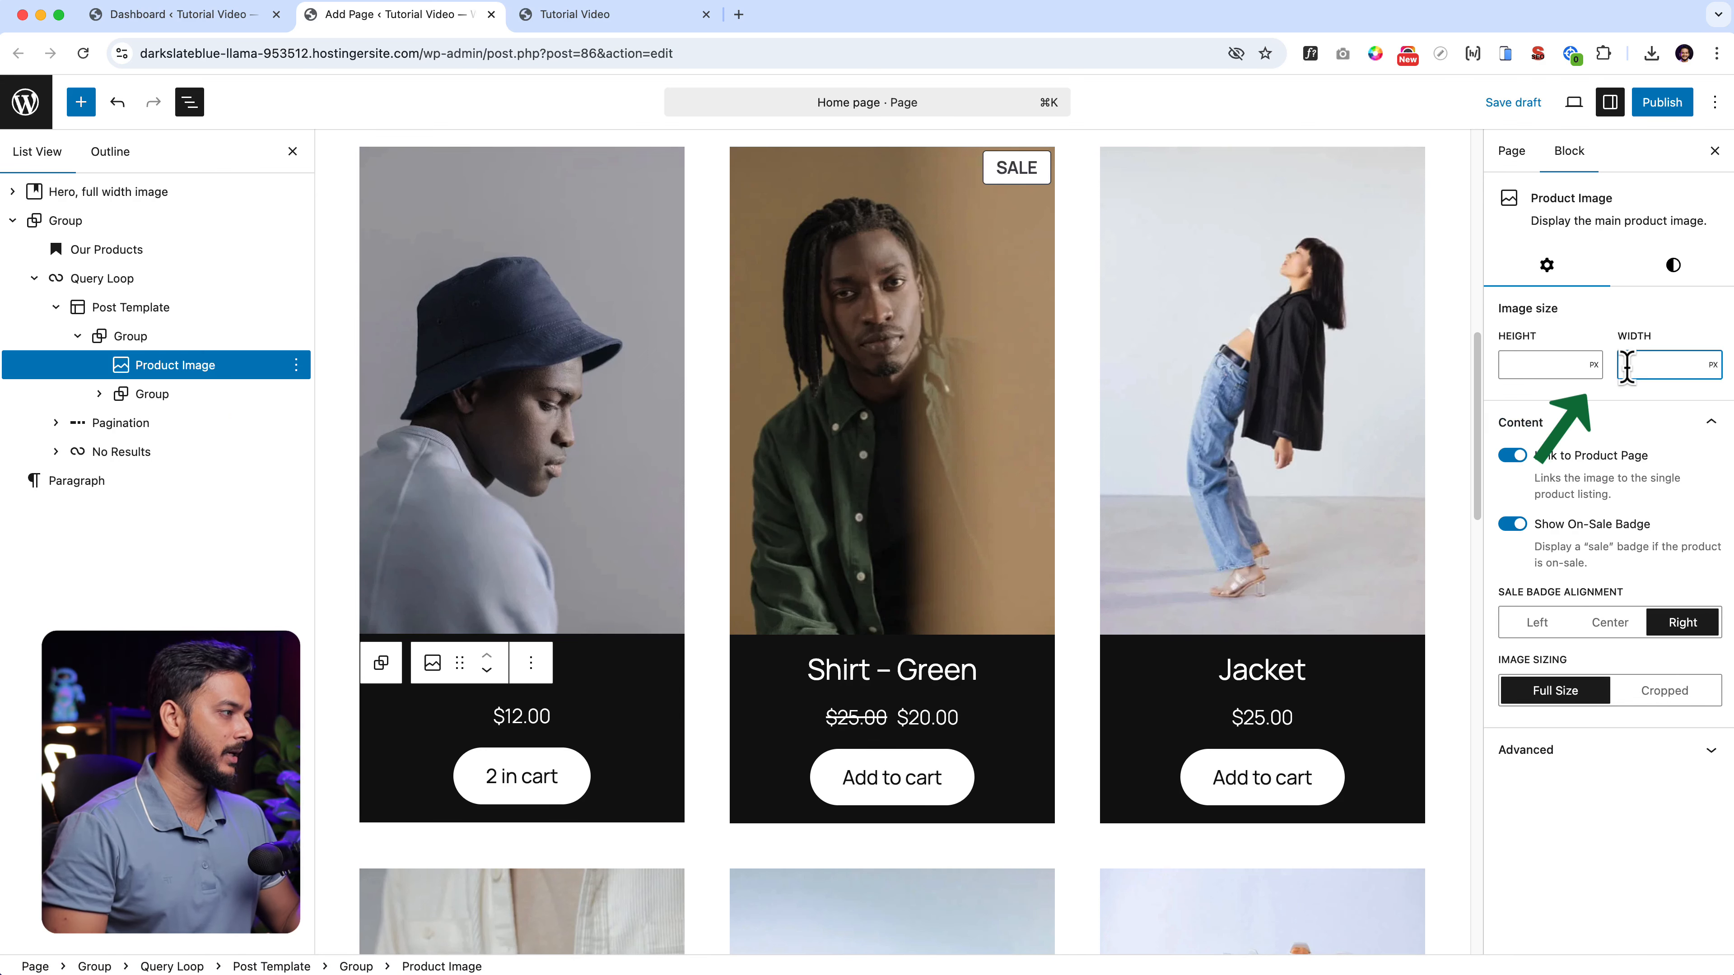
scroll(1218, 546, "down", 10)
scroll(1164, 351, "up", 3)
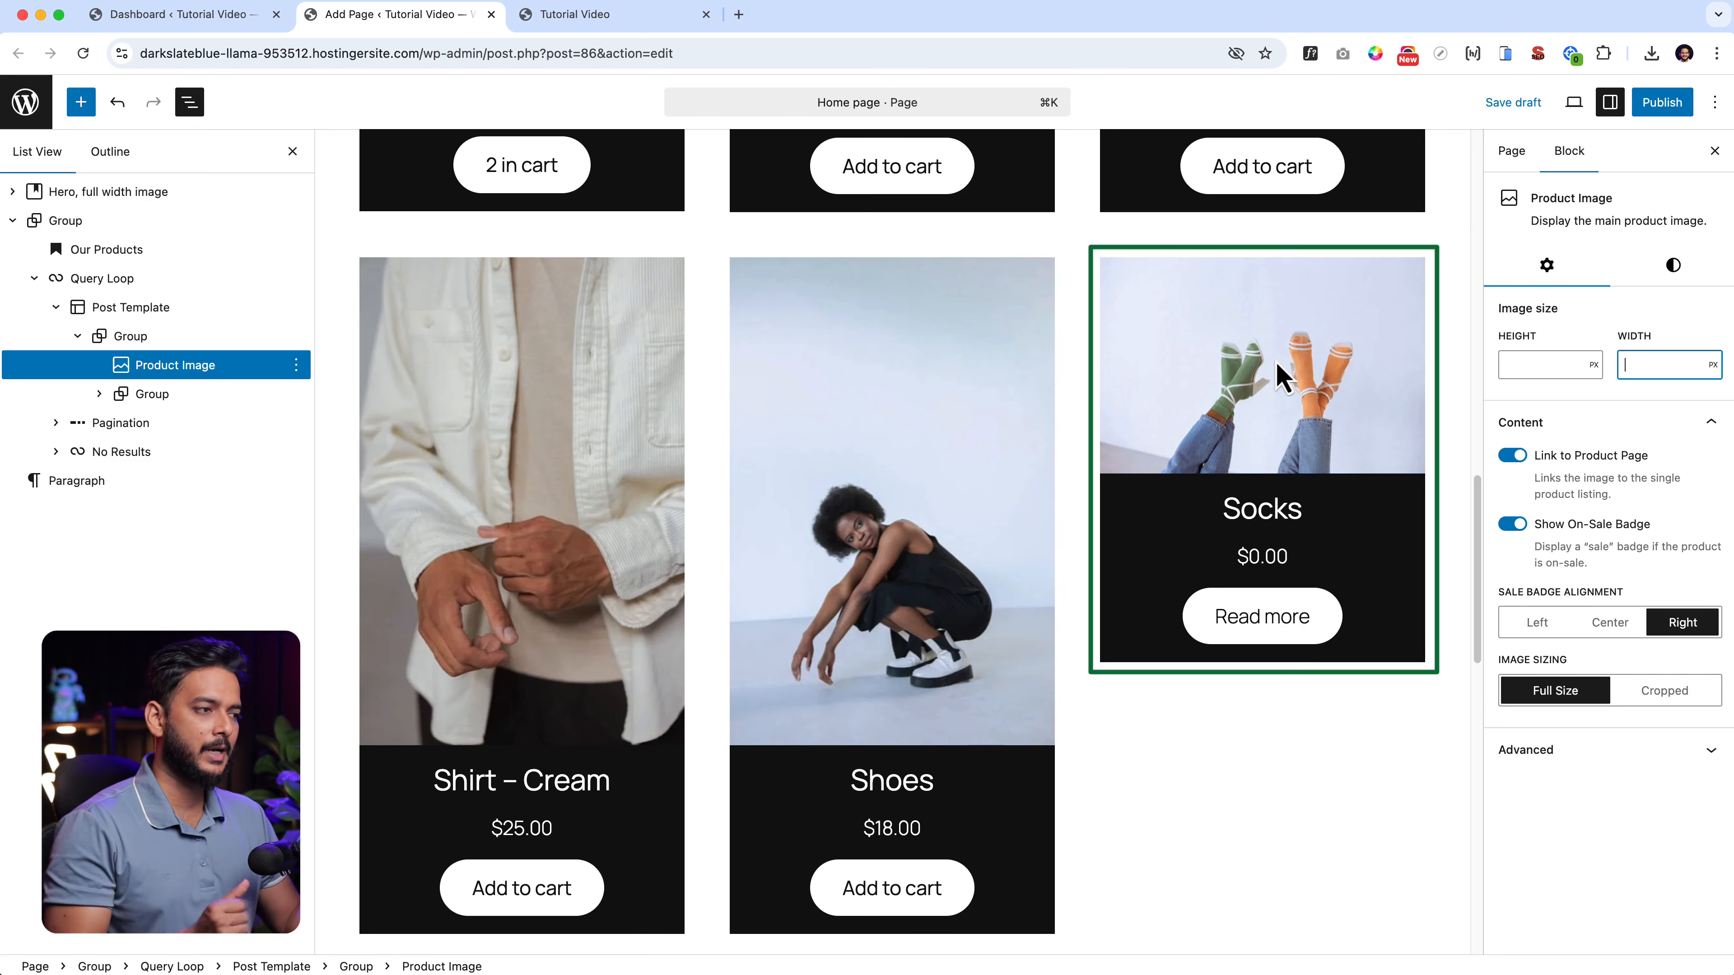
scroll(1009, 535, "down", 10)
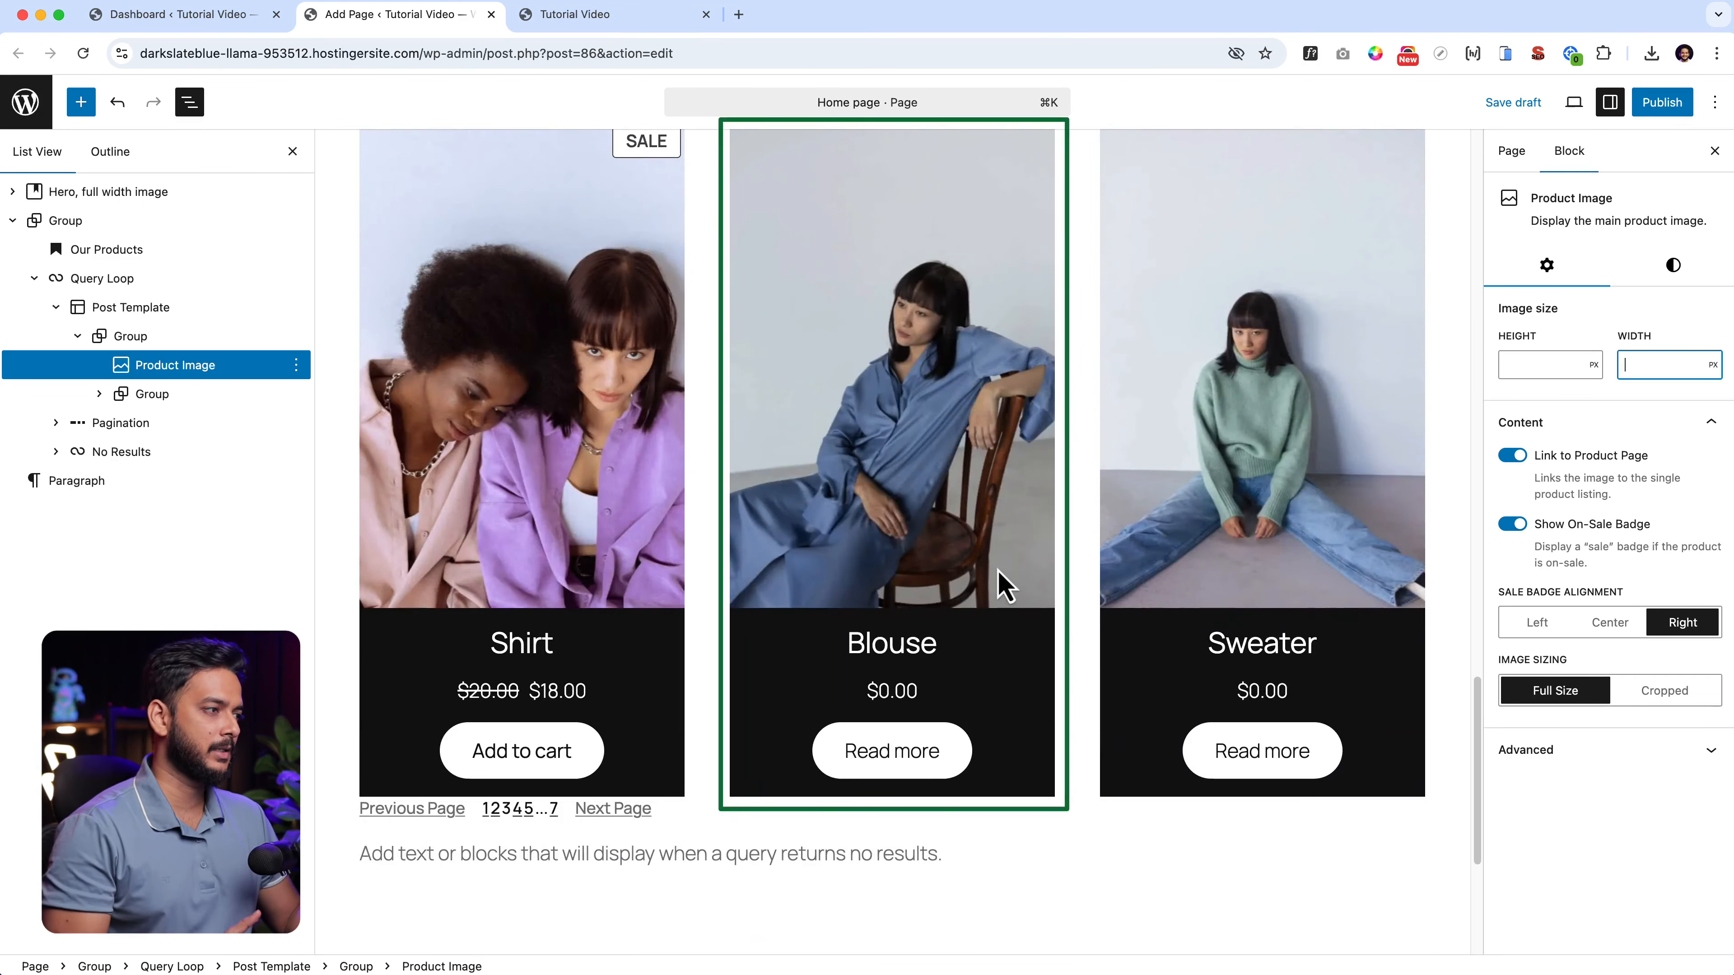
scroll(1003, 584, "up", 10)
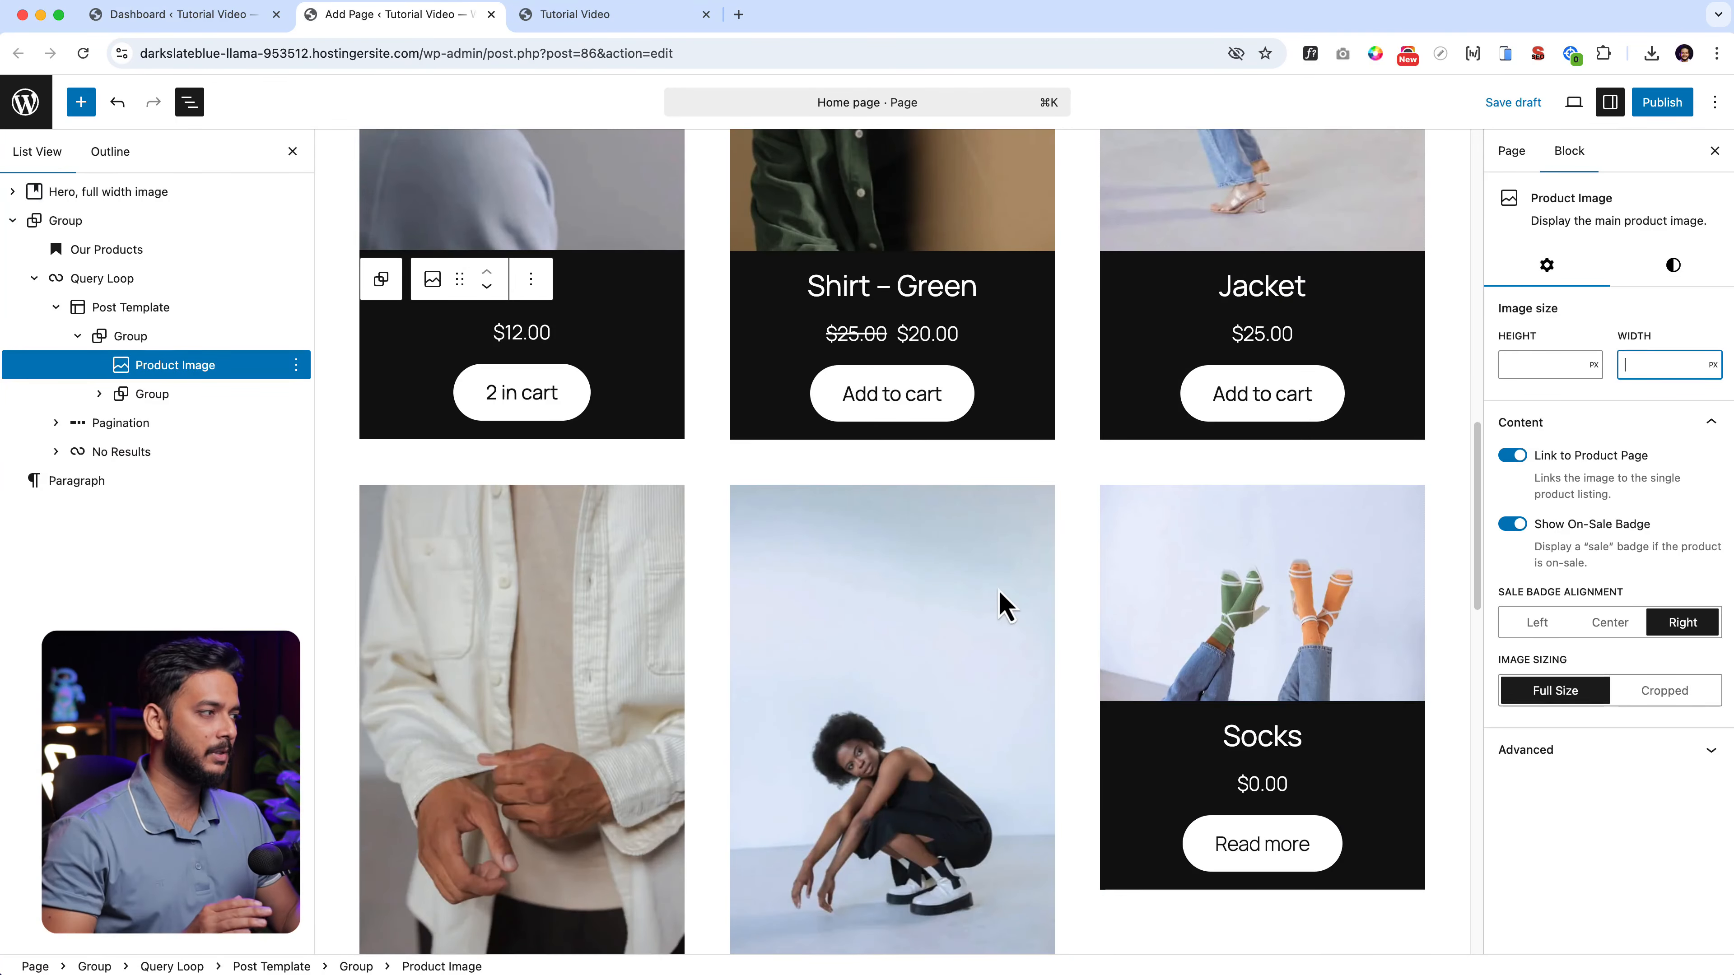
scroll(1003, 605, "up", 8)
scroll(853, 594, "down", 5)
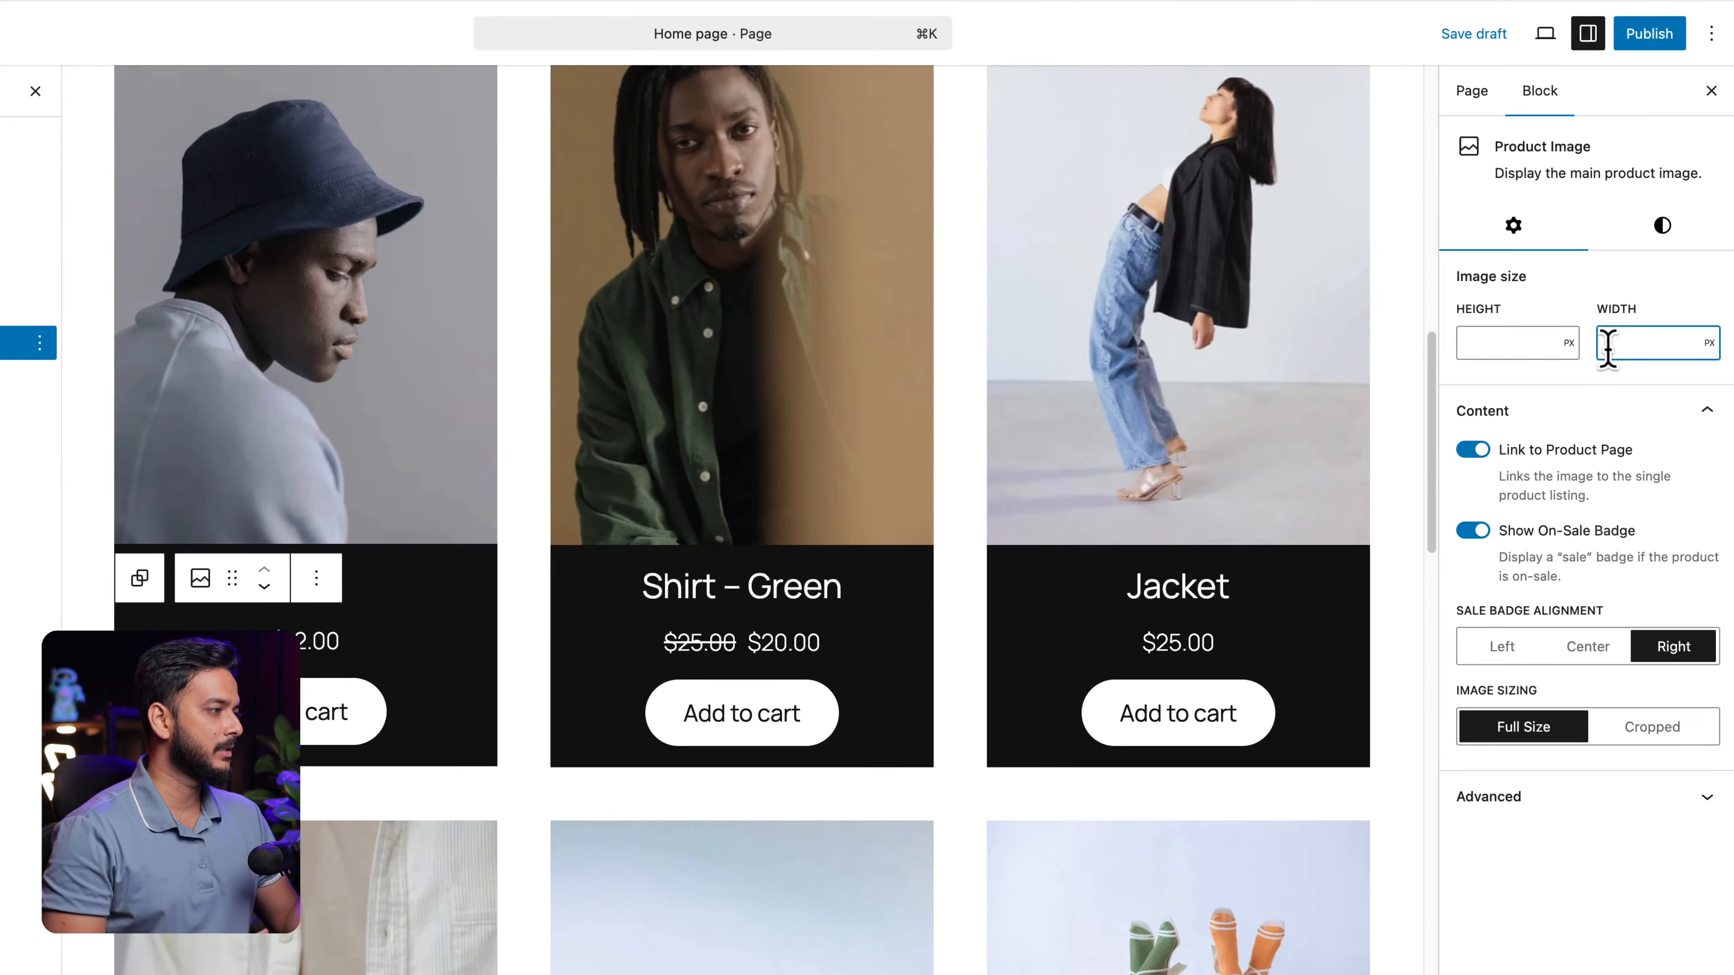
left_click(1527, 345)
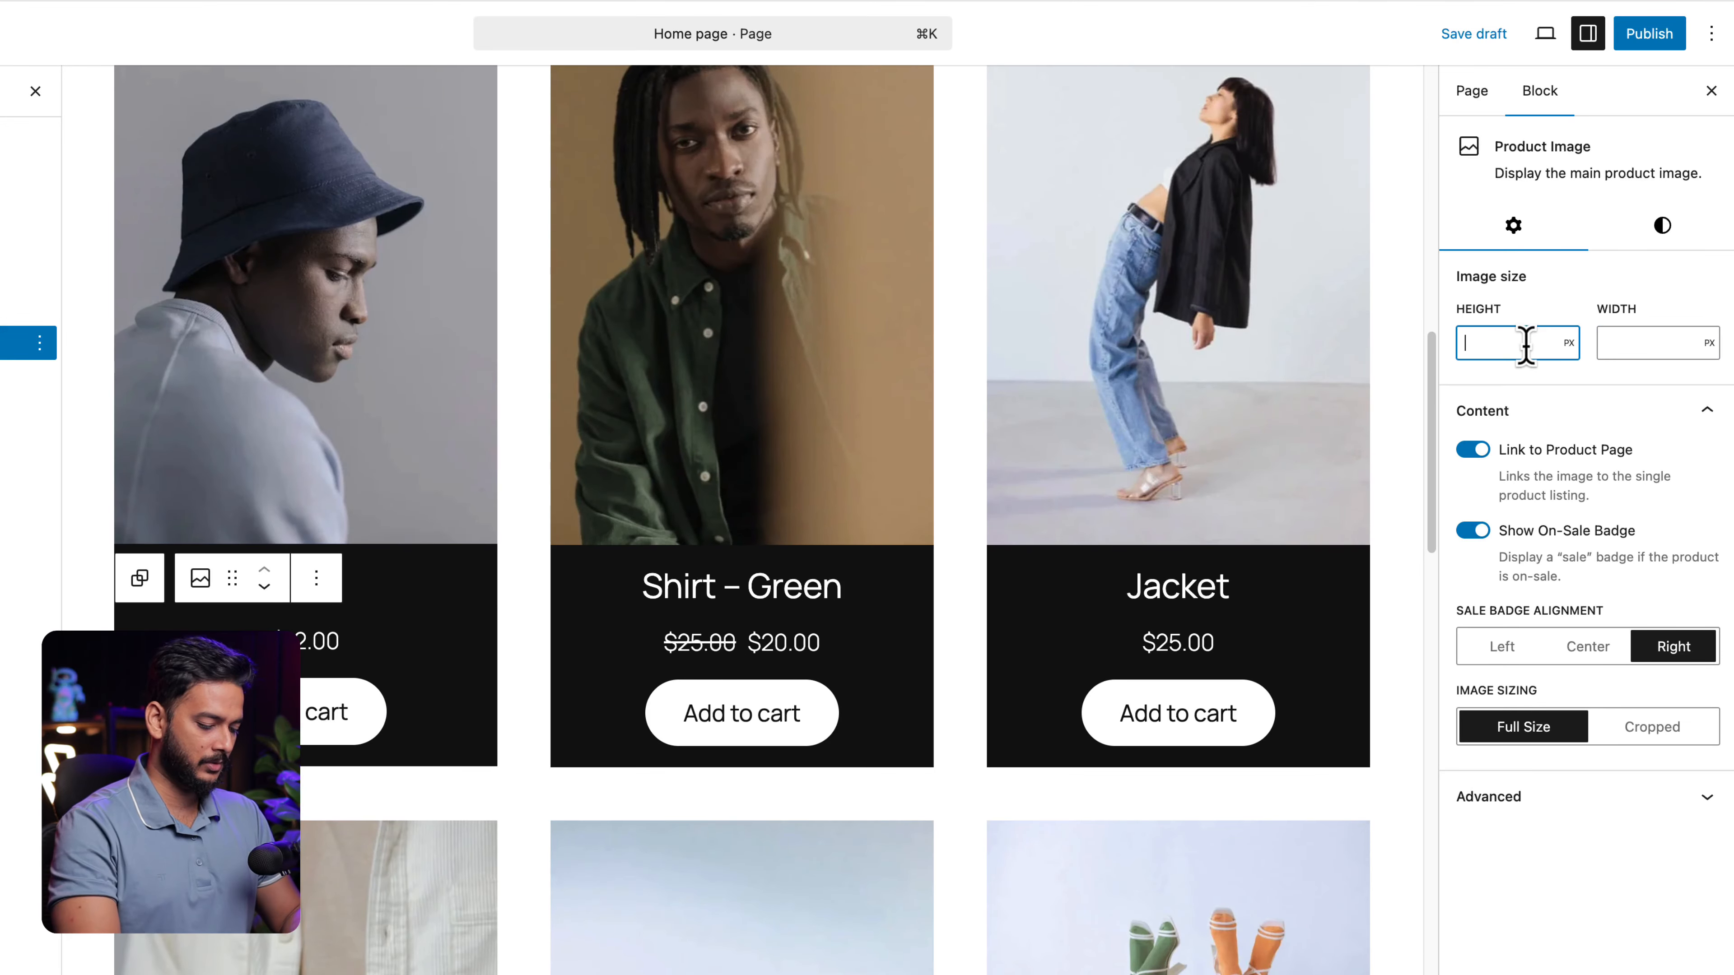
type("250")
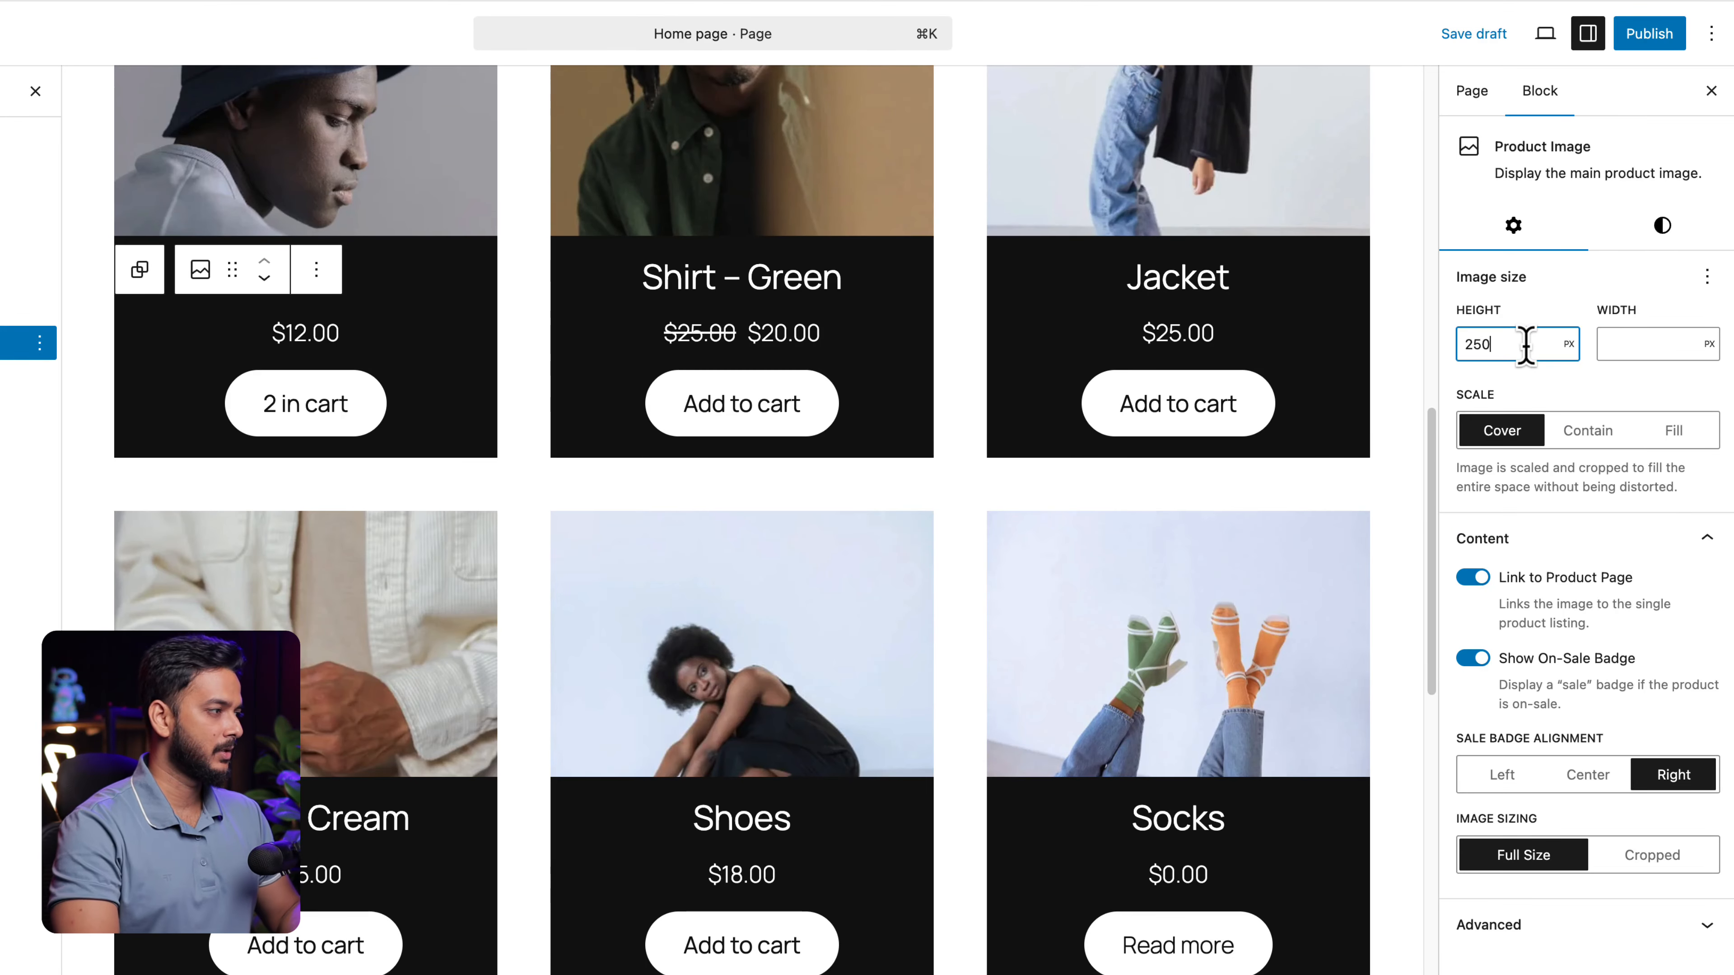
key("BackSpace")
type("3")
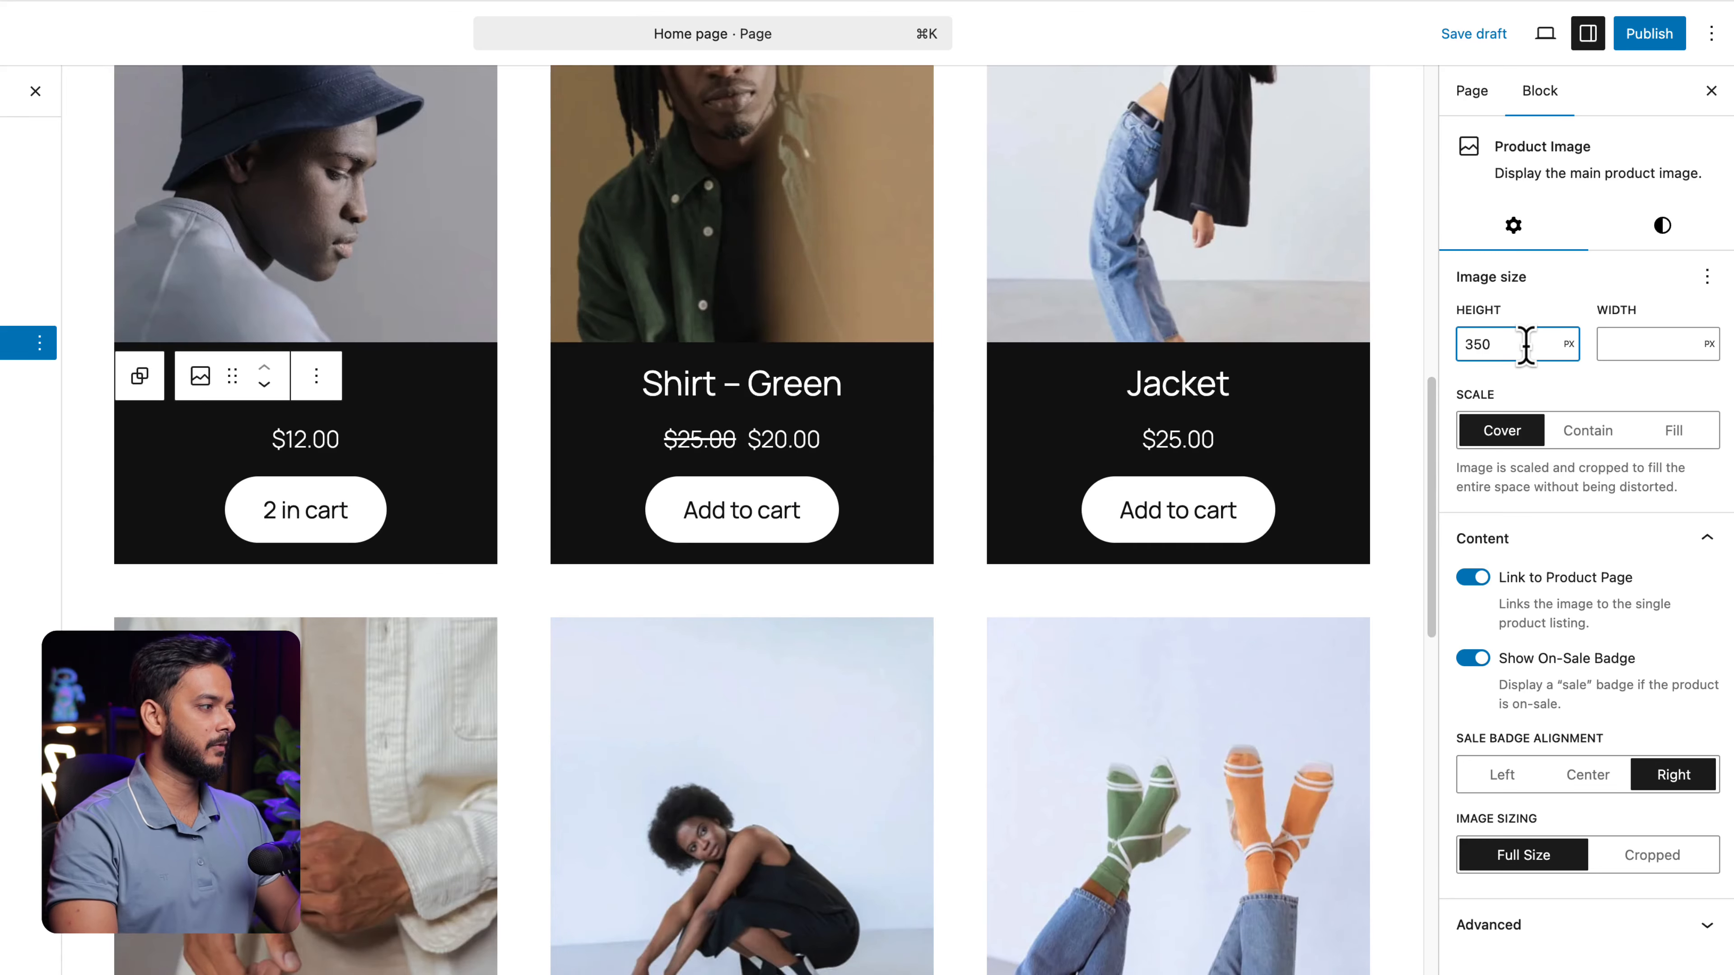
Set the border radius of the outer group around the product image and details to 20 px.
scroll(793, 554, "down", 1)
scroll(812, 573, "up", 10)
scroll(810, 563, "down", 3)
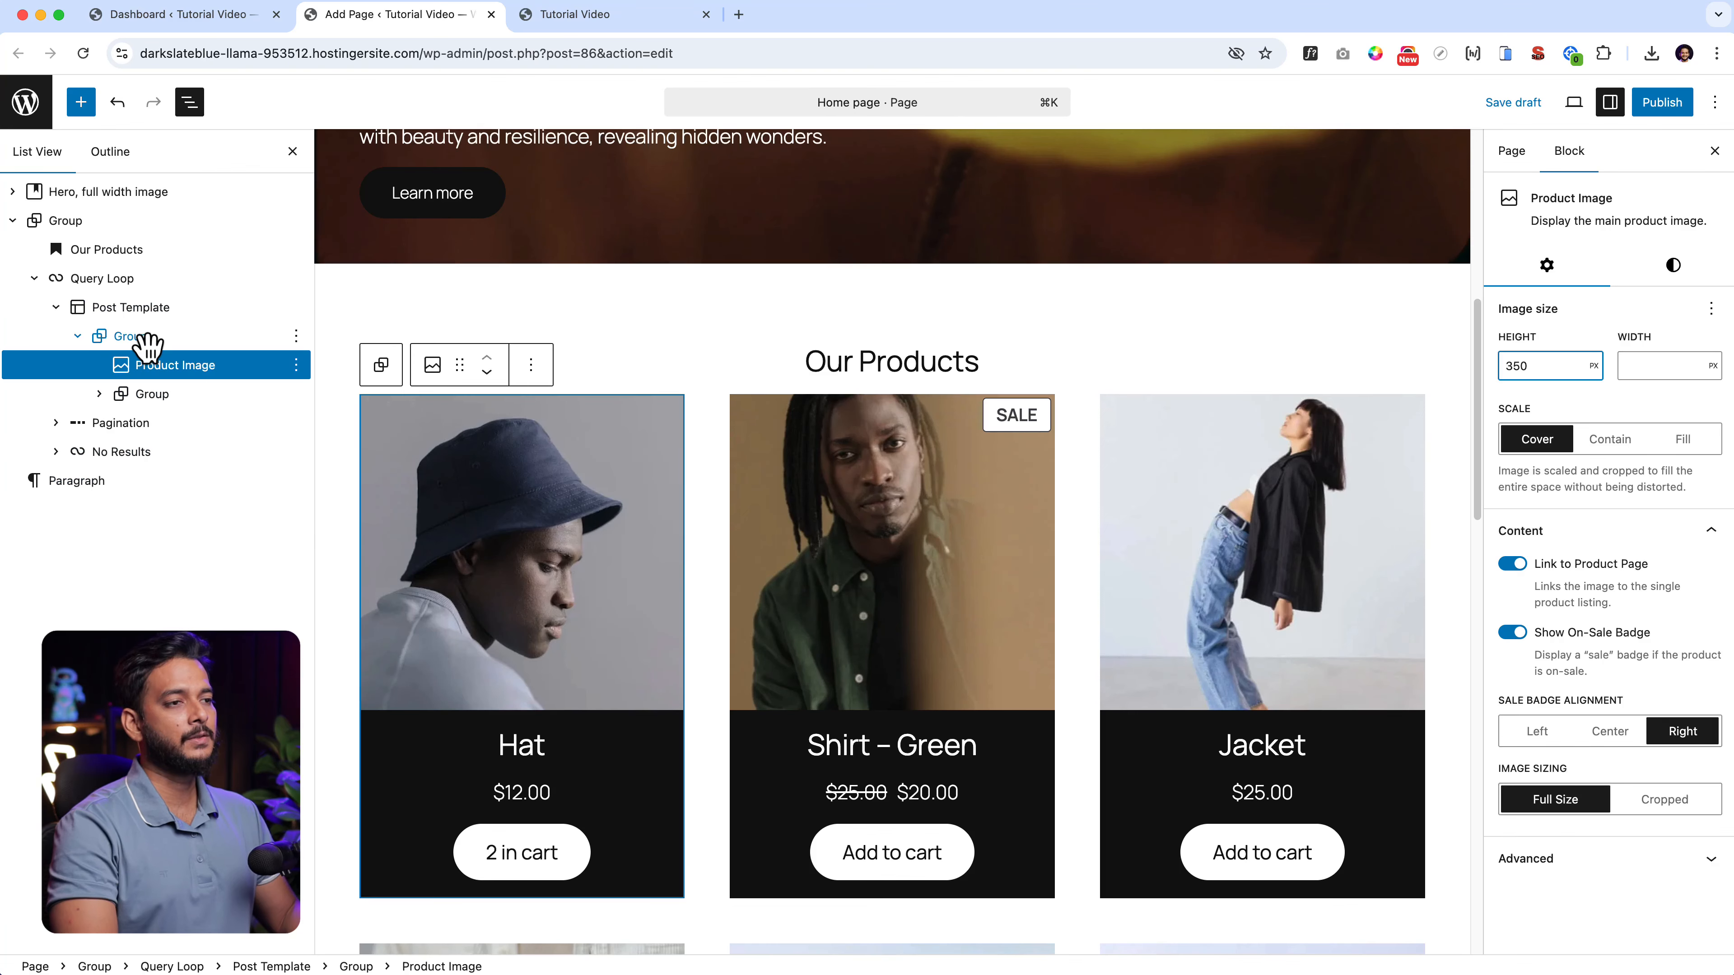
left_click(140, 336)
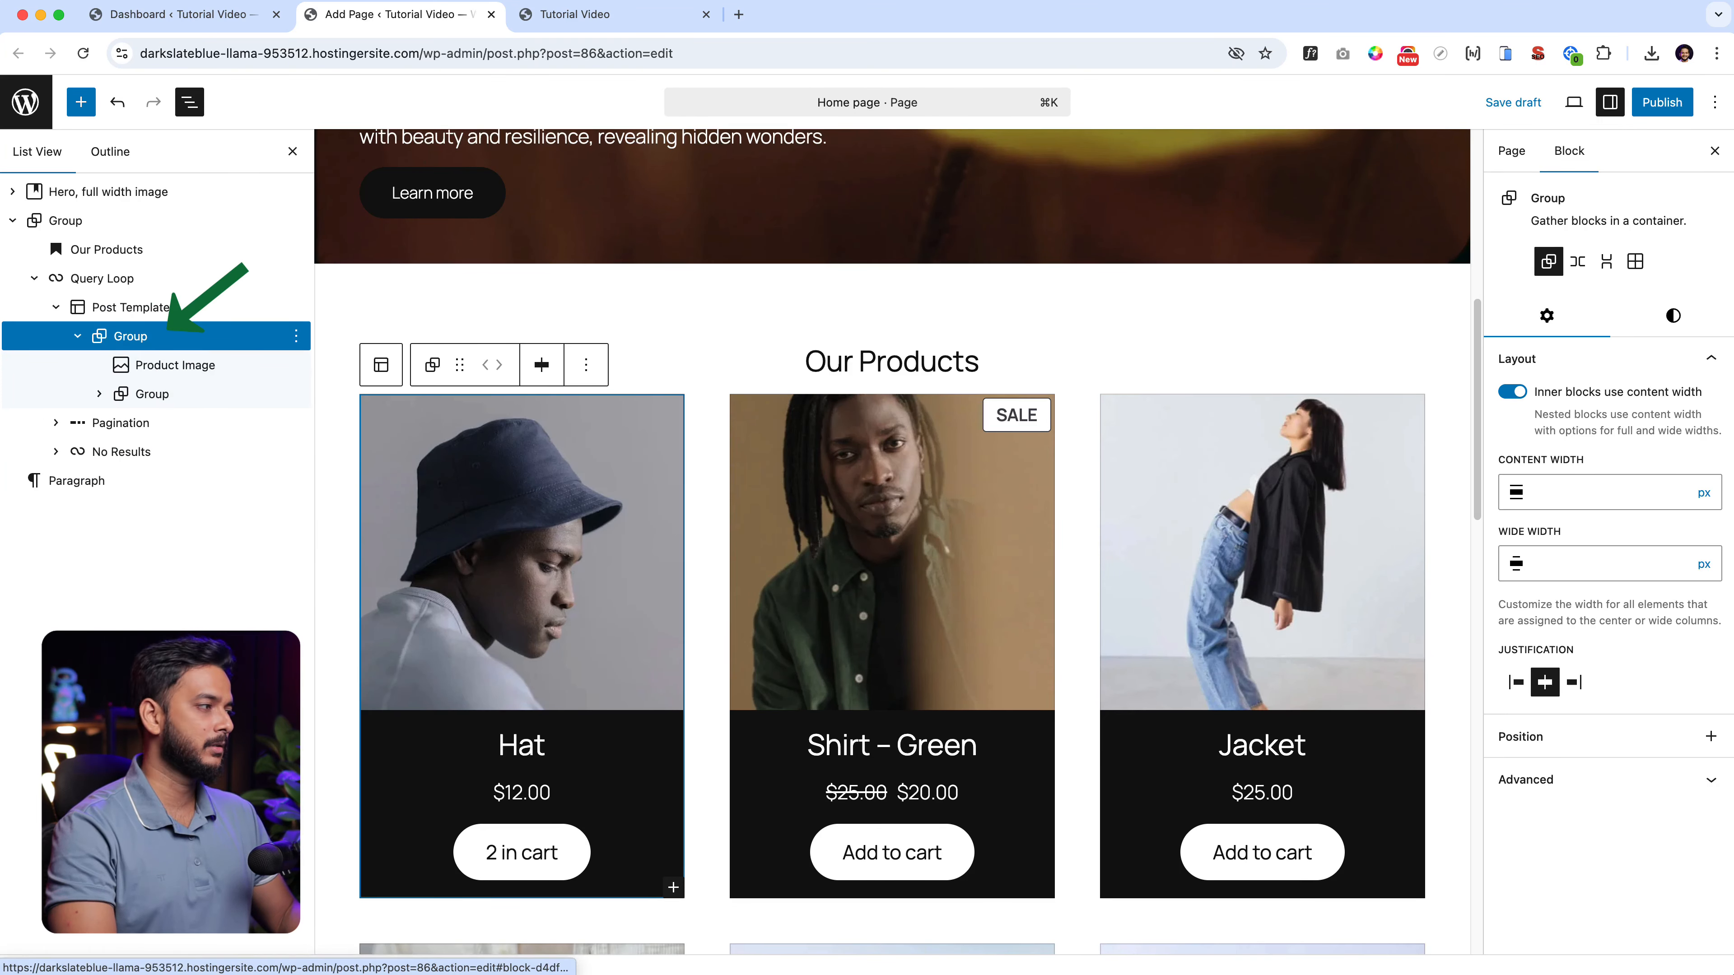
left_click(1672, 315)
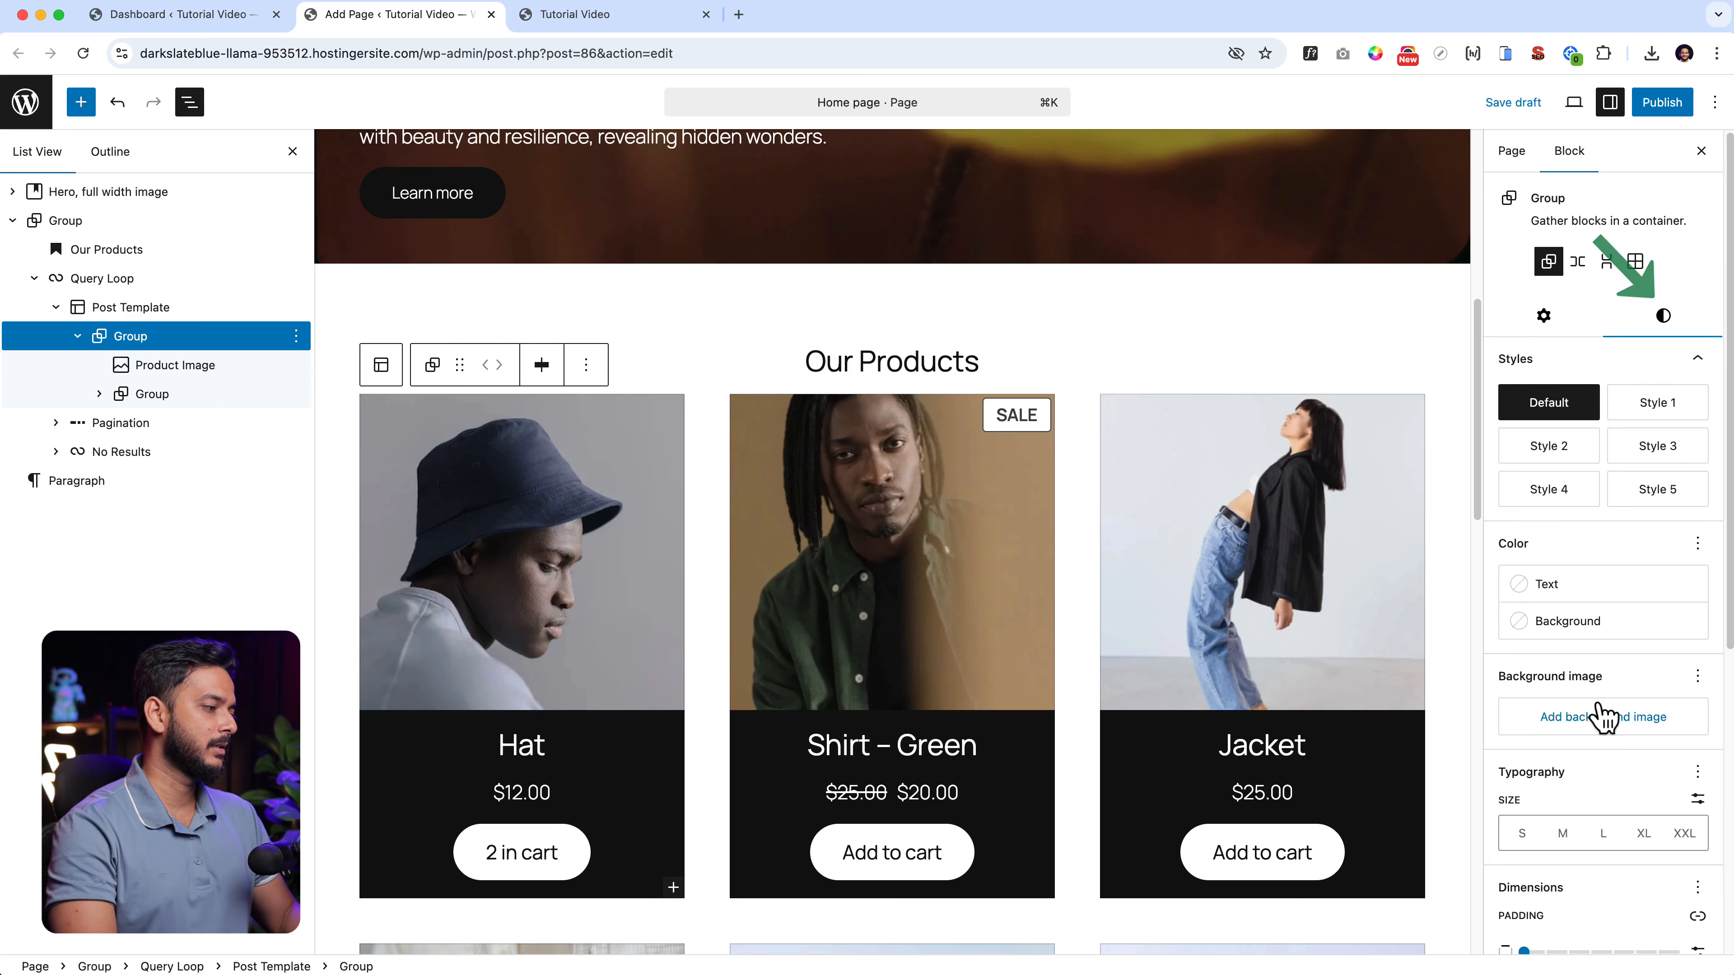
scroll(1597, 717, "down", 5)
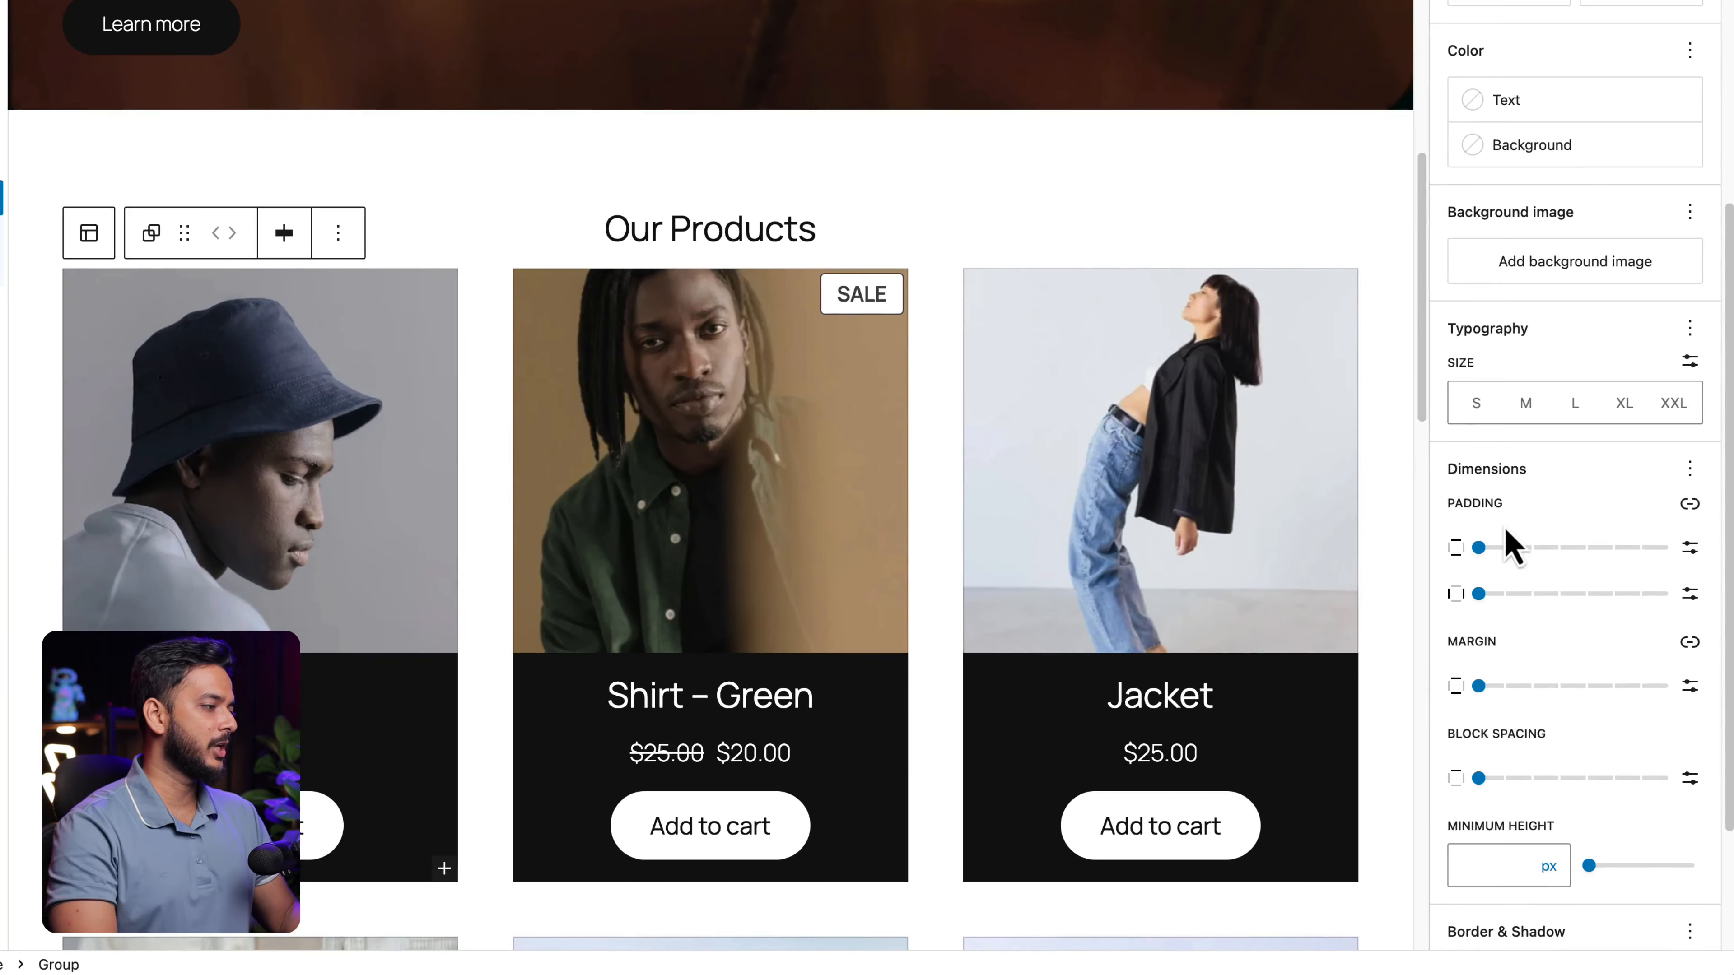
scroll(1512, 829, "down", 4)
left_click(1517, 818)
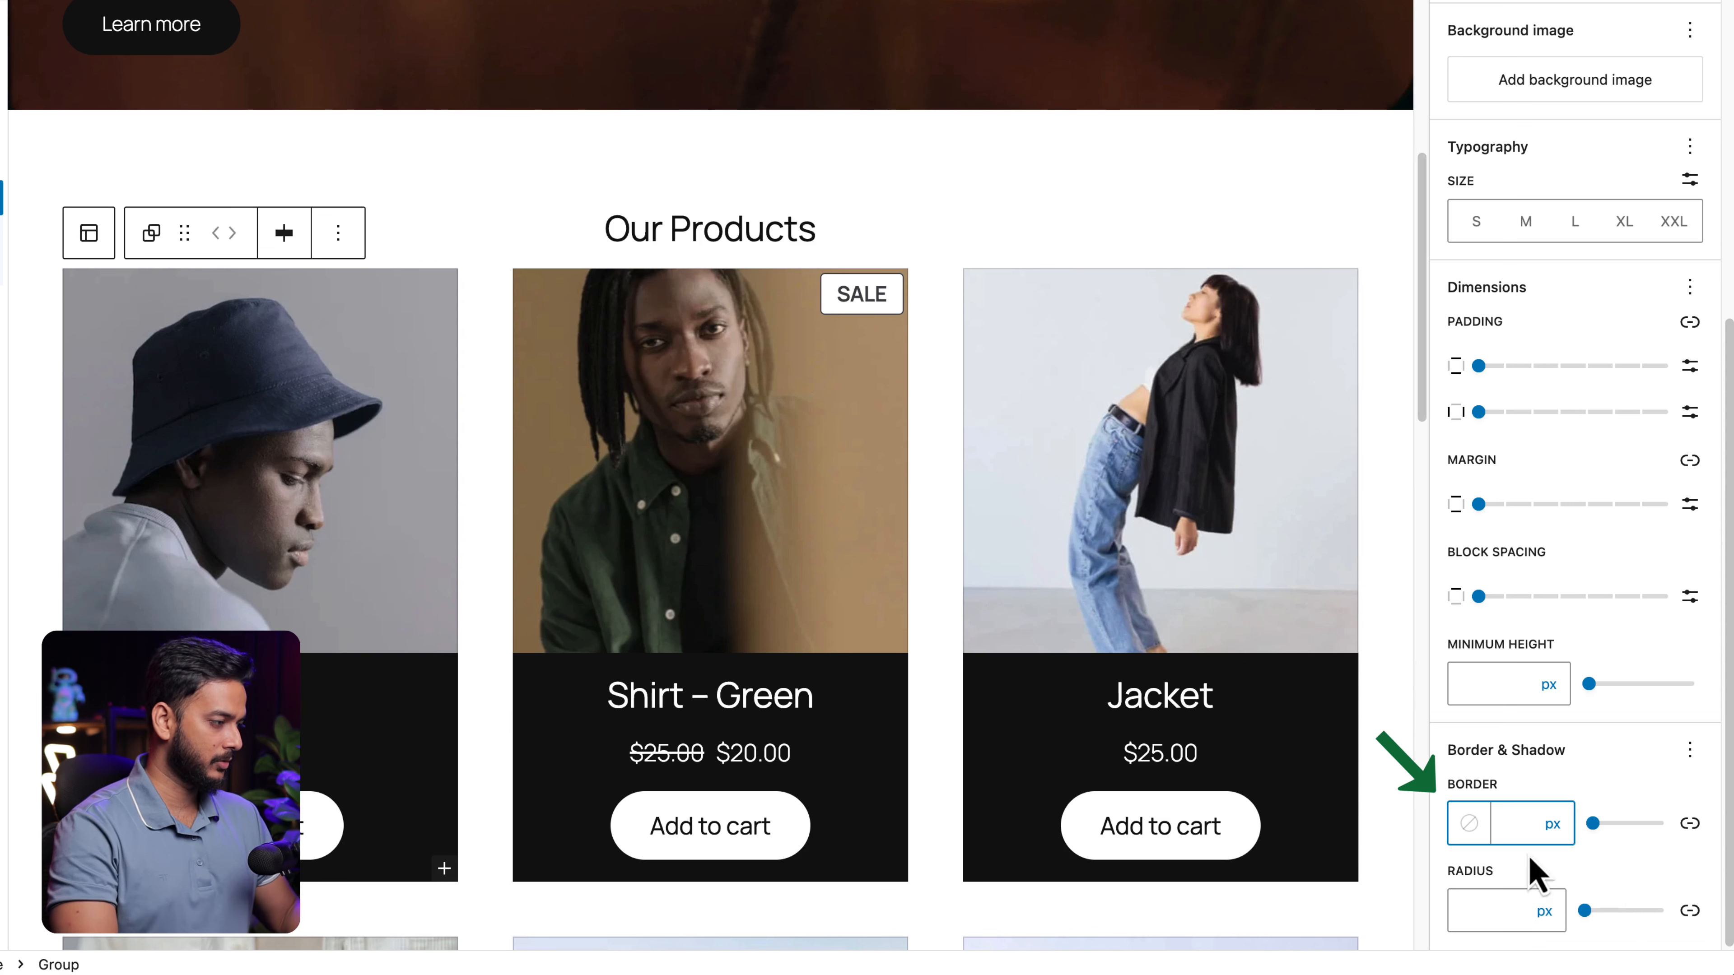
left_click(1495, 910)
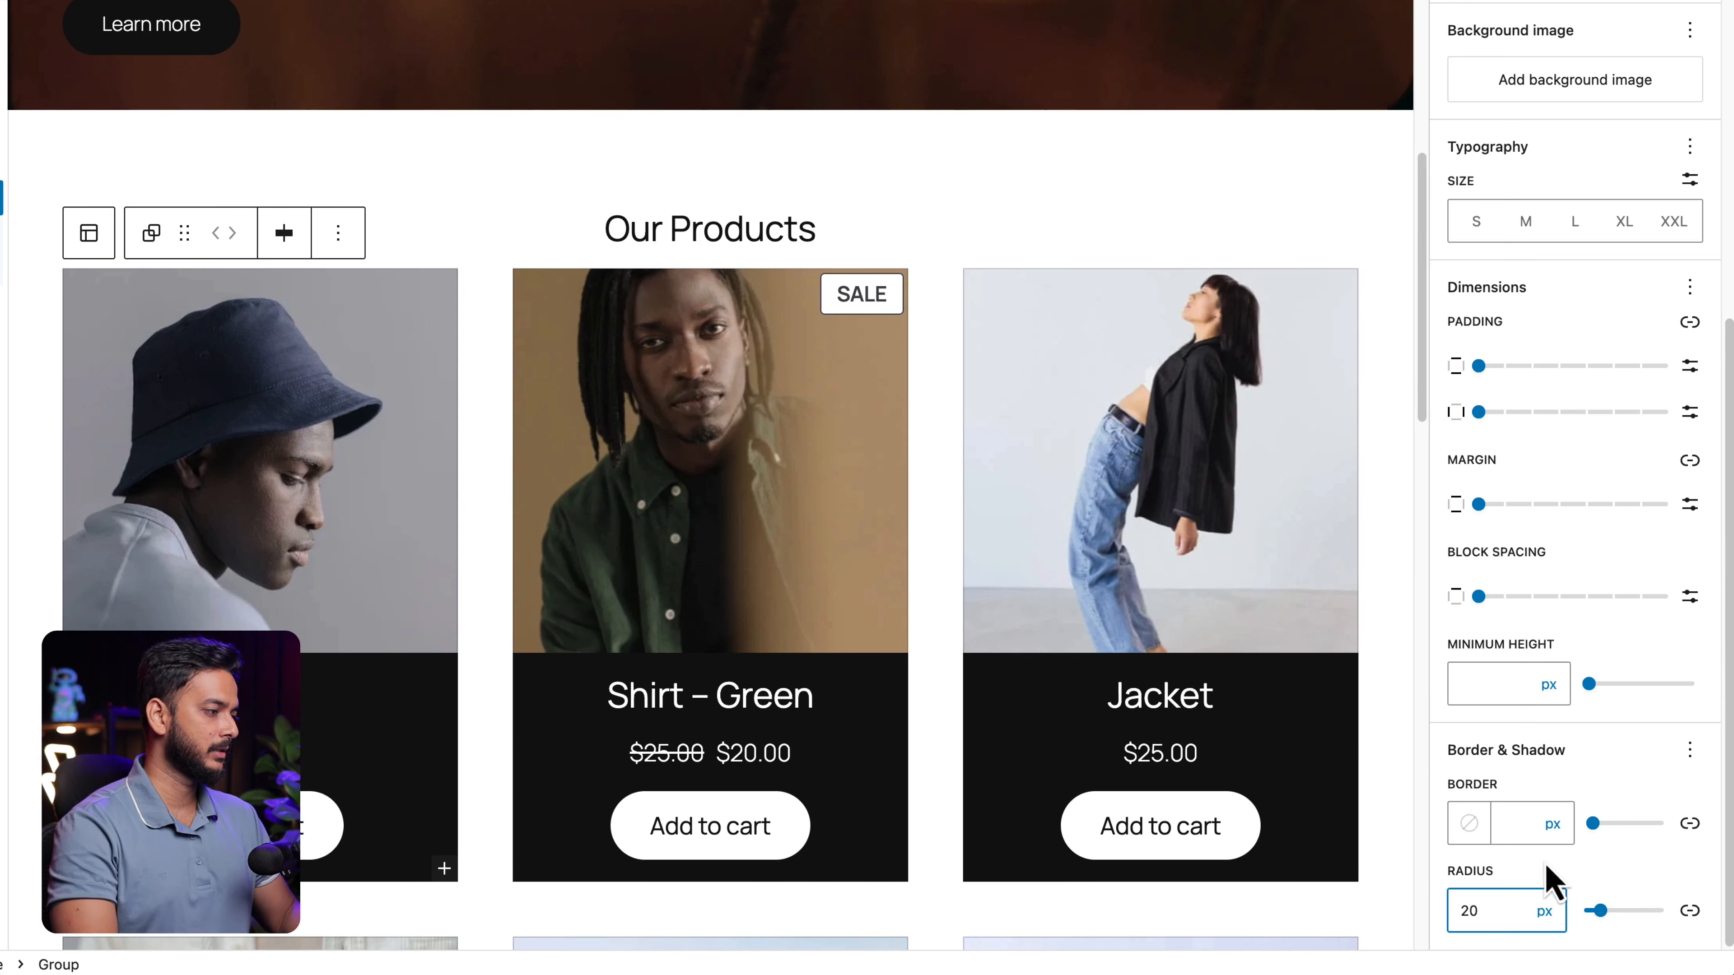
Try a 19 px border radius on the outer group and set it back to 20 px.
left_click_drag(1596, 923, 1604, 922)
left_click(1500, 909)
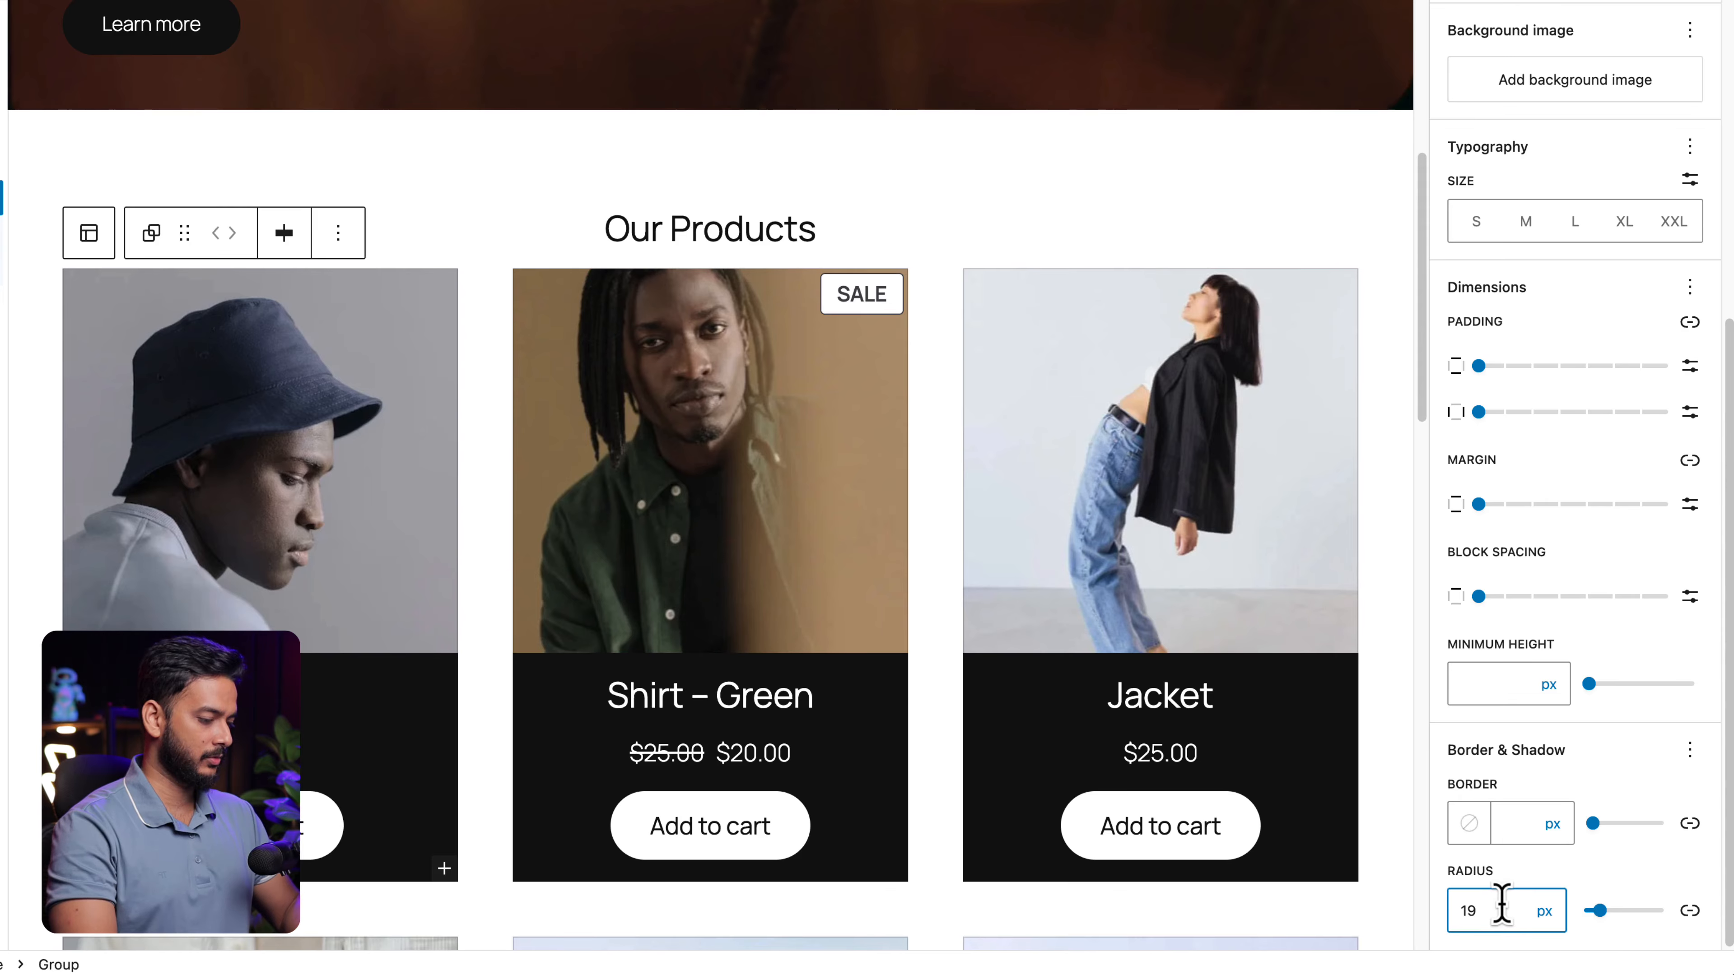
key("Up")
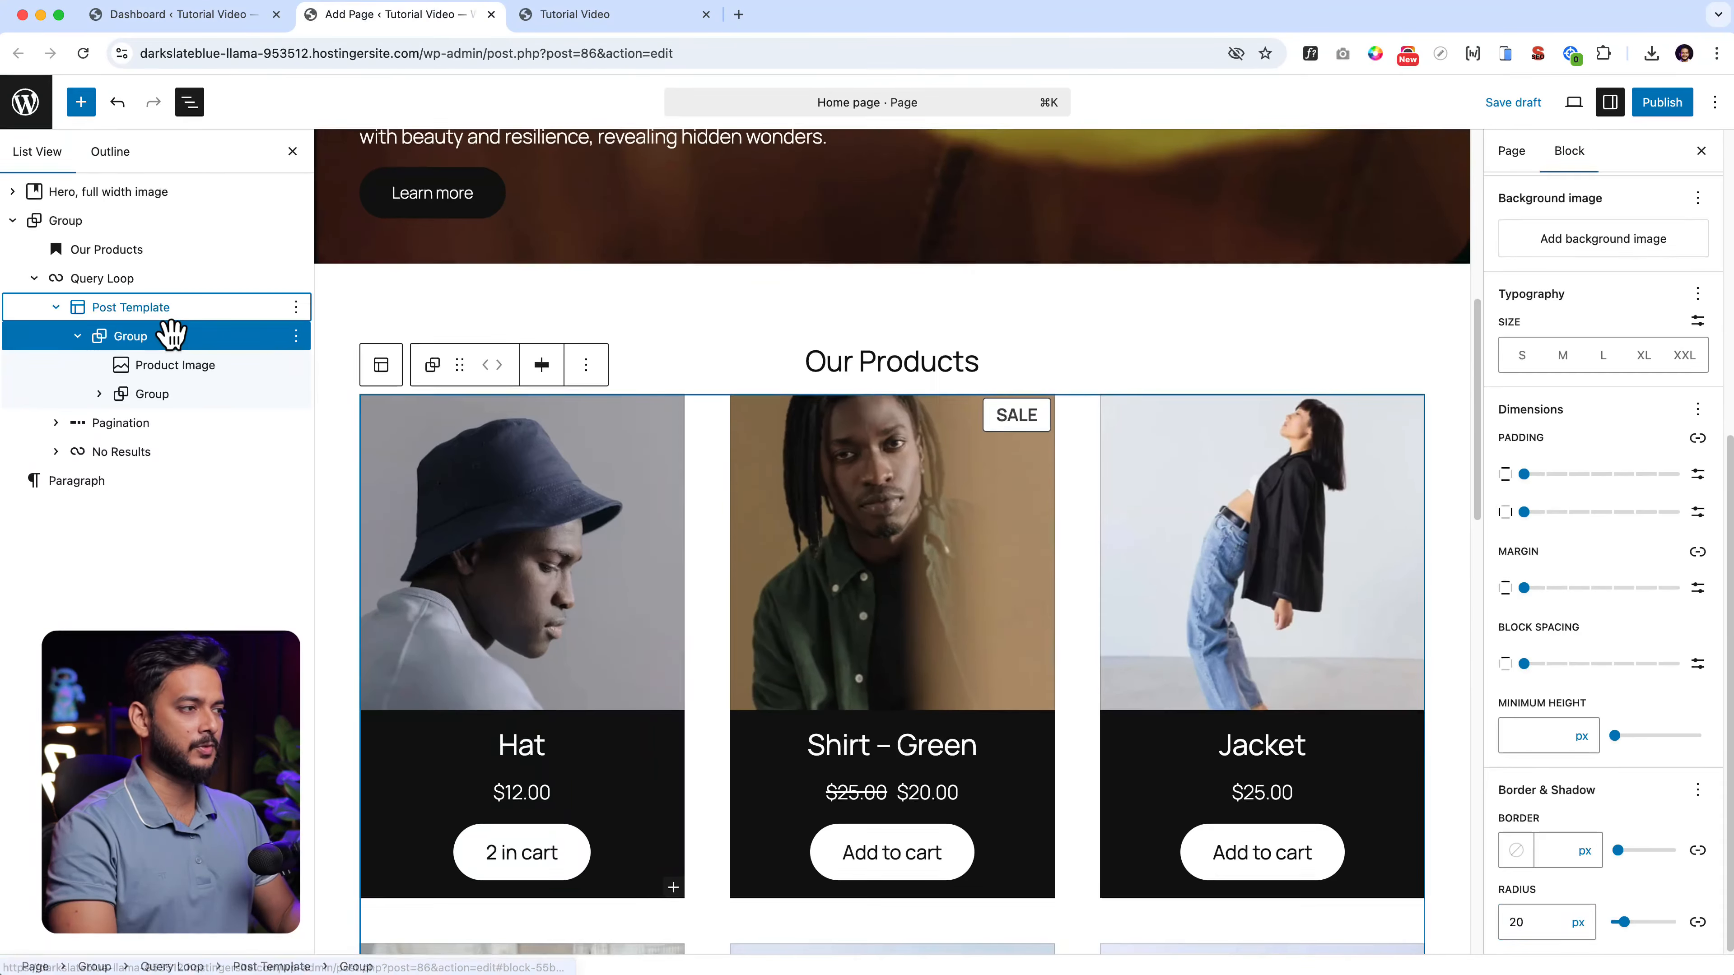
Add a border radius of 20 px to the Post Template block in the Query Loop.
left_click(172, 318)
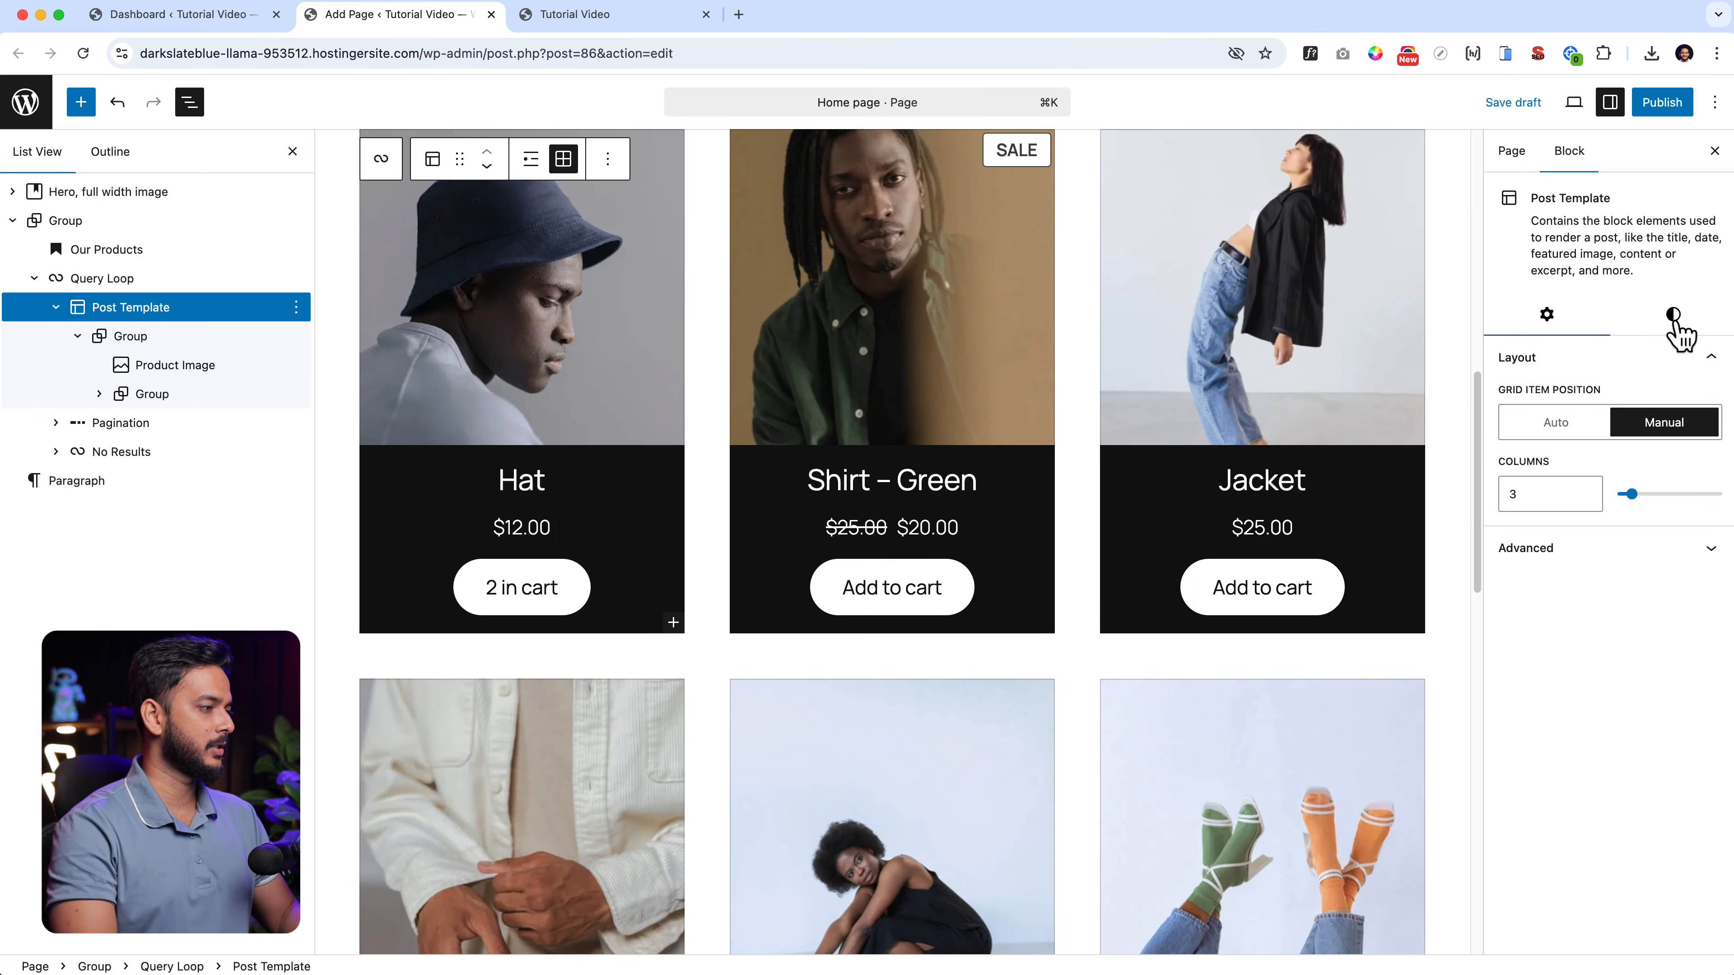
left_click(1672, 316)
left_click(1715, 725)
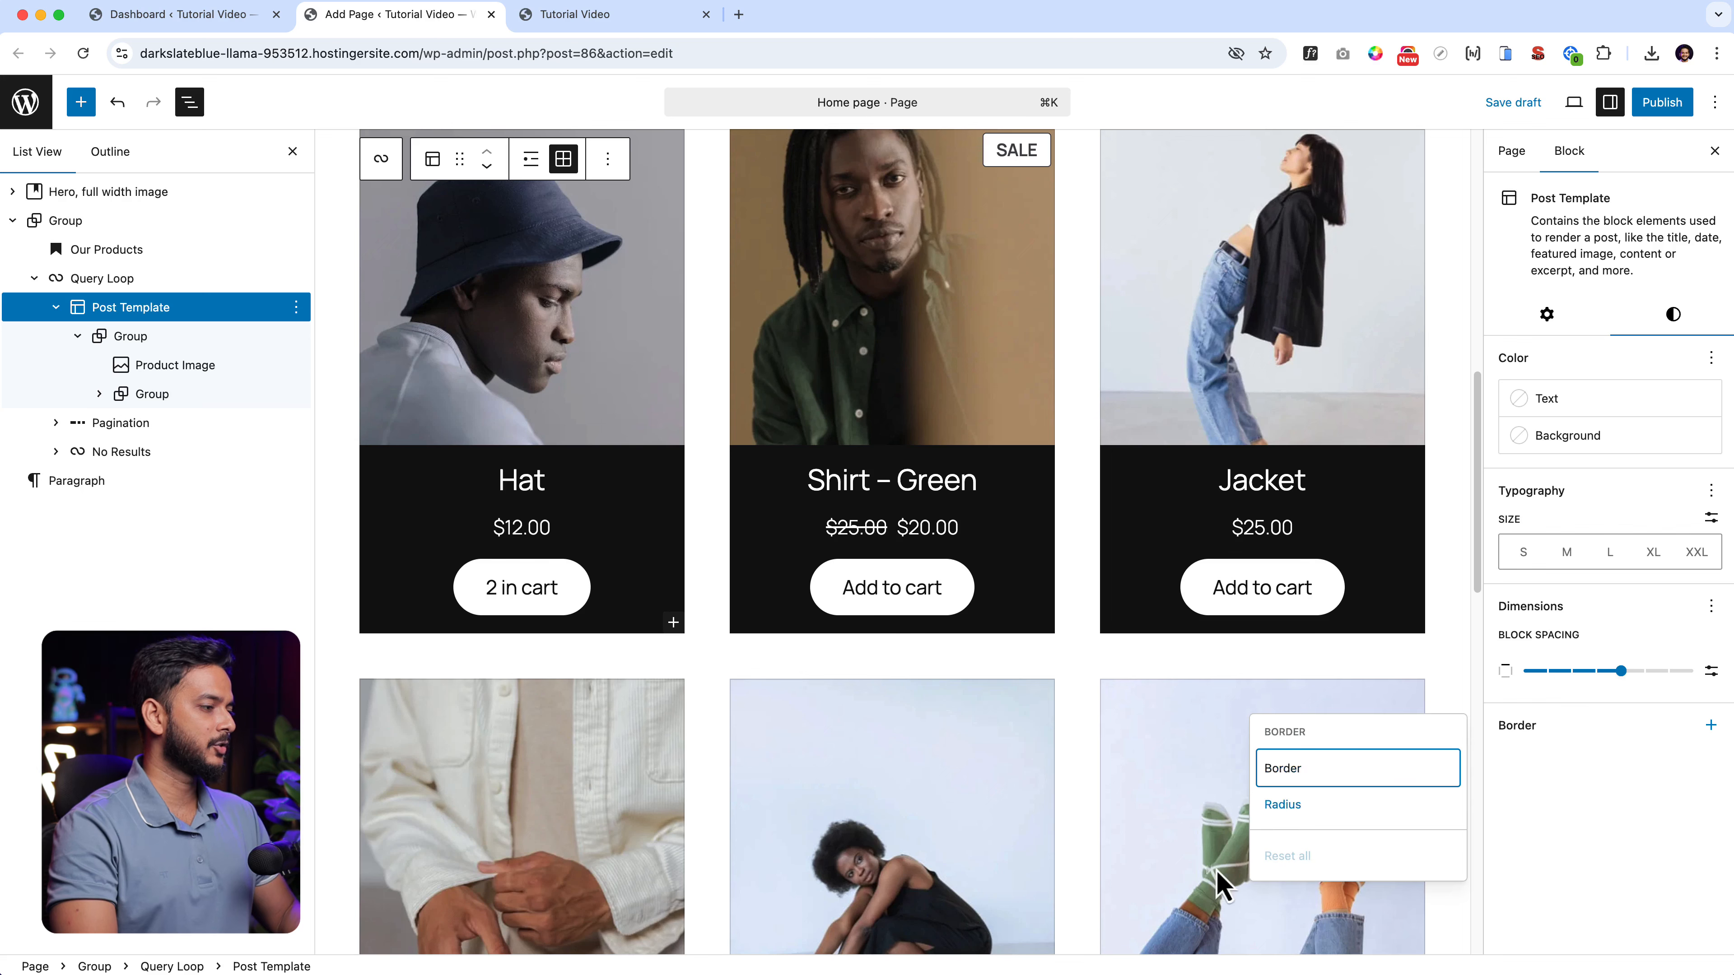
left_click(1335, 813)
left_click(1544, 785)
type("20")
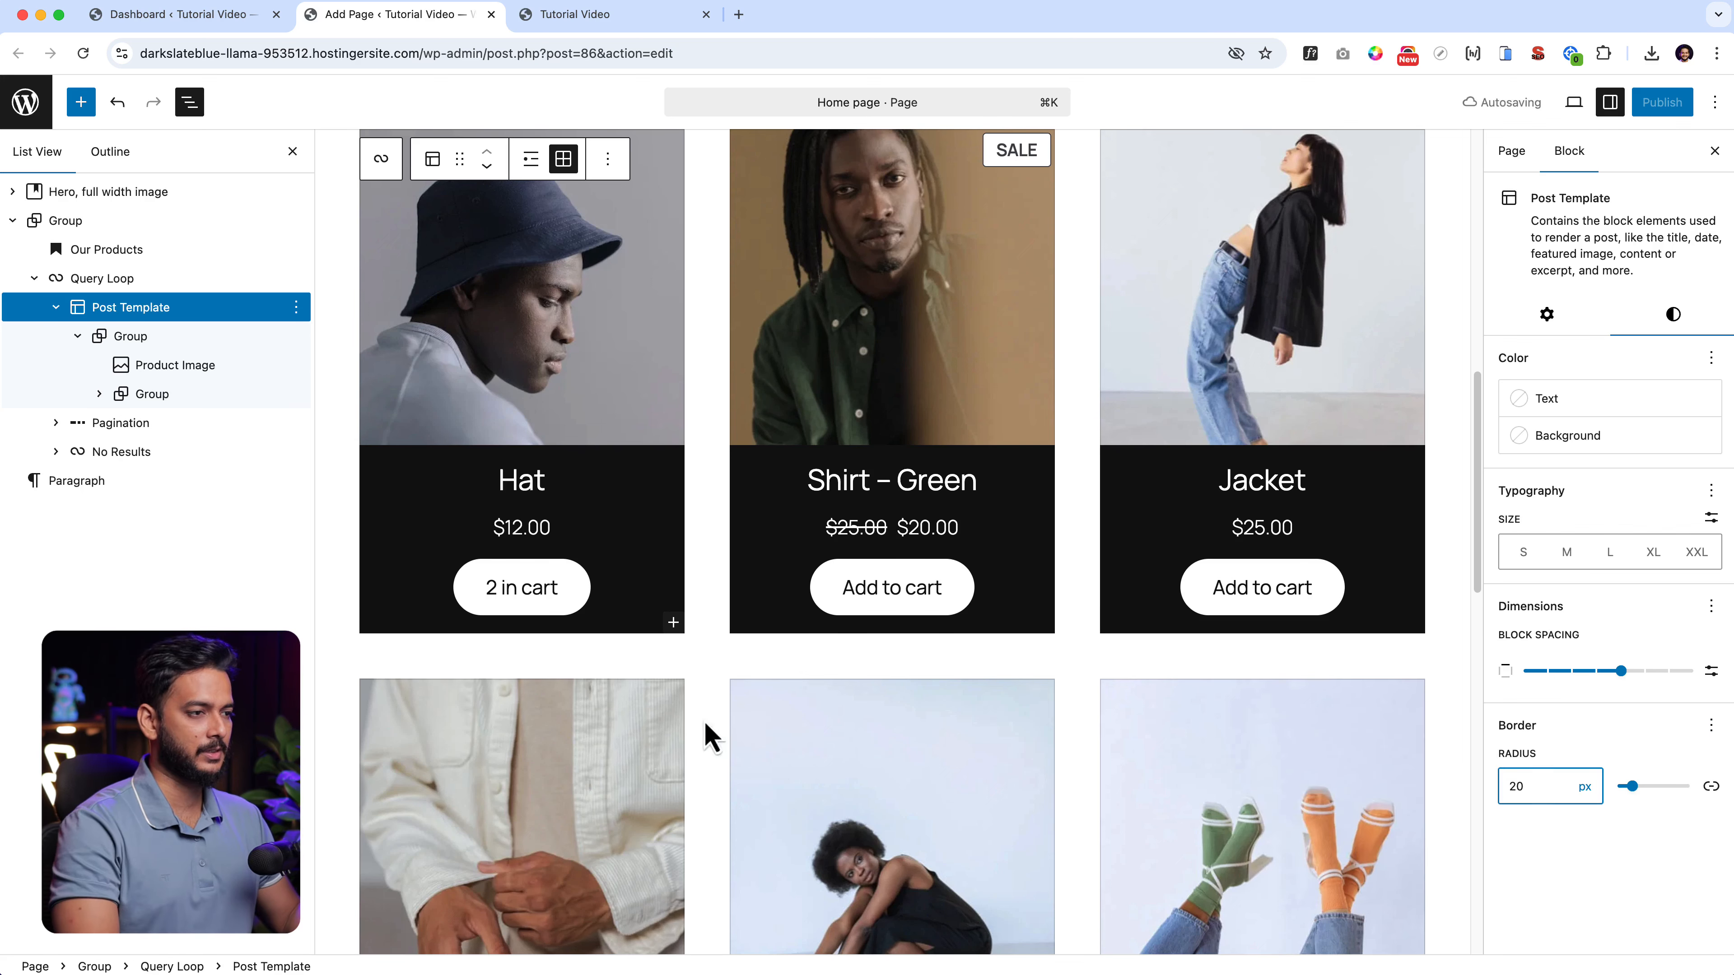
Try a 17 px border on the outer group around the product image and details, and review the cards.
scroll(478, 437, "up", 3)
left_click(483, 437)
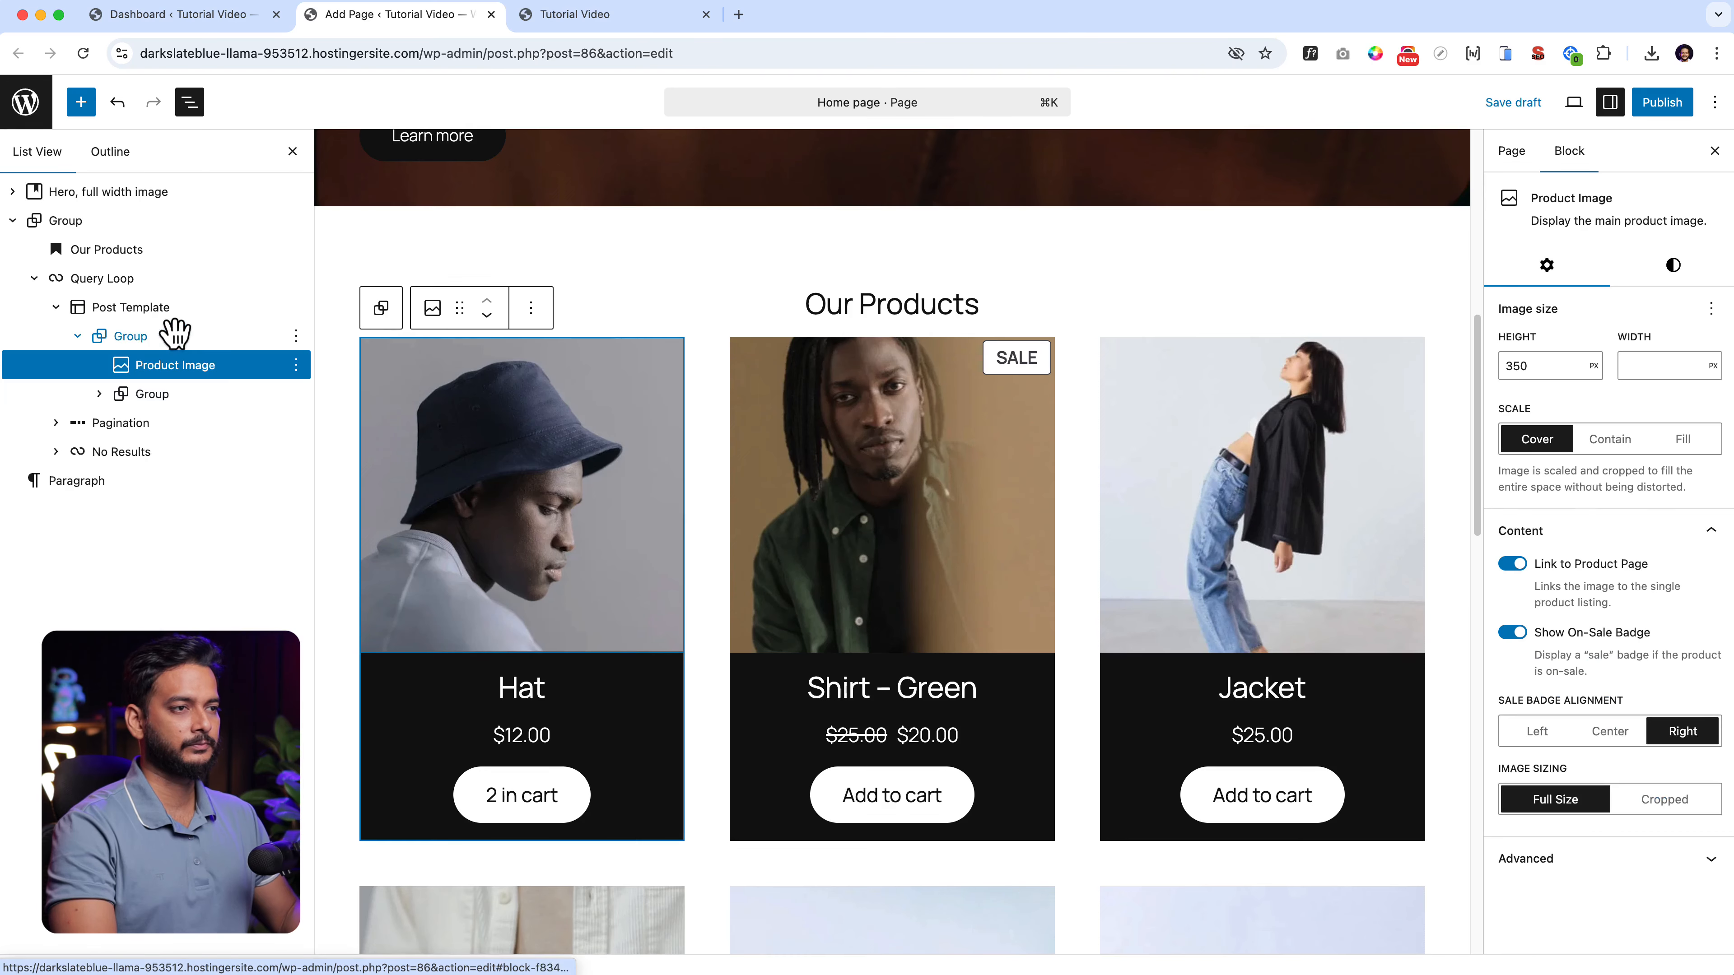
left_click(172, 309)
left_click(167, 341)
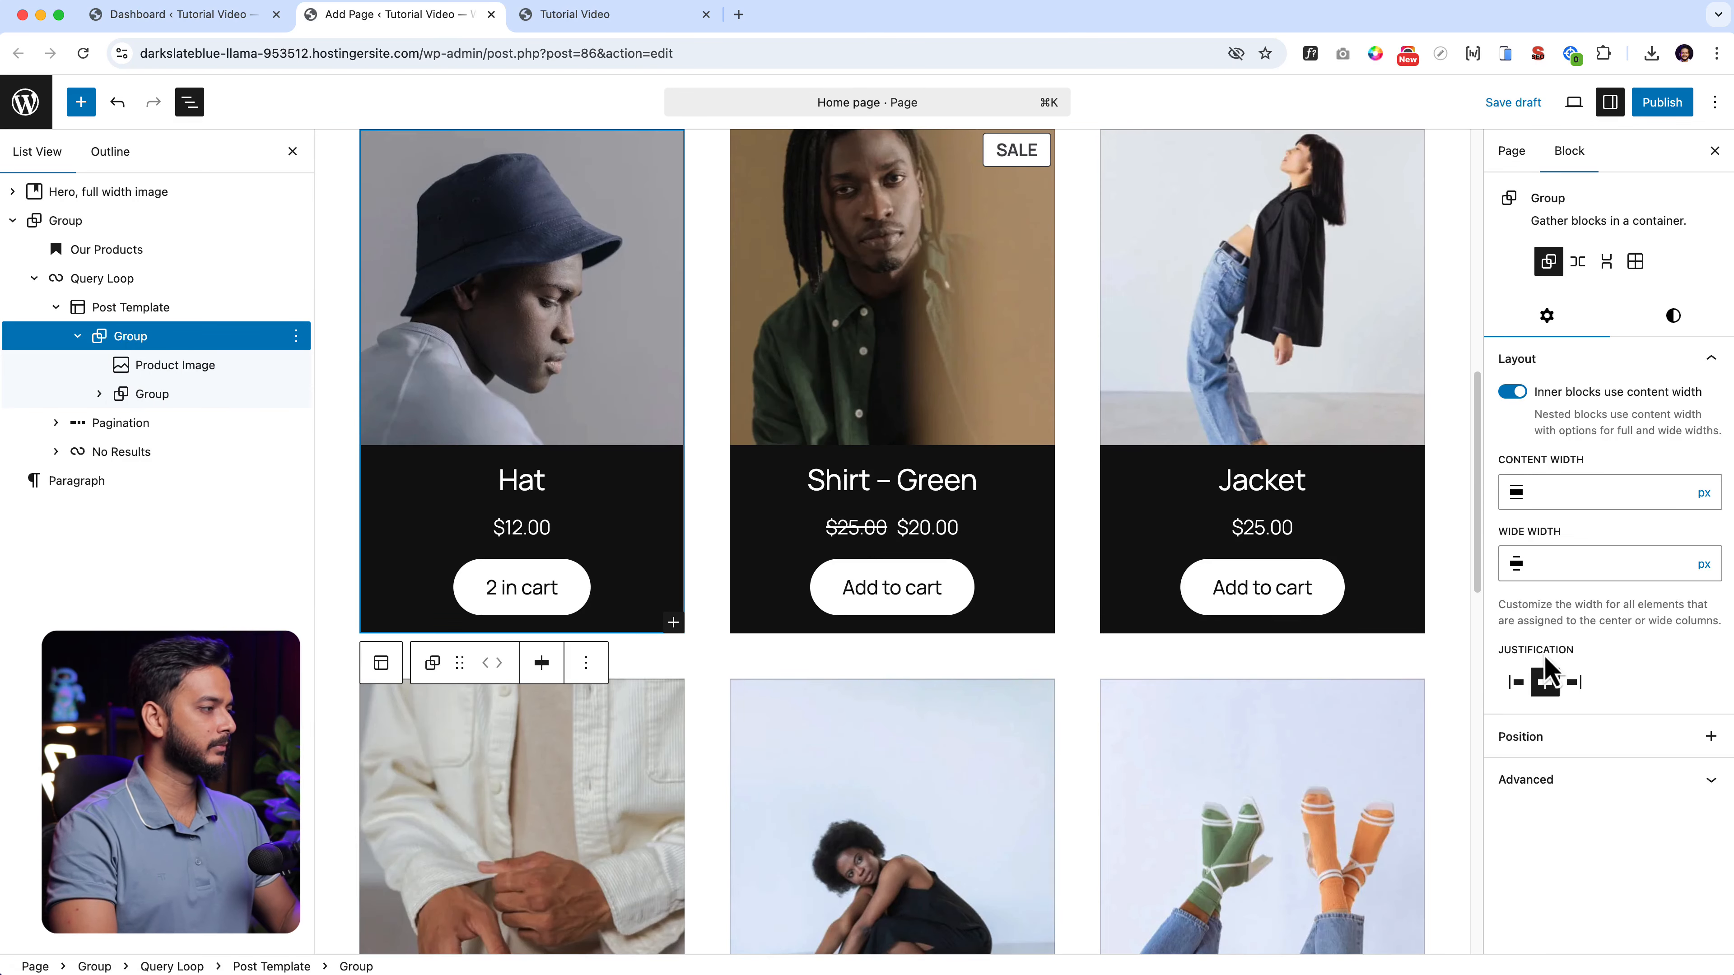
left_click(1696, 318)
scroll(1574, 794, "down", 6)
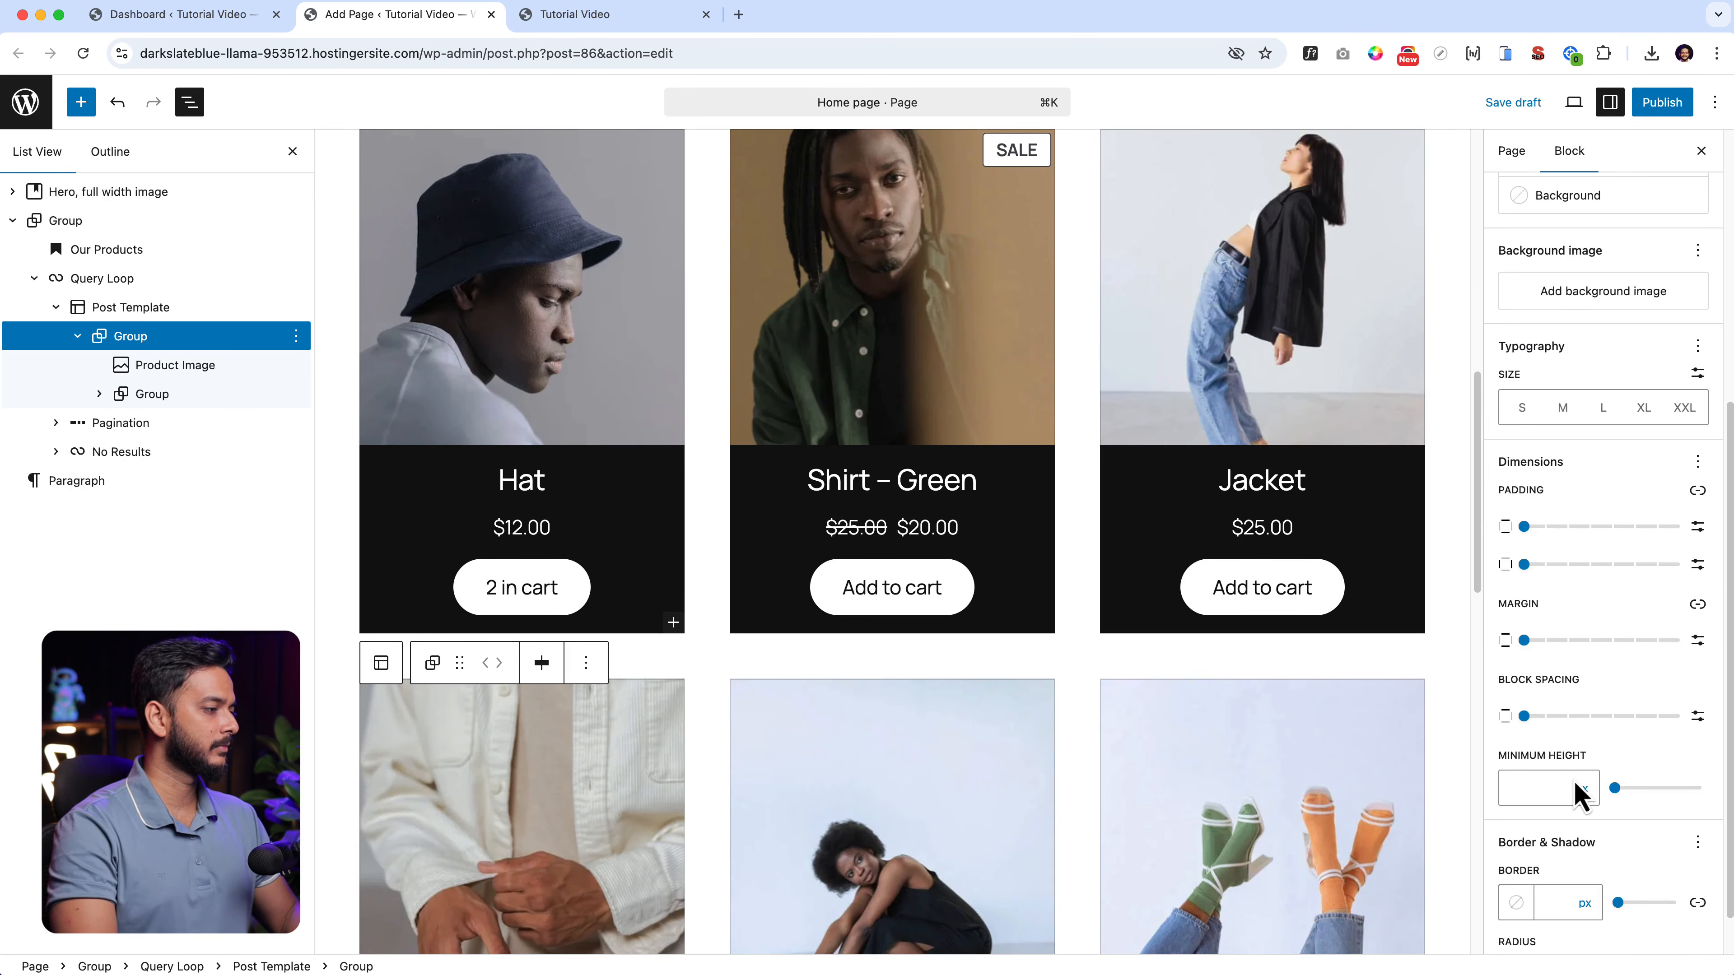
scroll(1563, 887, "down", 1)
mouse_move(1619, 859)
left_mouse_down()
mouse_move(1671, 863)
mouse_move(1615, 870)
mouse_move(1633, 881)
left_mouse_up()
scroll(786, 492, "up", 6)
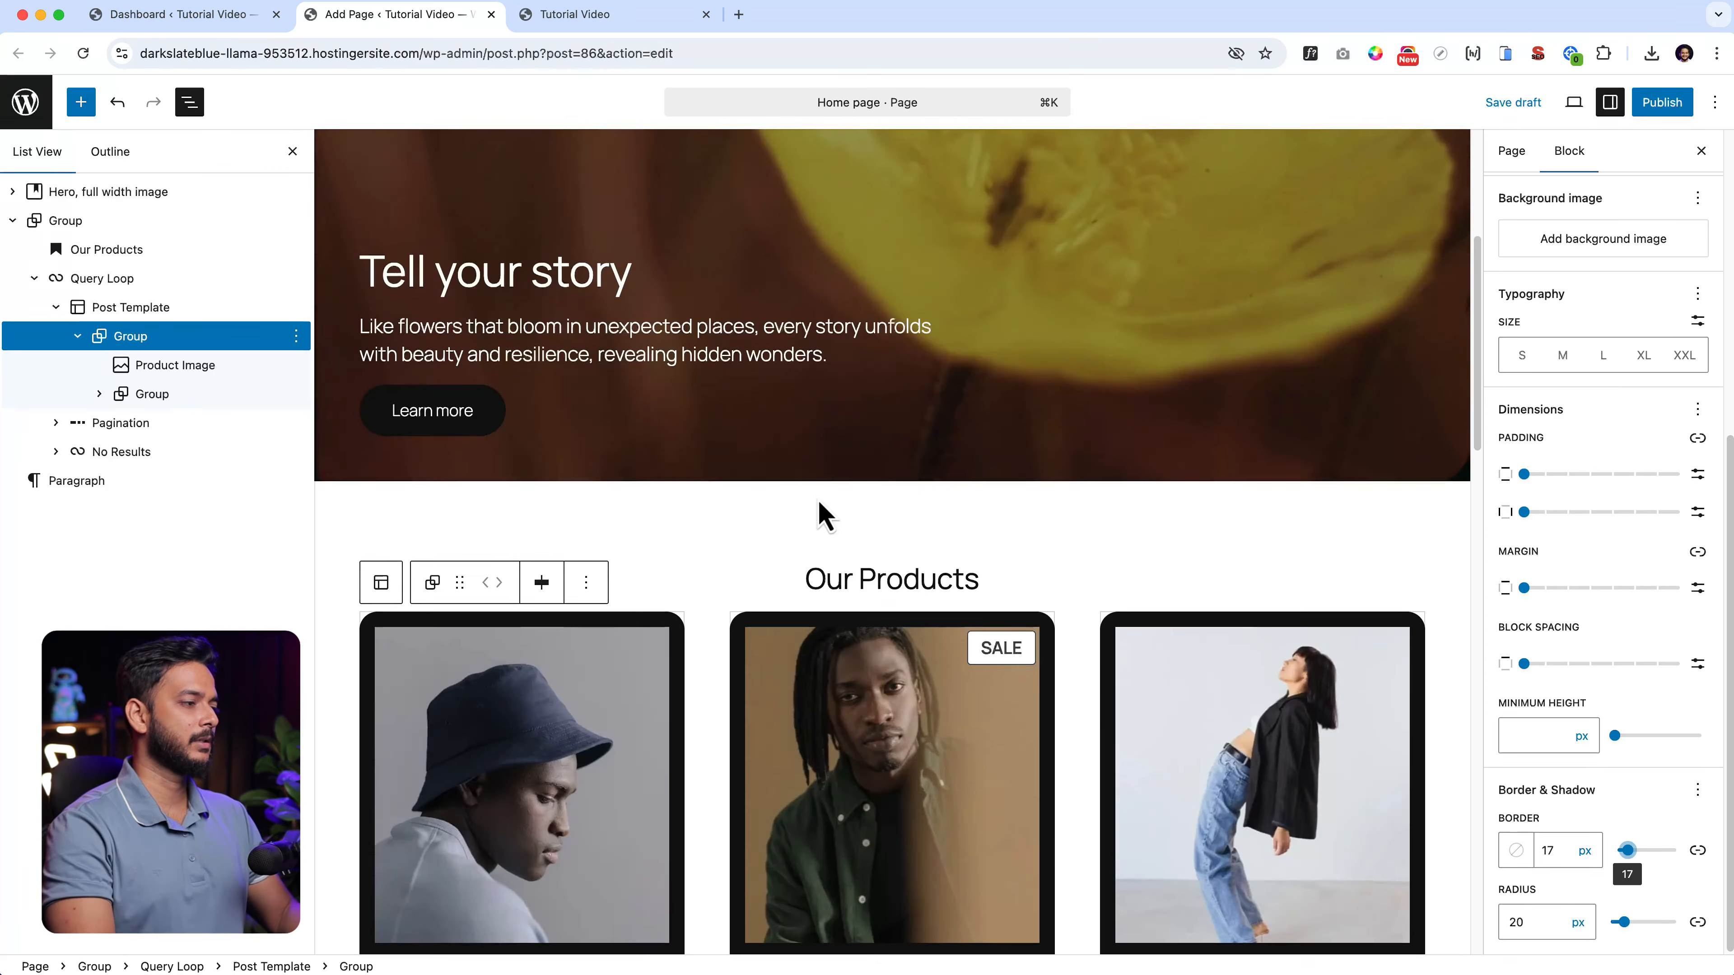
scroll(846, 683, "up", 2)
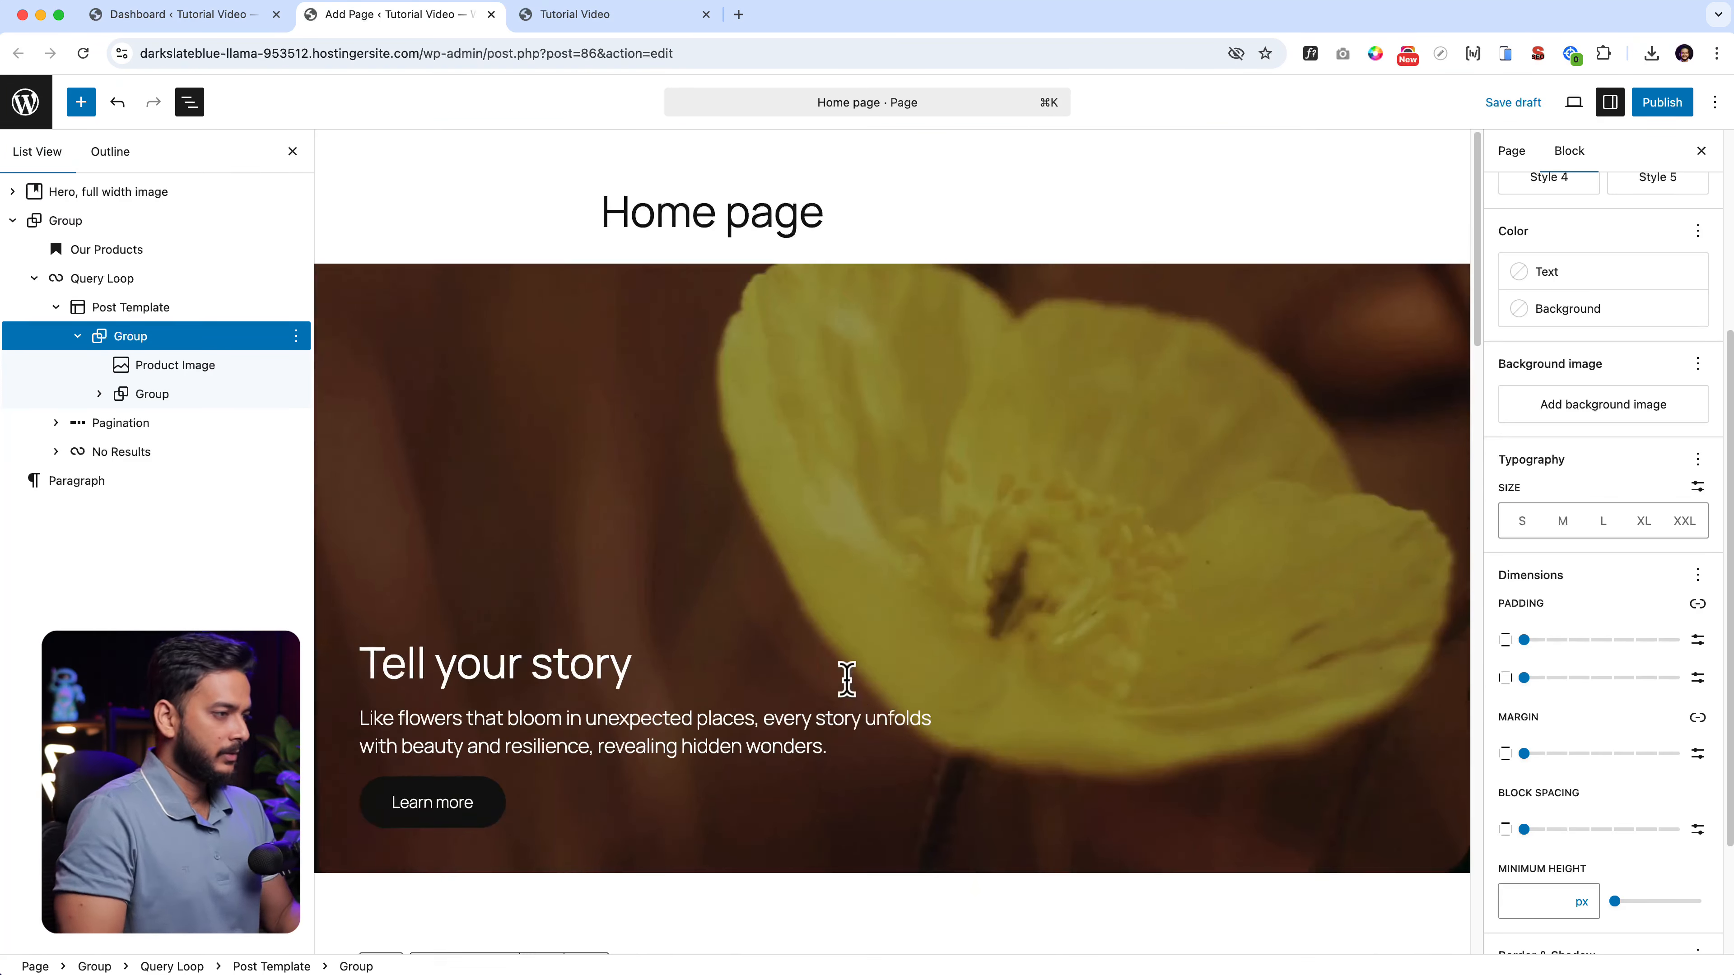
scroll(846, 683, "down", 10)
scroll(861, 693, "down", 4)
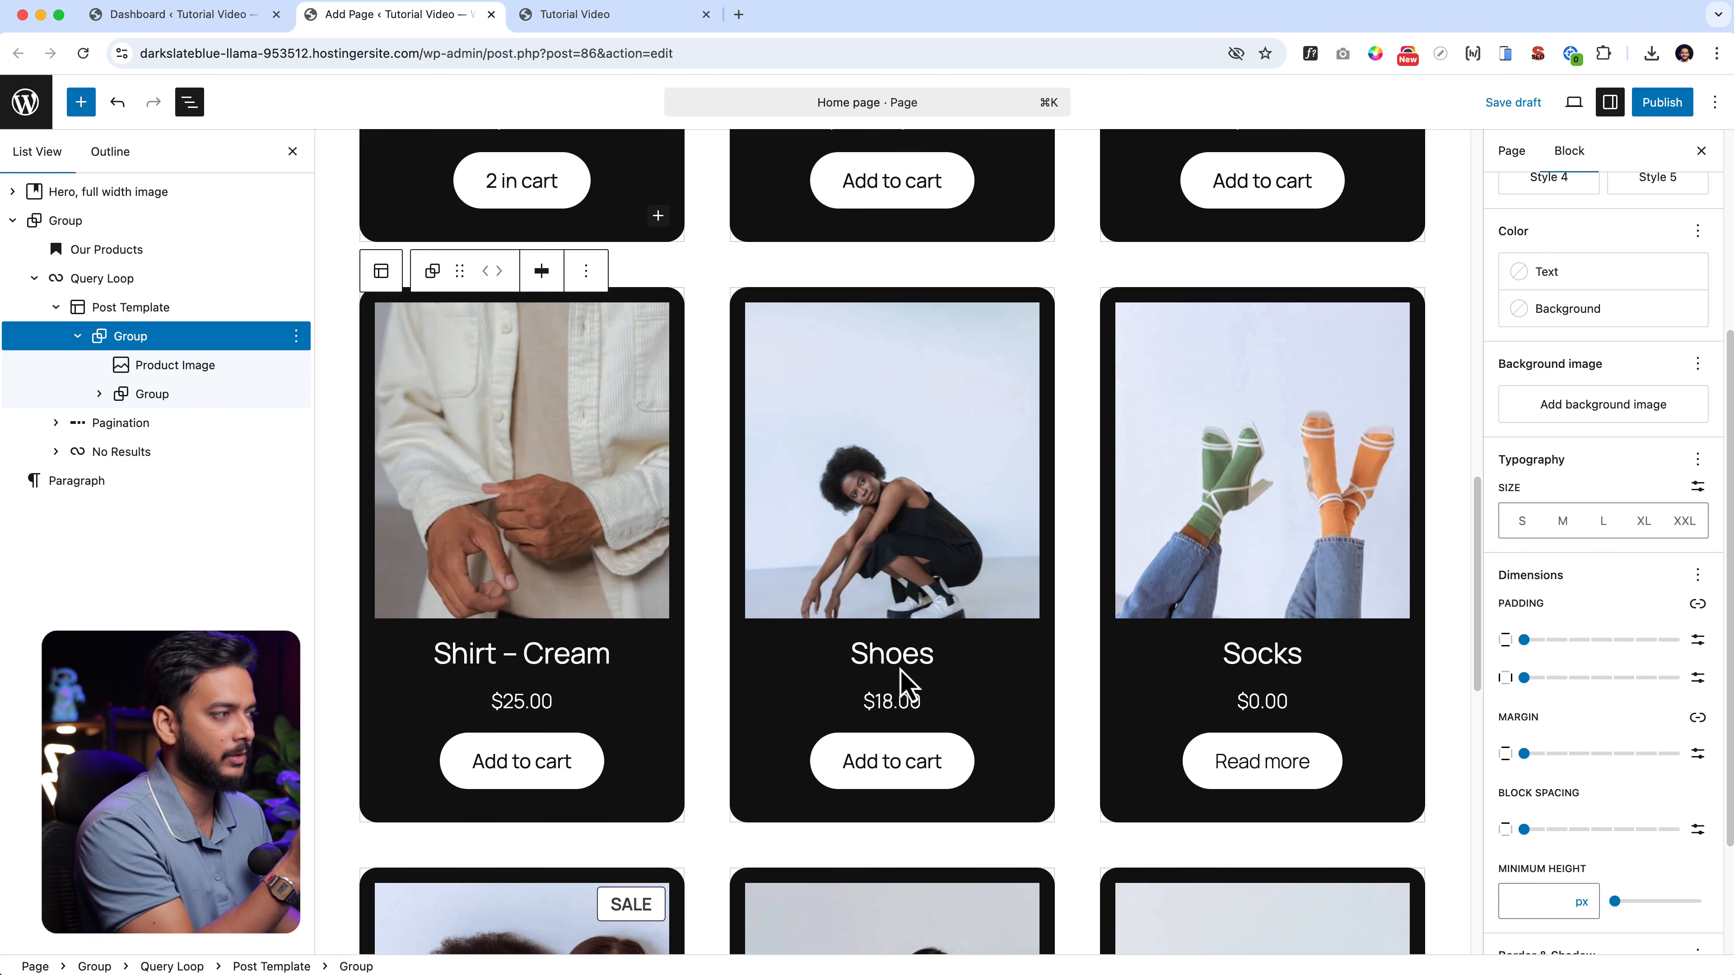
Set the border width of the outer group around the product image and details to 0 px.
left_click(543, 398)
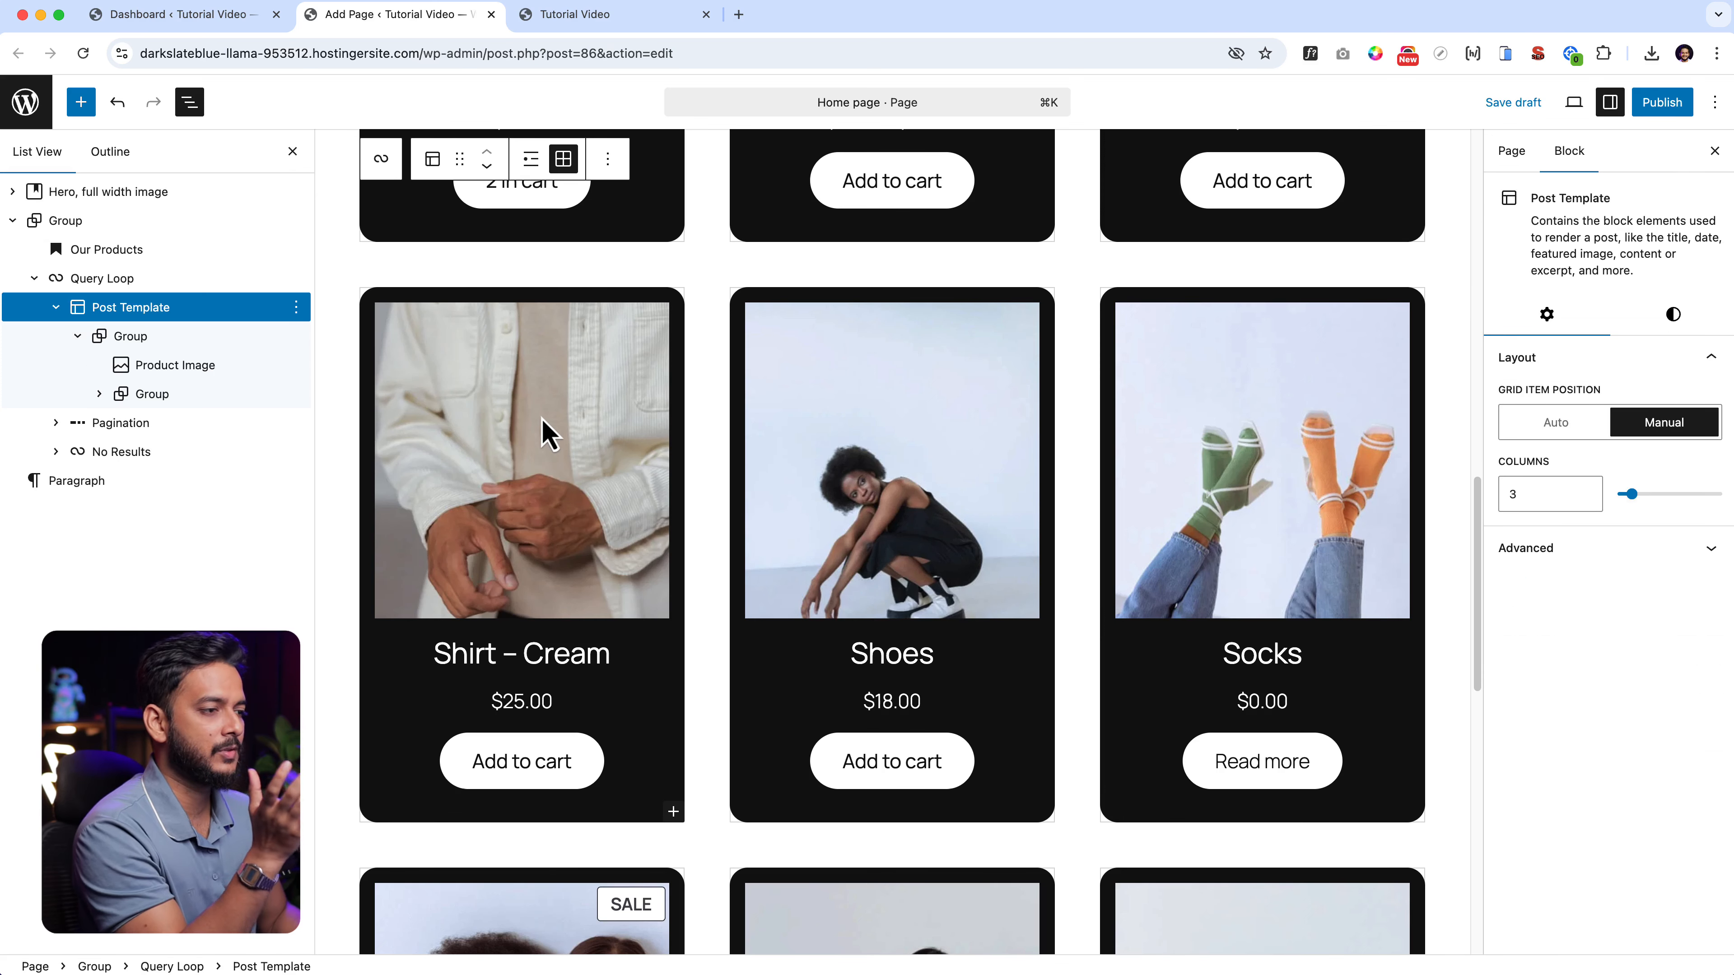
scroll(553, 425, "down", 3)
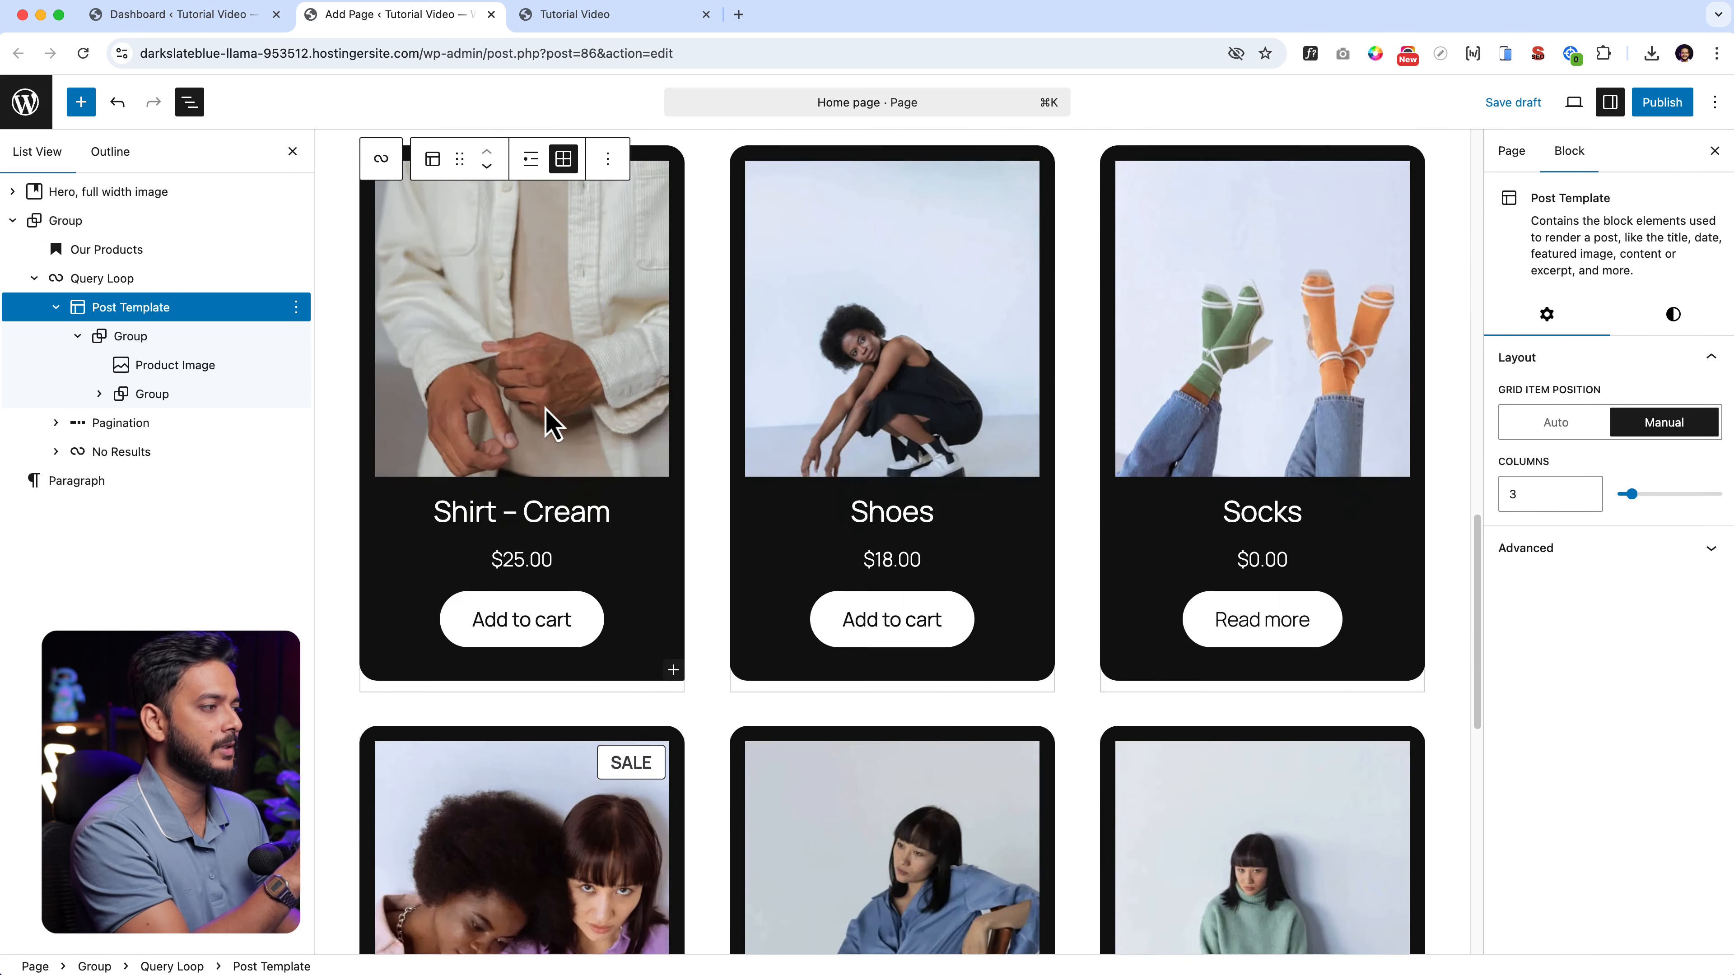
left_click(611, 459)
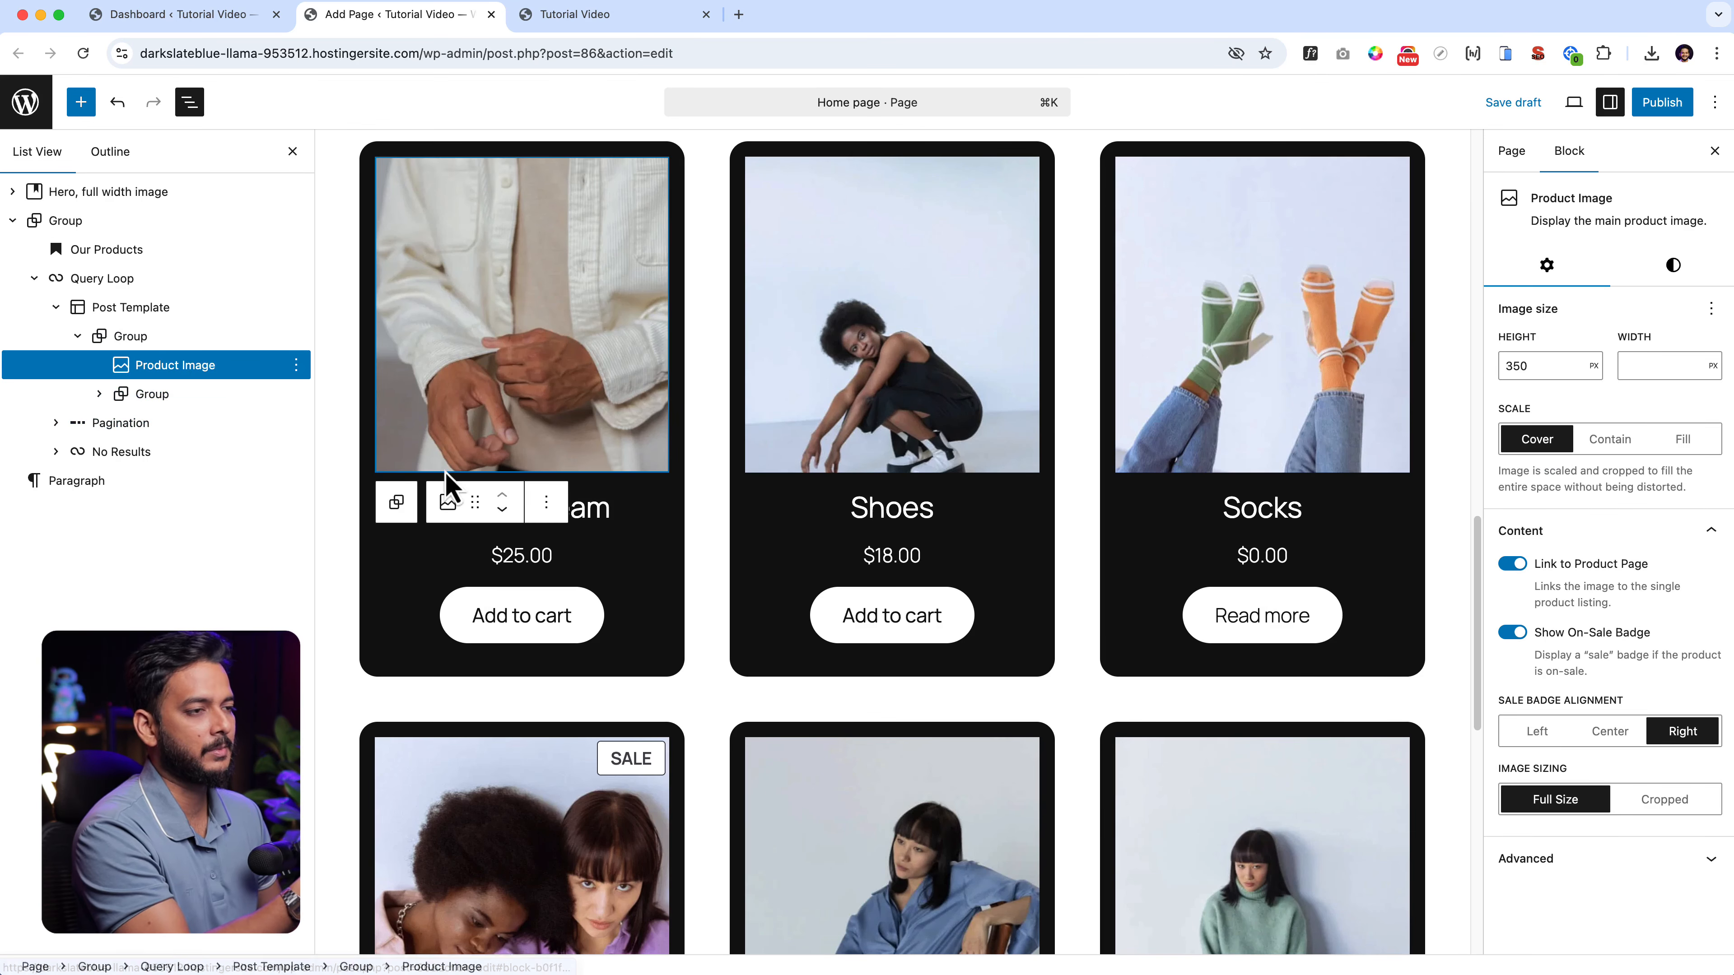
left_click(136, 338)
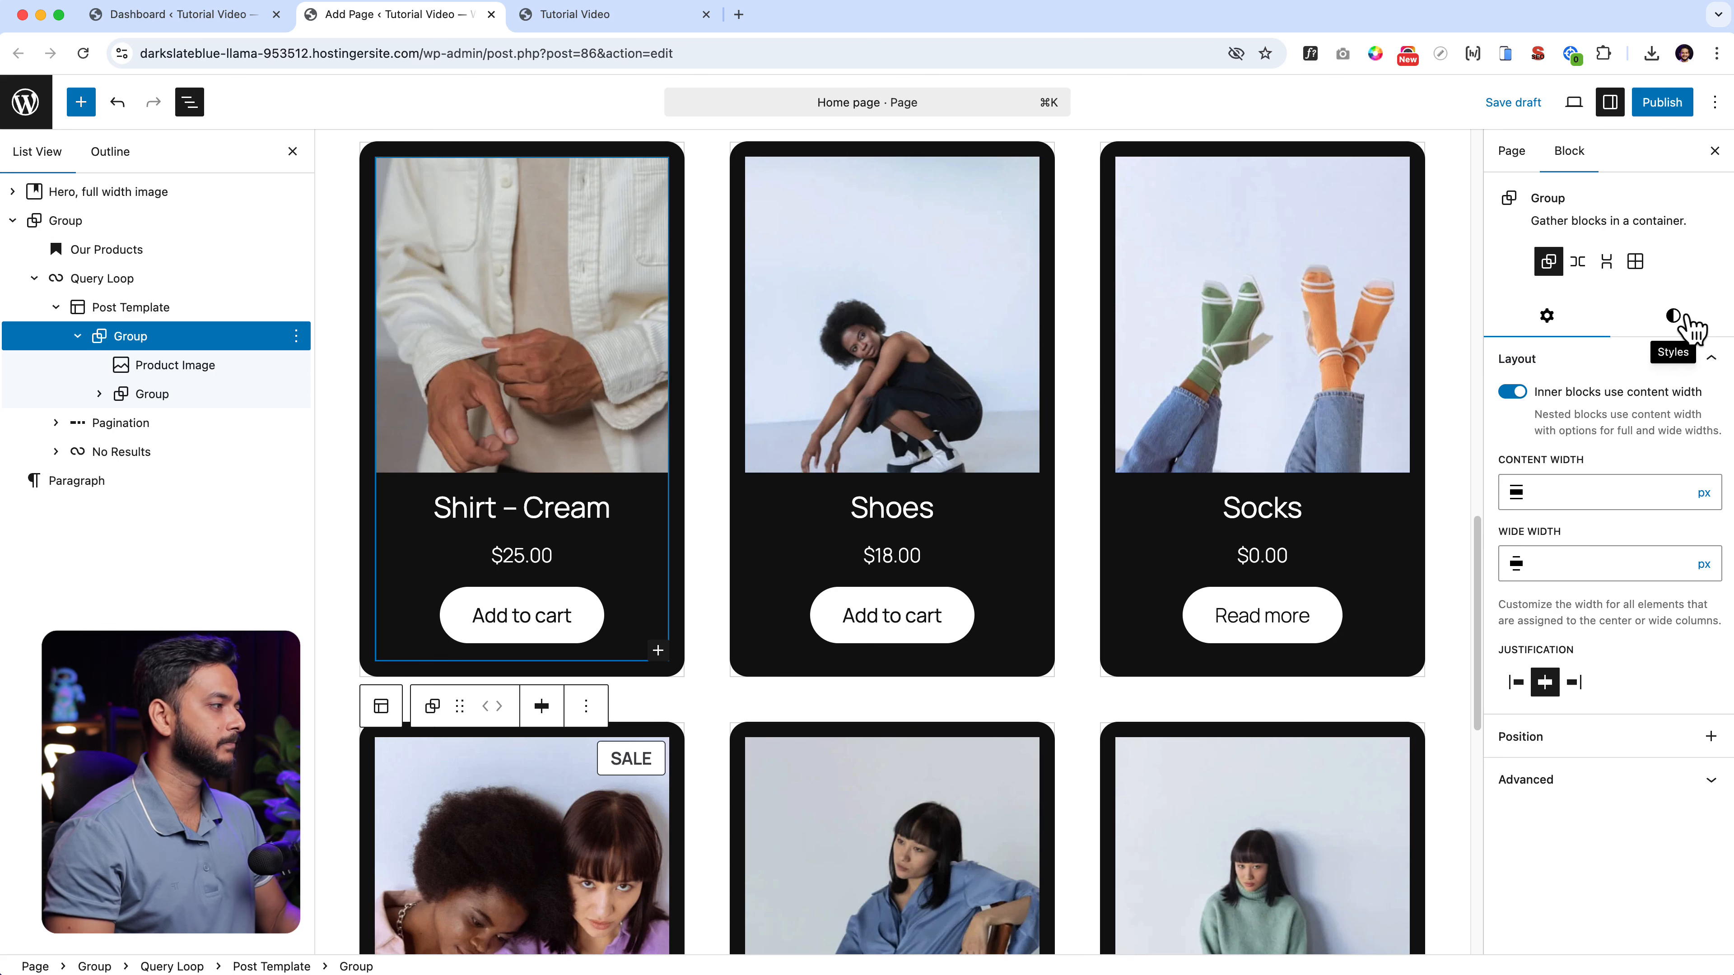
left_click(1681, 329)
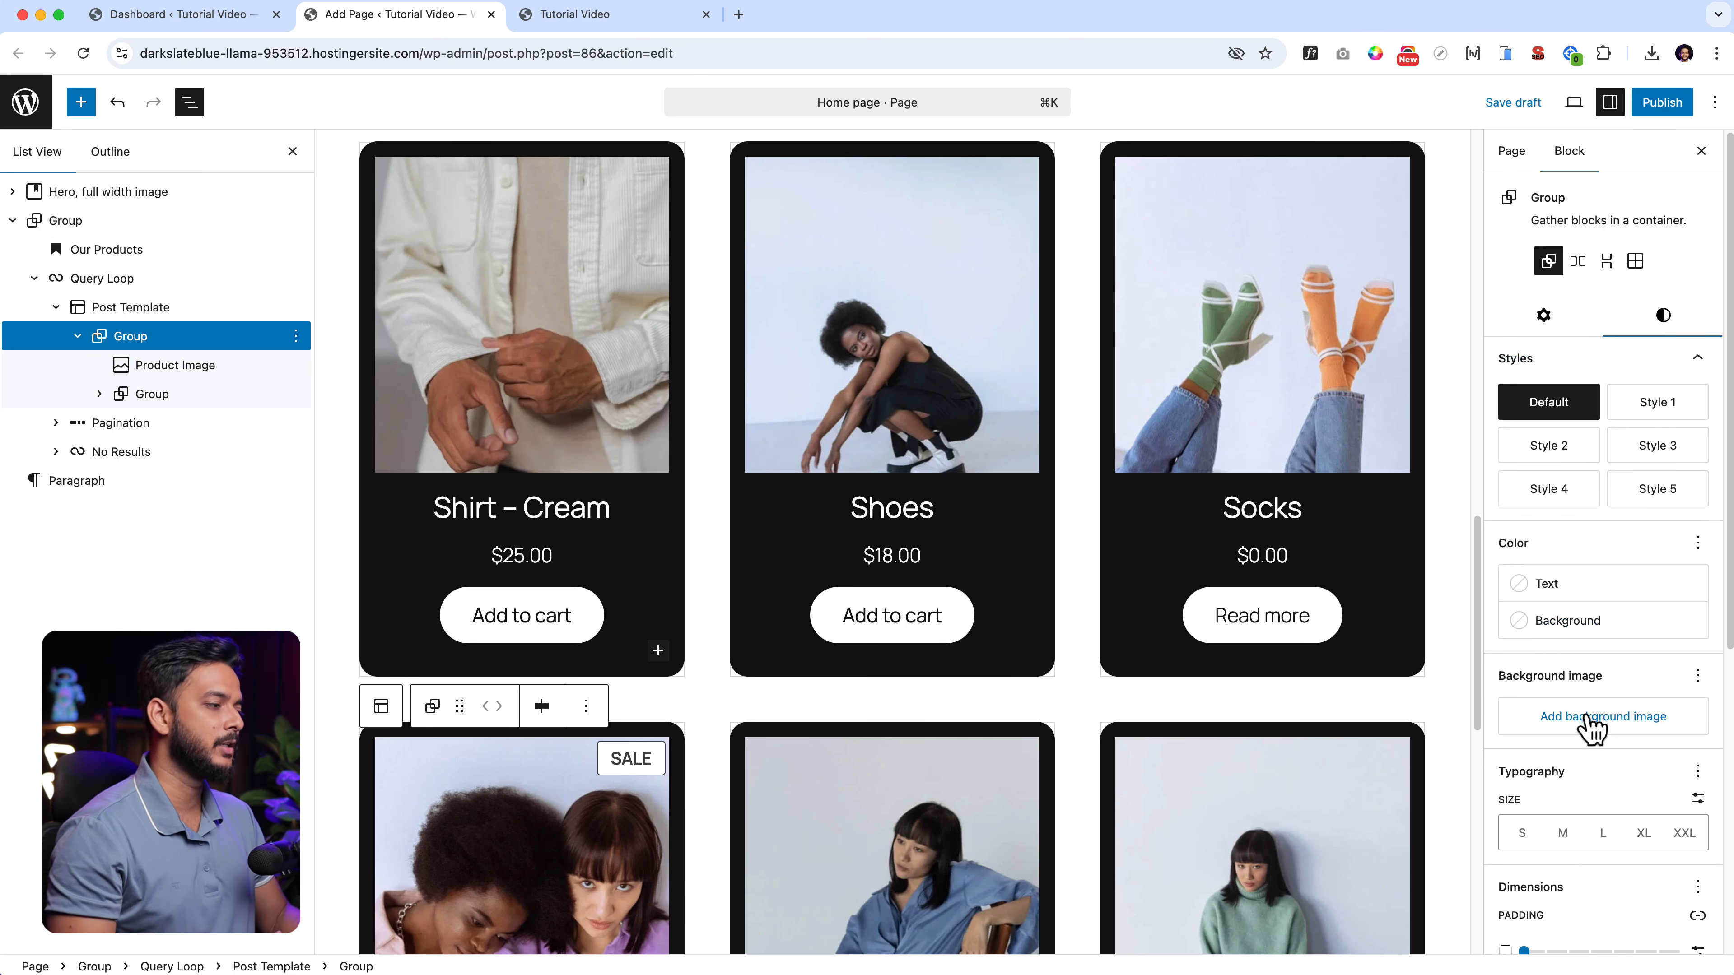
scroll(1590, 752, "down", 3)
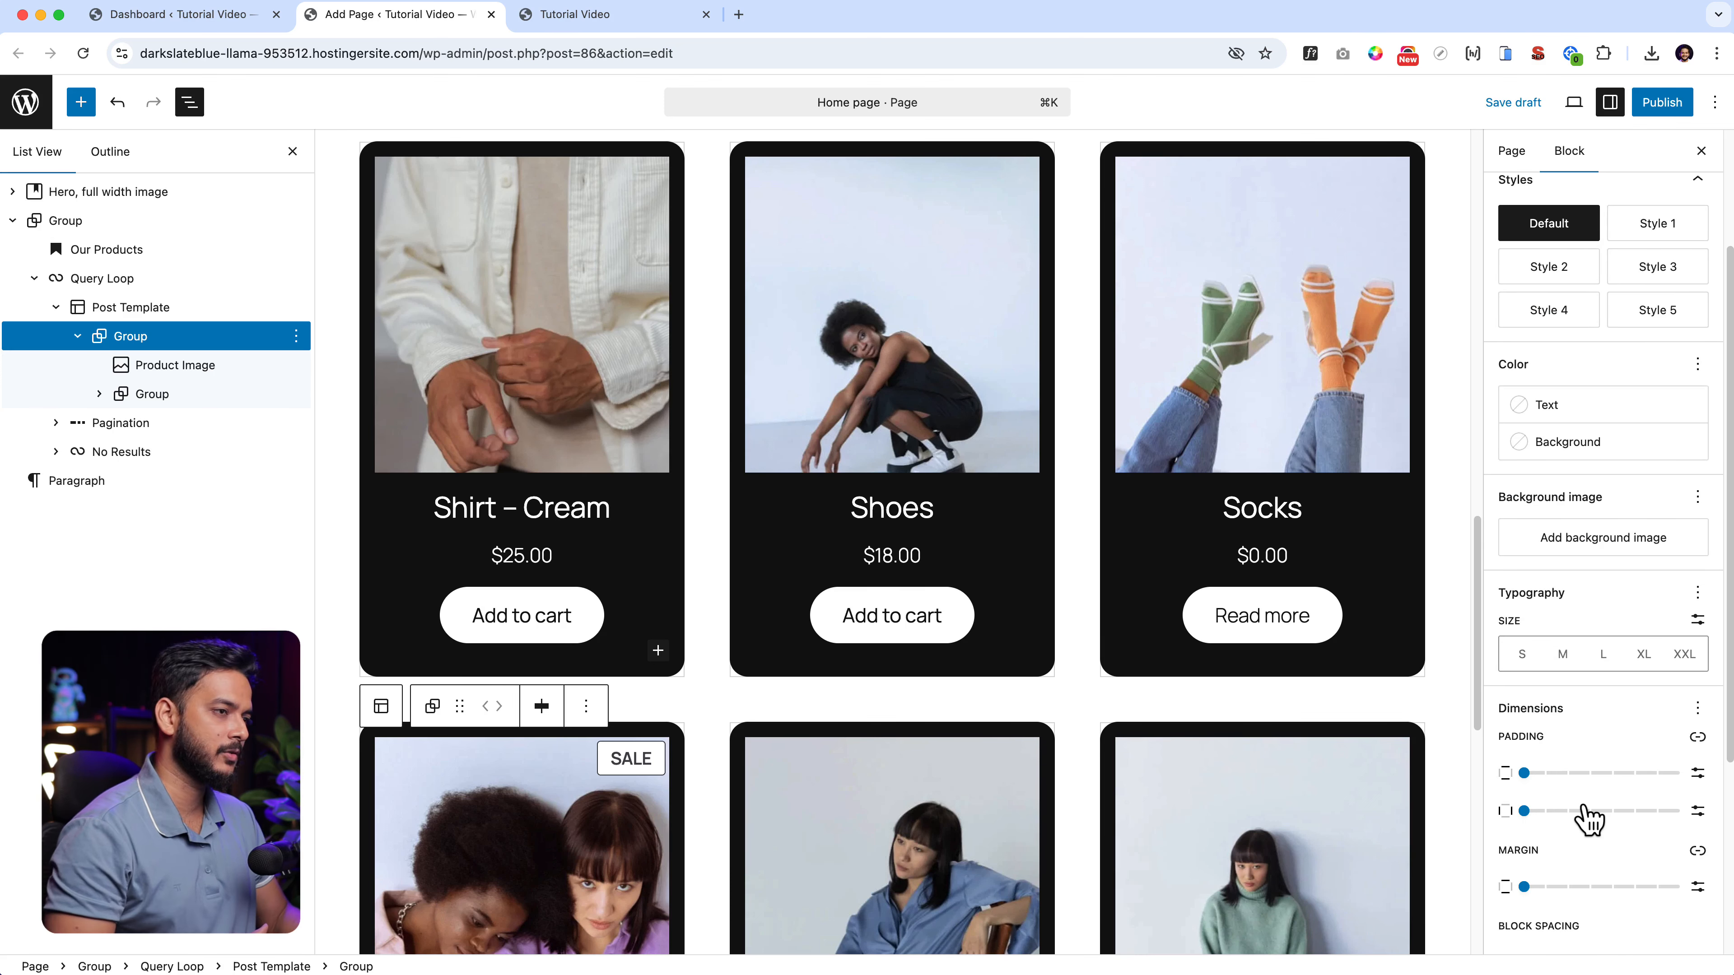
scroll(1589, 819, "down", 5)
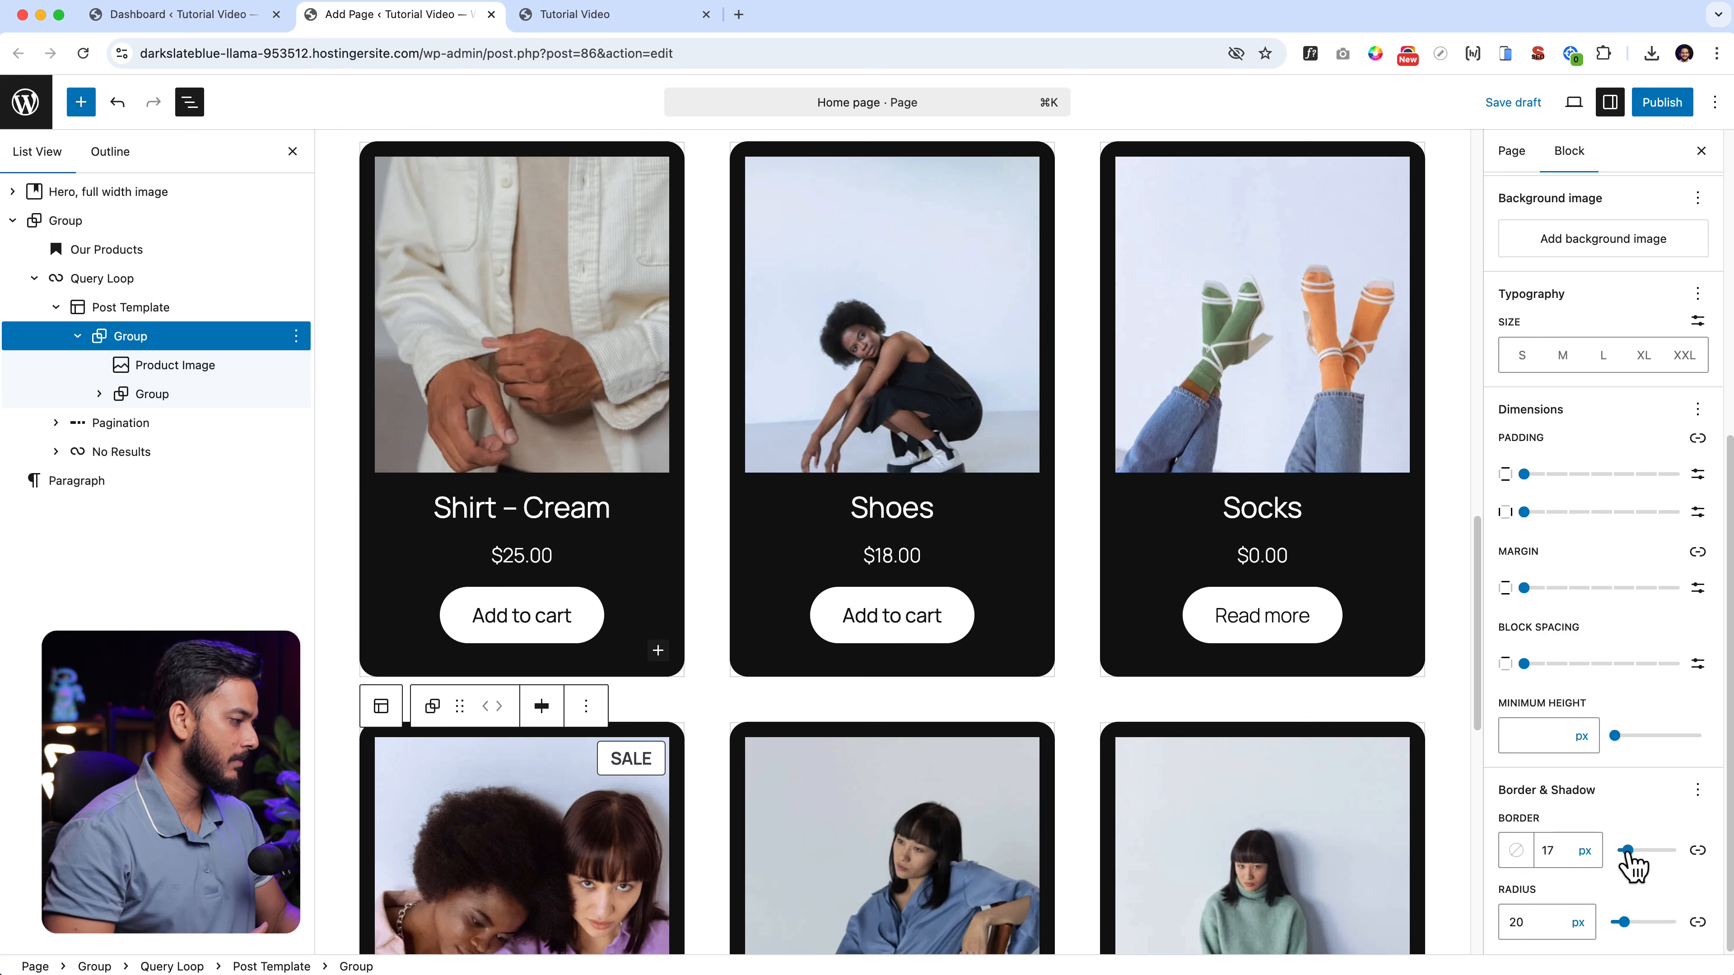
left_click_drag(1628, 850, 1614, 850)
Save the page as a draft and open its preview in a new browser tab.
scroll(734, 600, "up", 5)
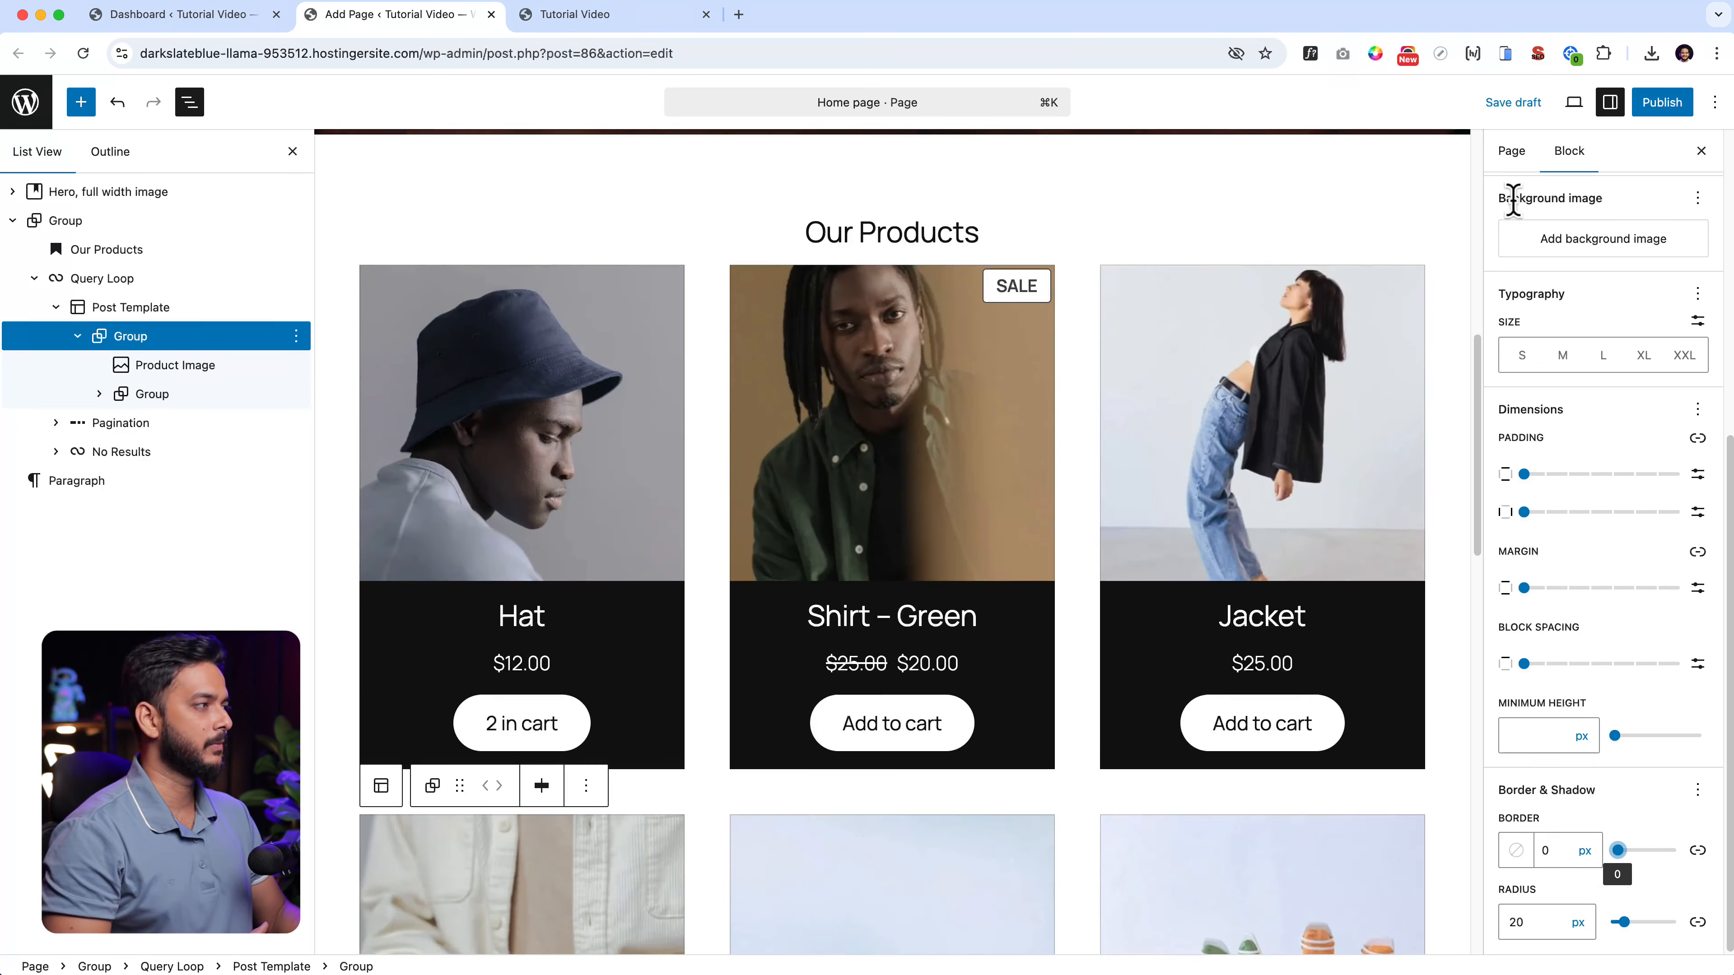
left_click(1655, 108)
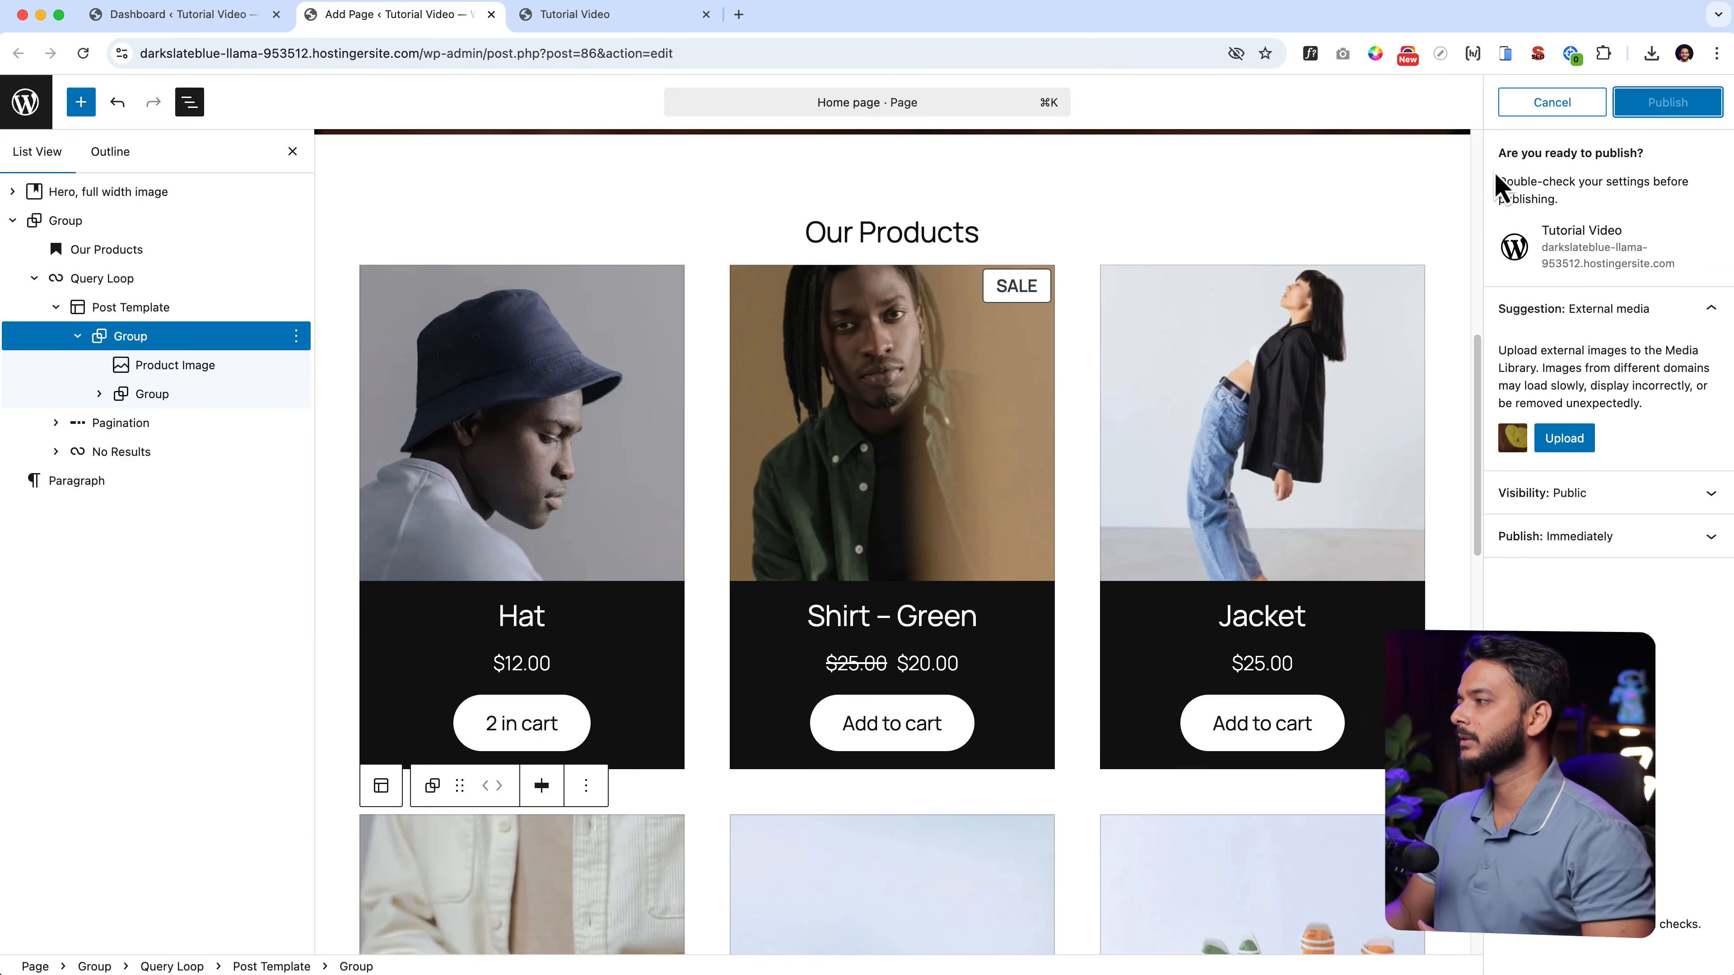
left_click(1590, 103)
left_click(1515, 102)
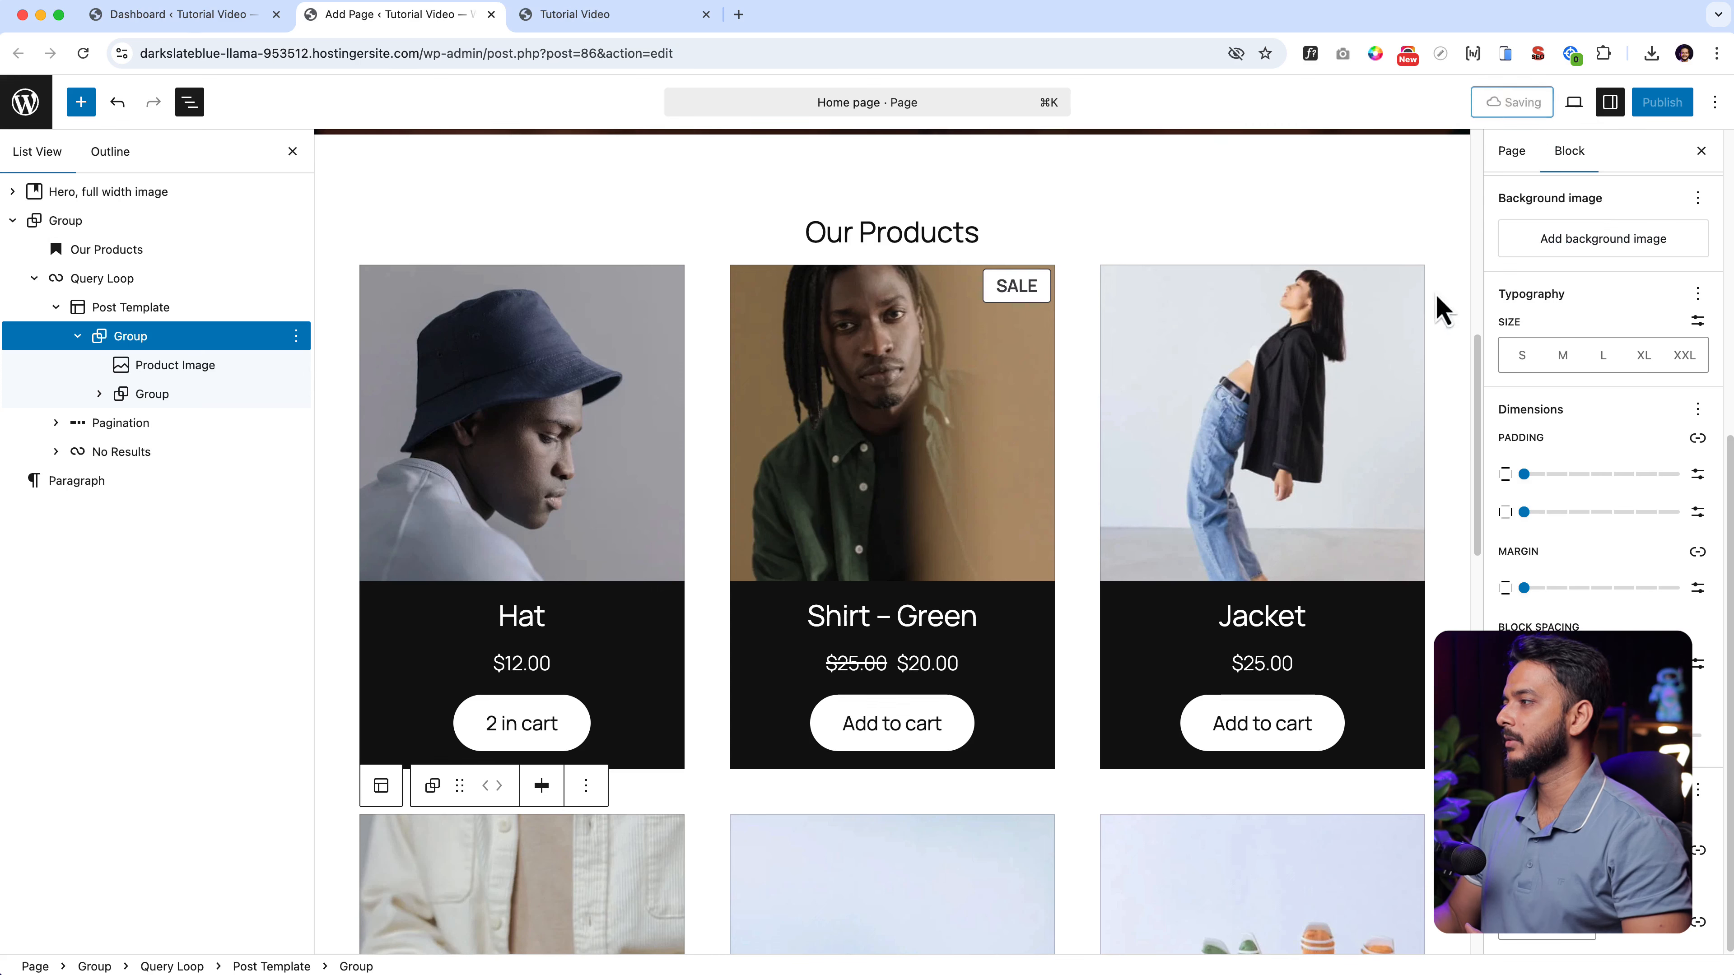
left_click(1573, 103)
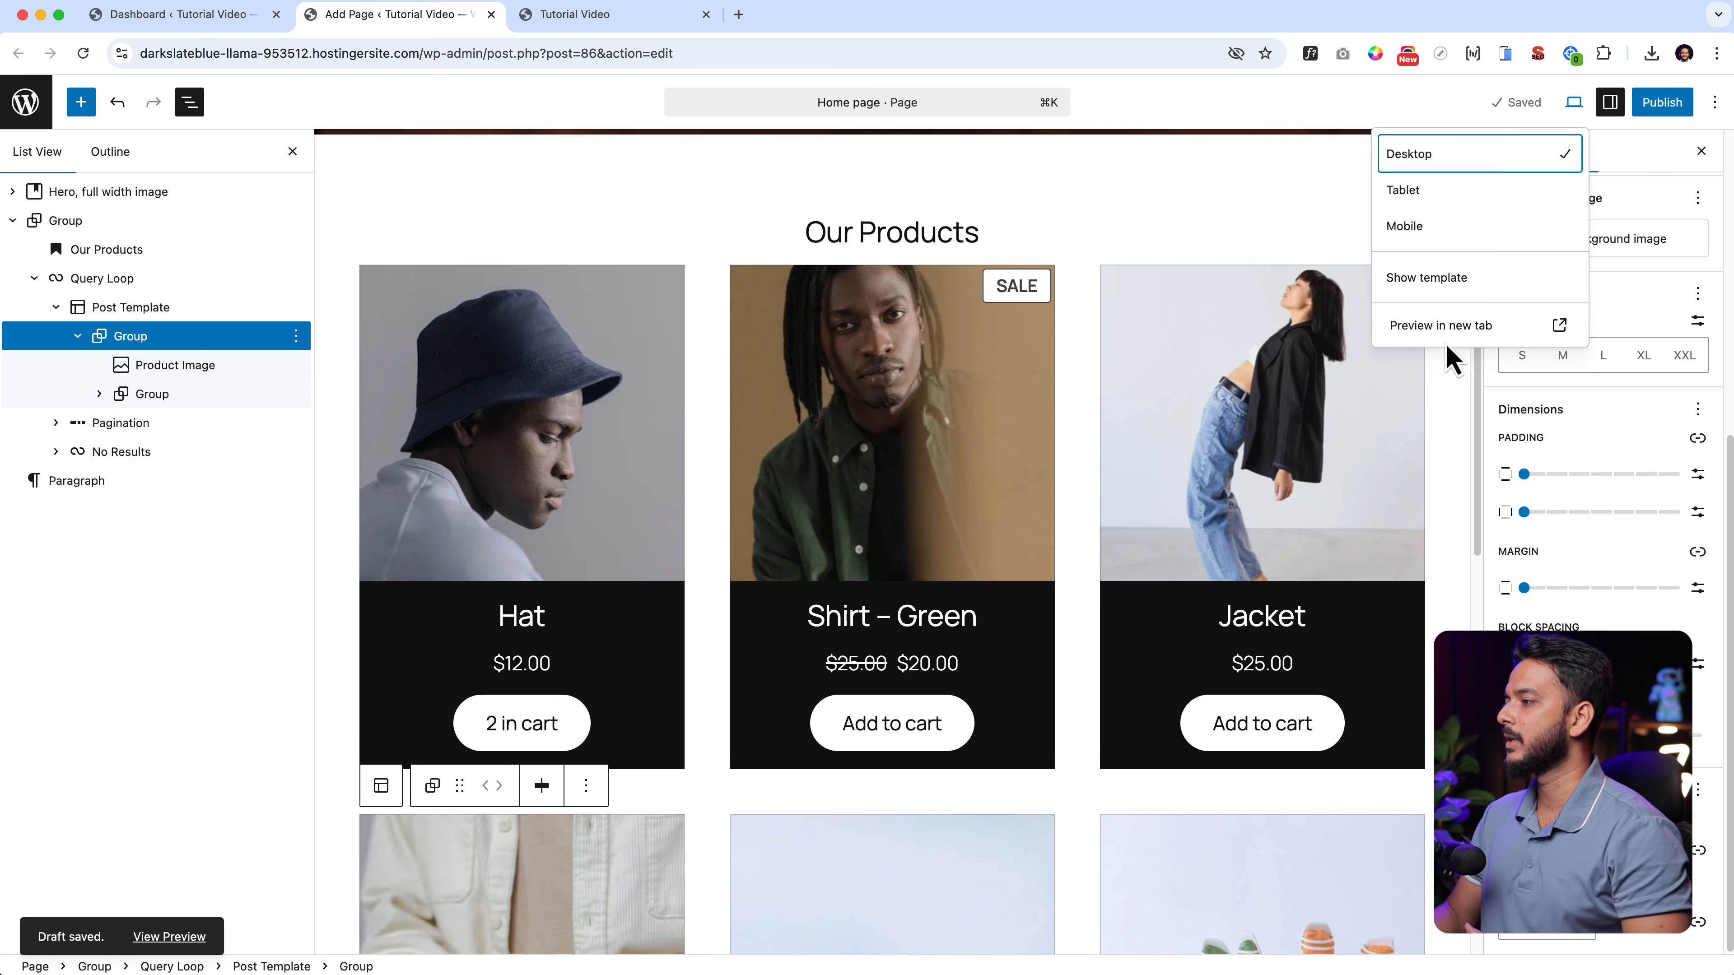
left_click(170, 938)
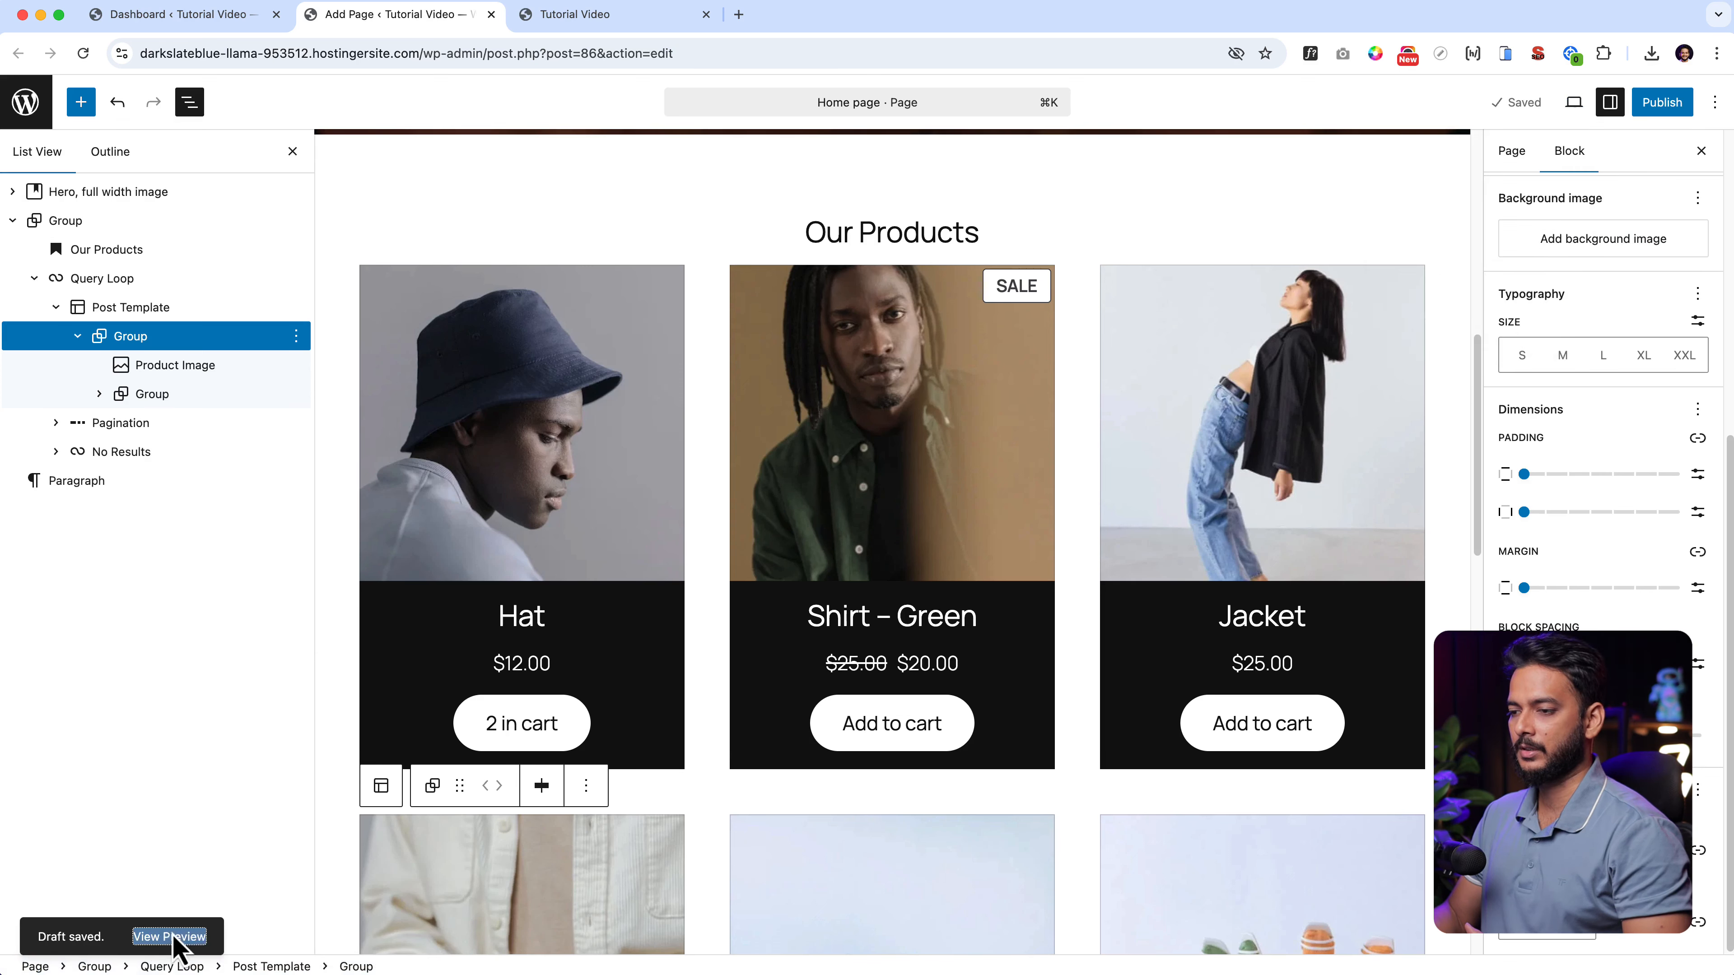
right_click(170, 939)
left_click(313, 653)
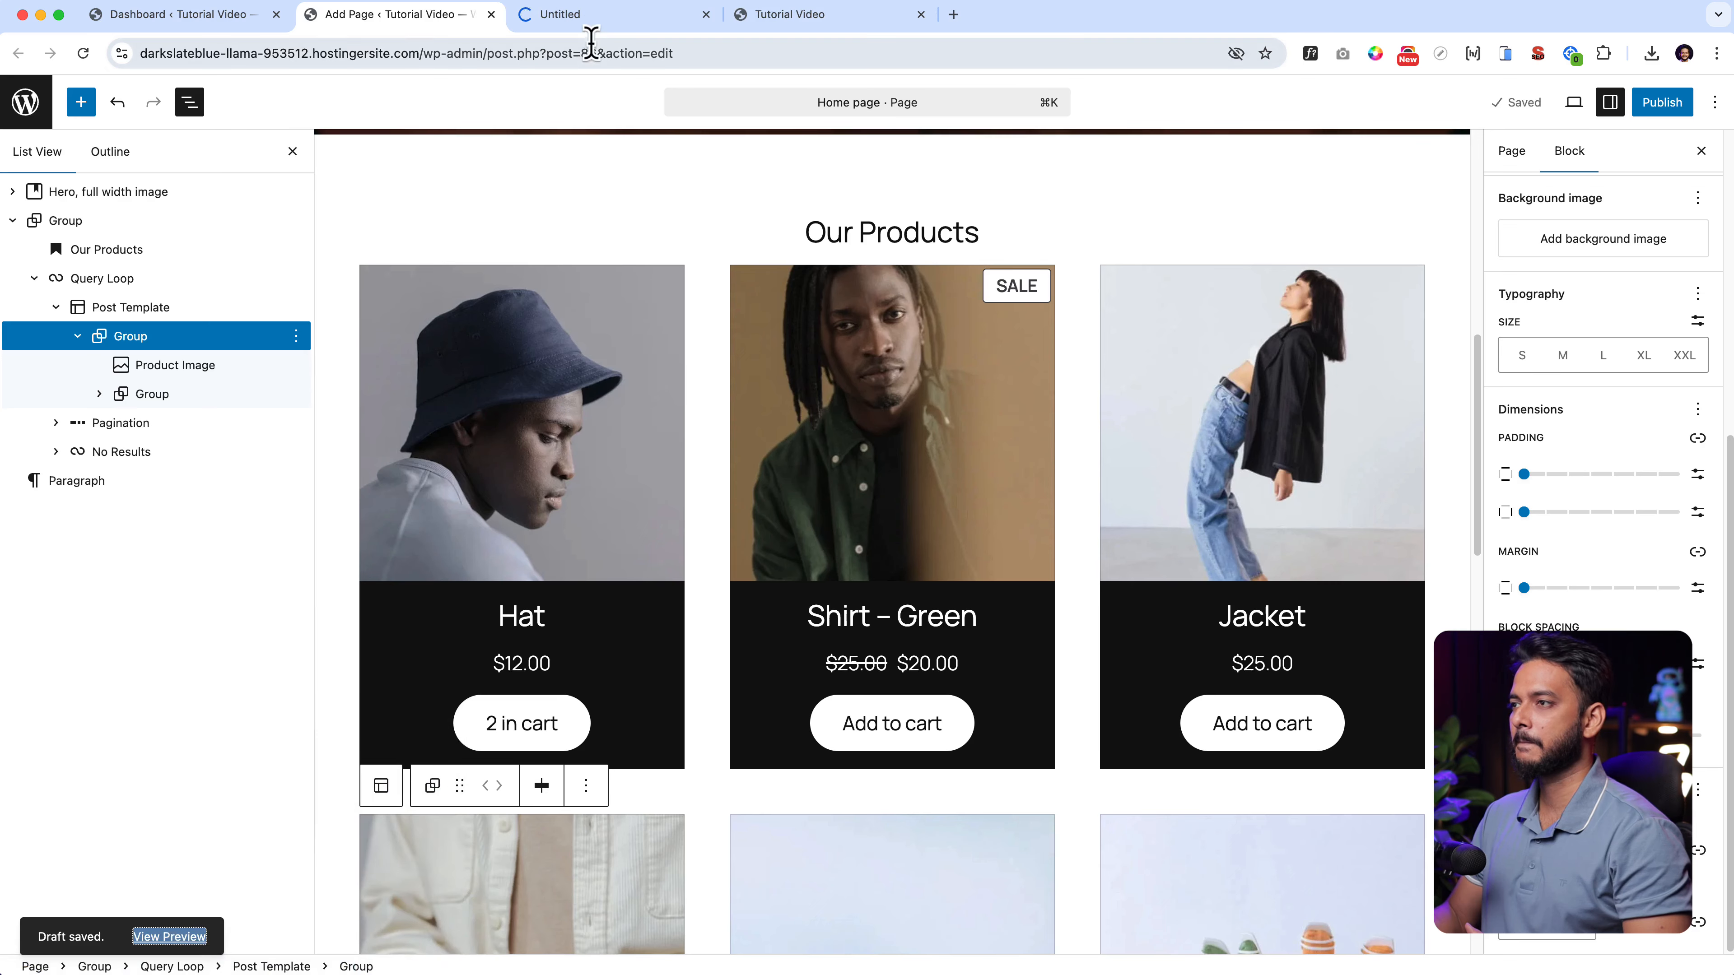
left_click(600, 15)
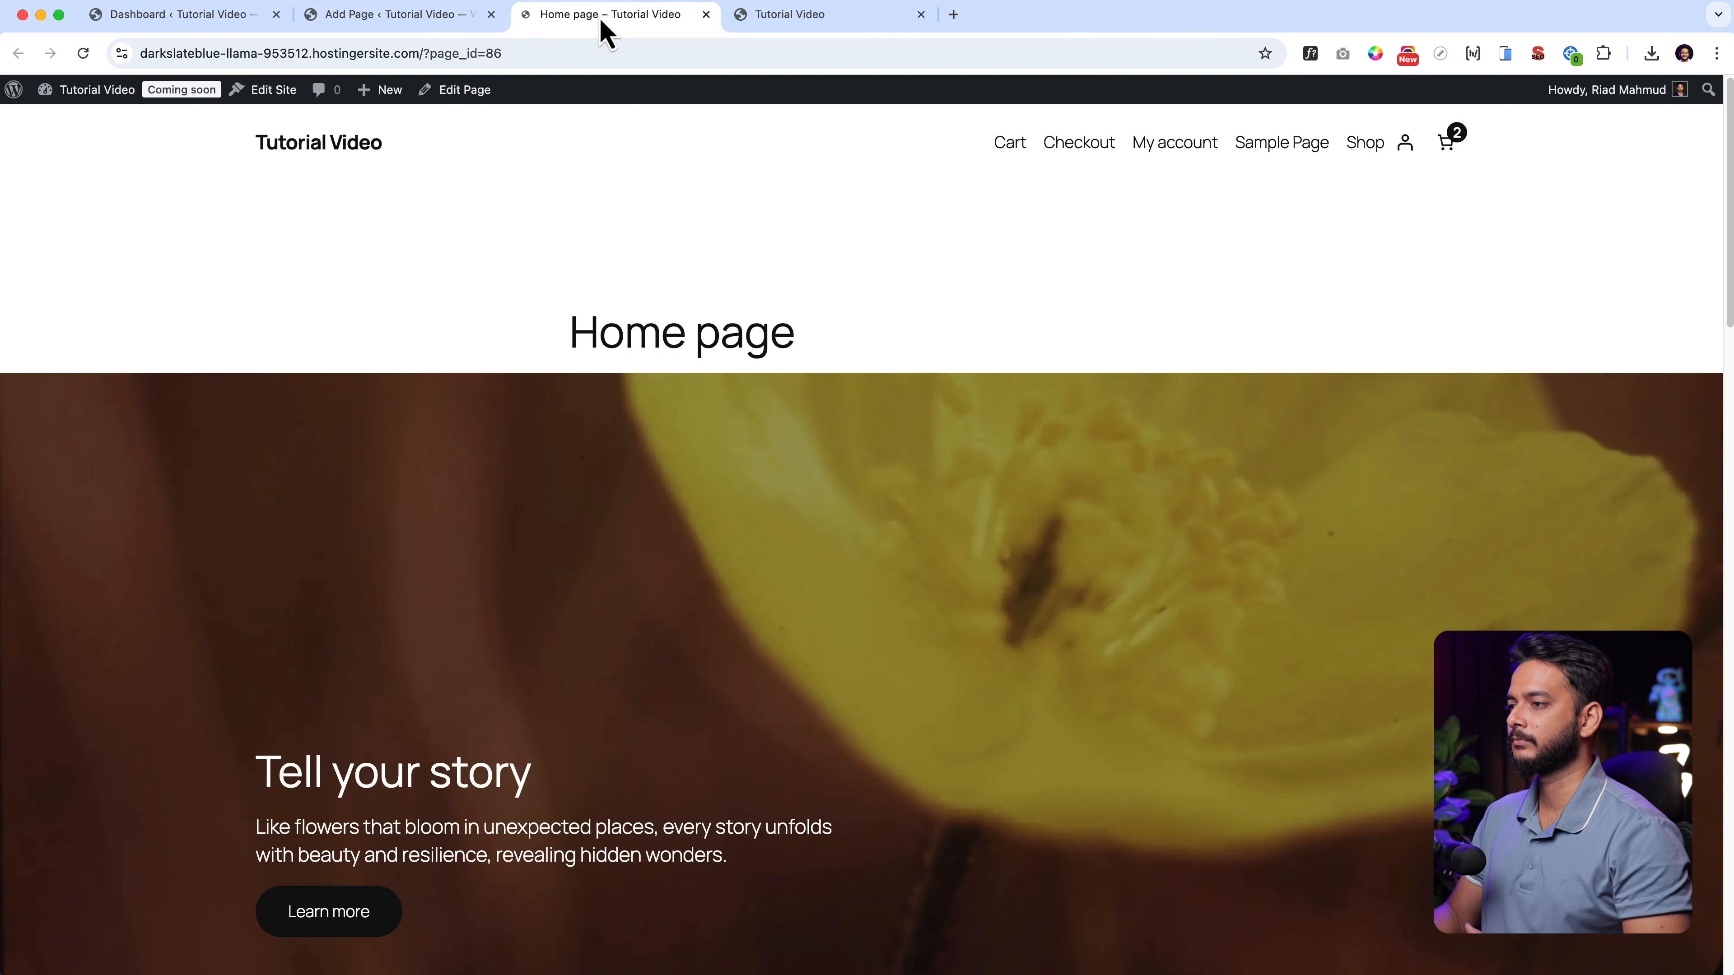
Review the product grid in the preview, check the Jacket product page, and return to the home page preview.
scroll(838, 505, "down", 5)
scroll(846, 550, "down", 5)
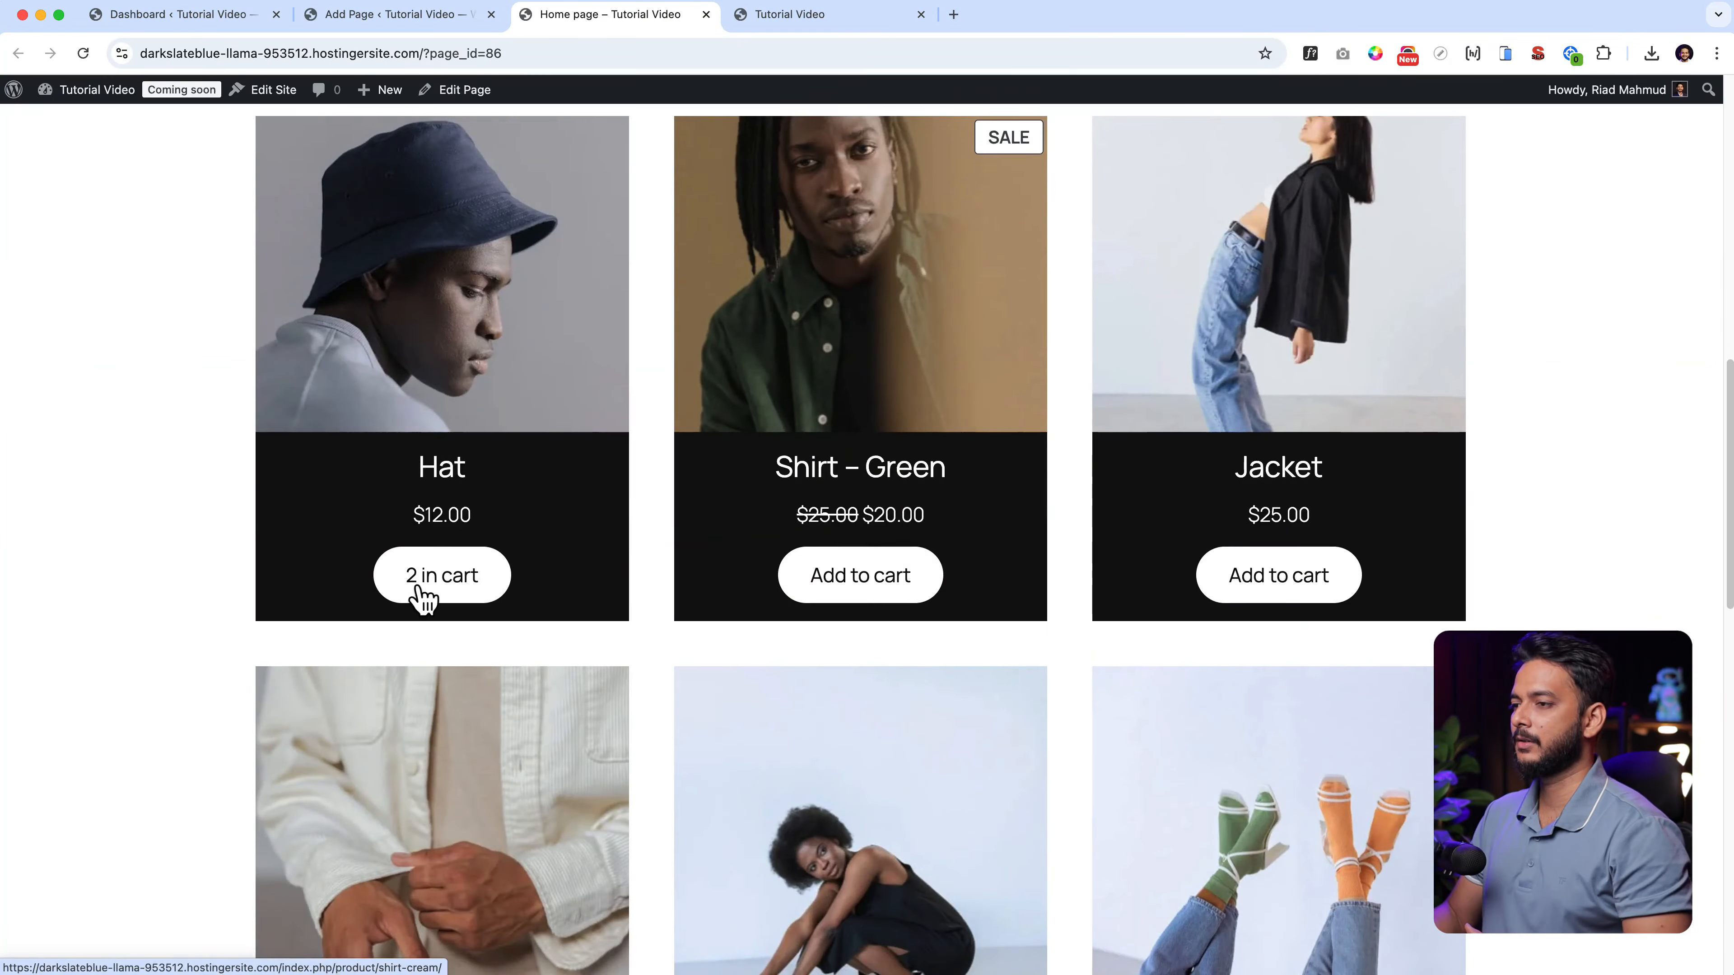
scroll(847, 508, "up", 3)
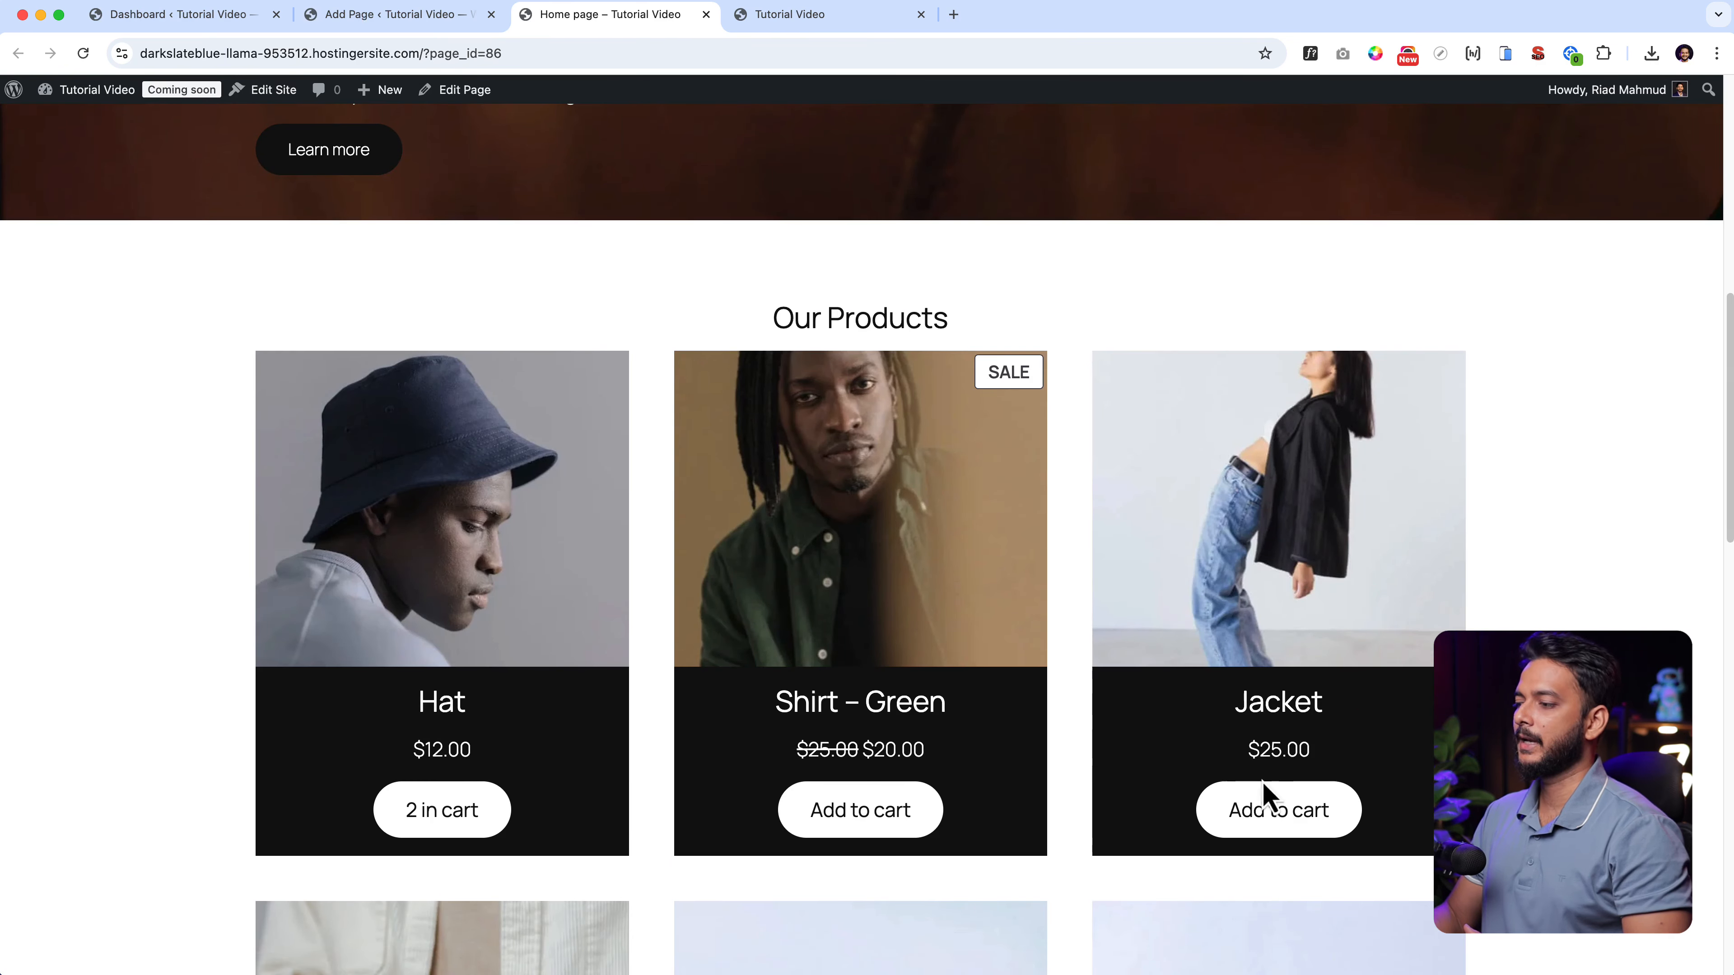
left_click(1305, 581)
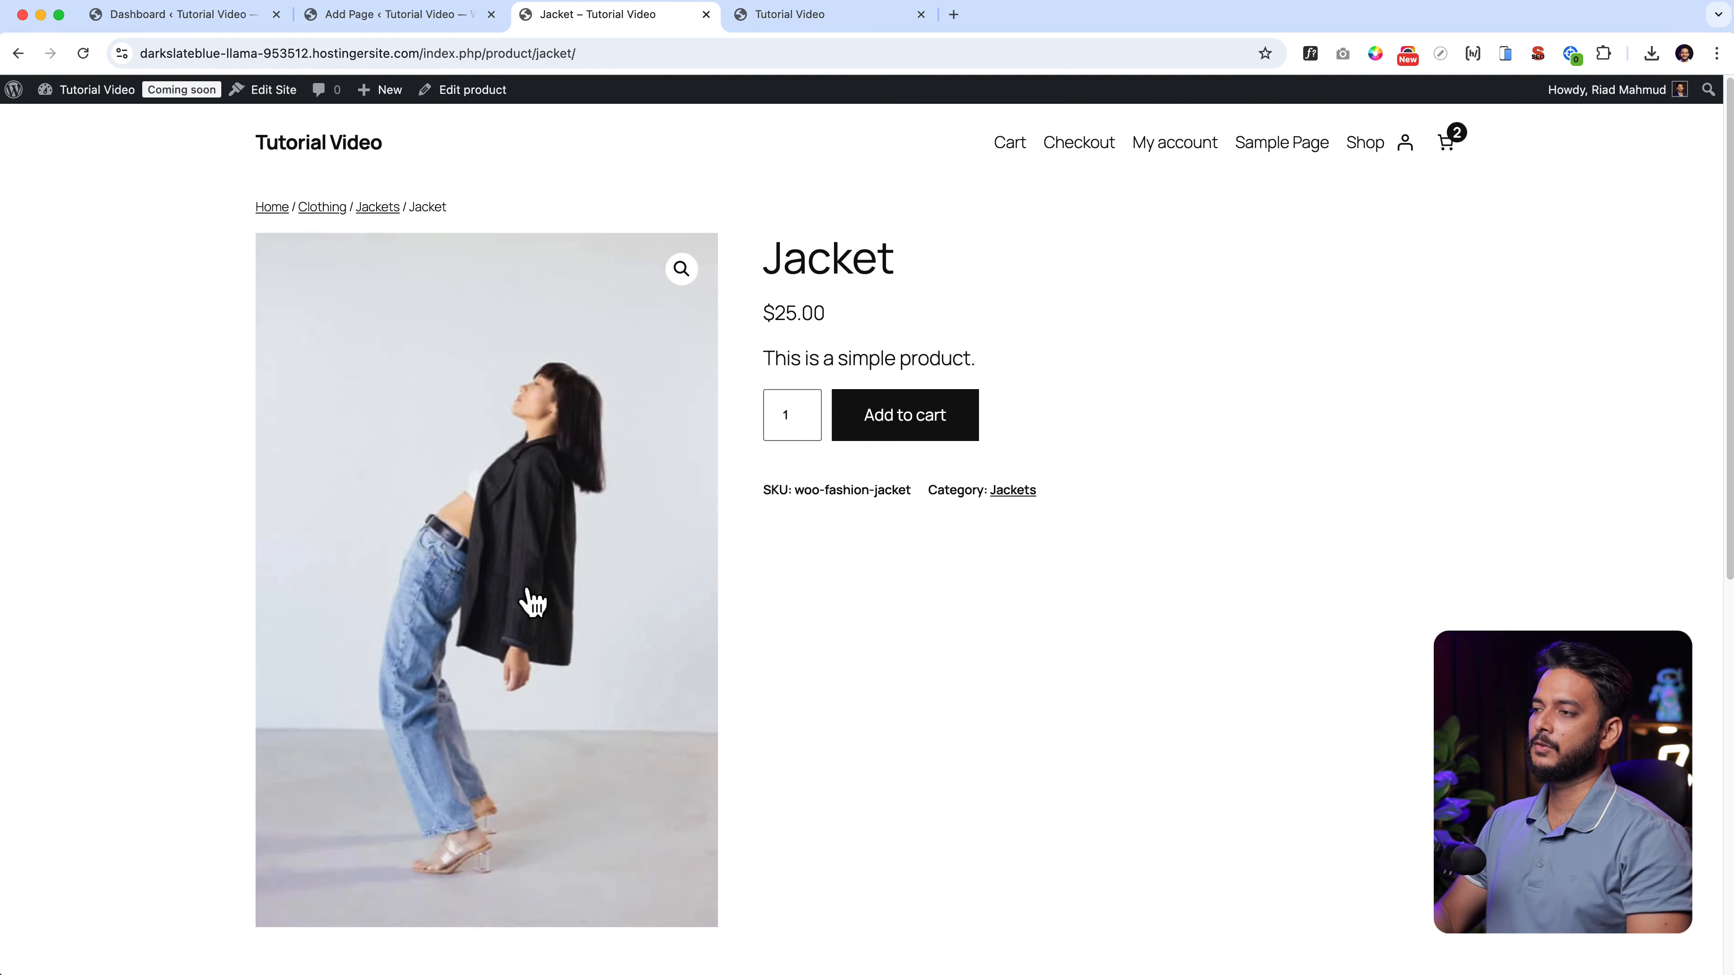
scroll(1084, 790, "down", 10)
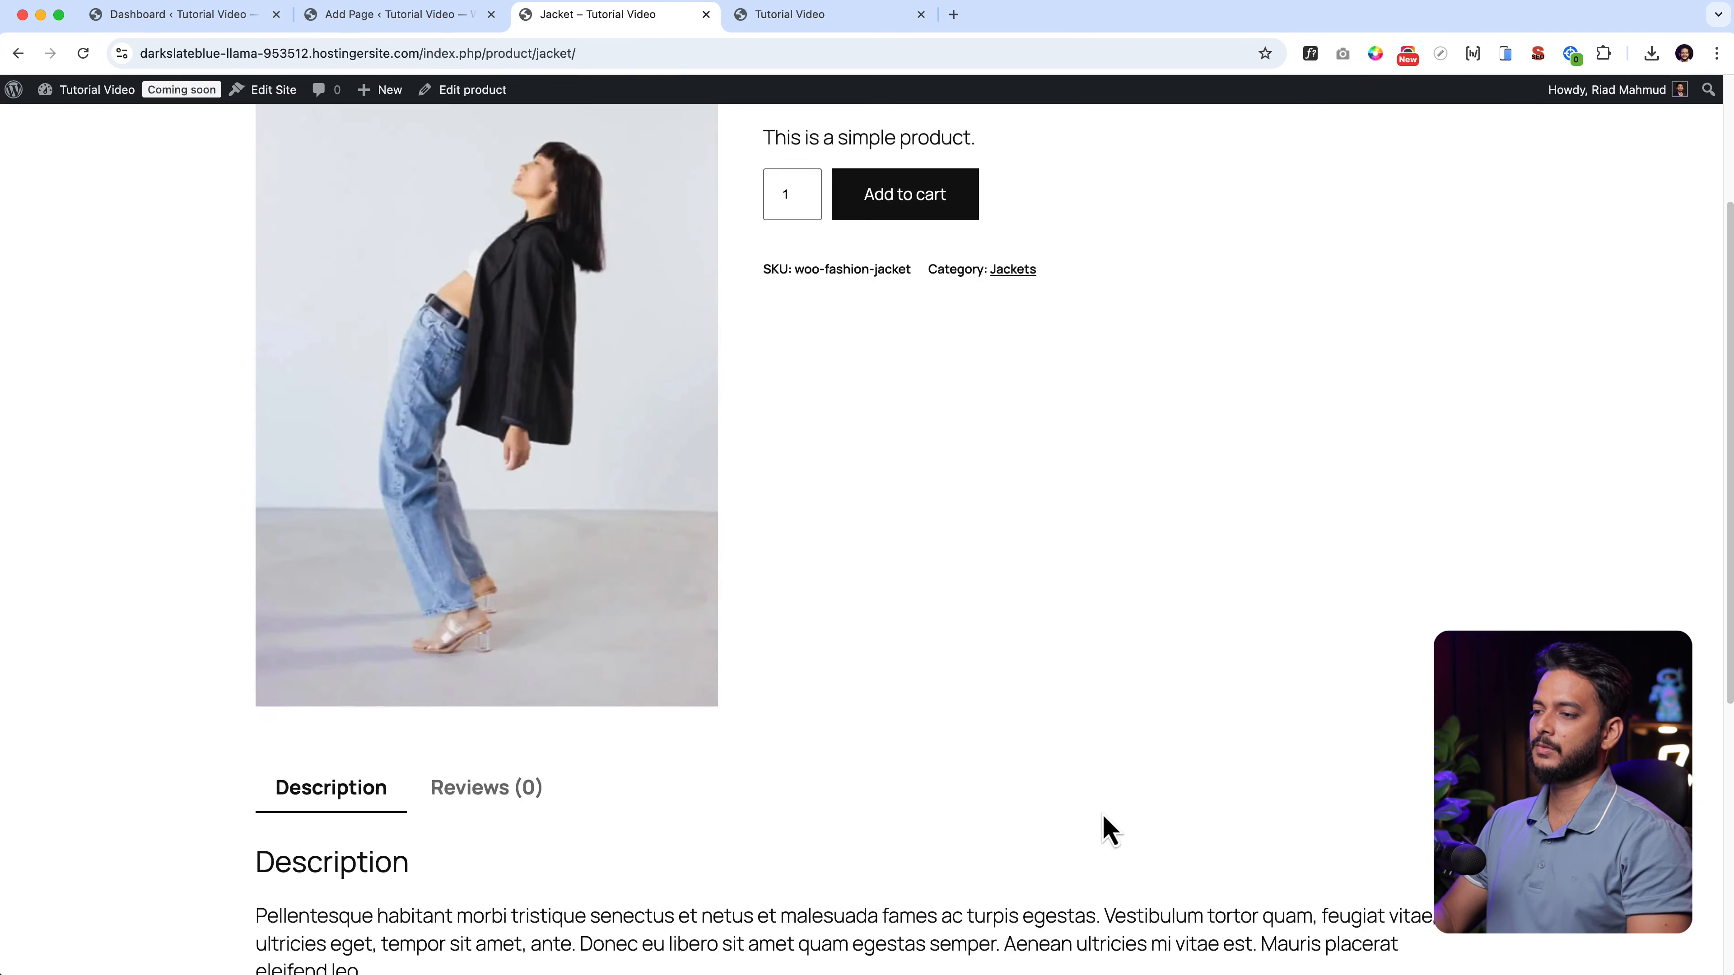
left_click(437, 303)
left_click(379, 316)
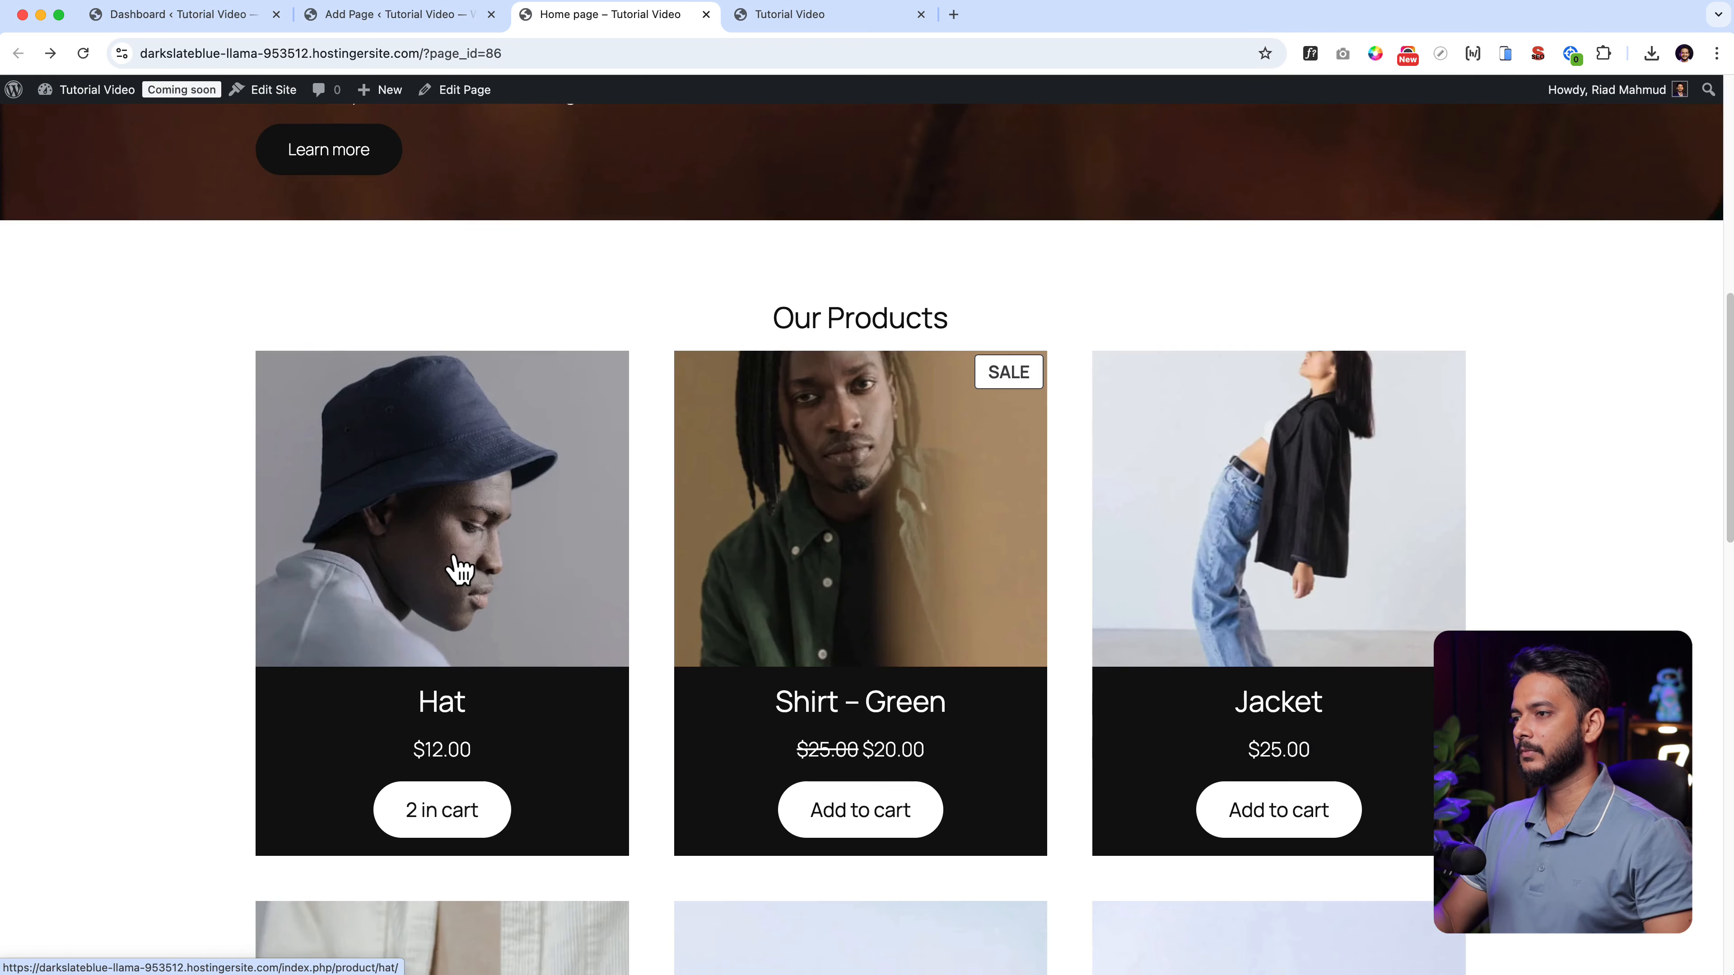
Examine the previewed "Our Products" section, including the Hat card's title and price.
scroll(823, 908, "up", 5)
scroll(820, 874, "down", 7)
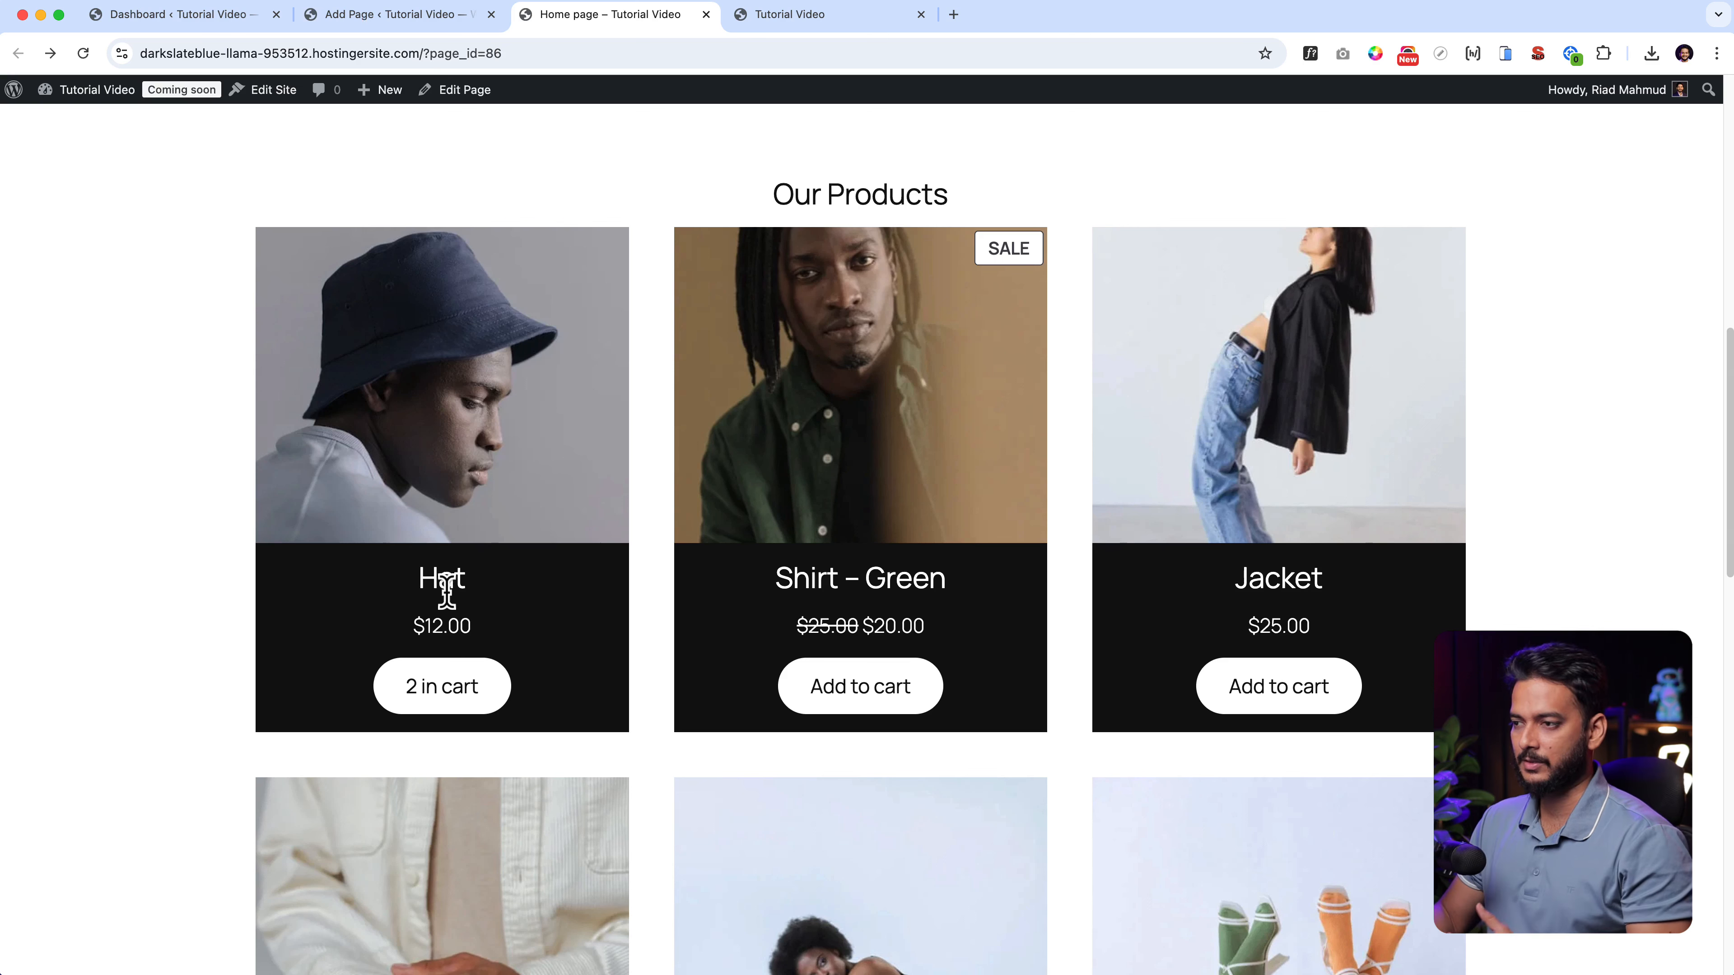
left_click_drag(422, 552, 487, 629)
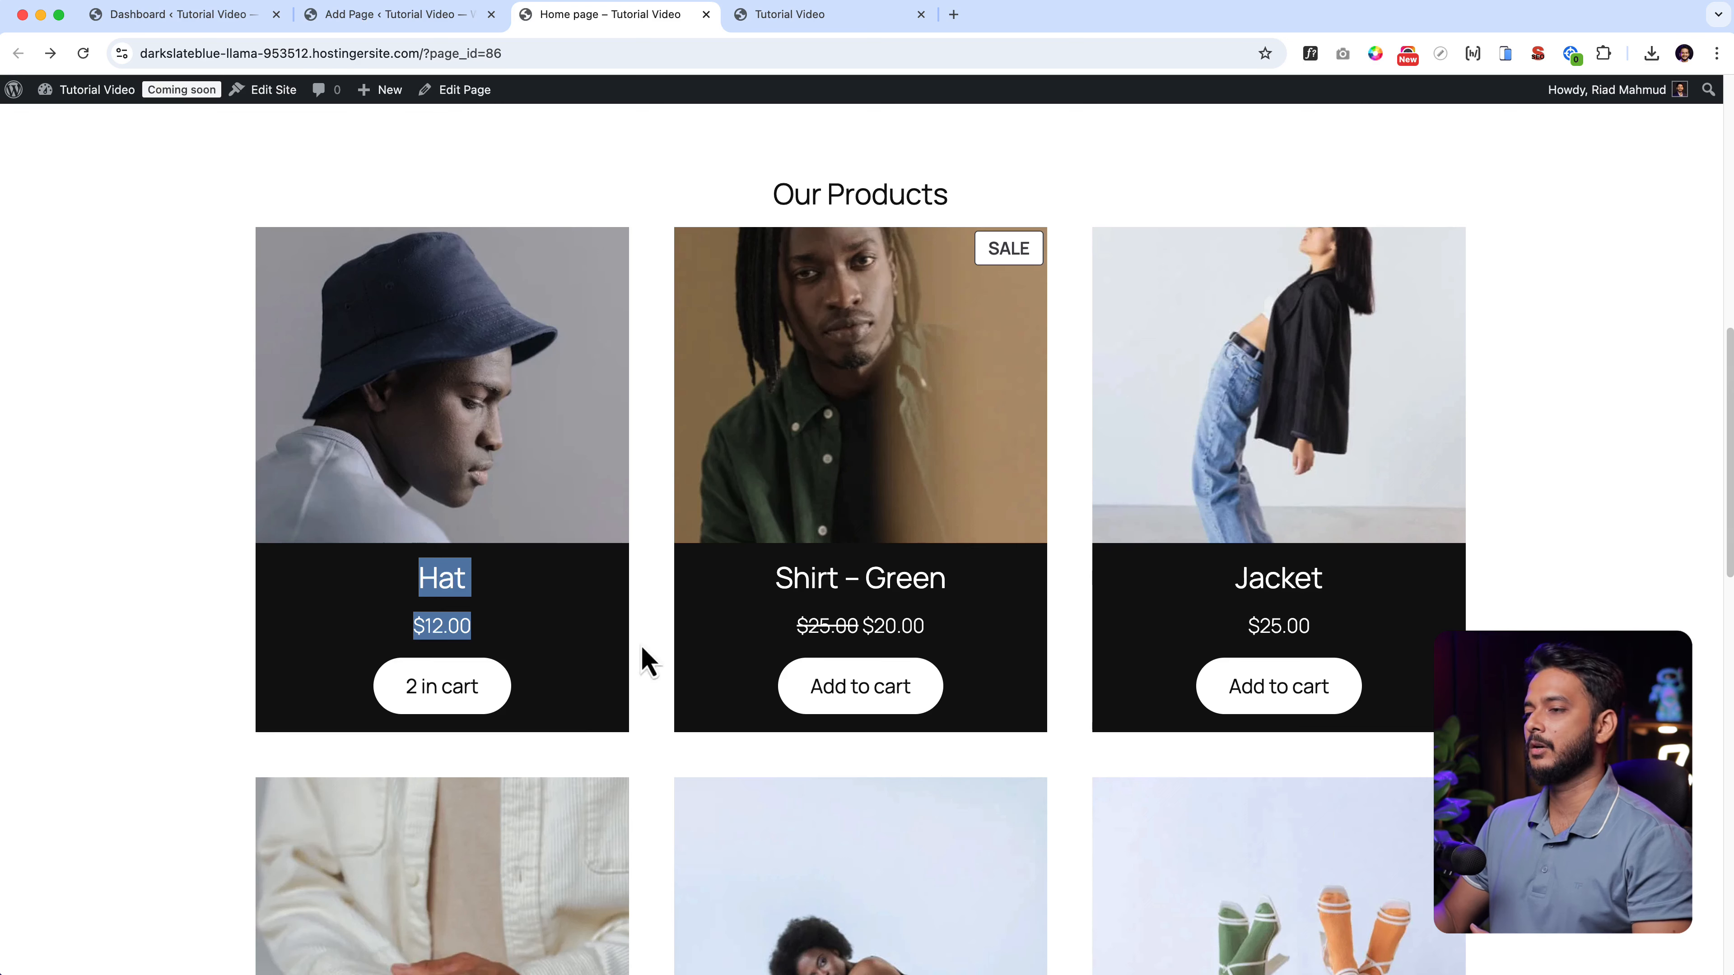
Switch back to the page editor and examine the Add to Cart Button's style settings and the last row of product cards.
left_click(369, 14)
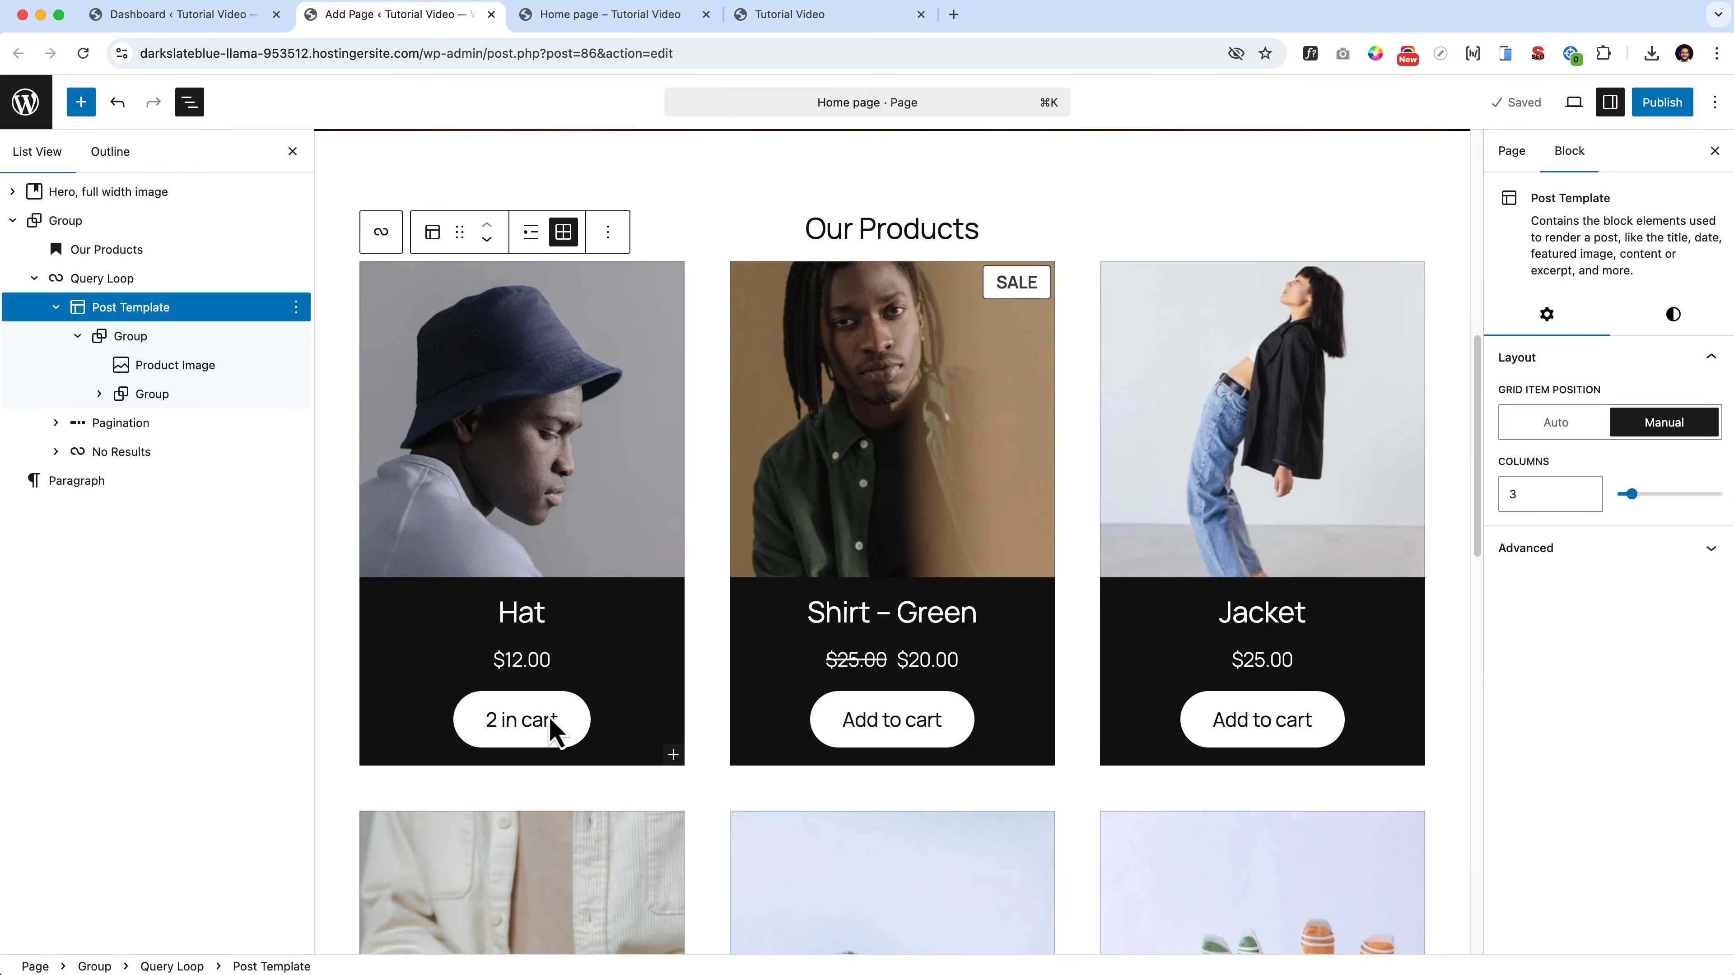
left_click(550, 722)
left_click(1677, 321)
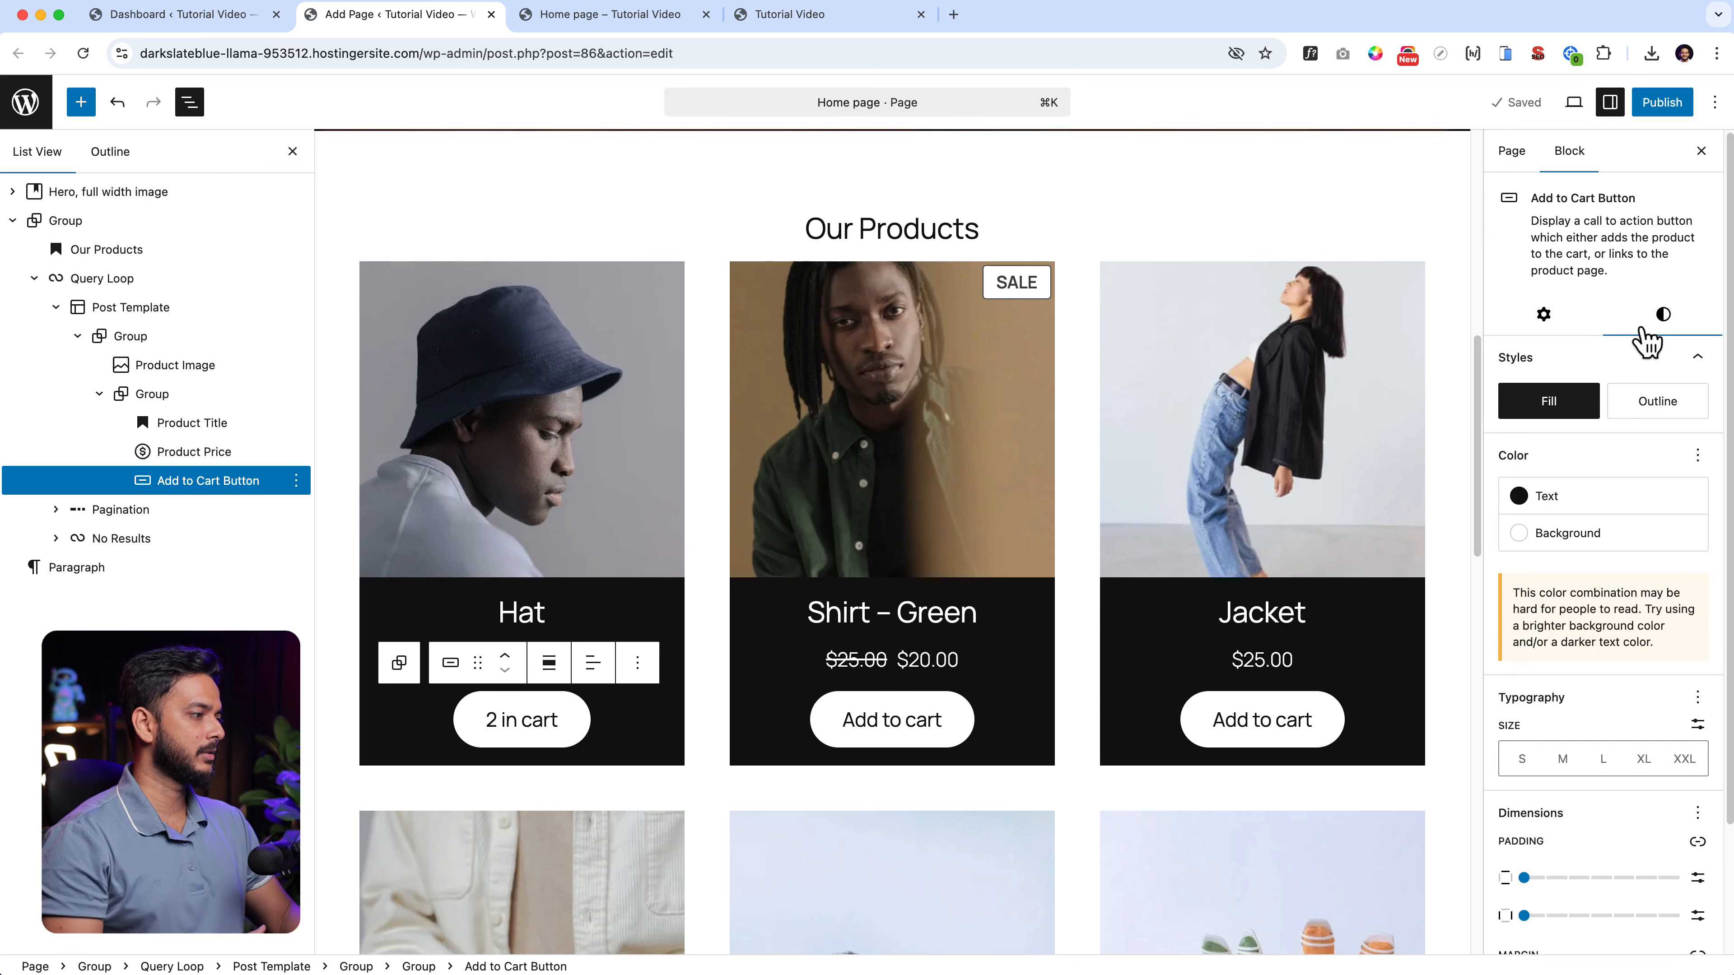
scroll(1471, 844, "down", 8)
scroll(1686, 841, "down", 2)
left_click(703, 673)
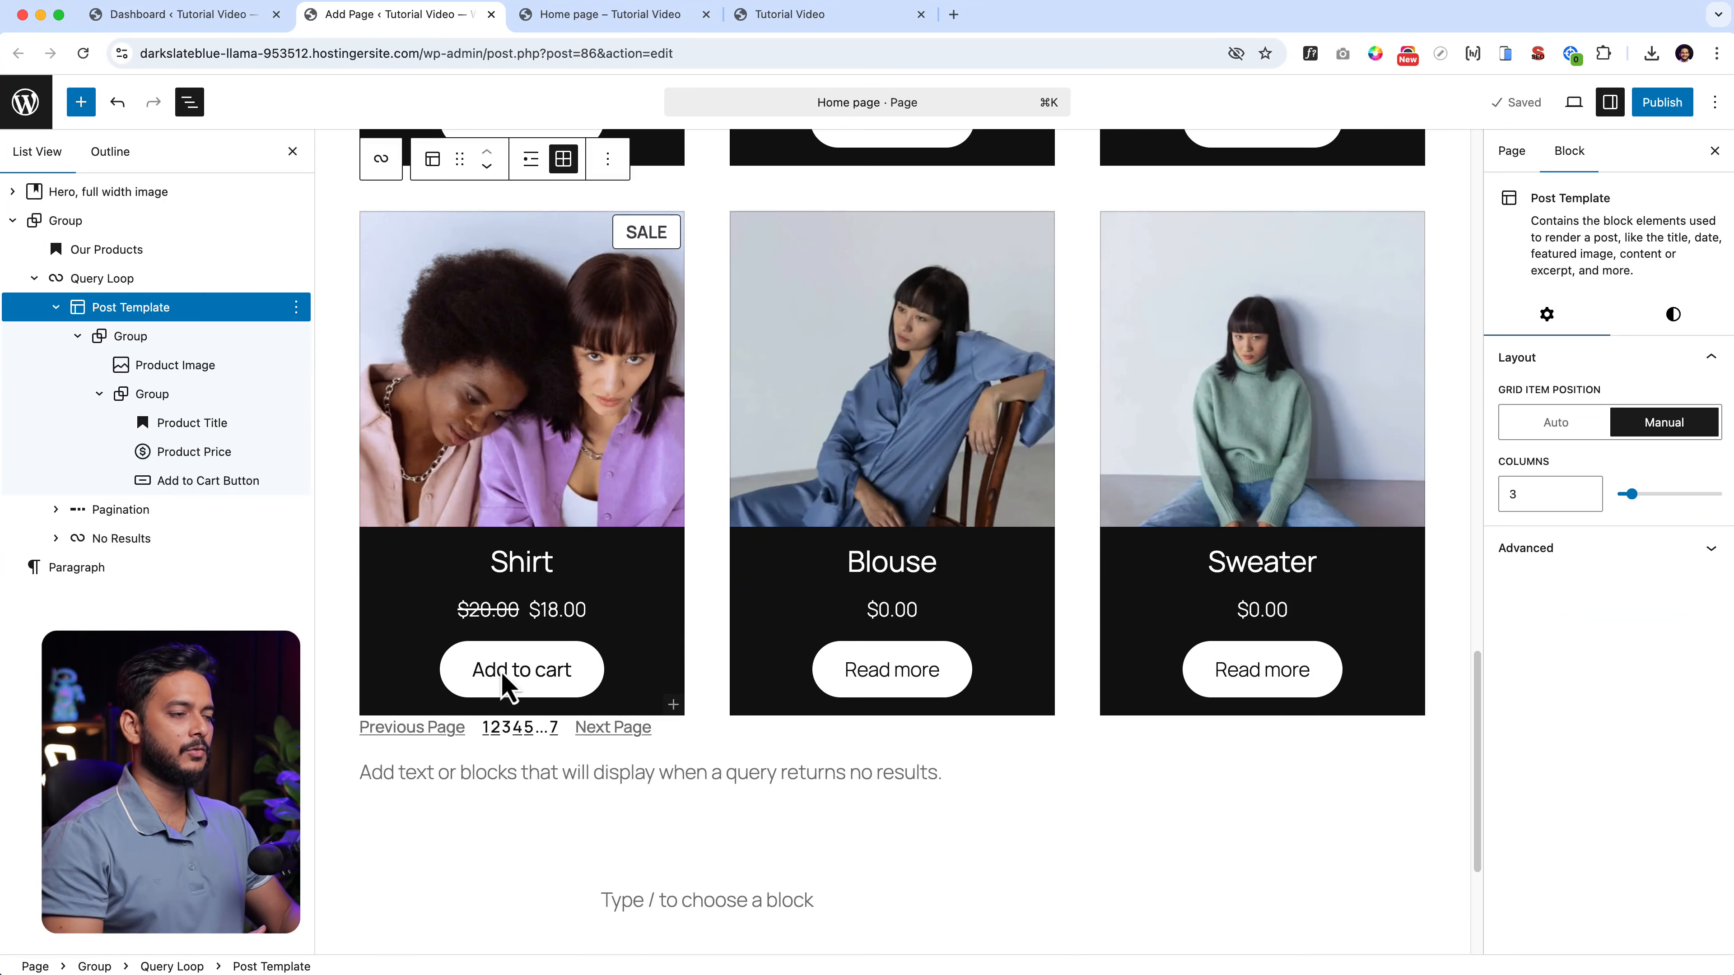
Add a Read More block to the product grid's post template, outside the existing card group.
left_click(668, 707)
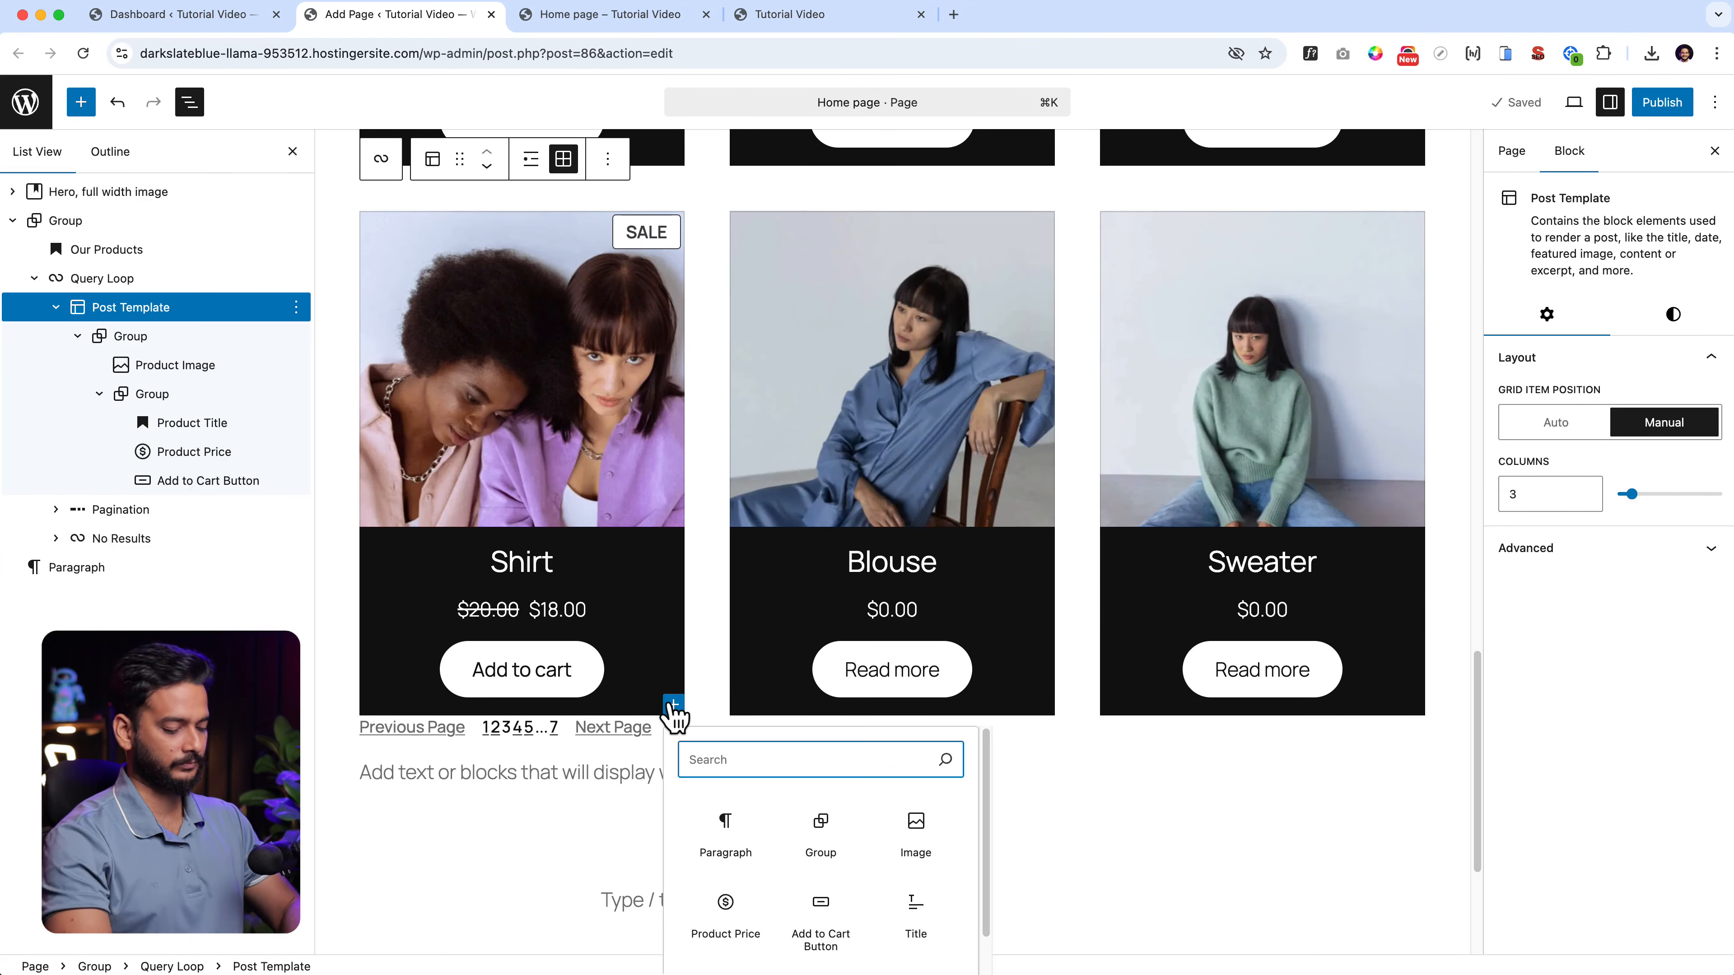
type("read")
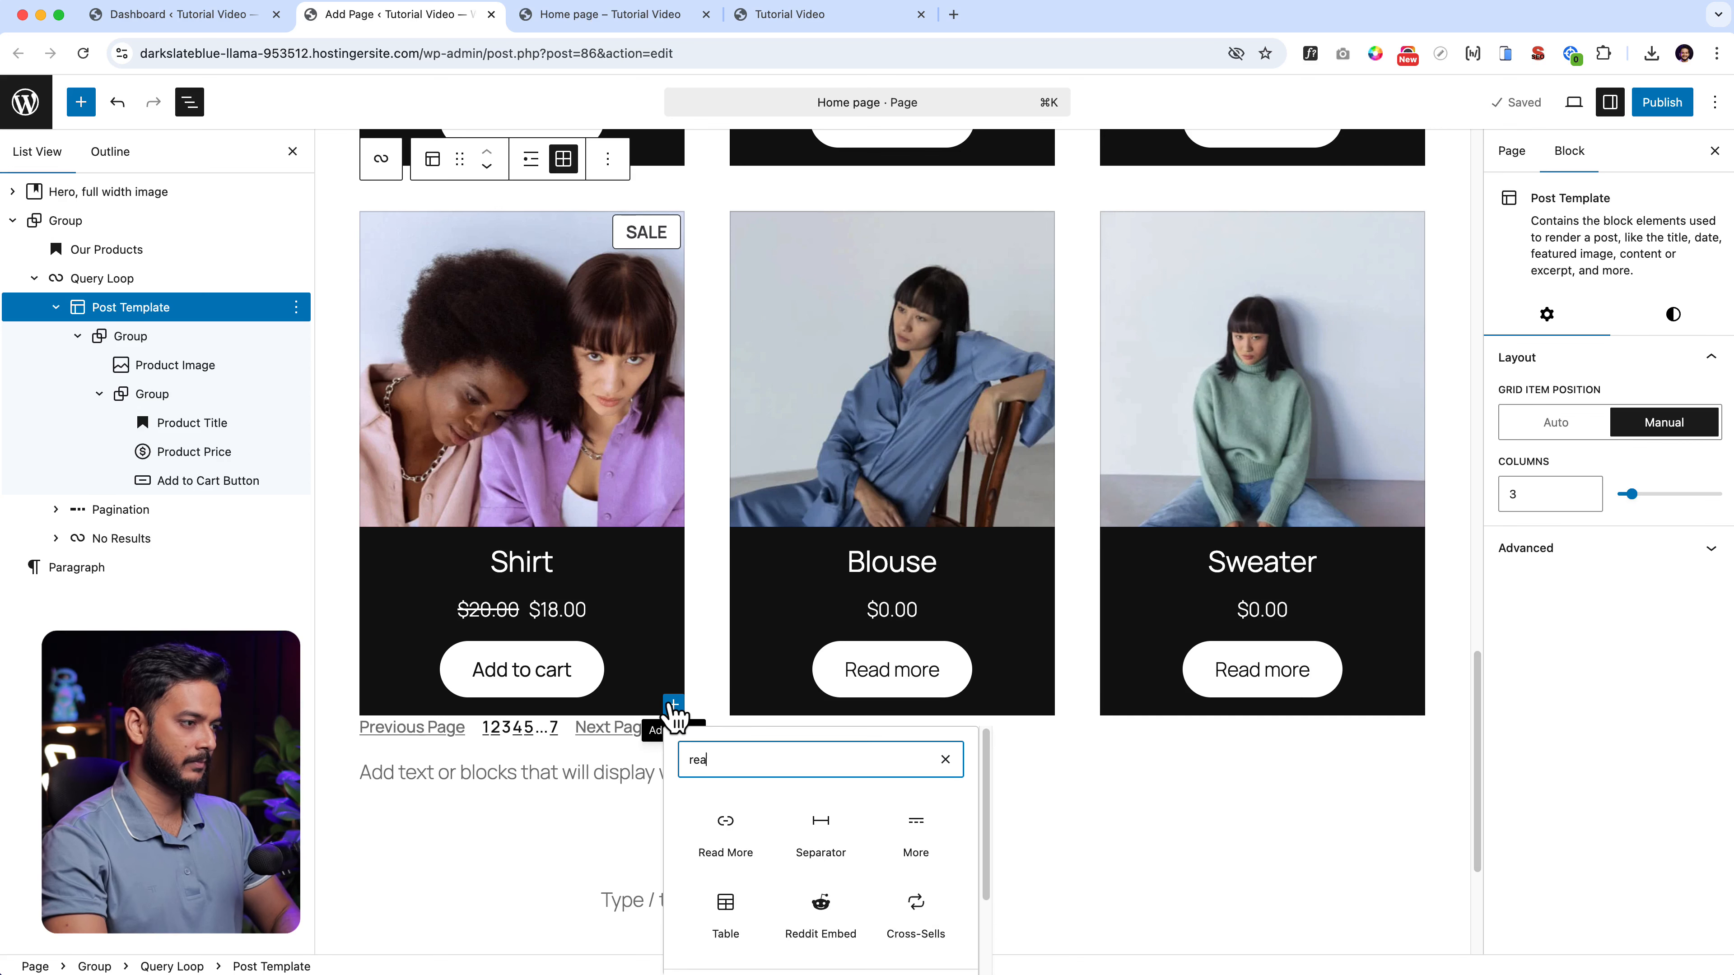
left_click(710, 819)
left_click(588, 516)
left_click(539, 707)
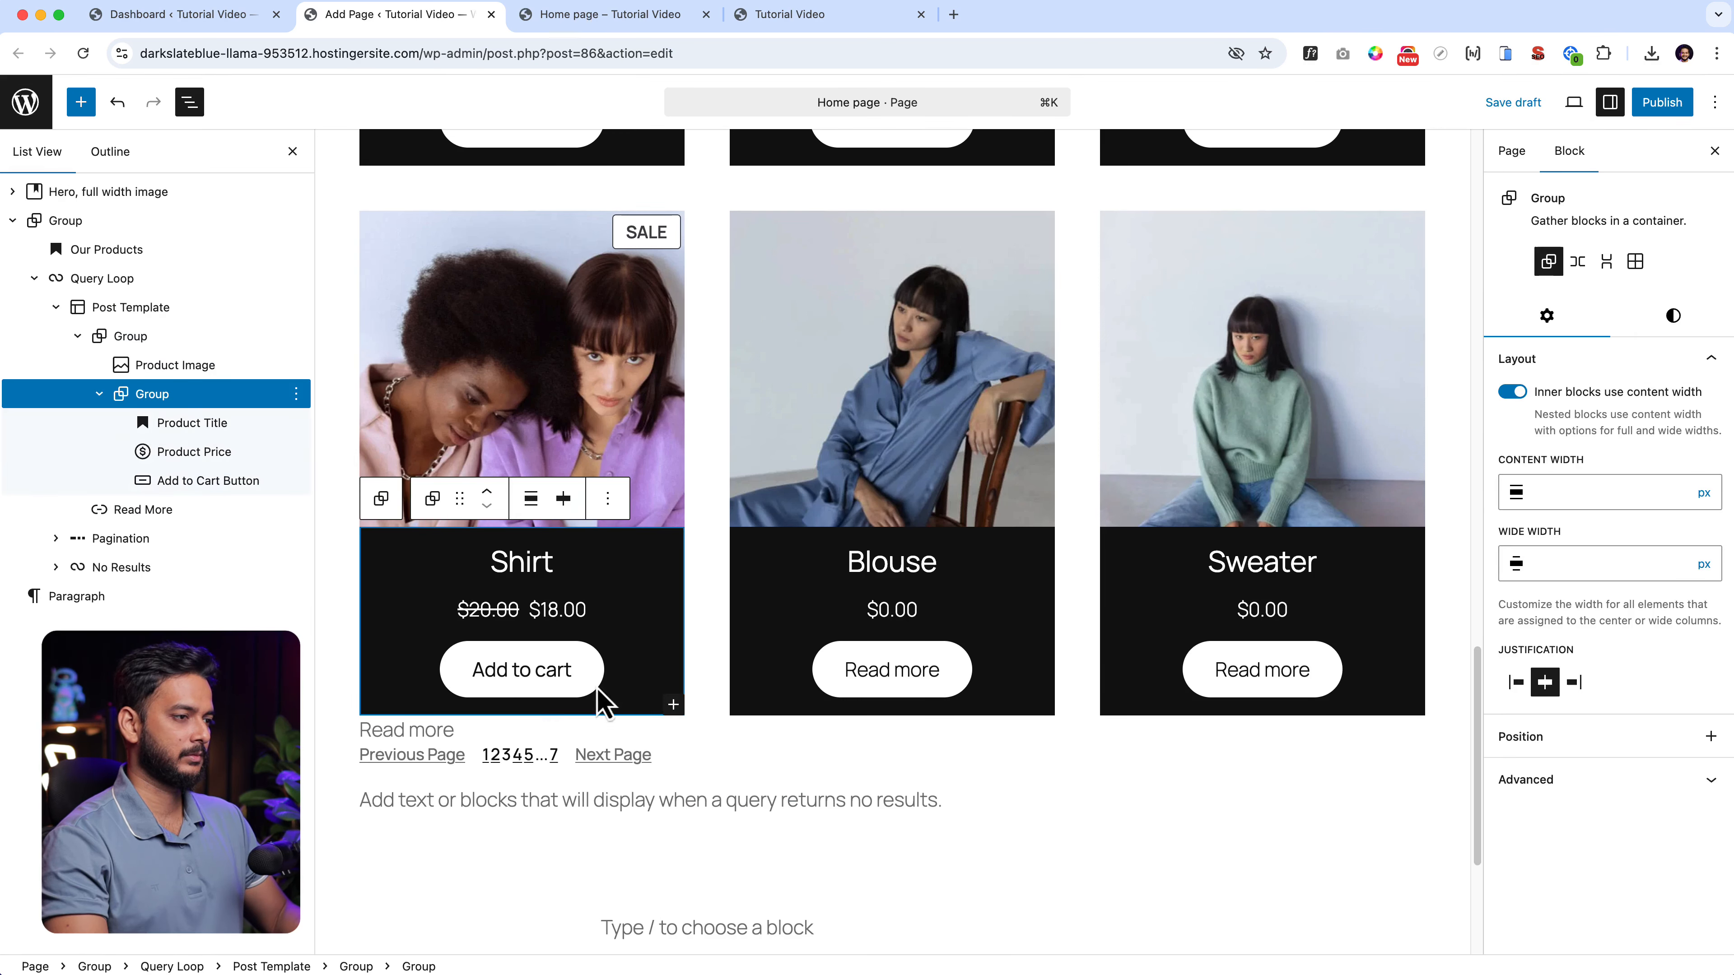
left_click(578, 695)
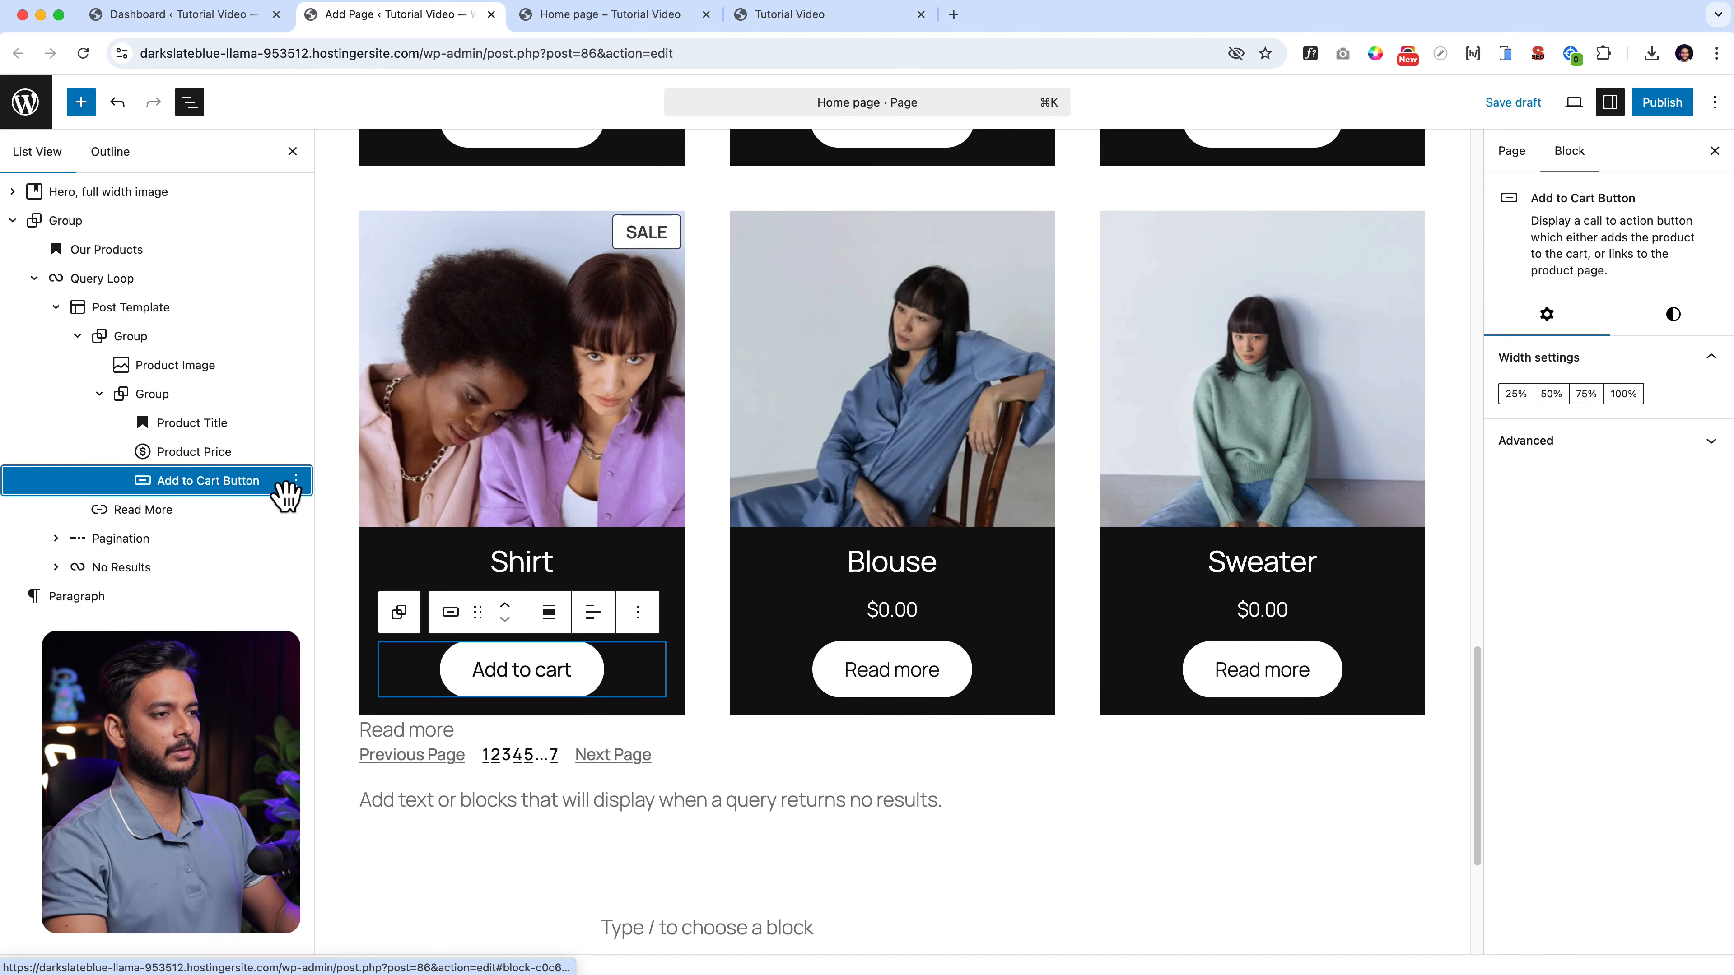
Convert the outer group of the product card into a Row so image and details sit side by side.
scroll(666, 457, "up", 5)
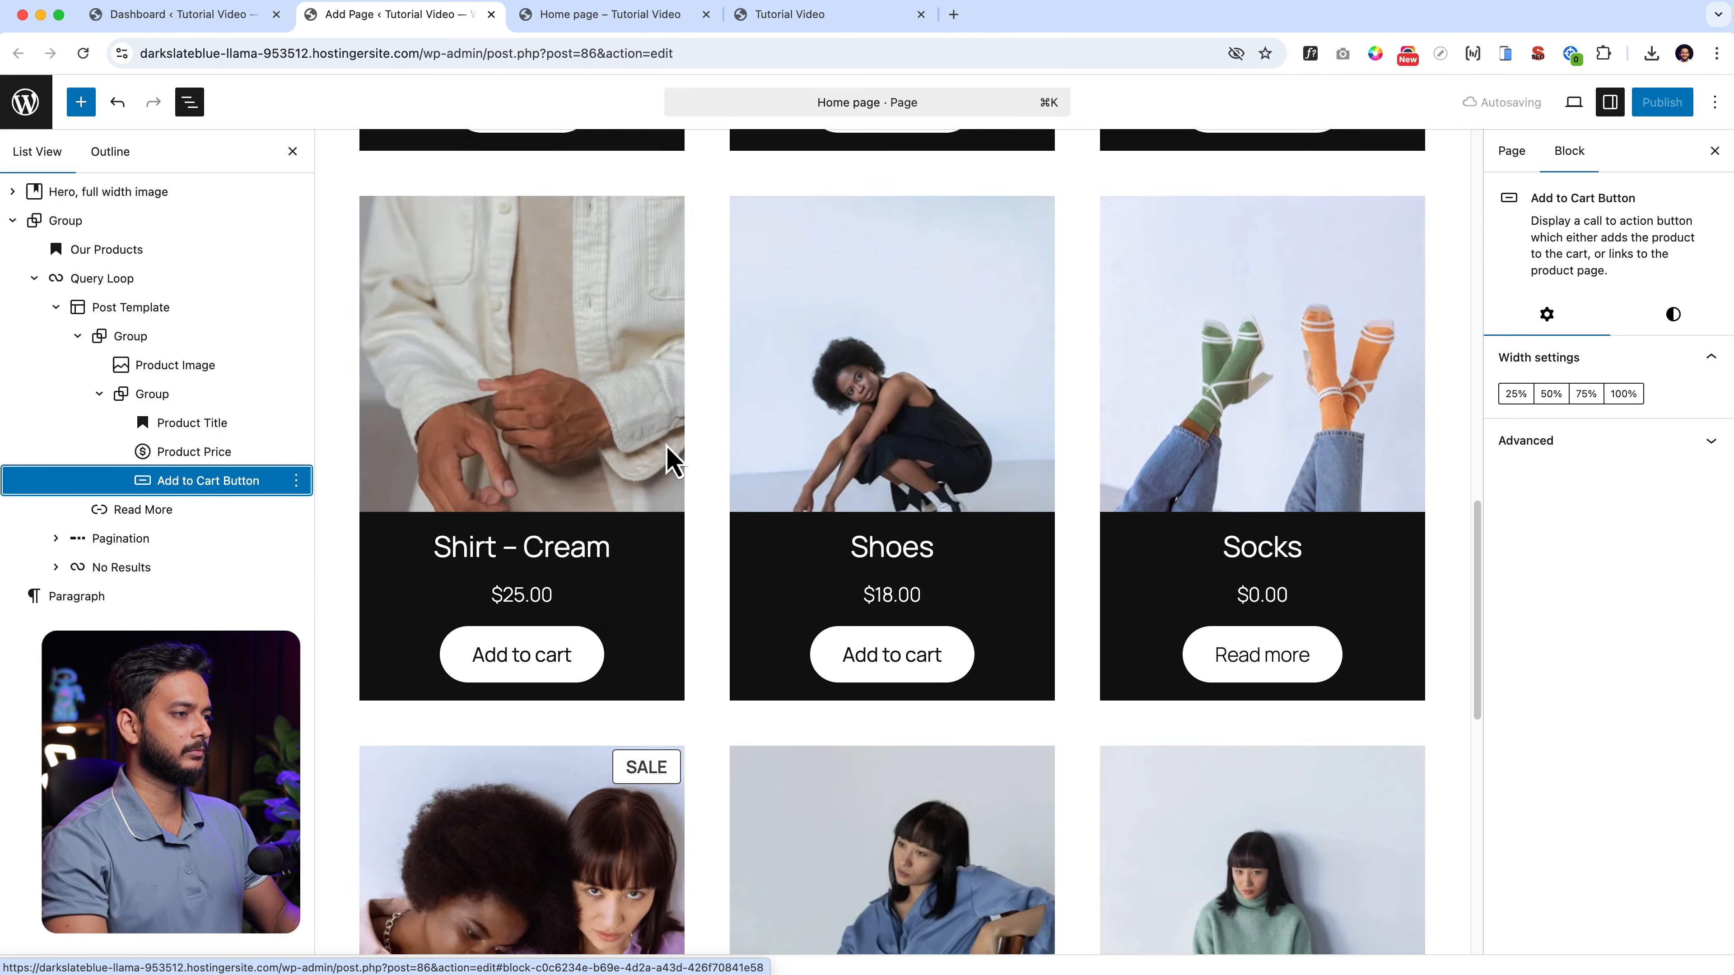
left_click(720, 495)
scroll(722, 505, "up", 5)
scroll(727, 526, "up", 5)
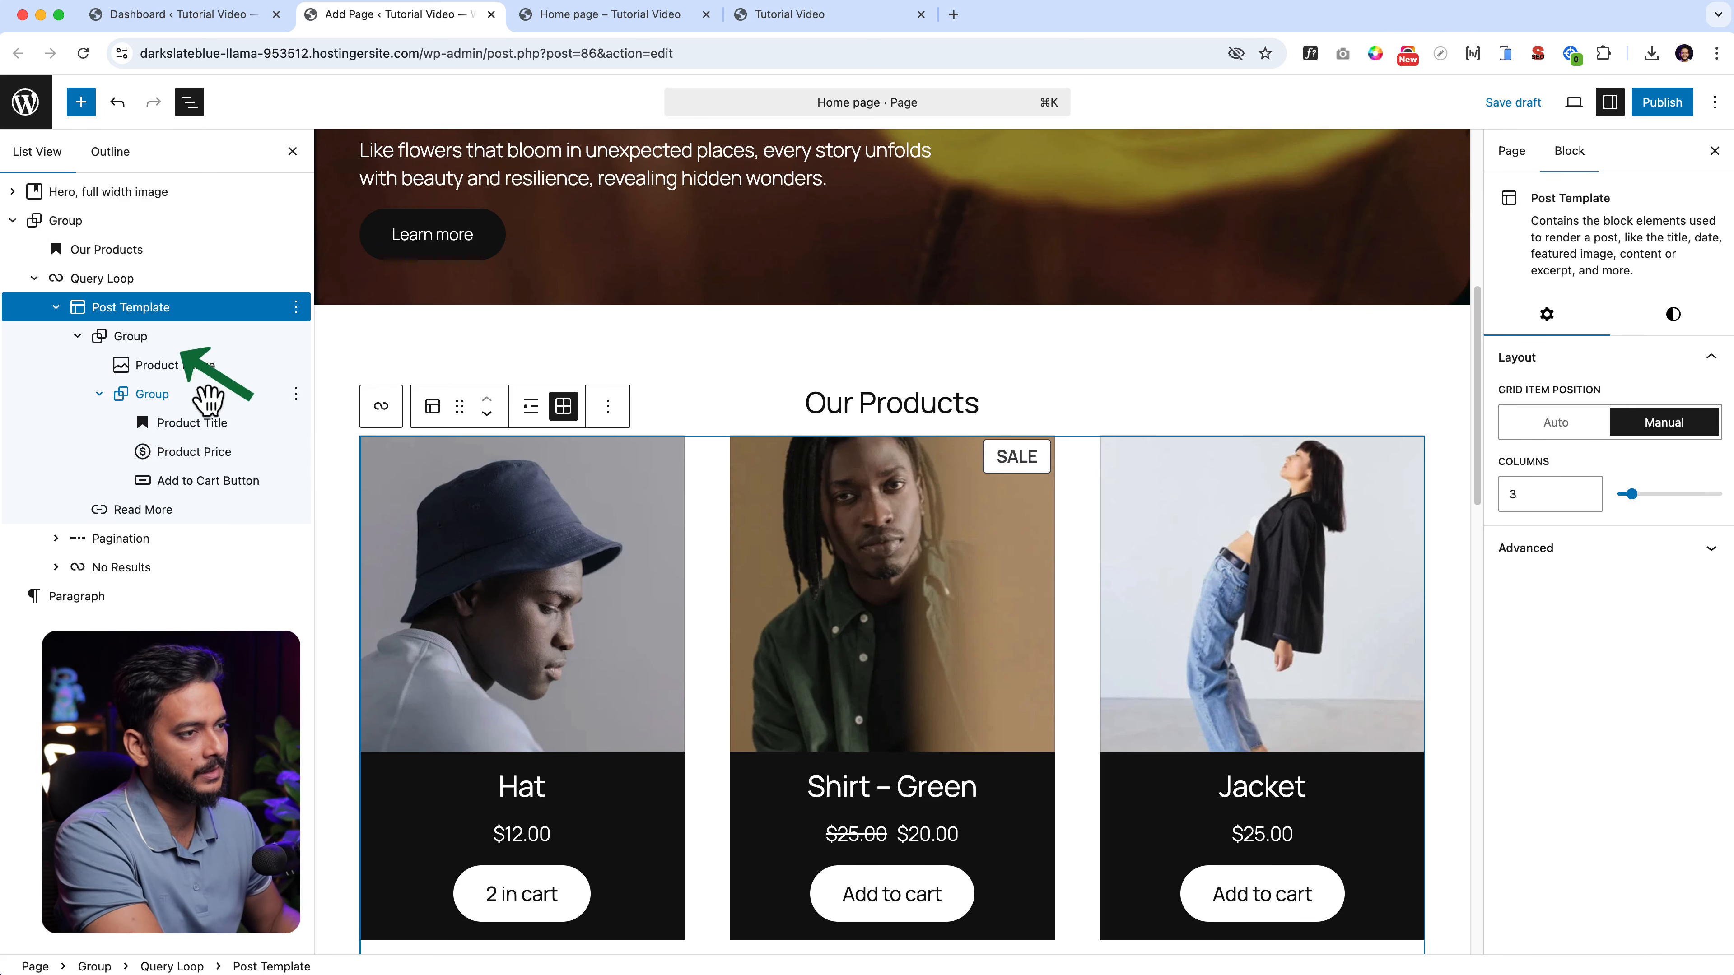
left_click(194, 340)
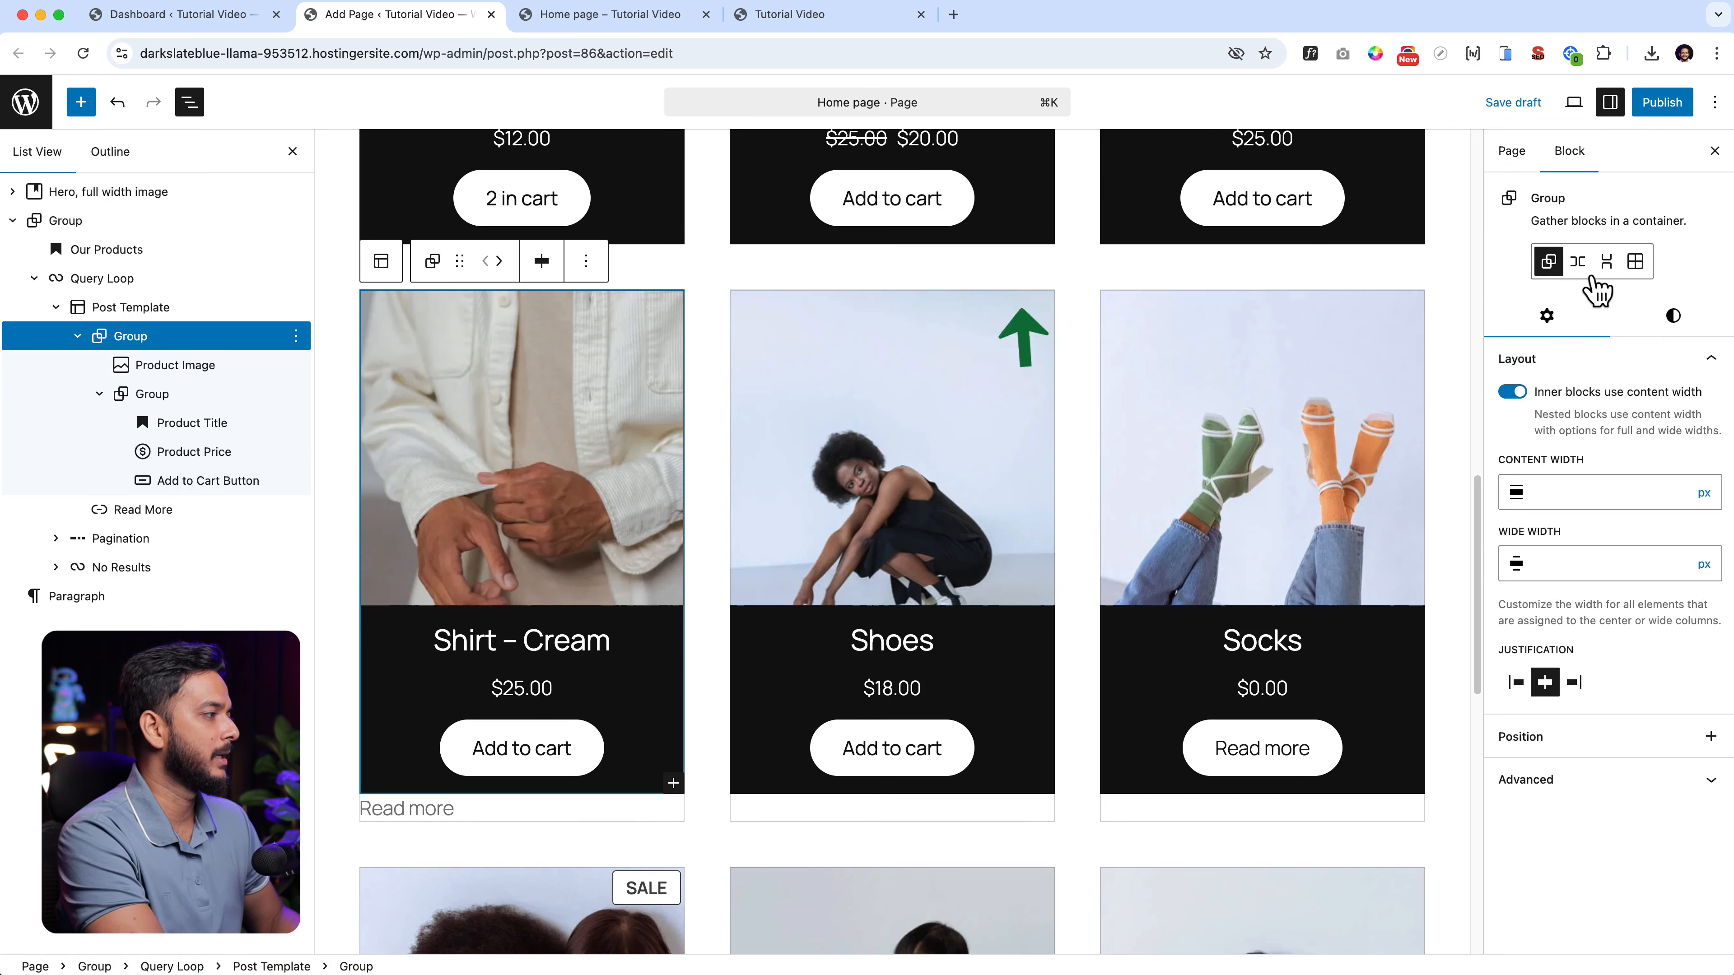
left_click(1577, 262)
scroll(529, 601, "up", 3)
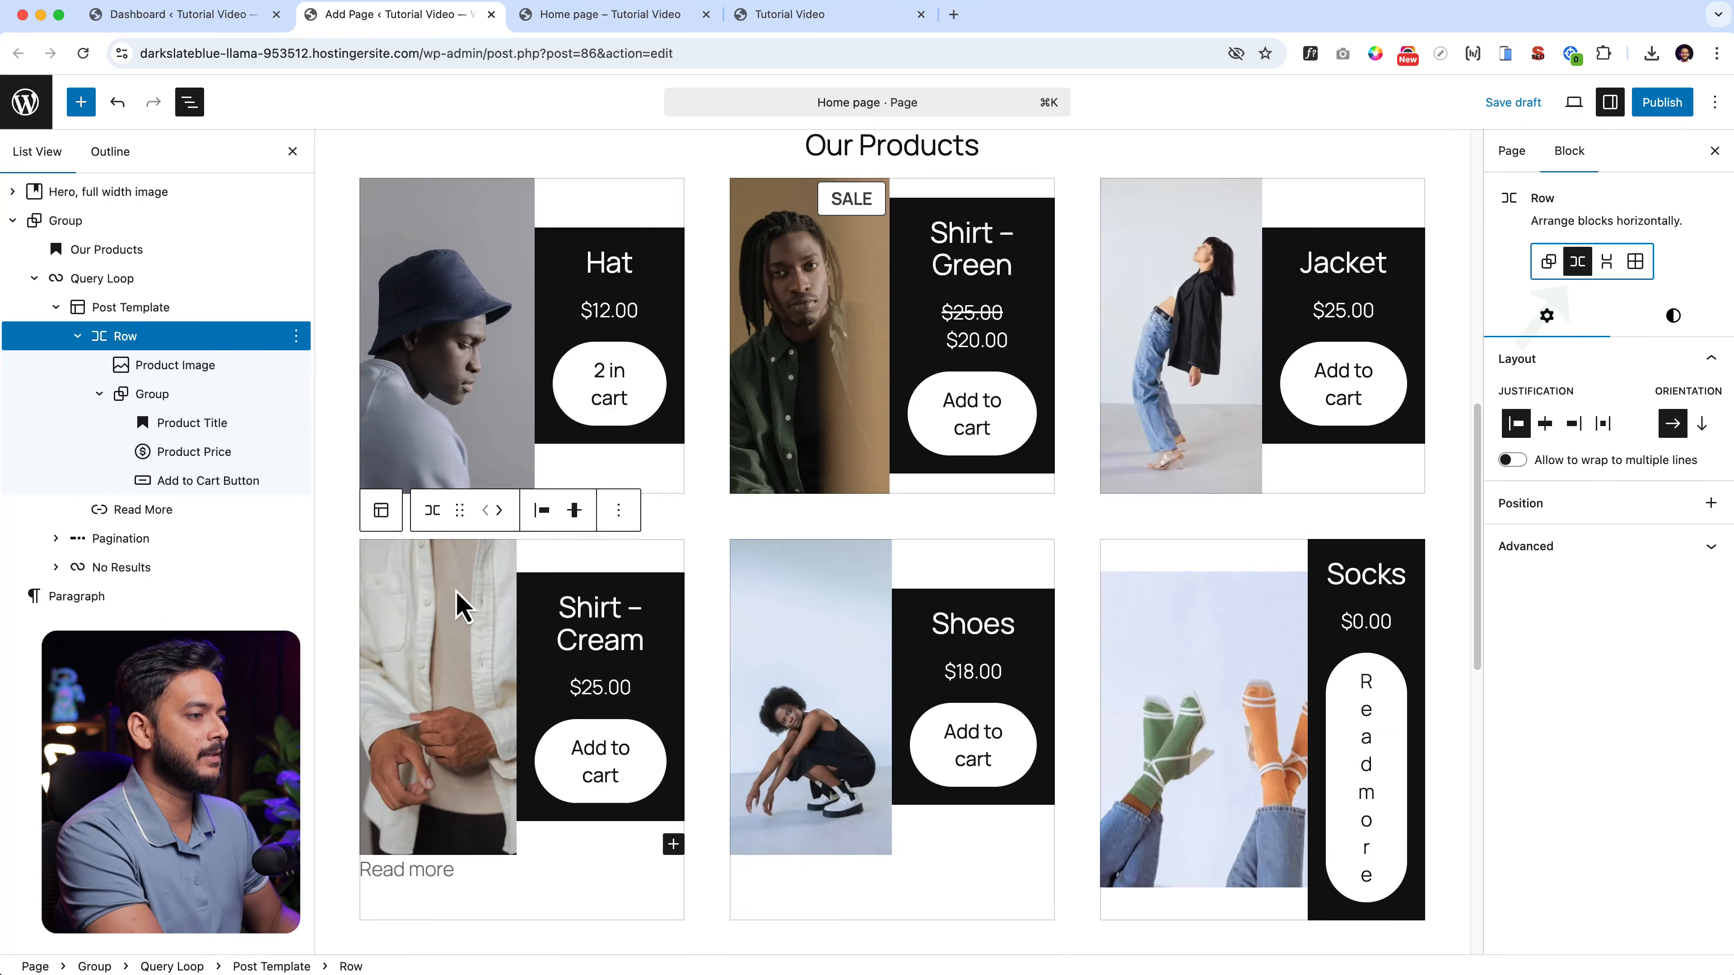
Clear the background color of the inner group holding the product title, price and cart button.
left_click(571, 274)
left_click(571, 272)
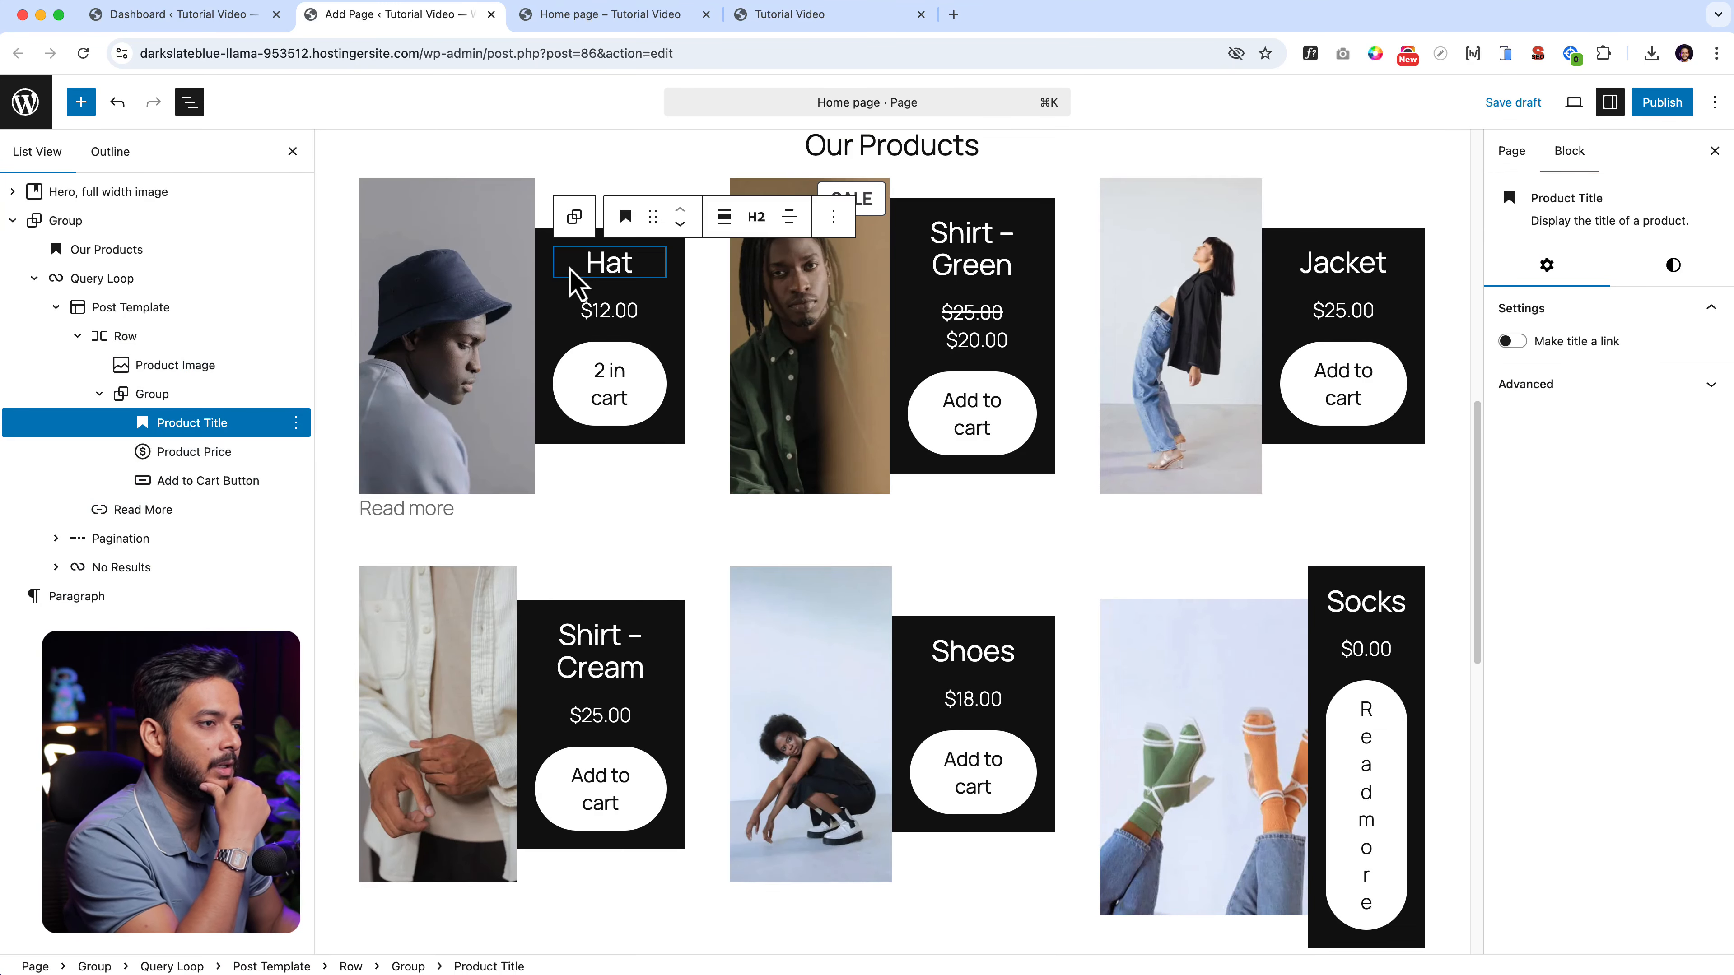
left_click(161, 395)
left_click(1672, 316)
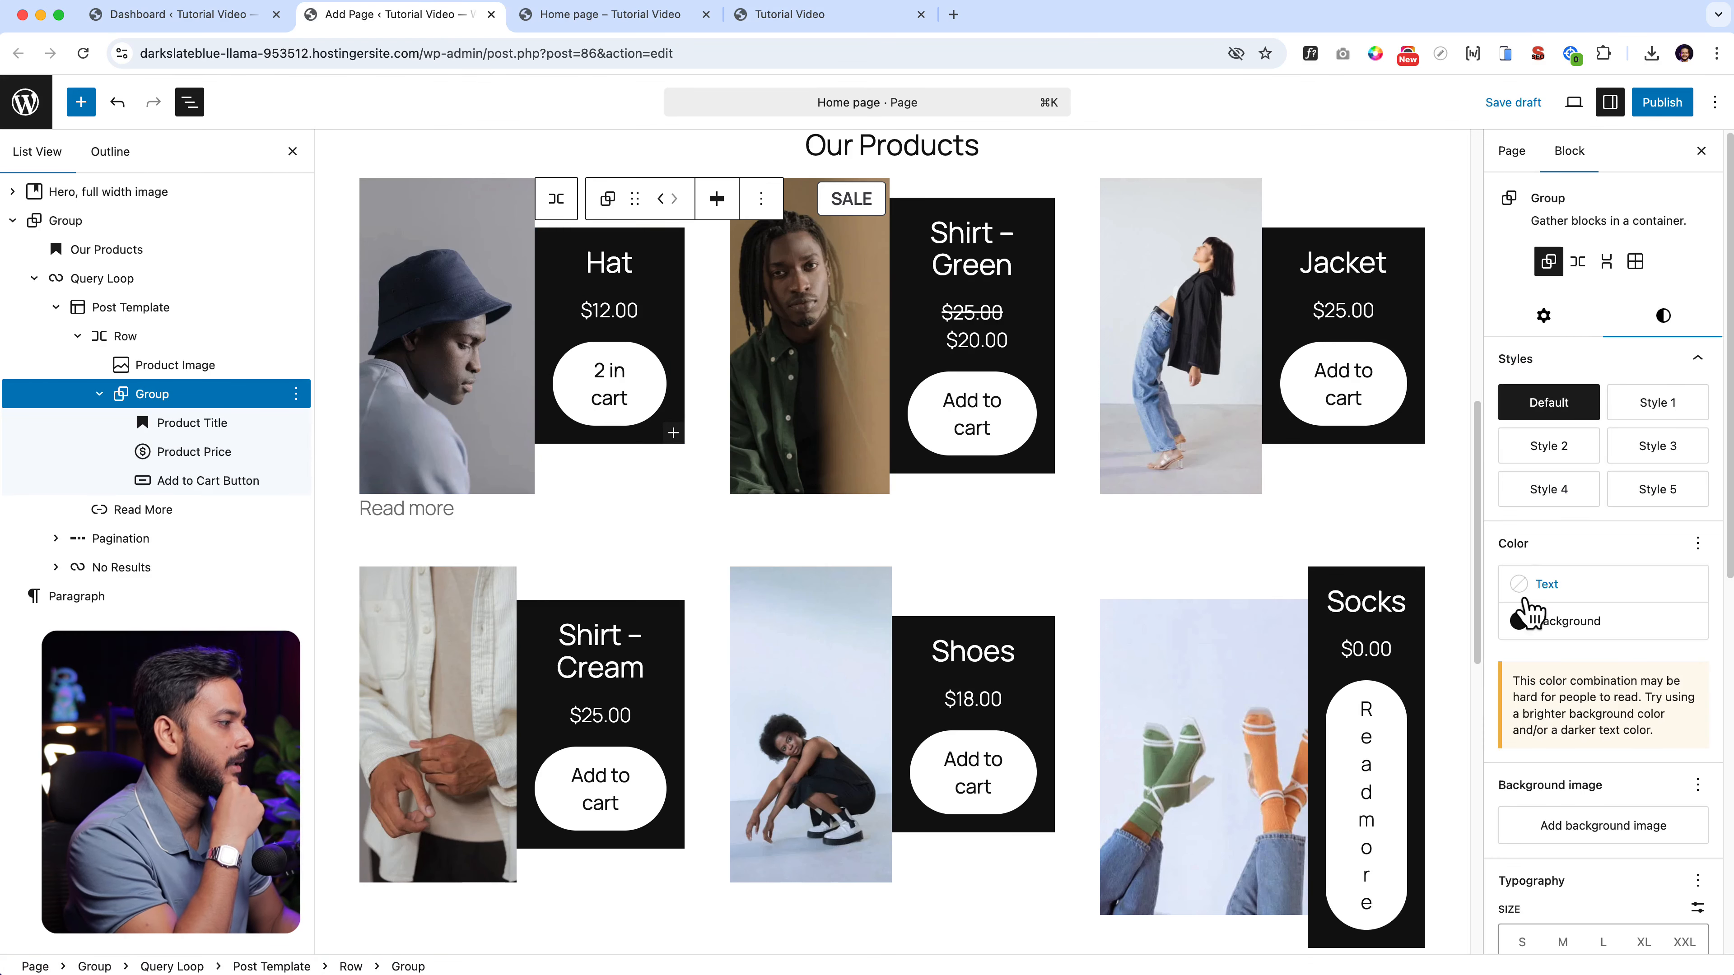
left_click(1692, 622)
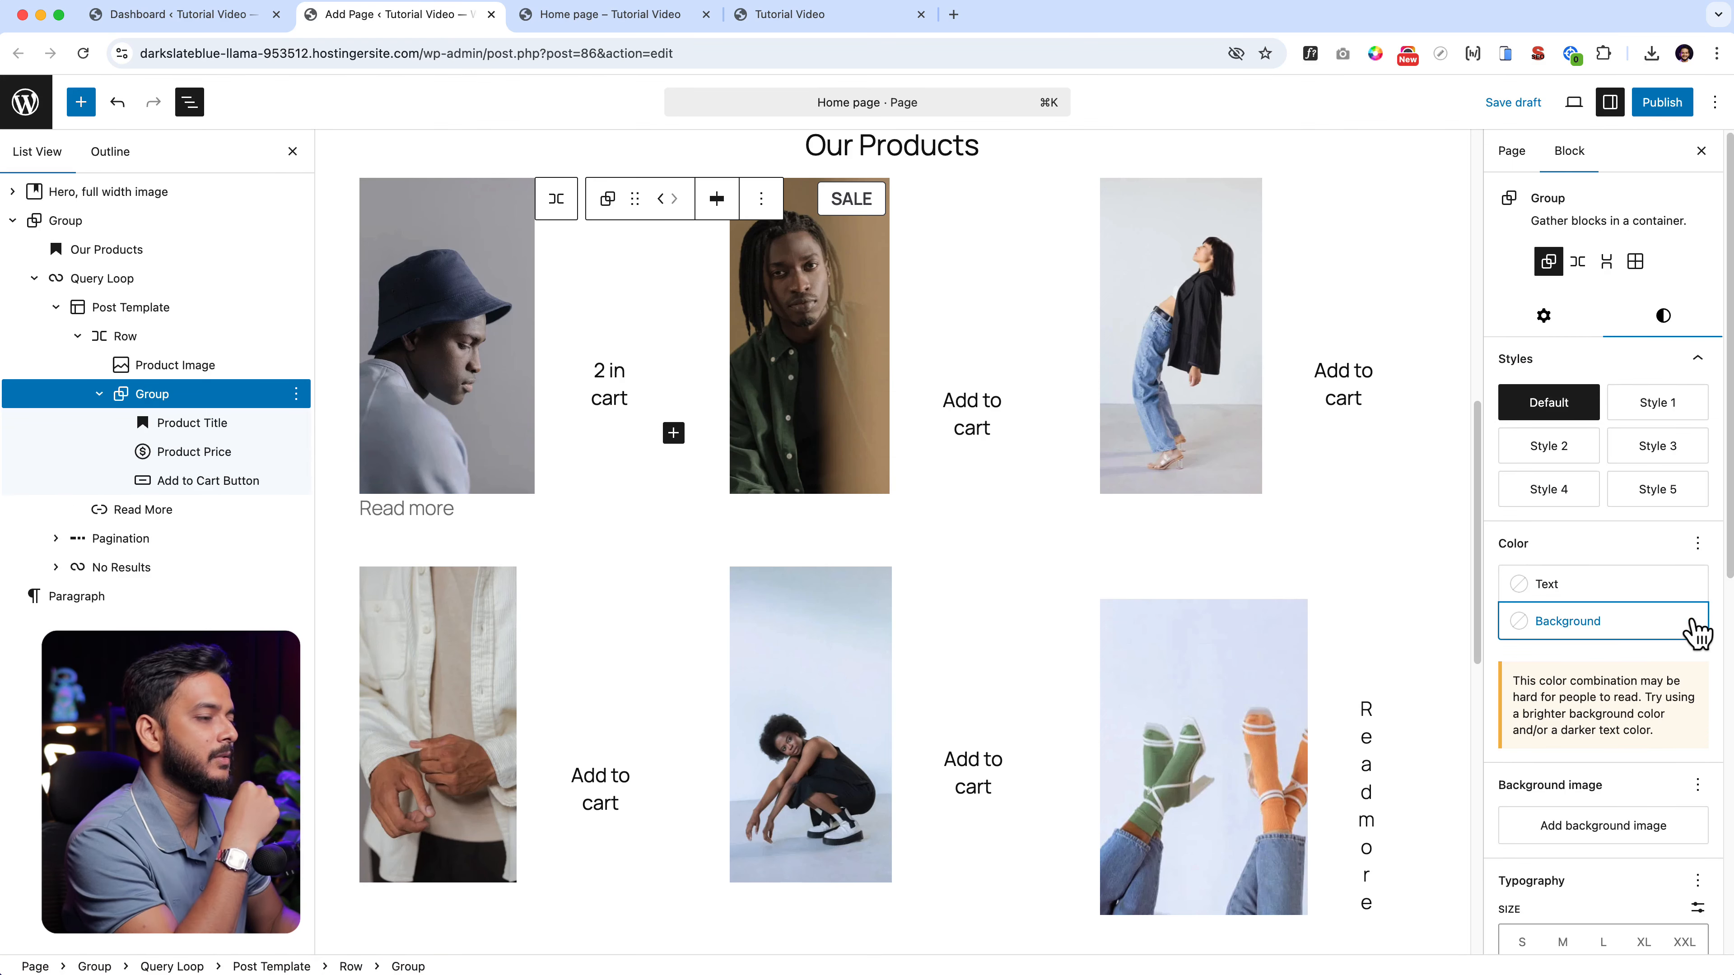
Clear the custom text color from both the Product Title and the Product Price.
left_click(648, 269)
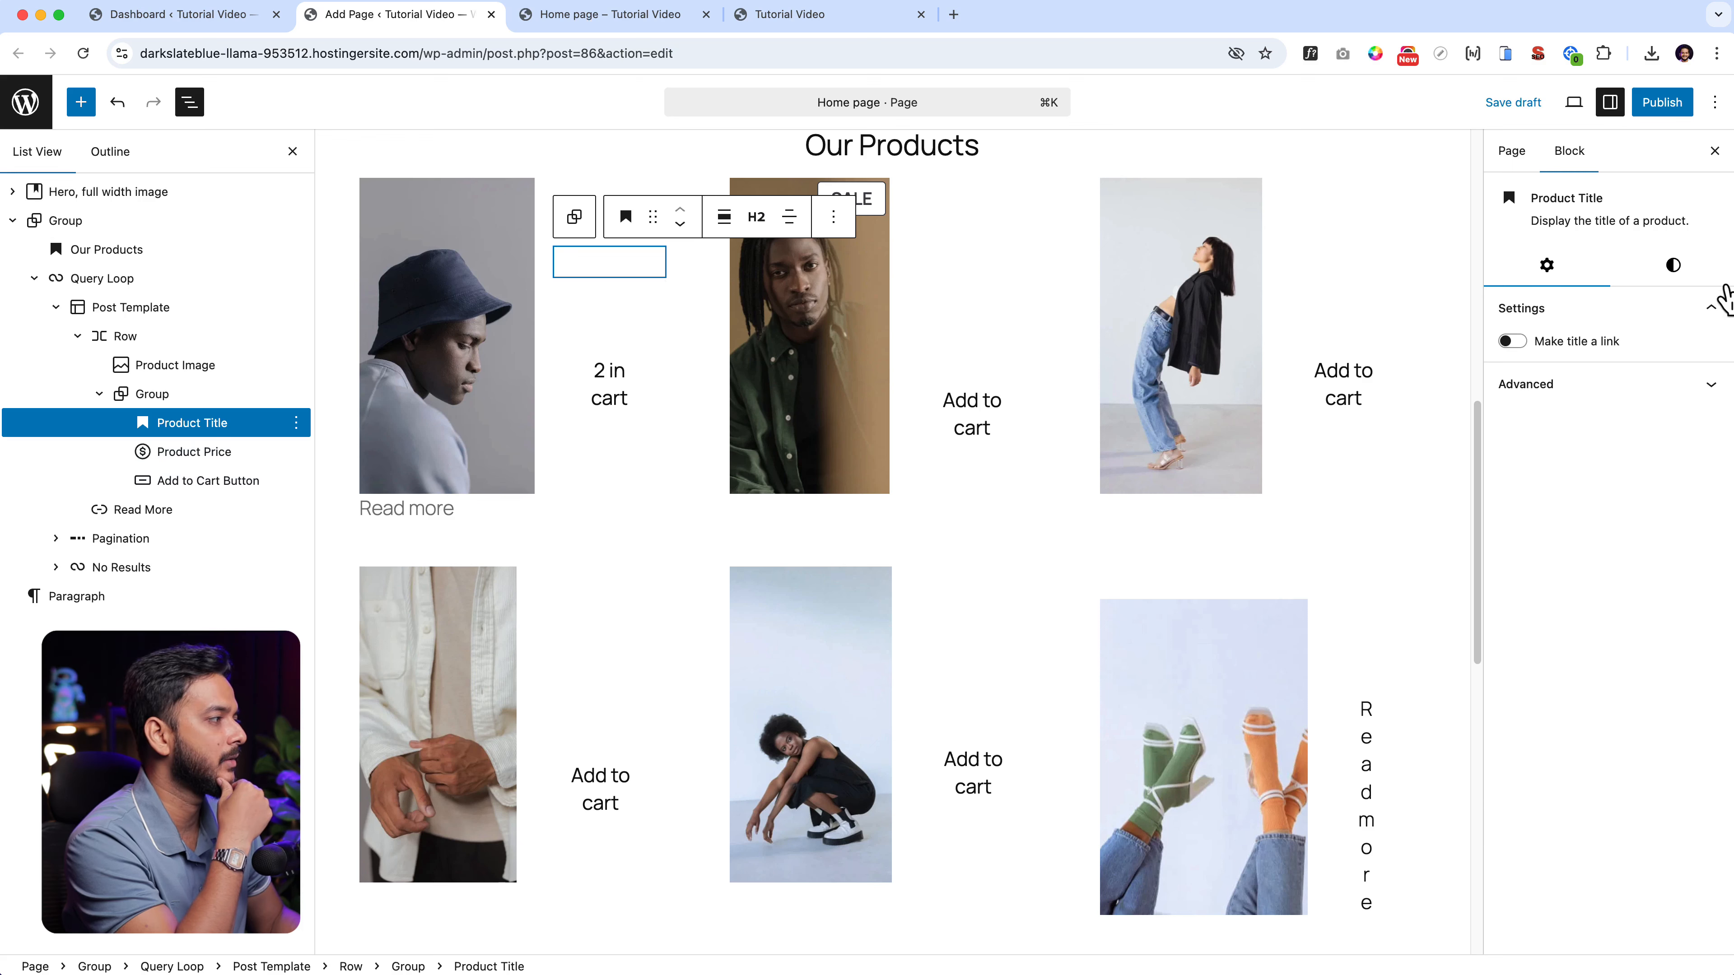
left_click(1696, 273)
left_click(1597, 352)
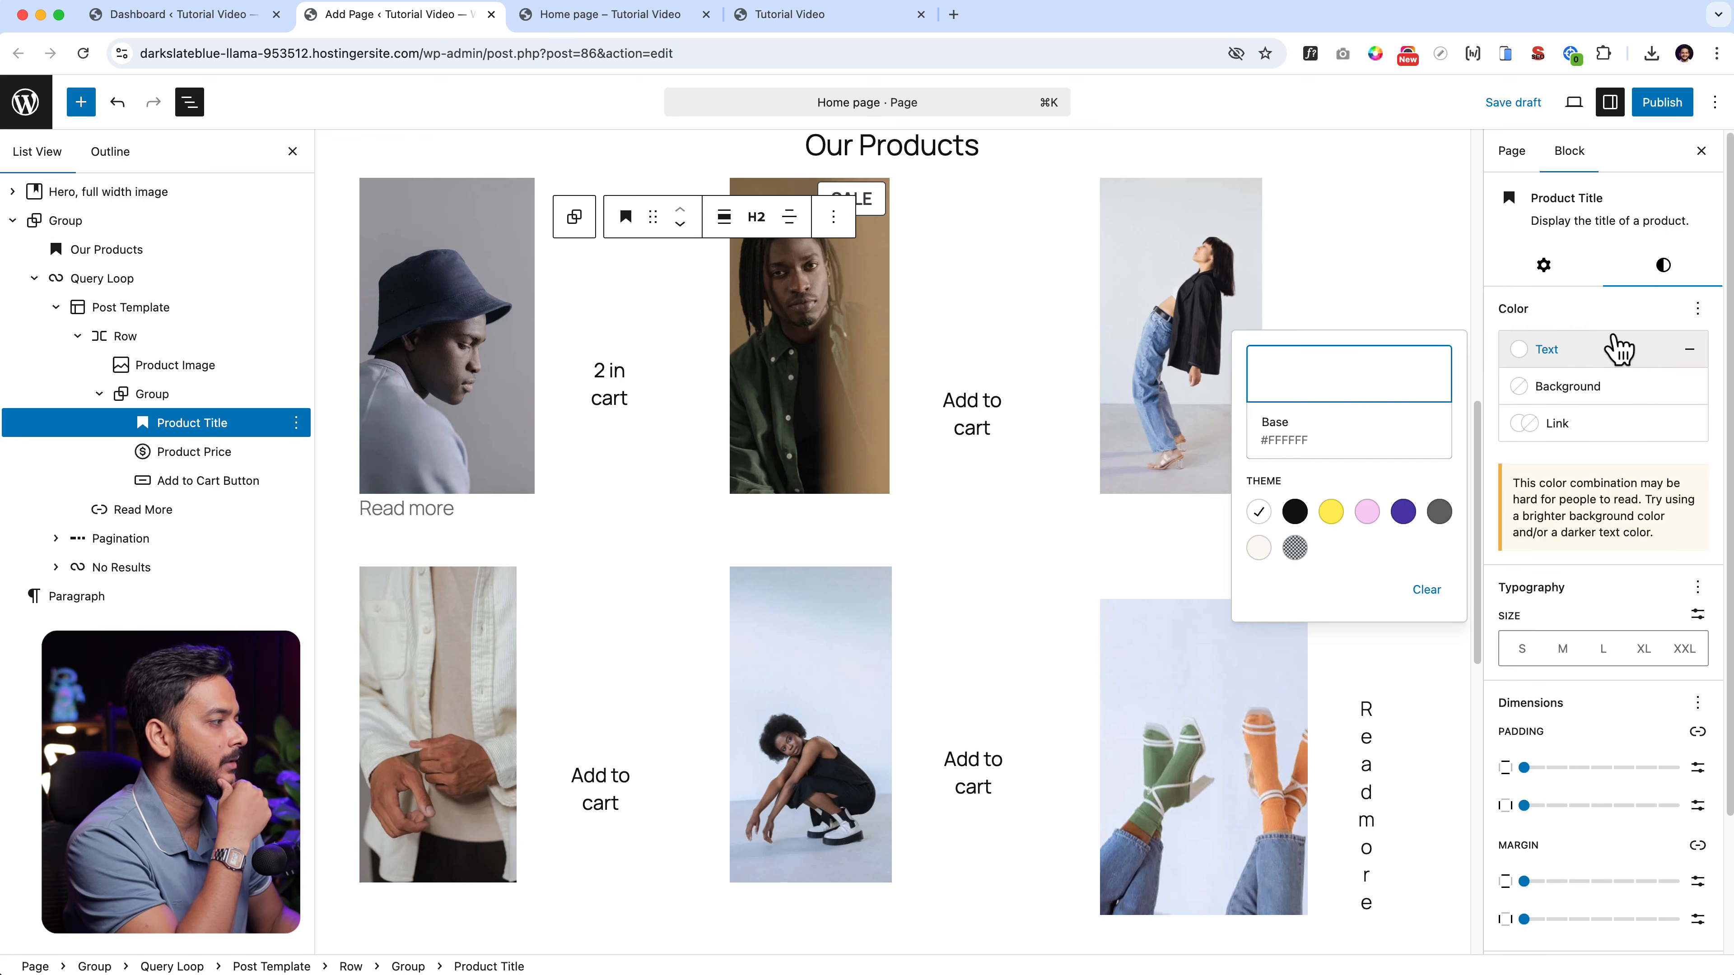
left_click(1689, 349)
left_click(609, 312)
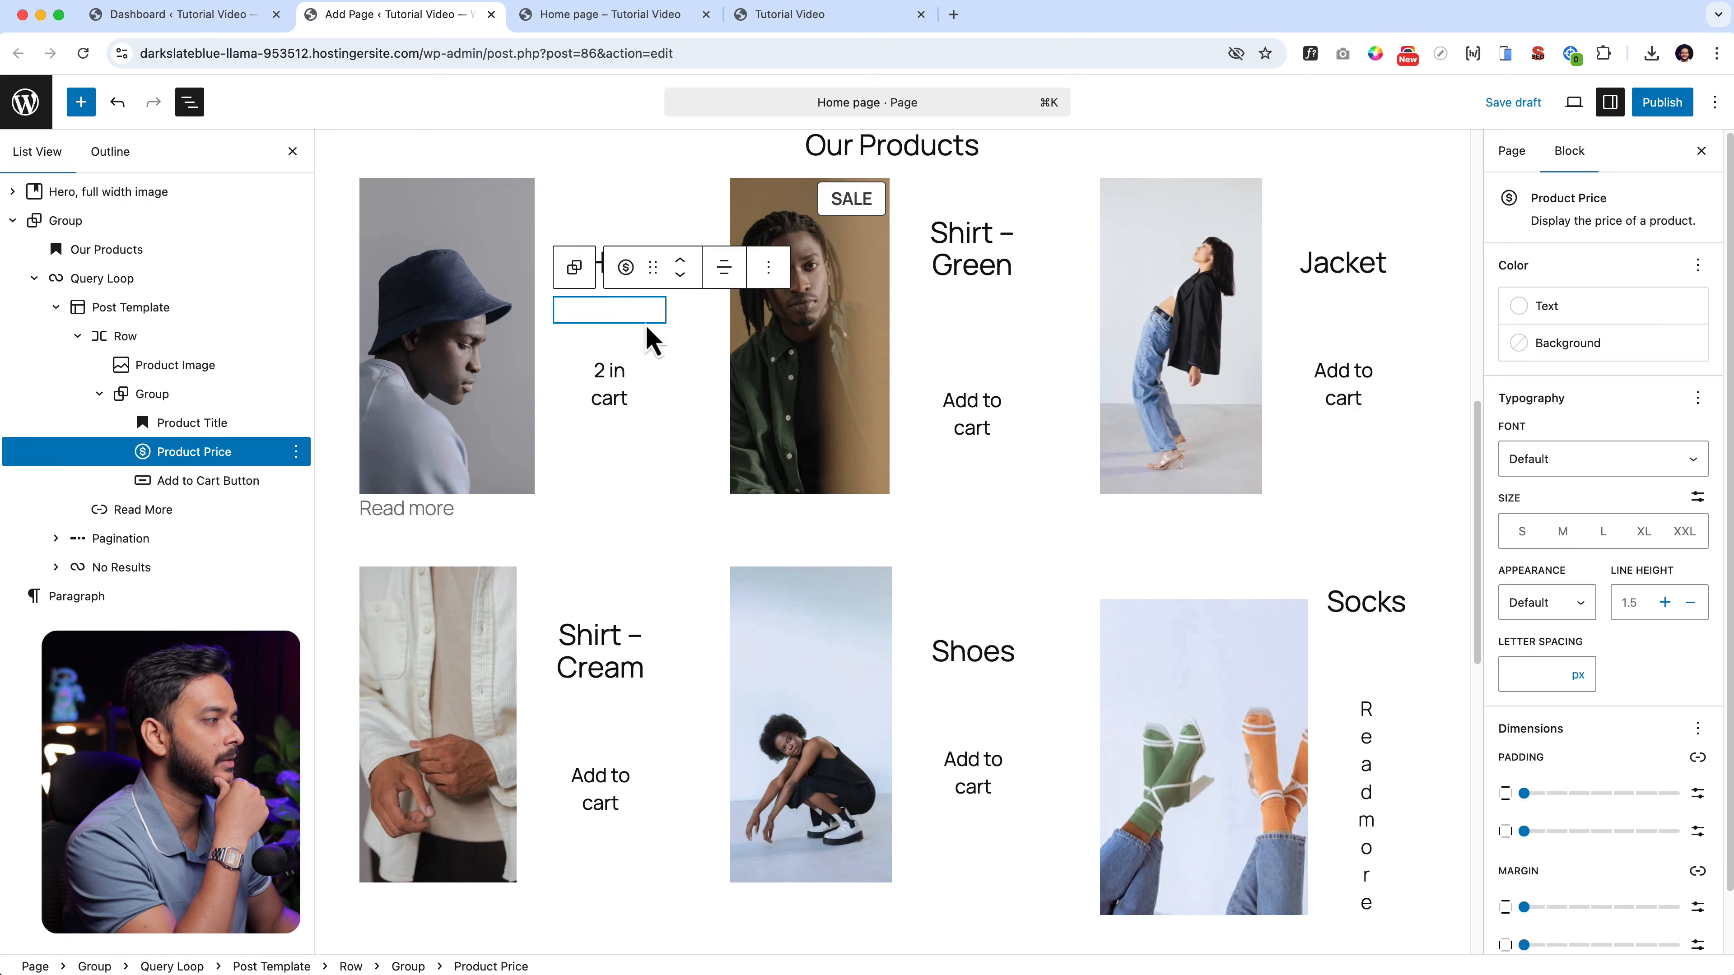
left_click(1690, 308)
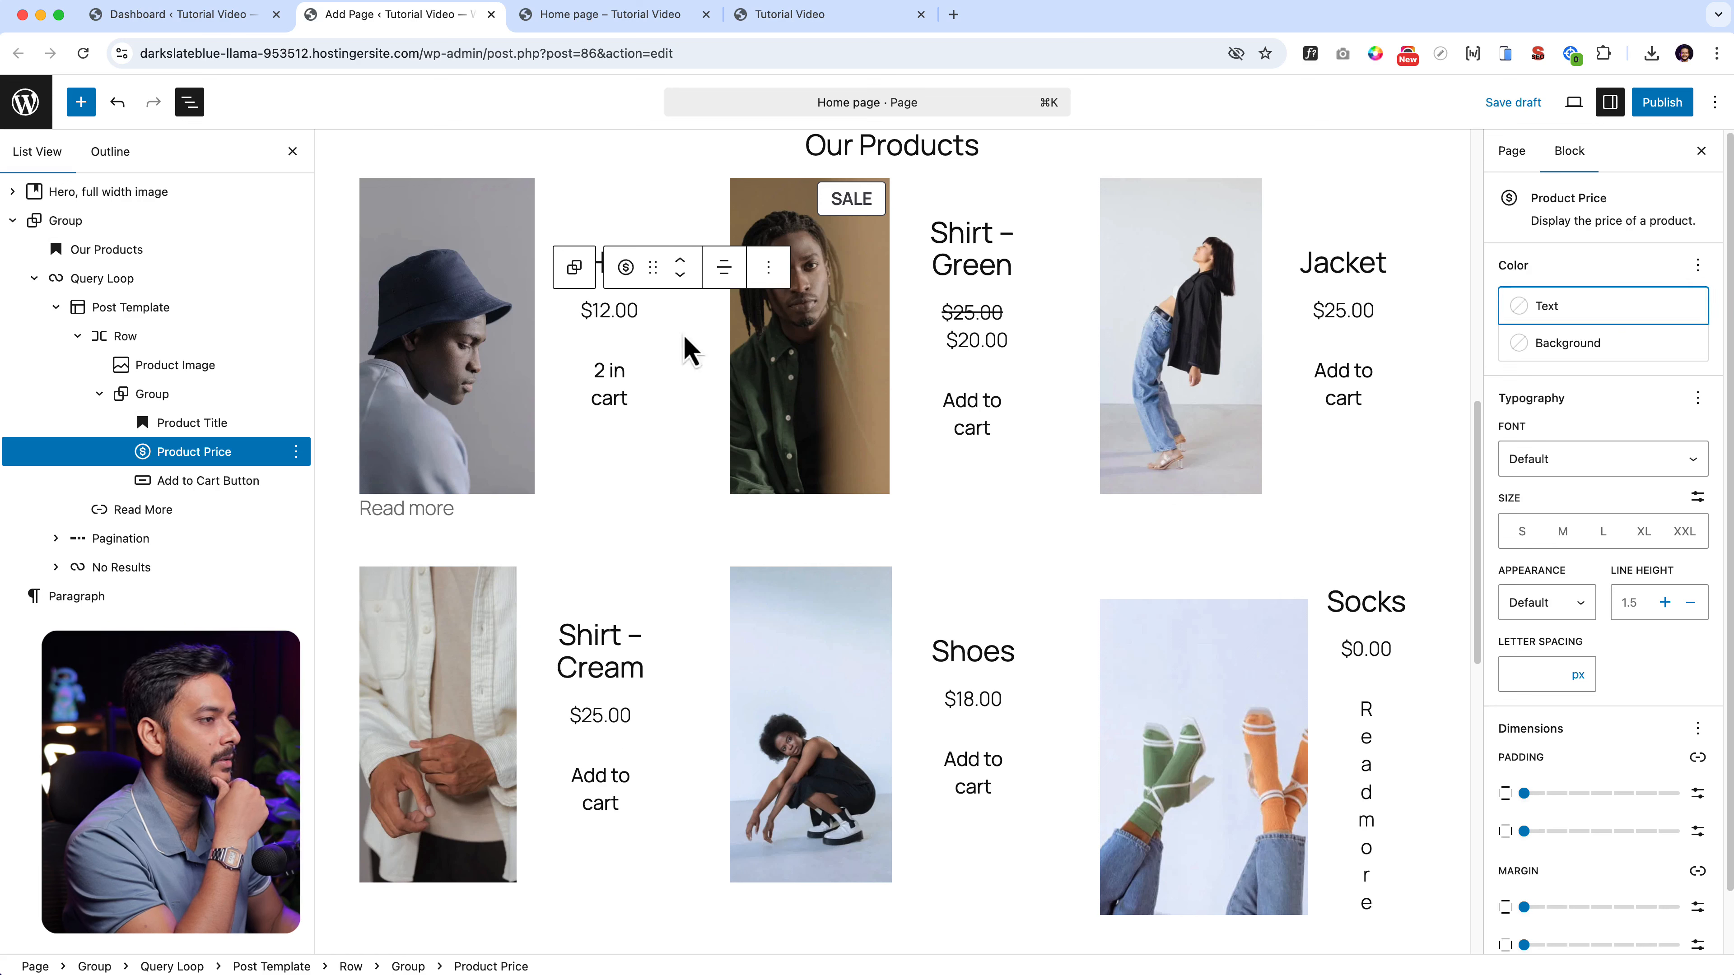
Clear the custom background and text colors from the Add to Cart Button.
left_click(599, 393)
left_click(1666, 314)
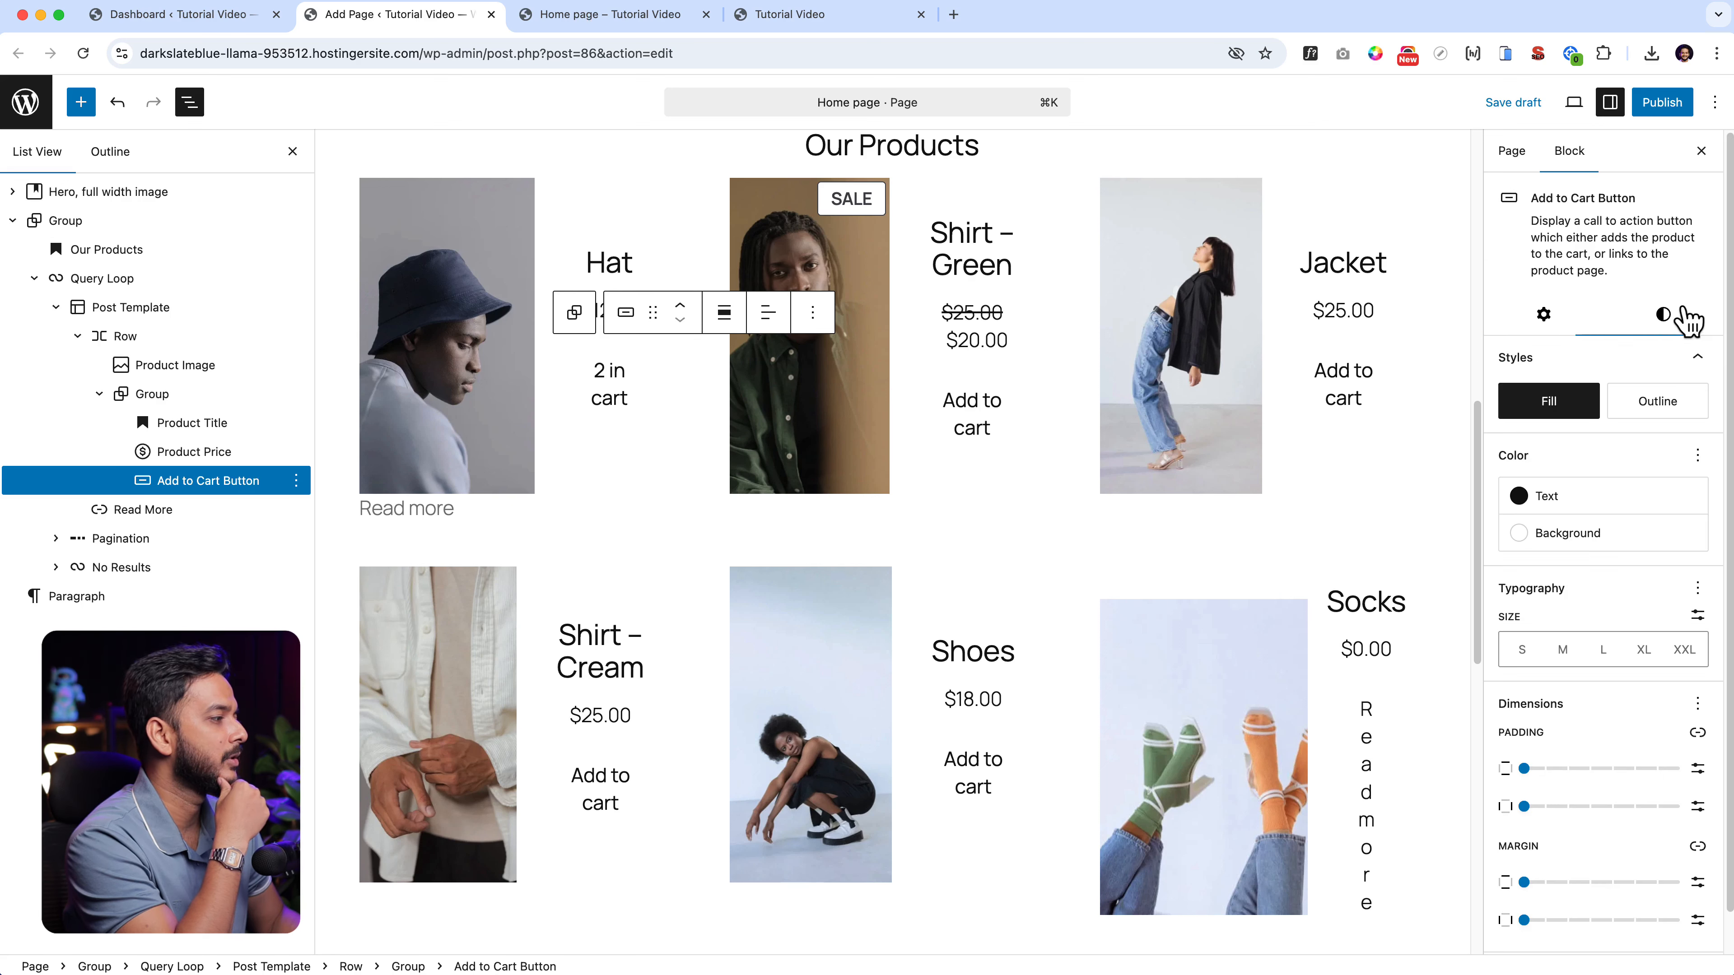
left_click(1689, 533)
left_click(1691, 497)
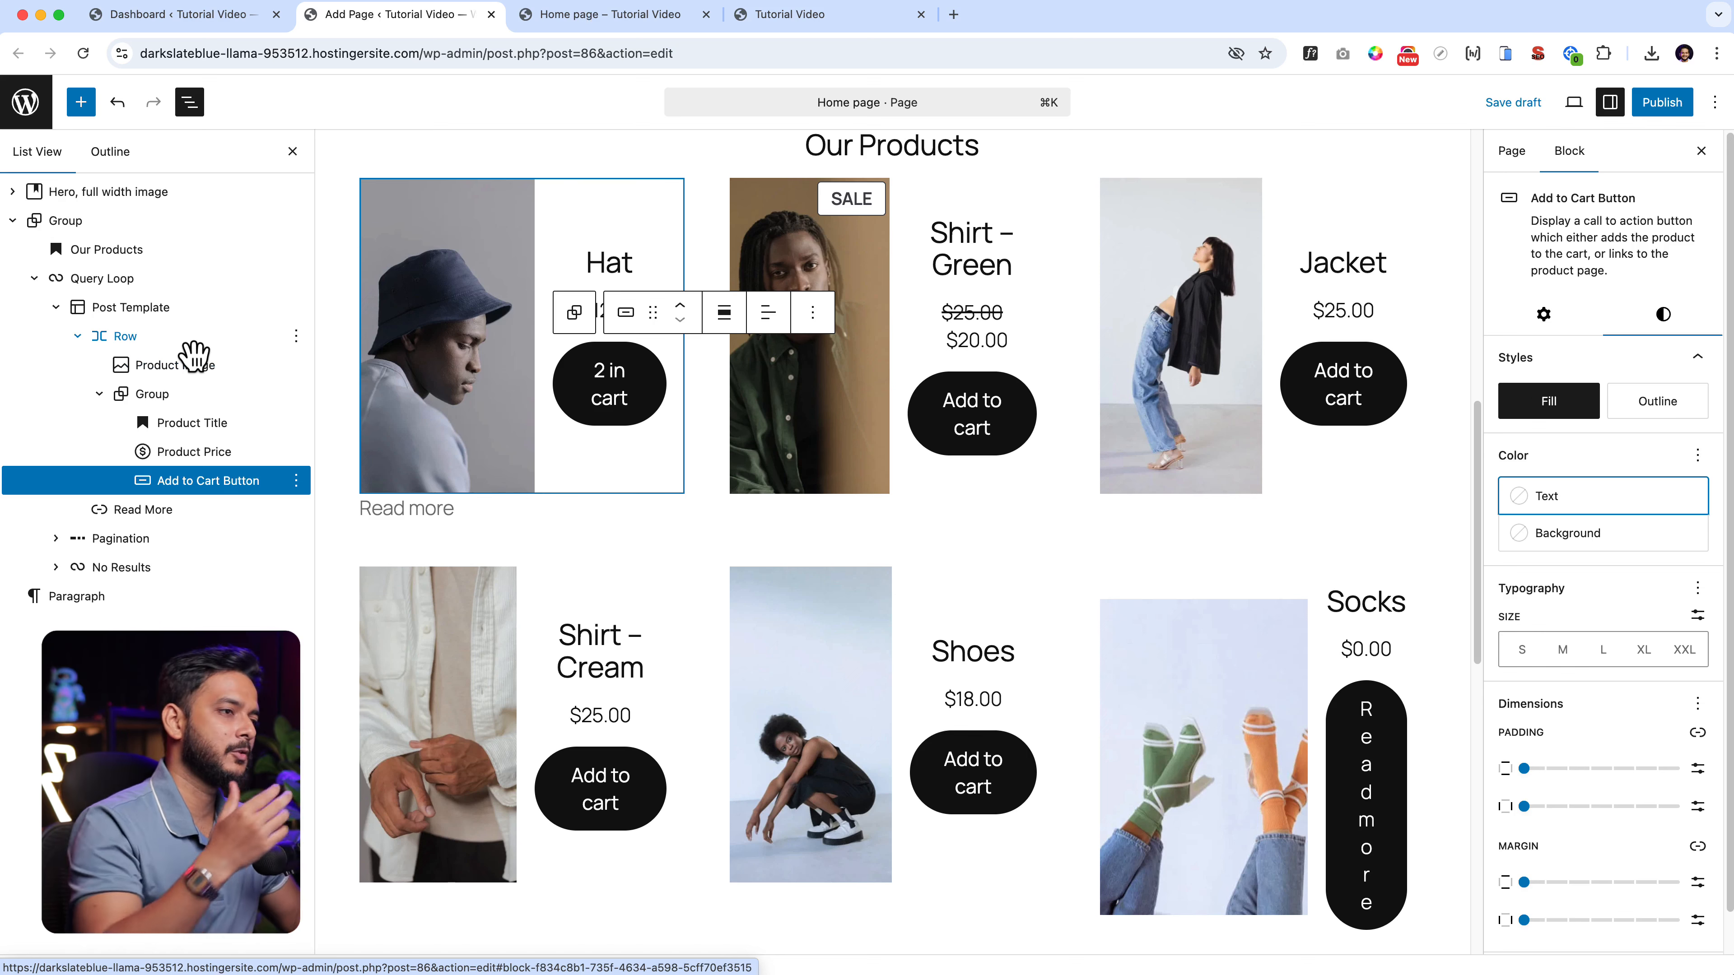
Set the Post Template's product grid to 2 columns.
left_click(205, 317)
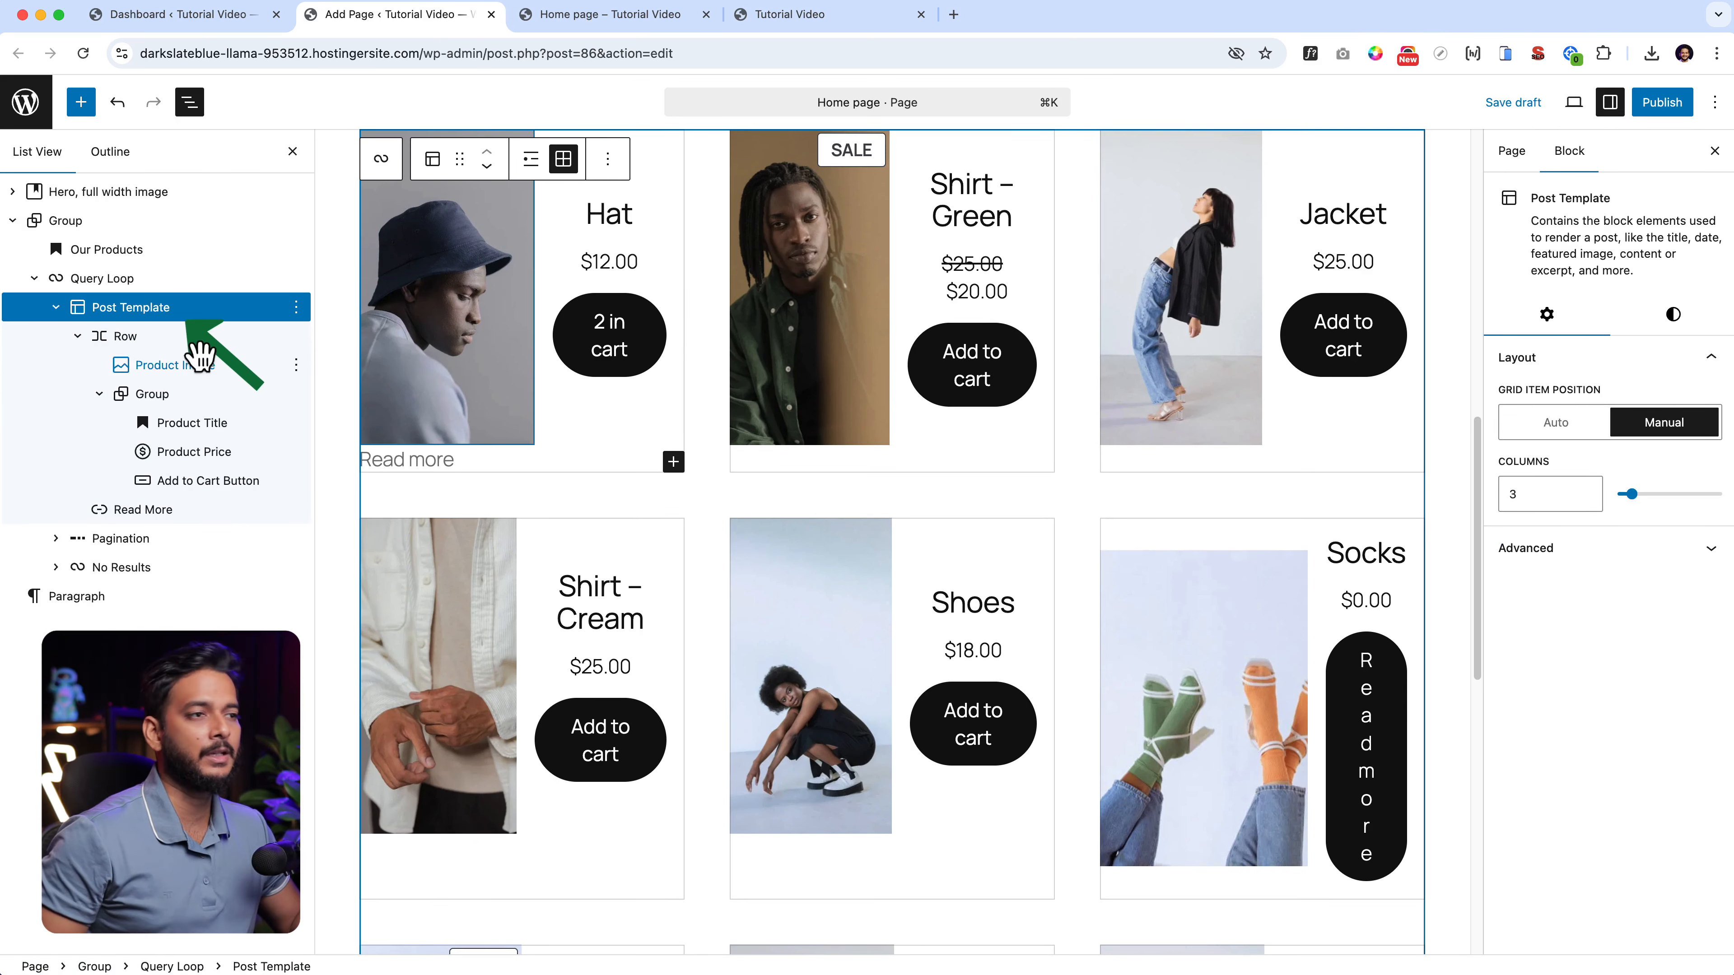
left_click(1585, 499)
scroll(923, 683, "up", 3)
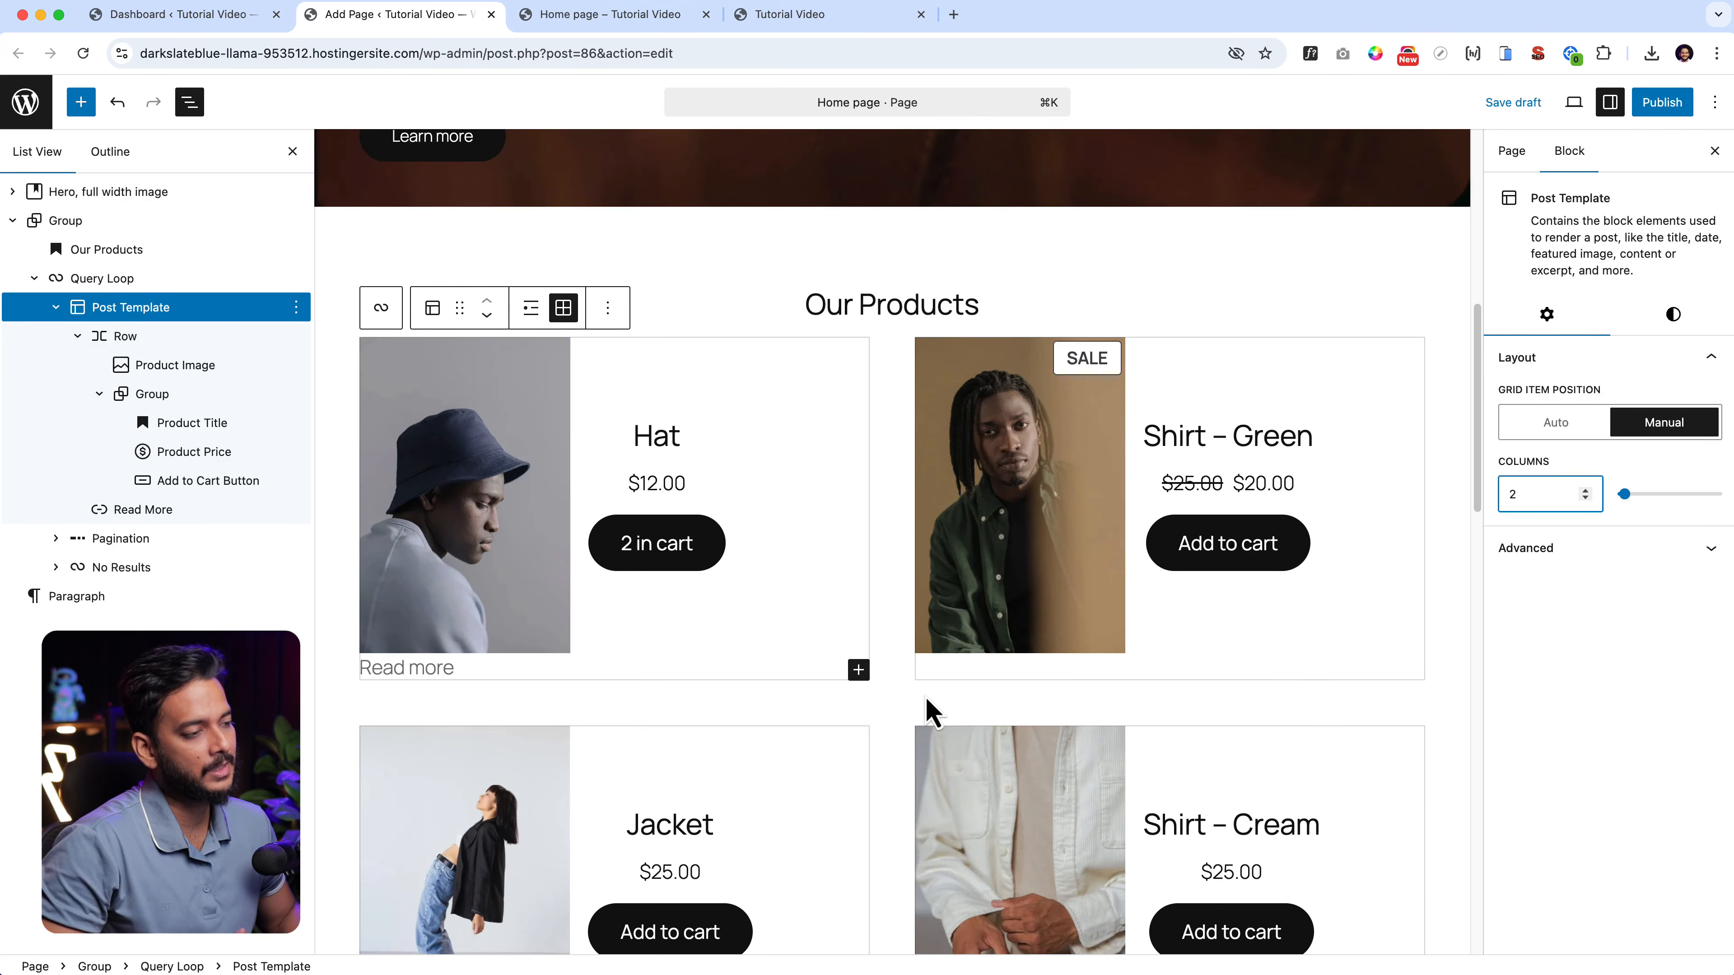
Delete the Read More block below the product card from the post template.
left_click(415, 666)
left_click(650, 624)
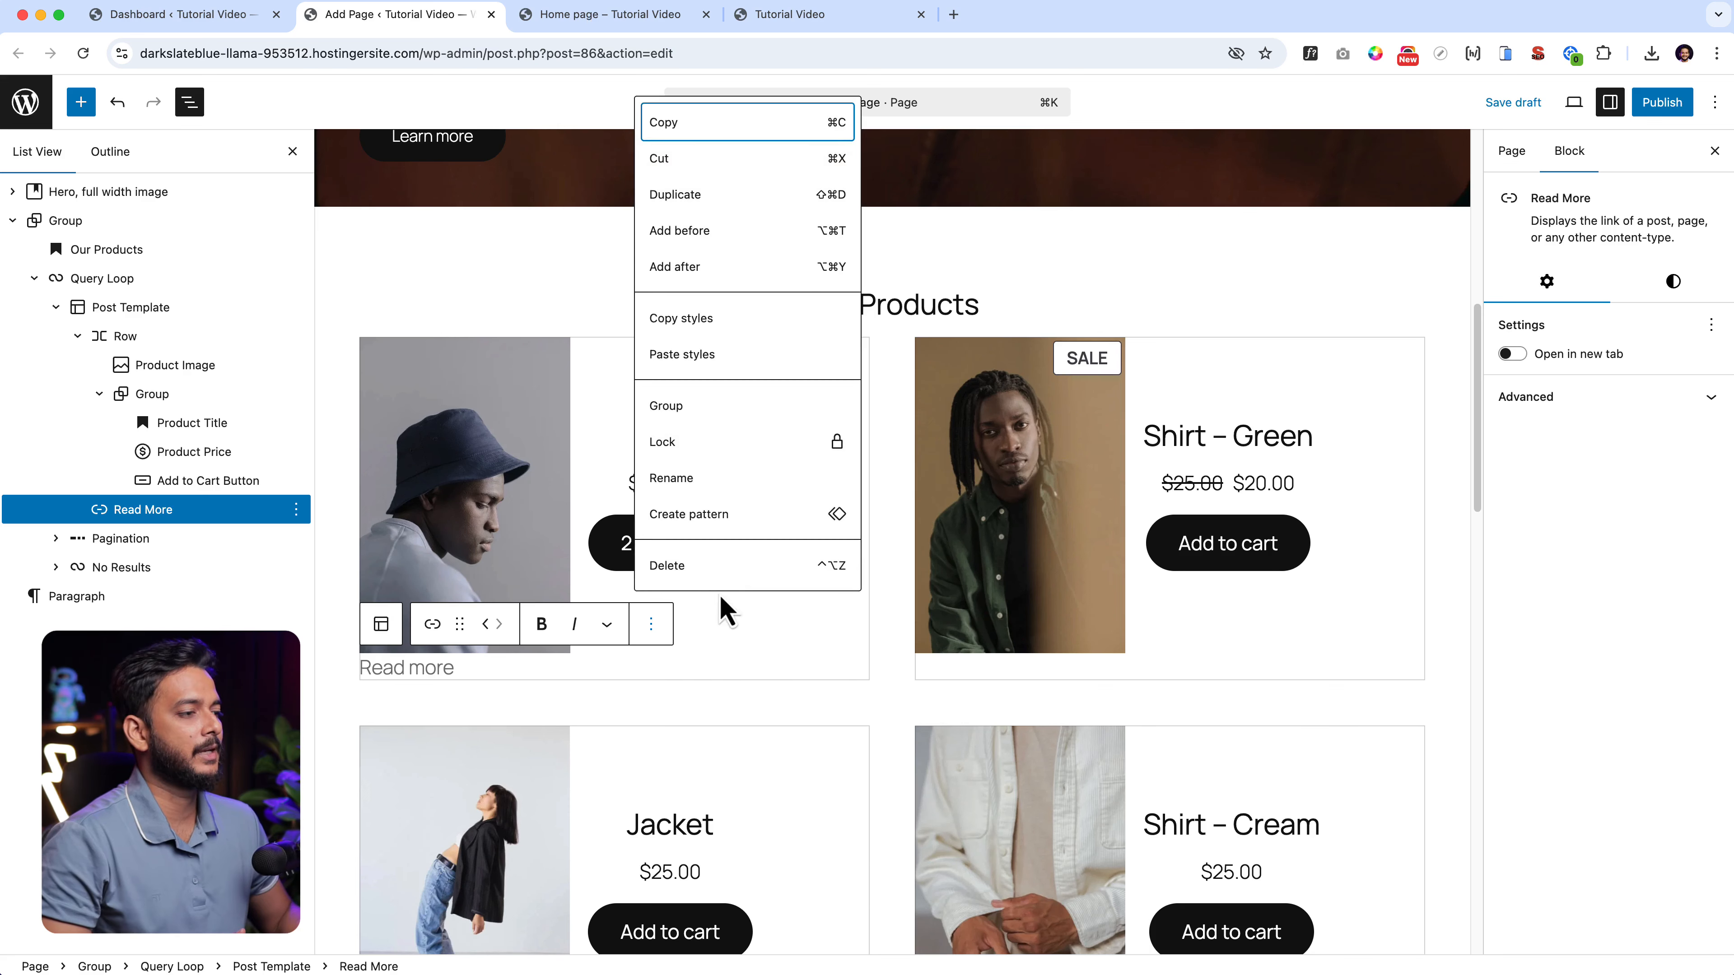
left_click(722, 565)
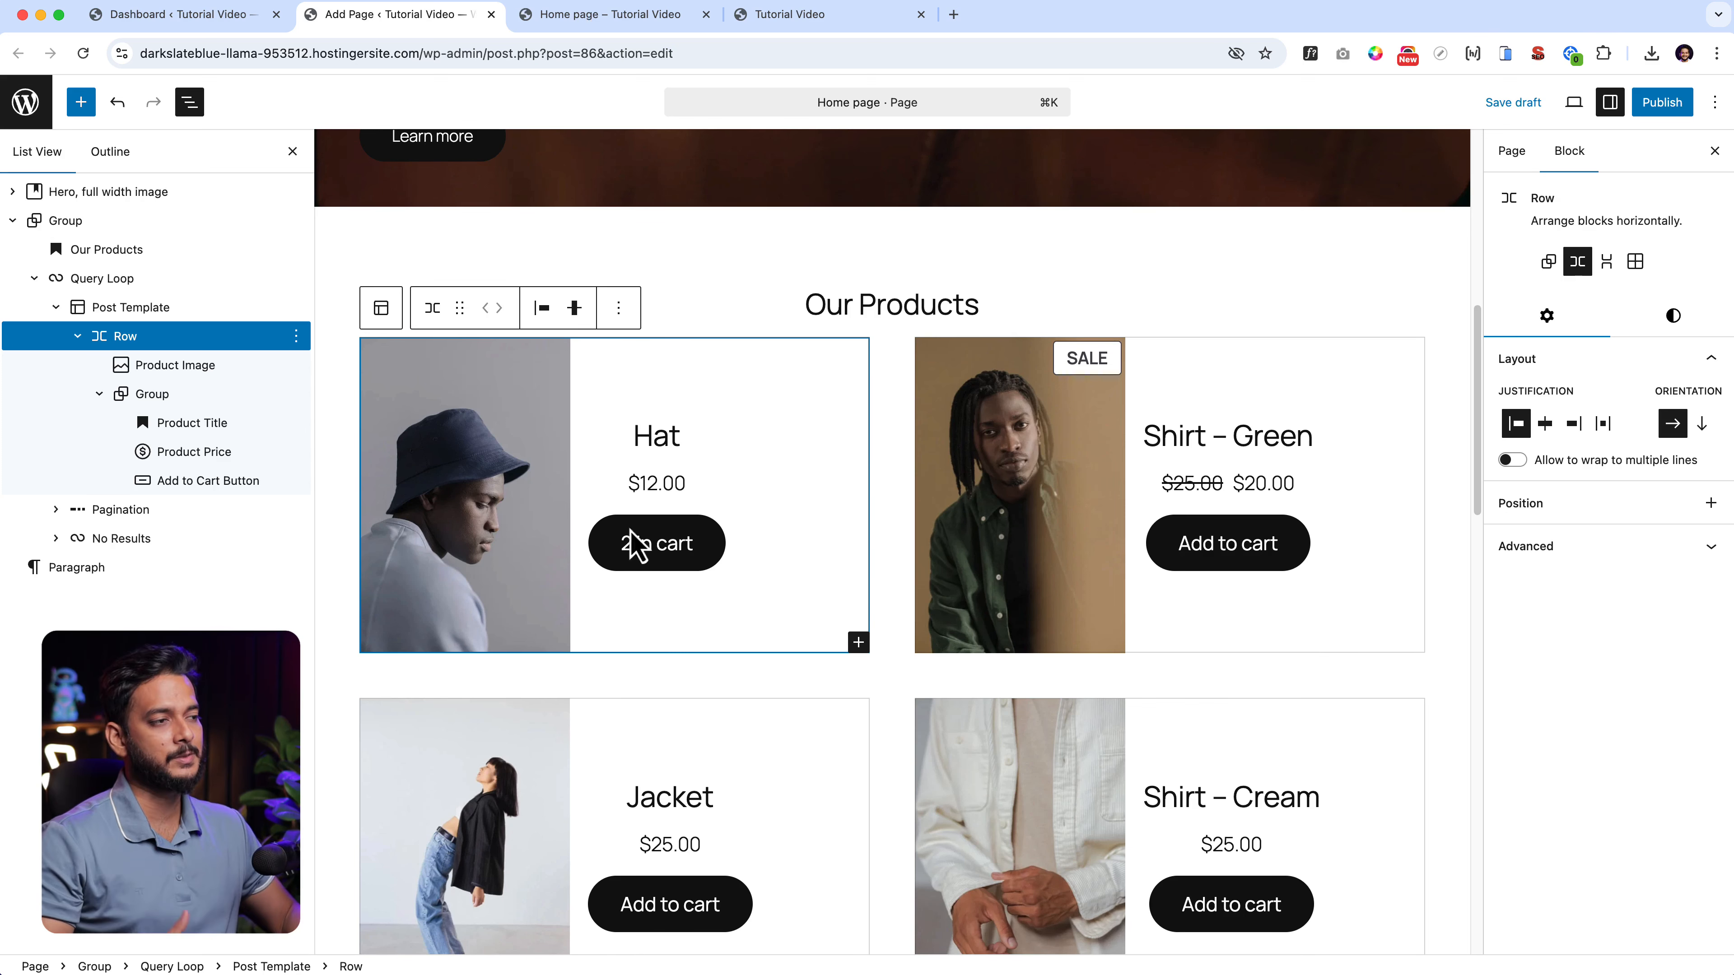
Left-align the Product Title and the Product Price in the product cards.
left_click(665, 445)
left_click(823, 391)
left_click(841, 452)
left_click(664, 486)
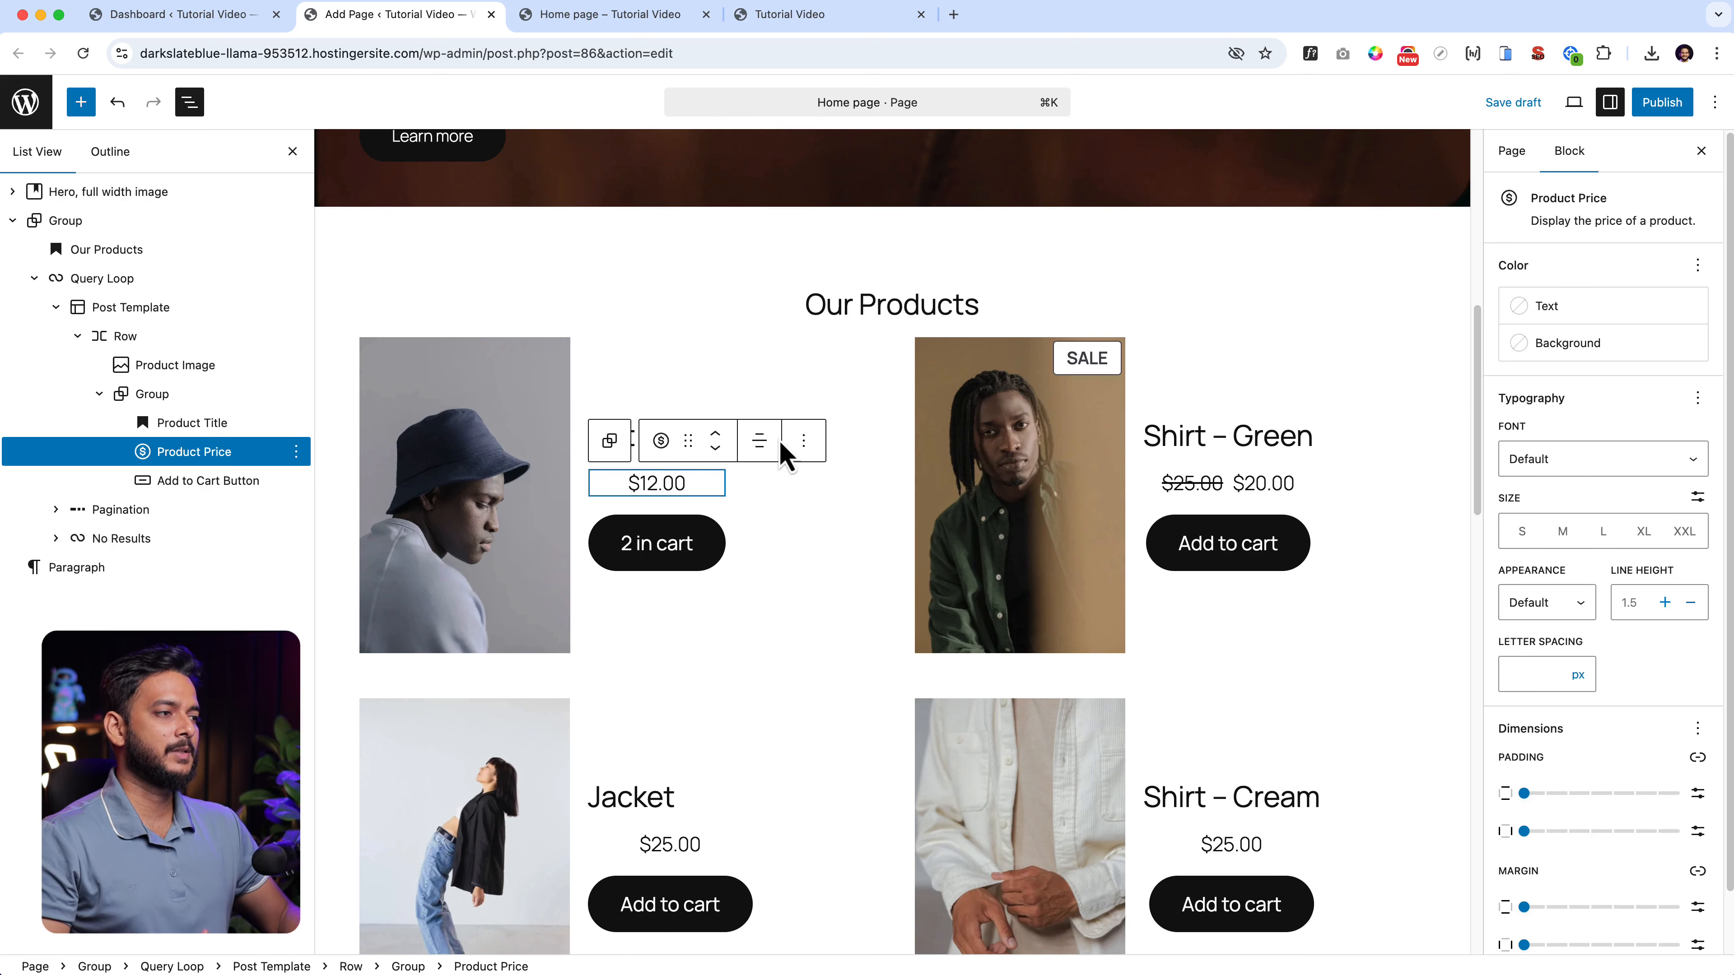
left_click(759, 441)
left_click(812, 499)
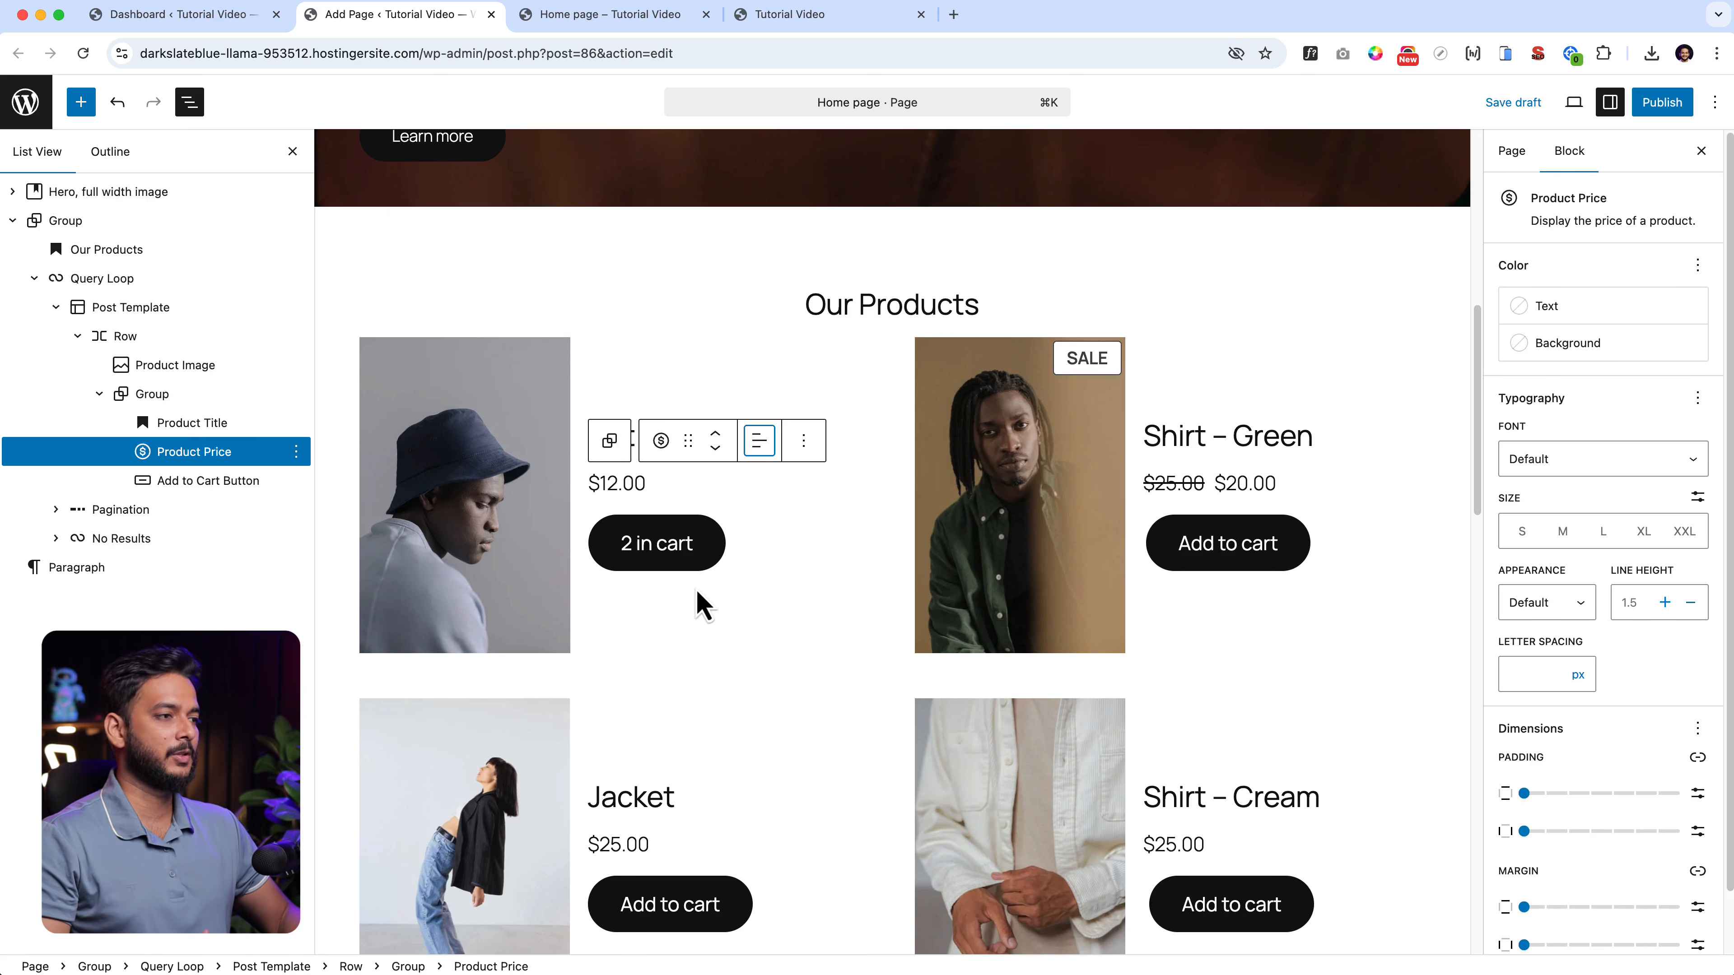
left_click(697, 587)
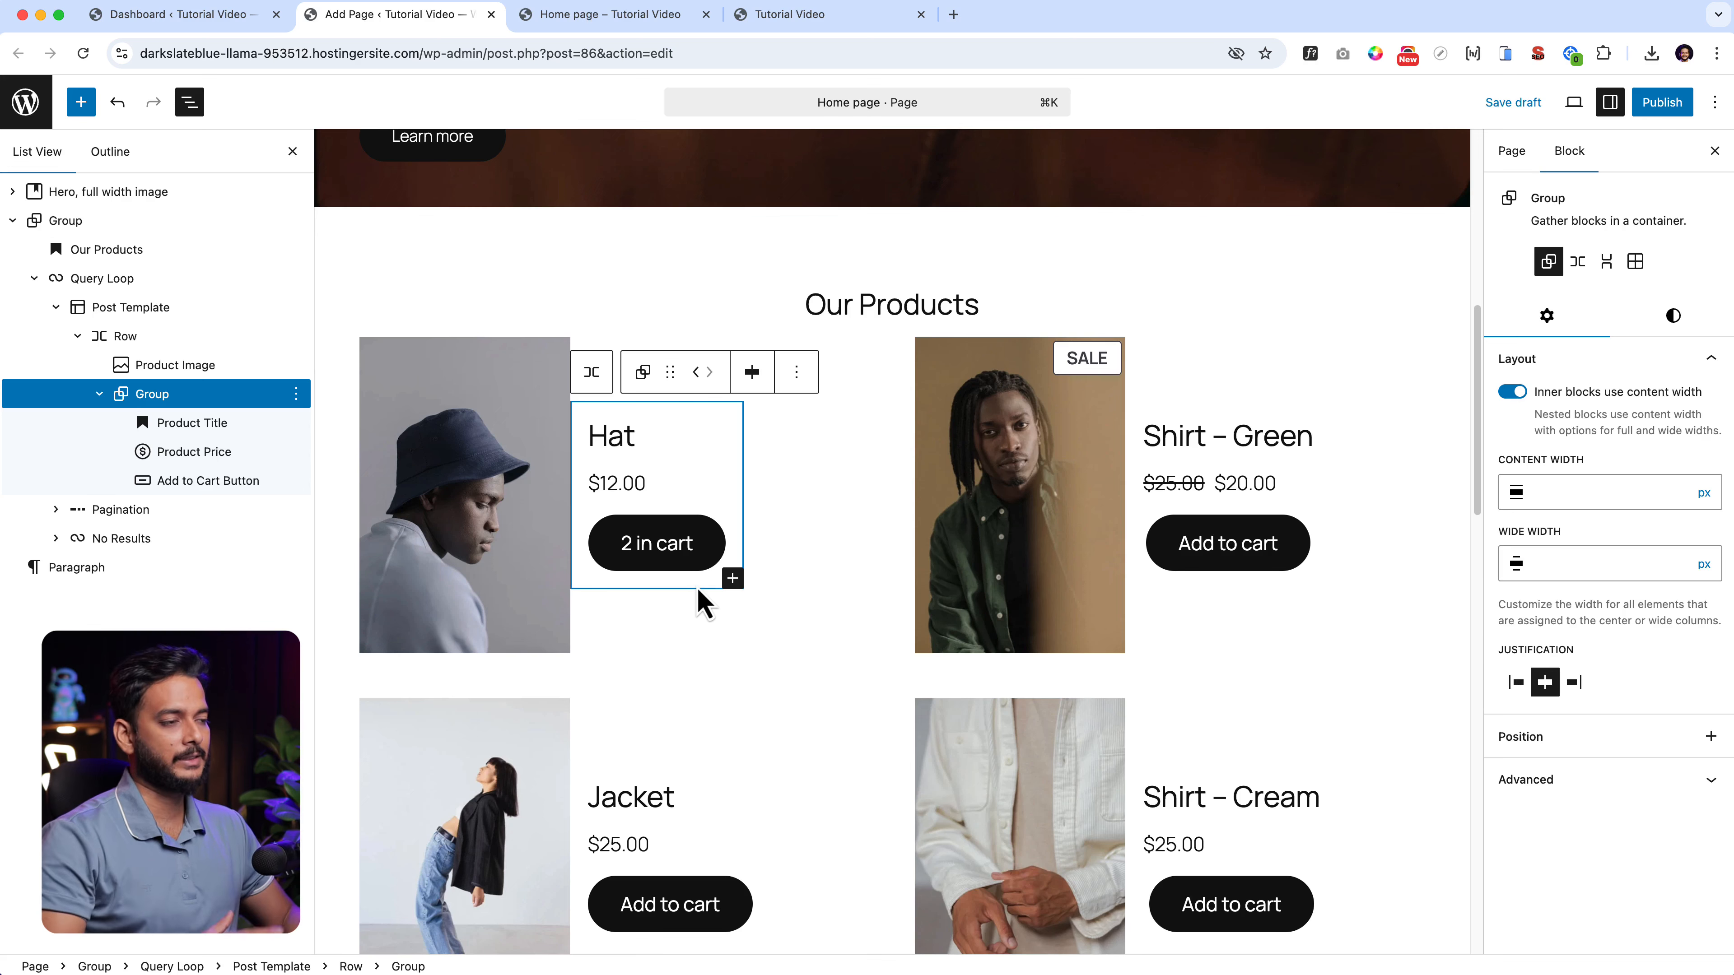
left_click(696, 793)
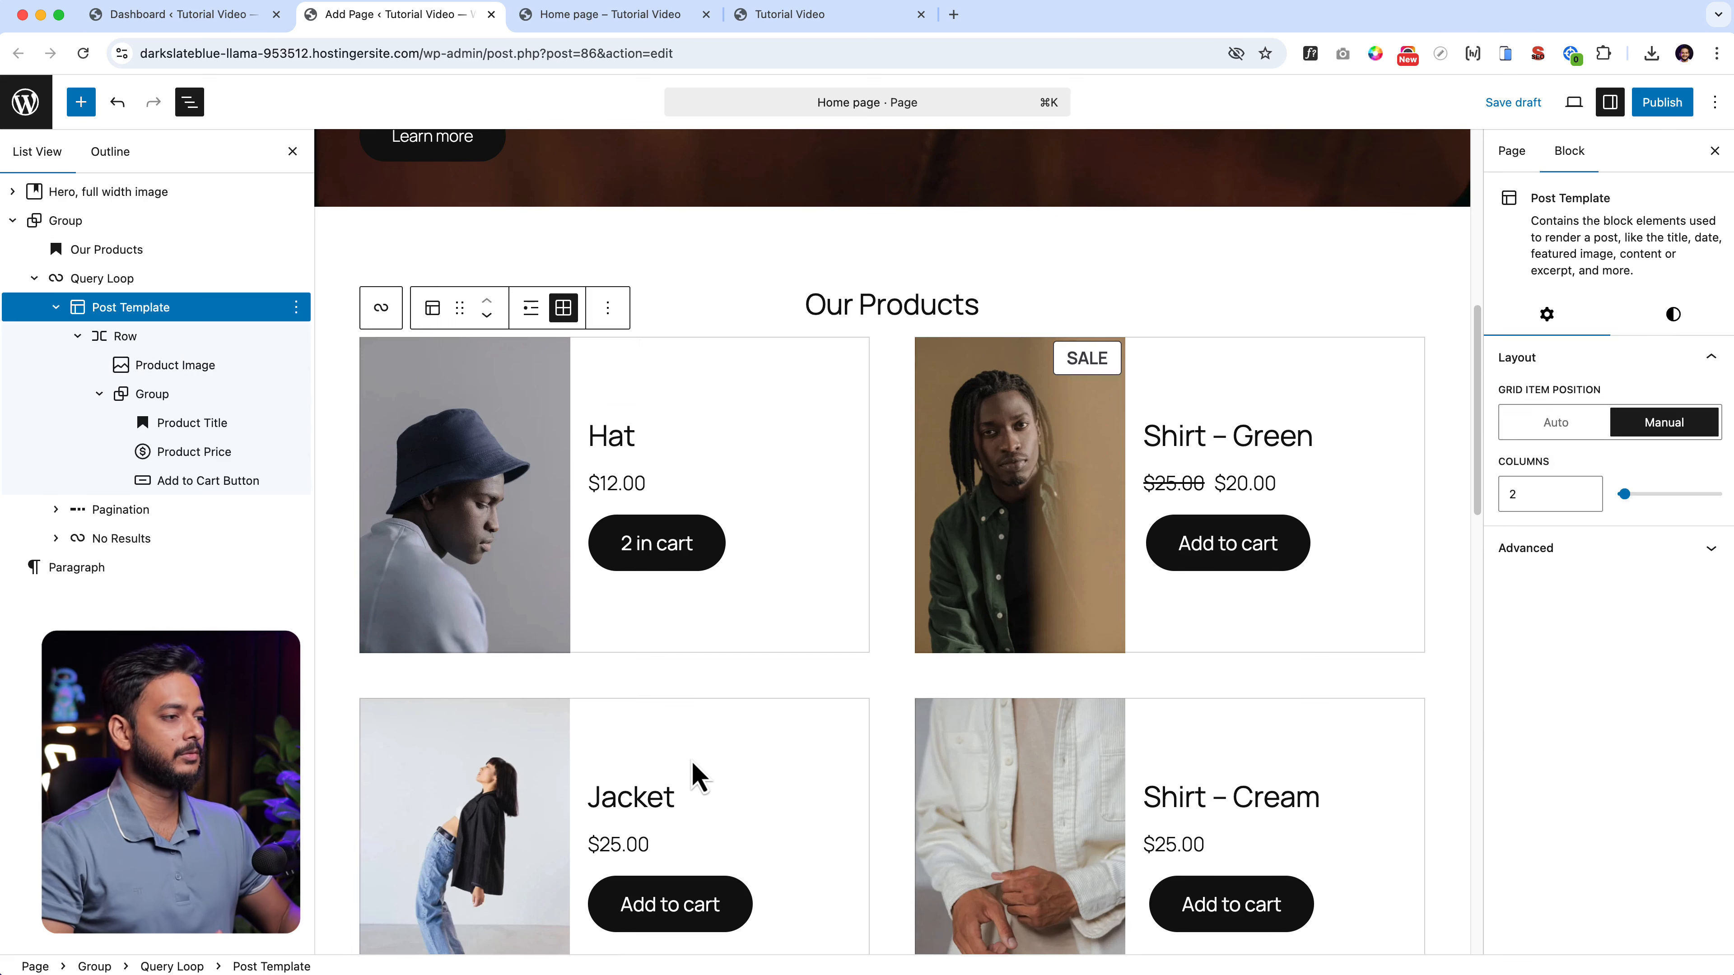
Find the Product Collection block by searching for "product" and place it at the empty paragraph below the product grid.
scroll(751, 704, "down", 15)
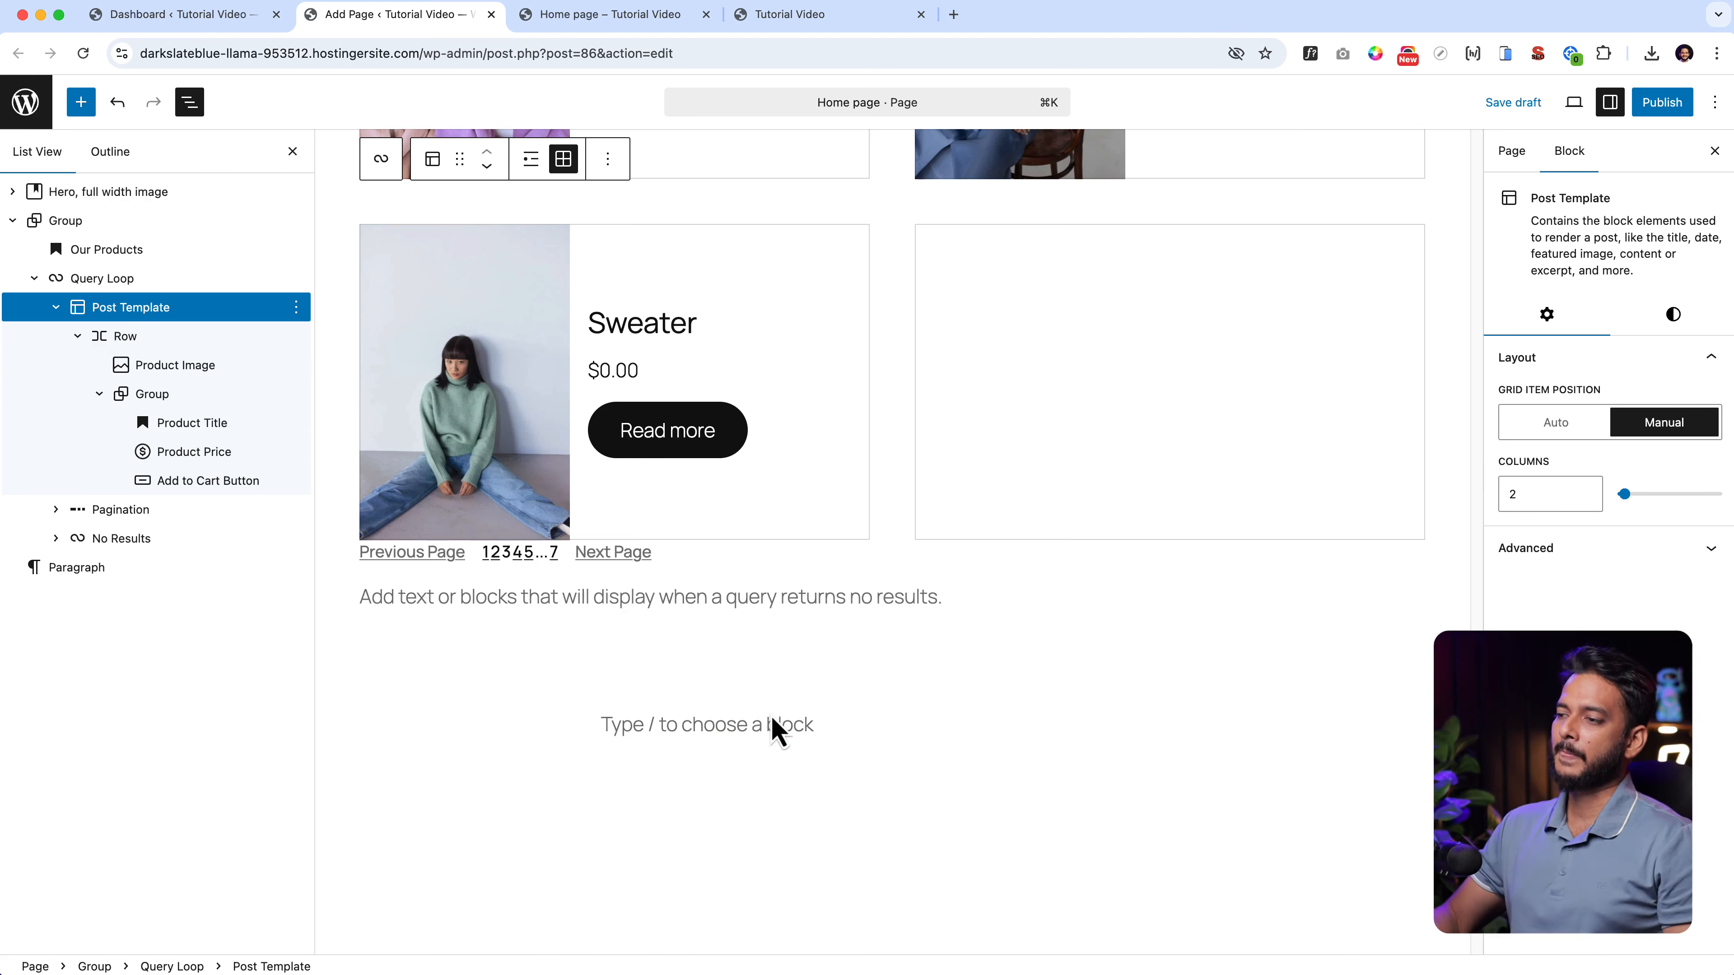
left_click(724, 734)
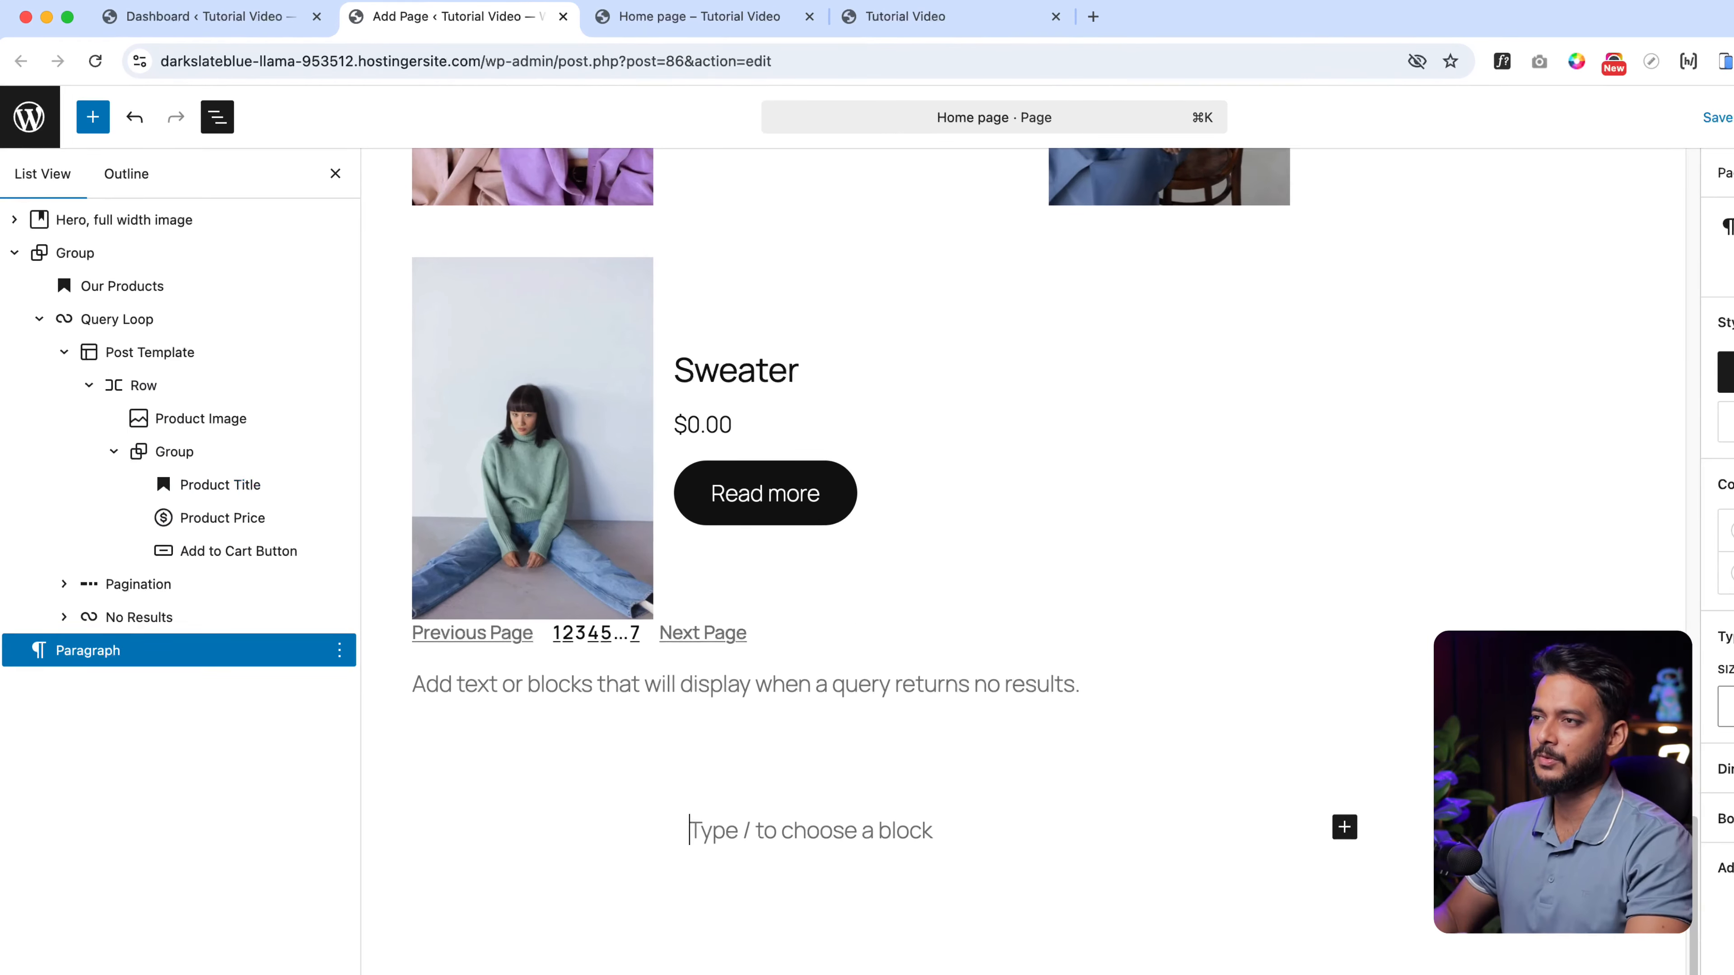
left_click(93, 117)
left_click(143, 236)
type("b")
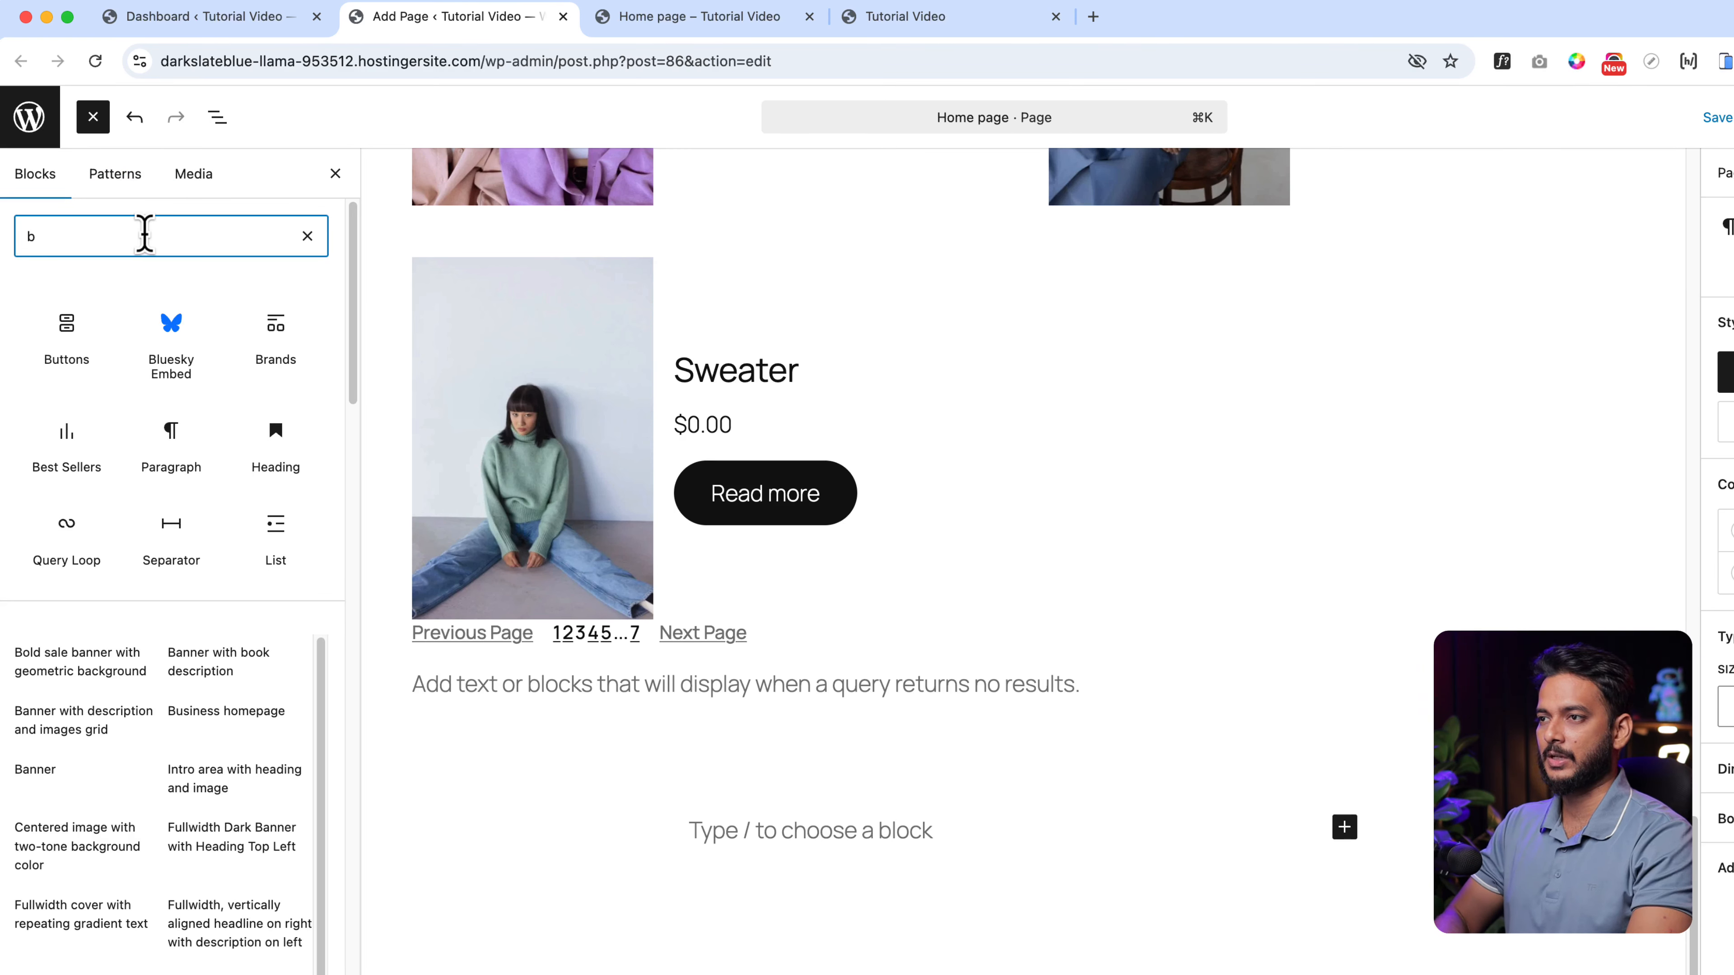
key("BackSpace")
type("product")
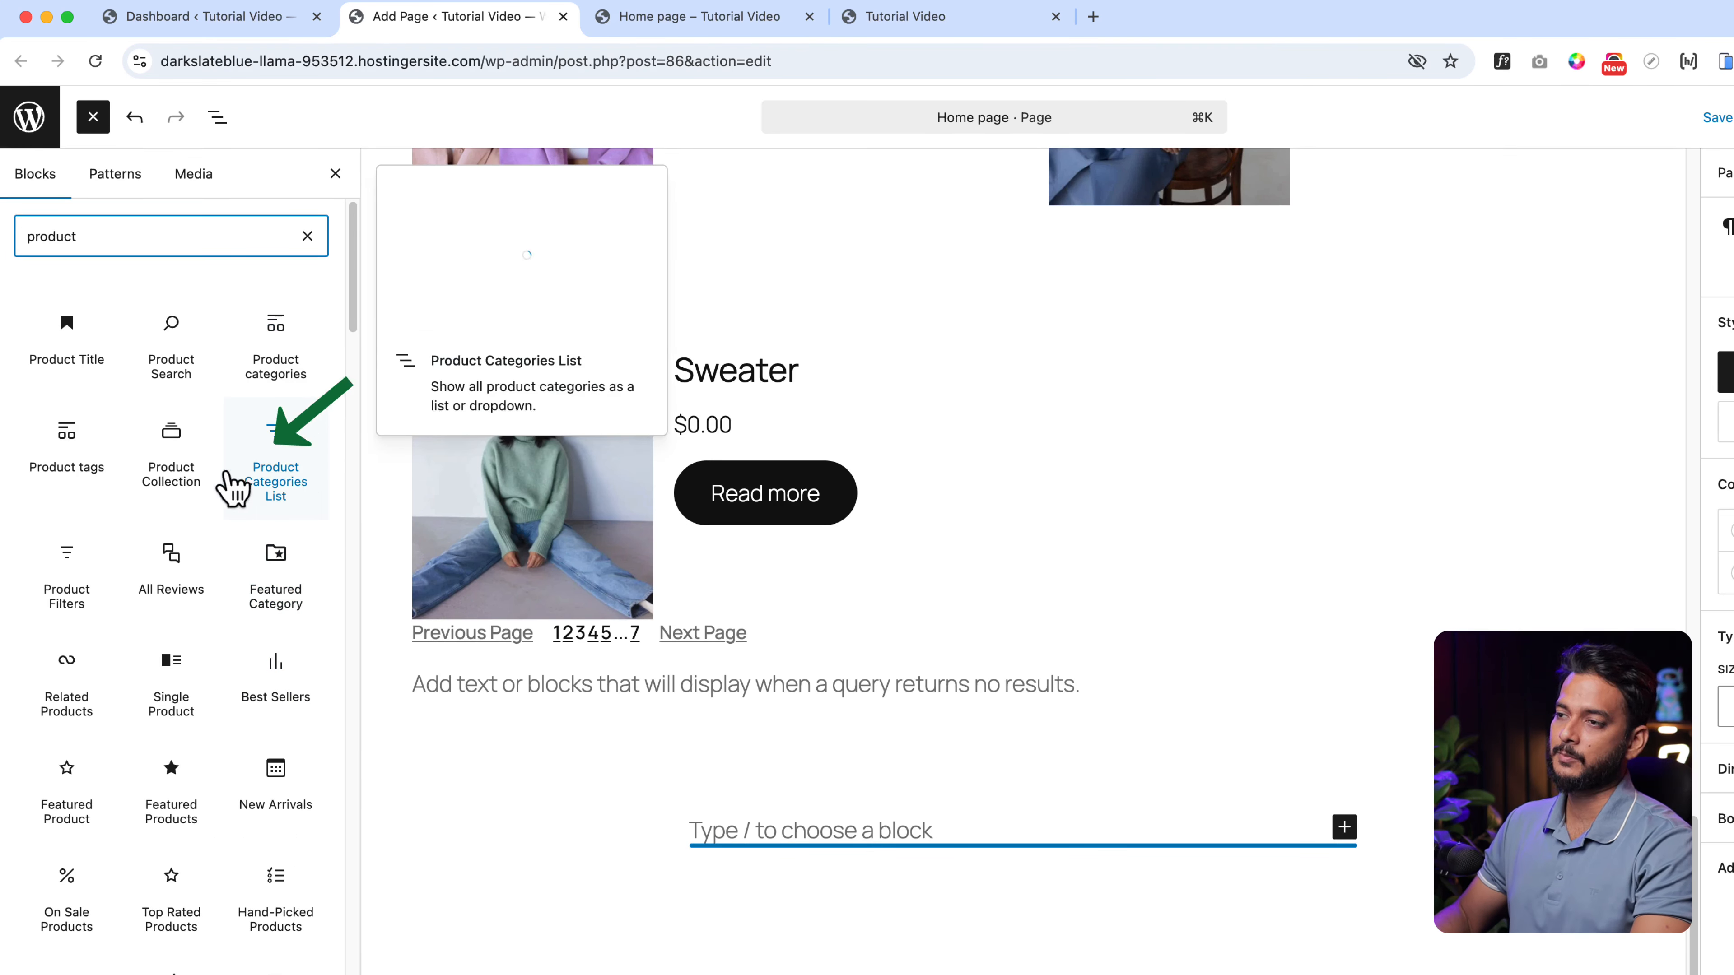
left_click_drag(150, 489, 768, 850)
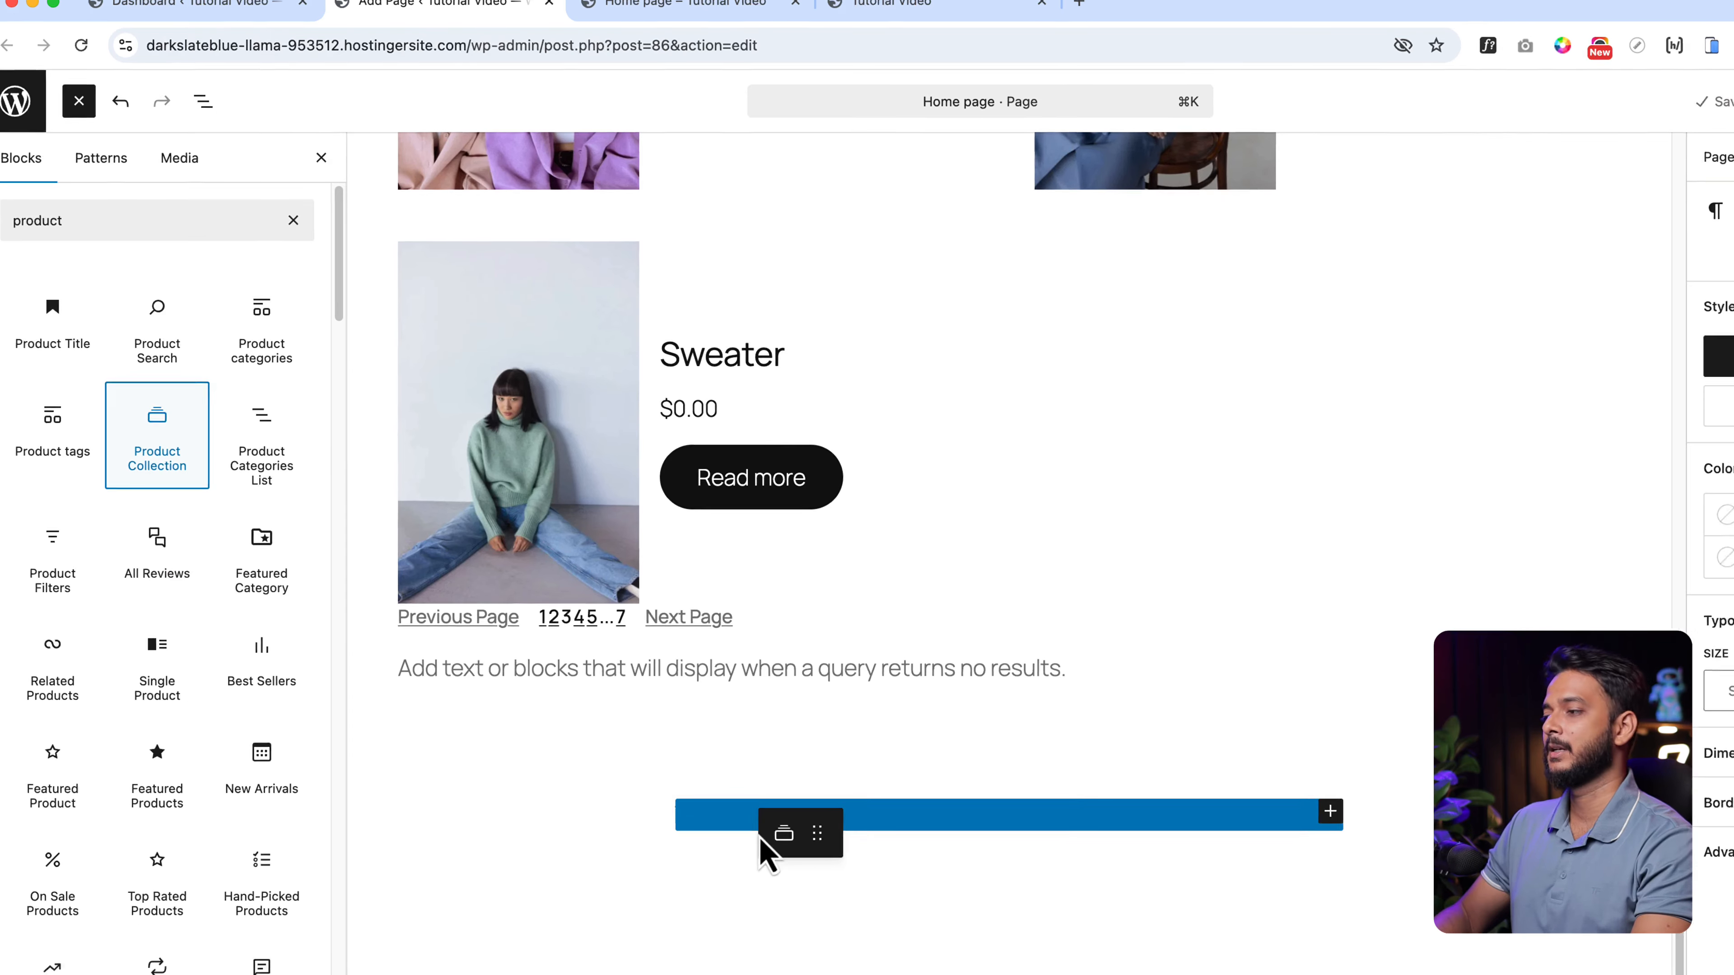
Choose Hand-Picked Products as the new collection's type and open that block's settings.
scroll(794, 862, "down", 3)
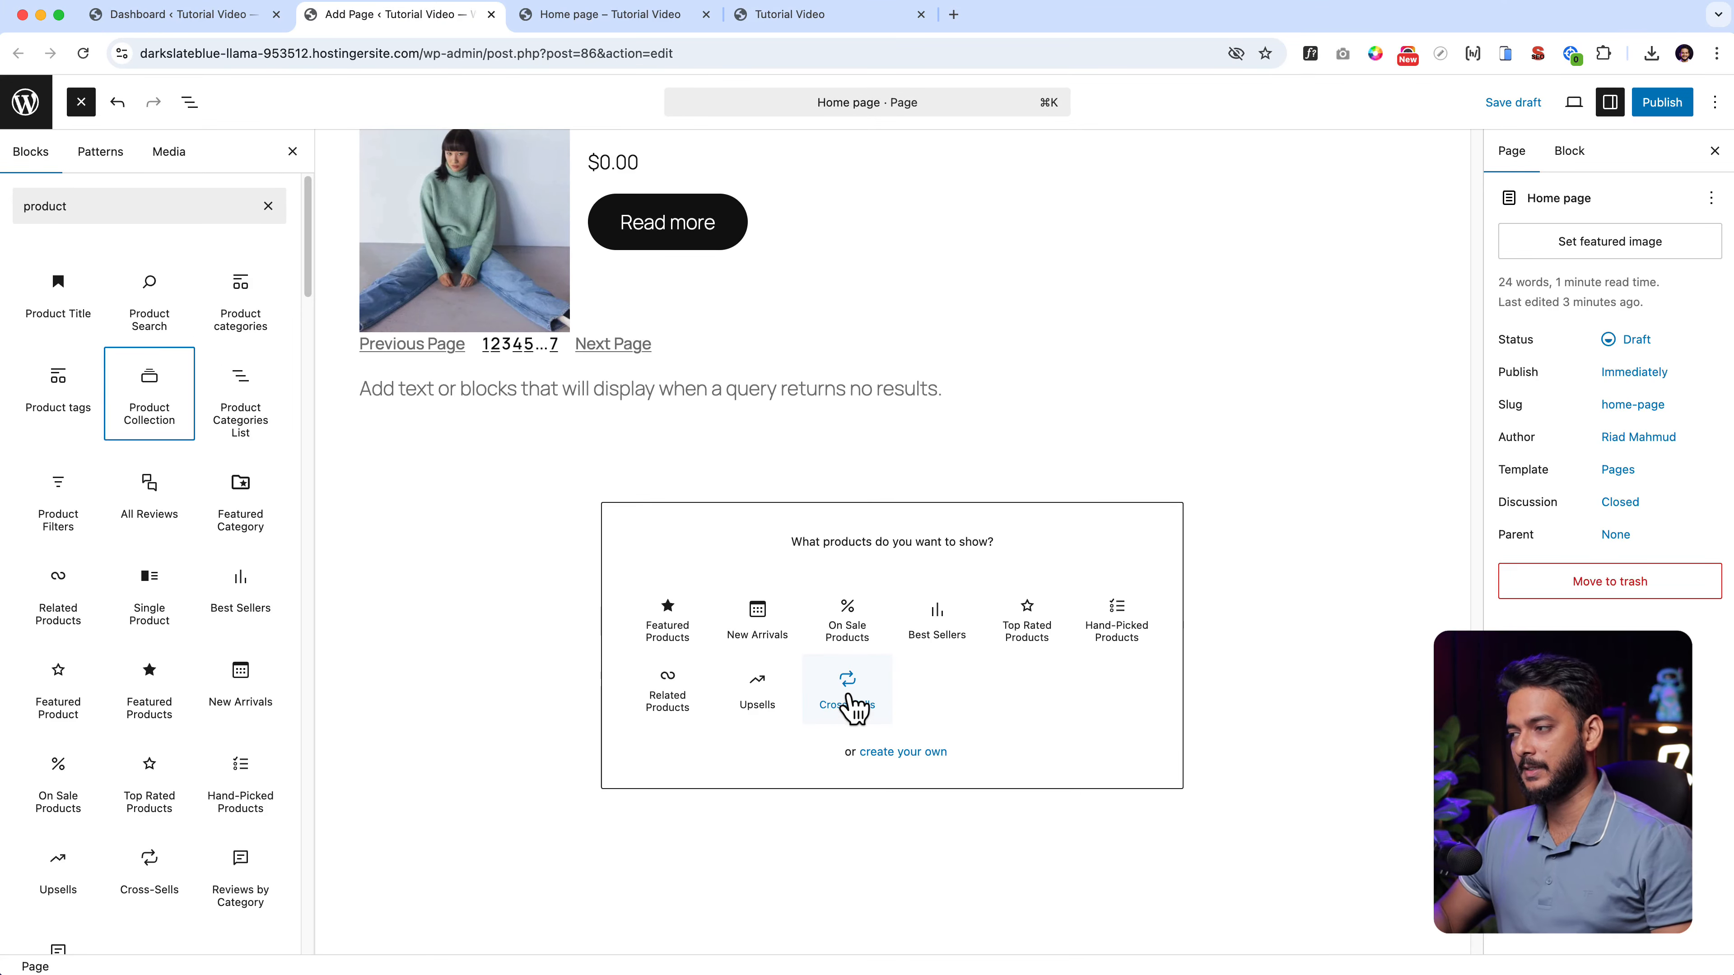
left_click(1122, 659)
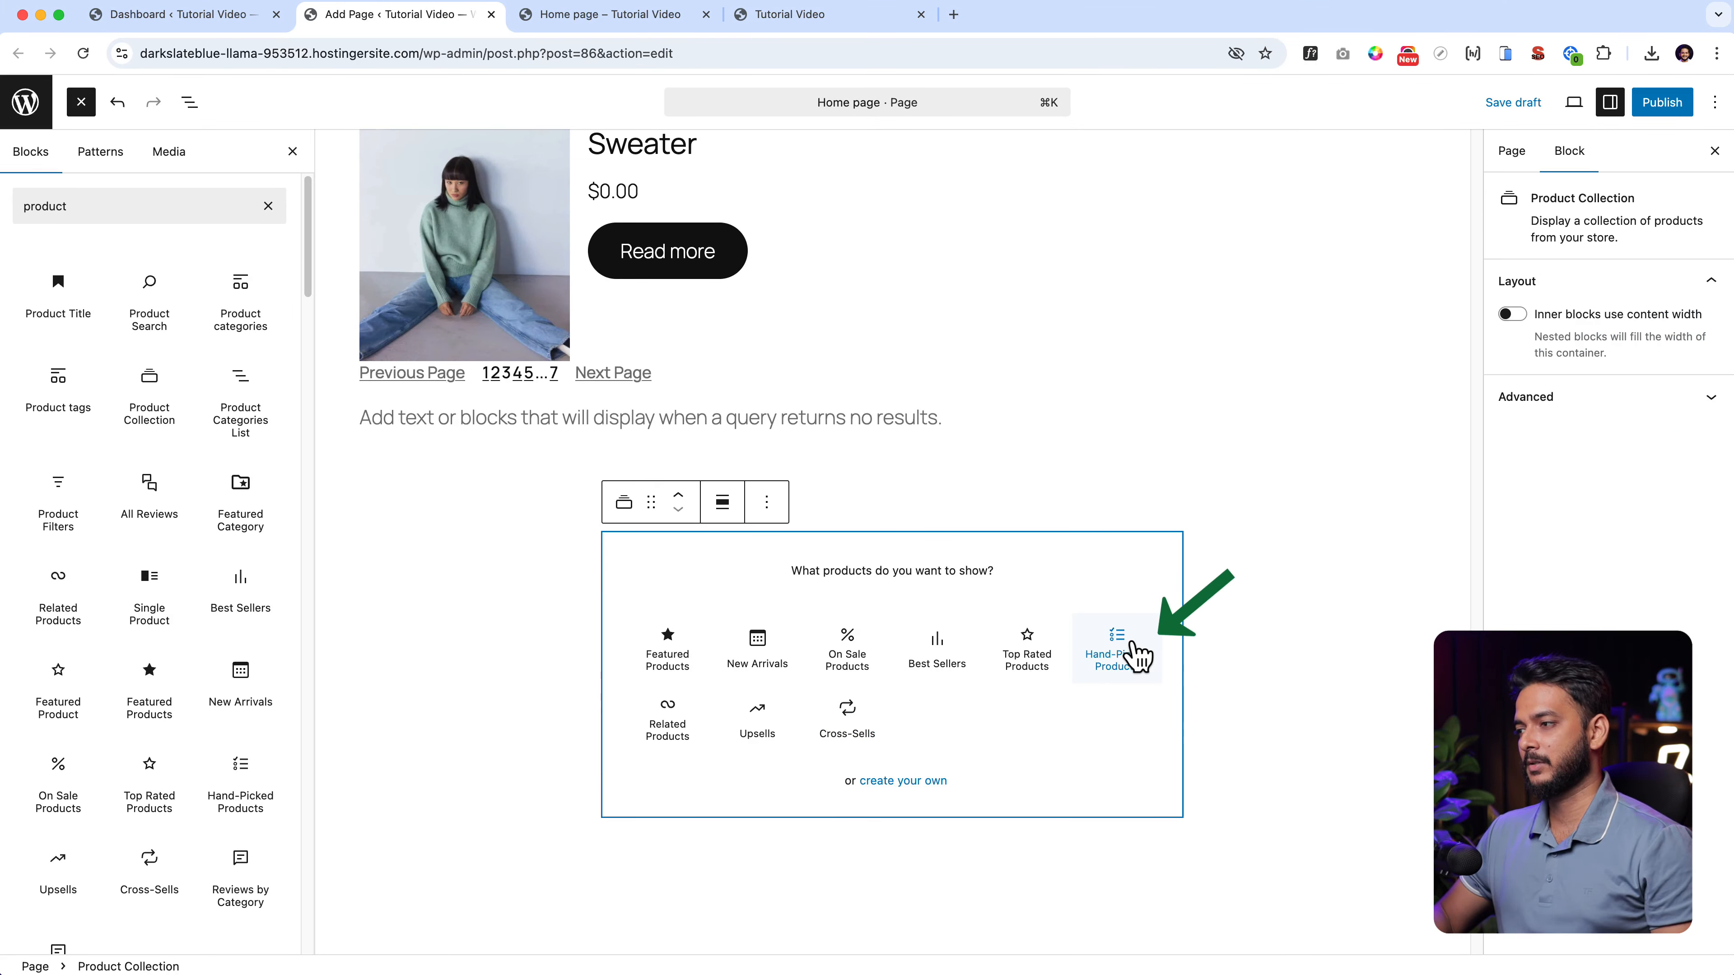
left_click(1123, 659)
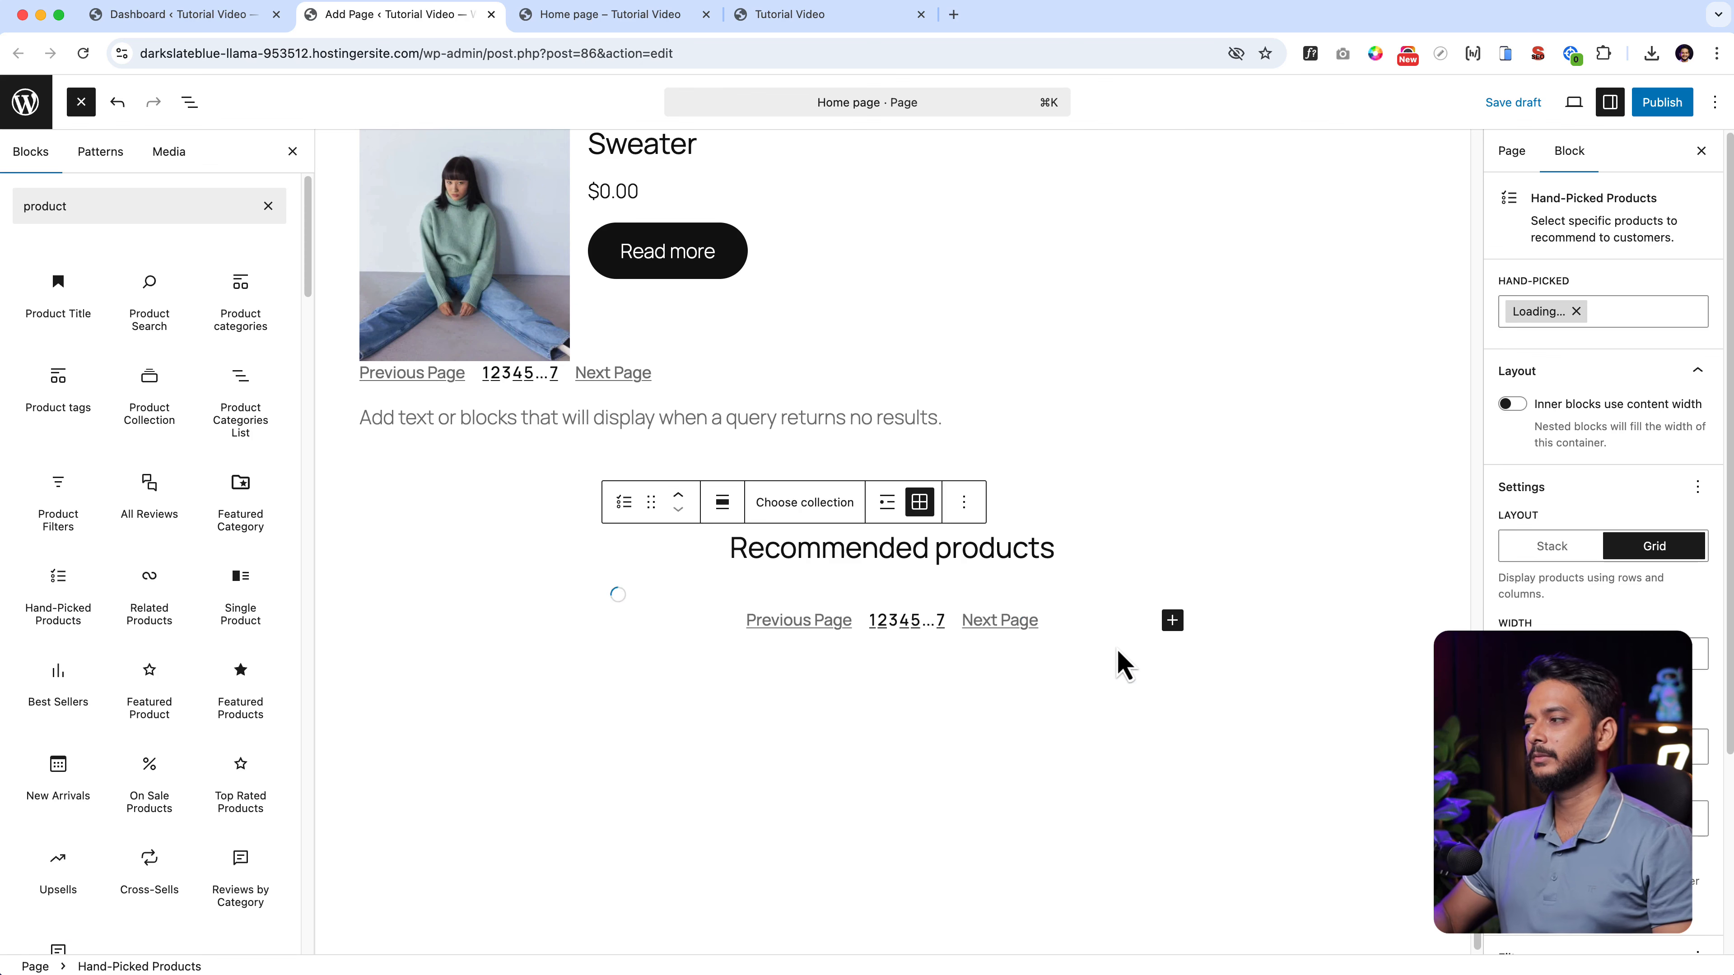
left_click(697, 602)
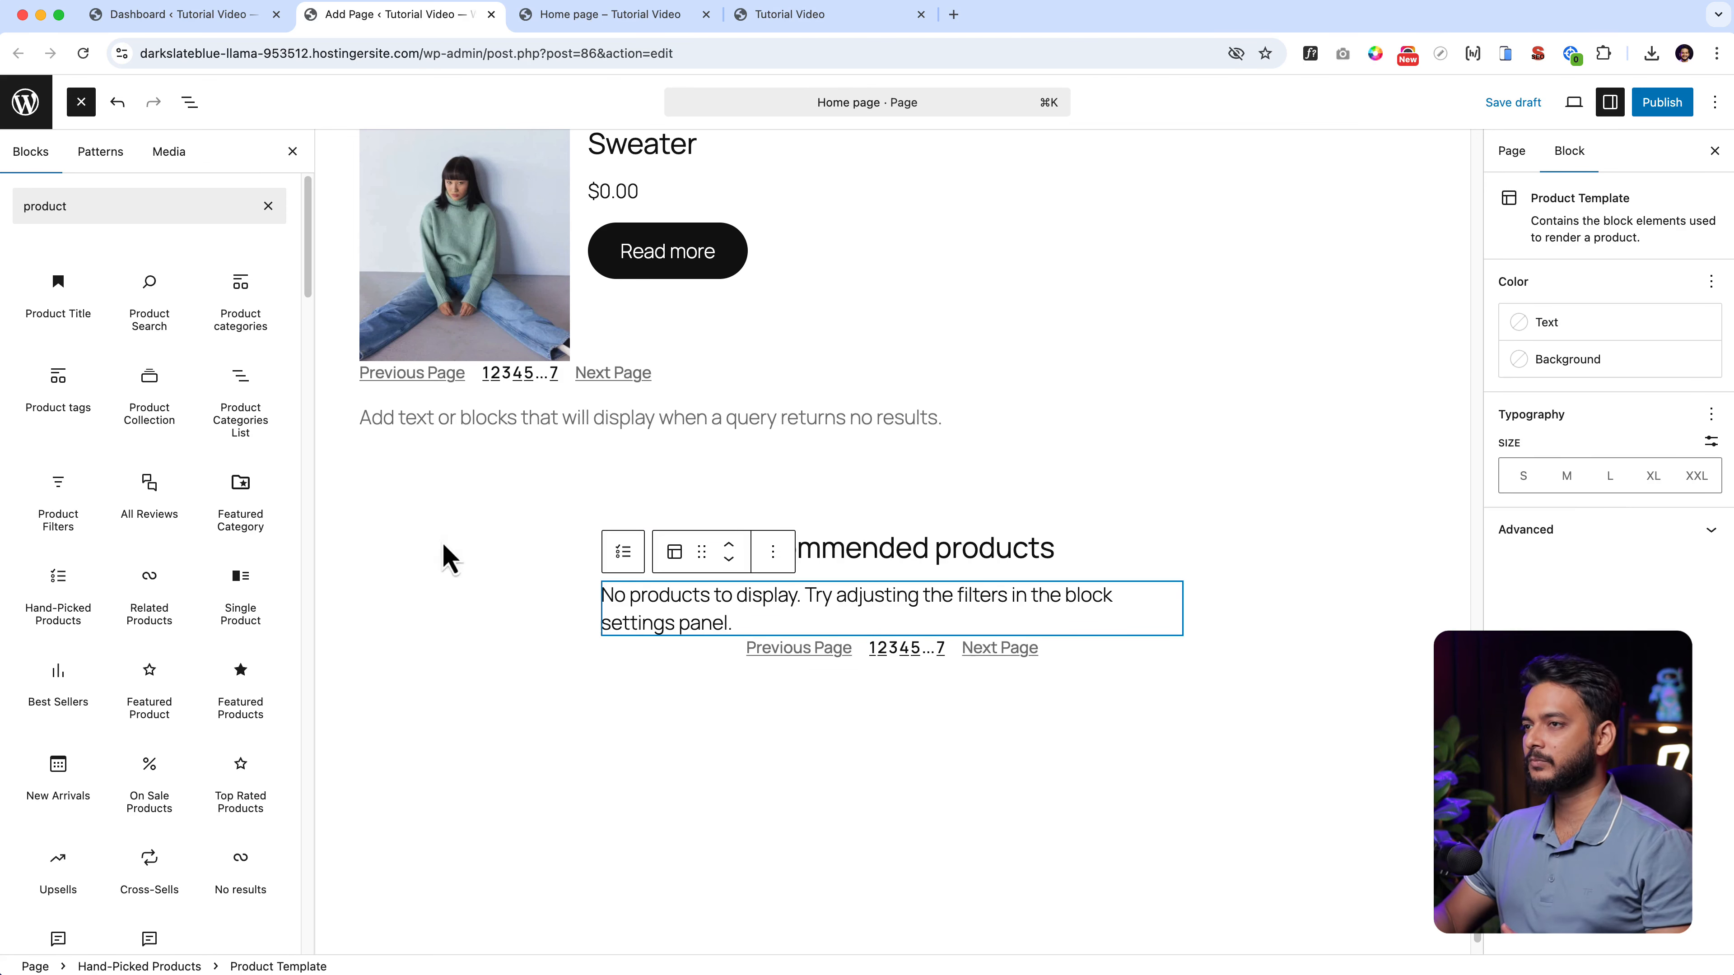
left_click(190, 101)
left_click(122, 252)
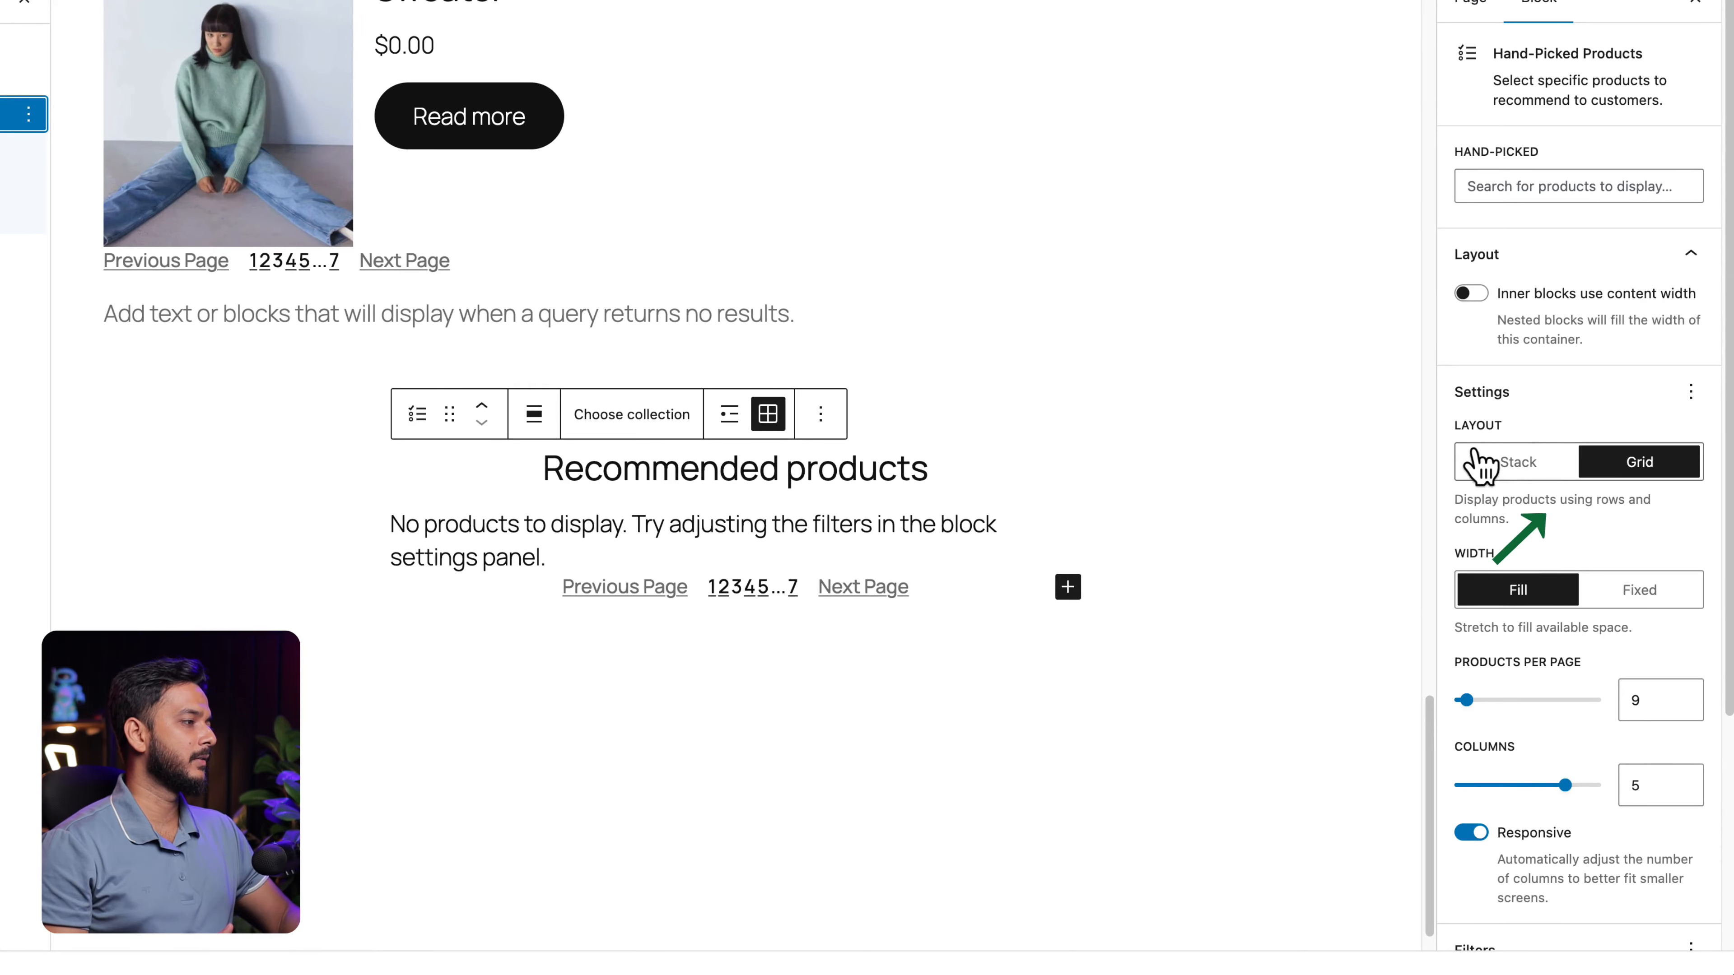
Pick Blouse, Jacket and Shirt – Cream as the products of the Hand-Picked Products block, removing Shoes from the selection.
left_click(1548, 217)
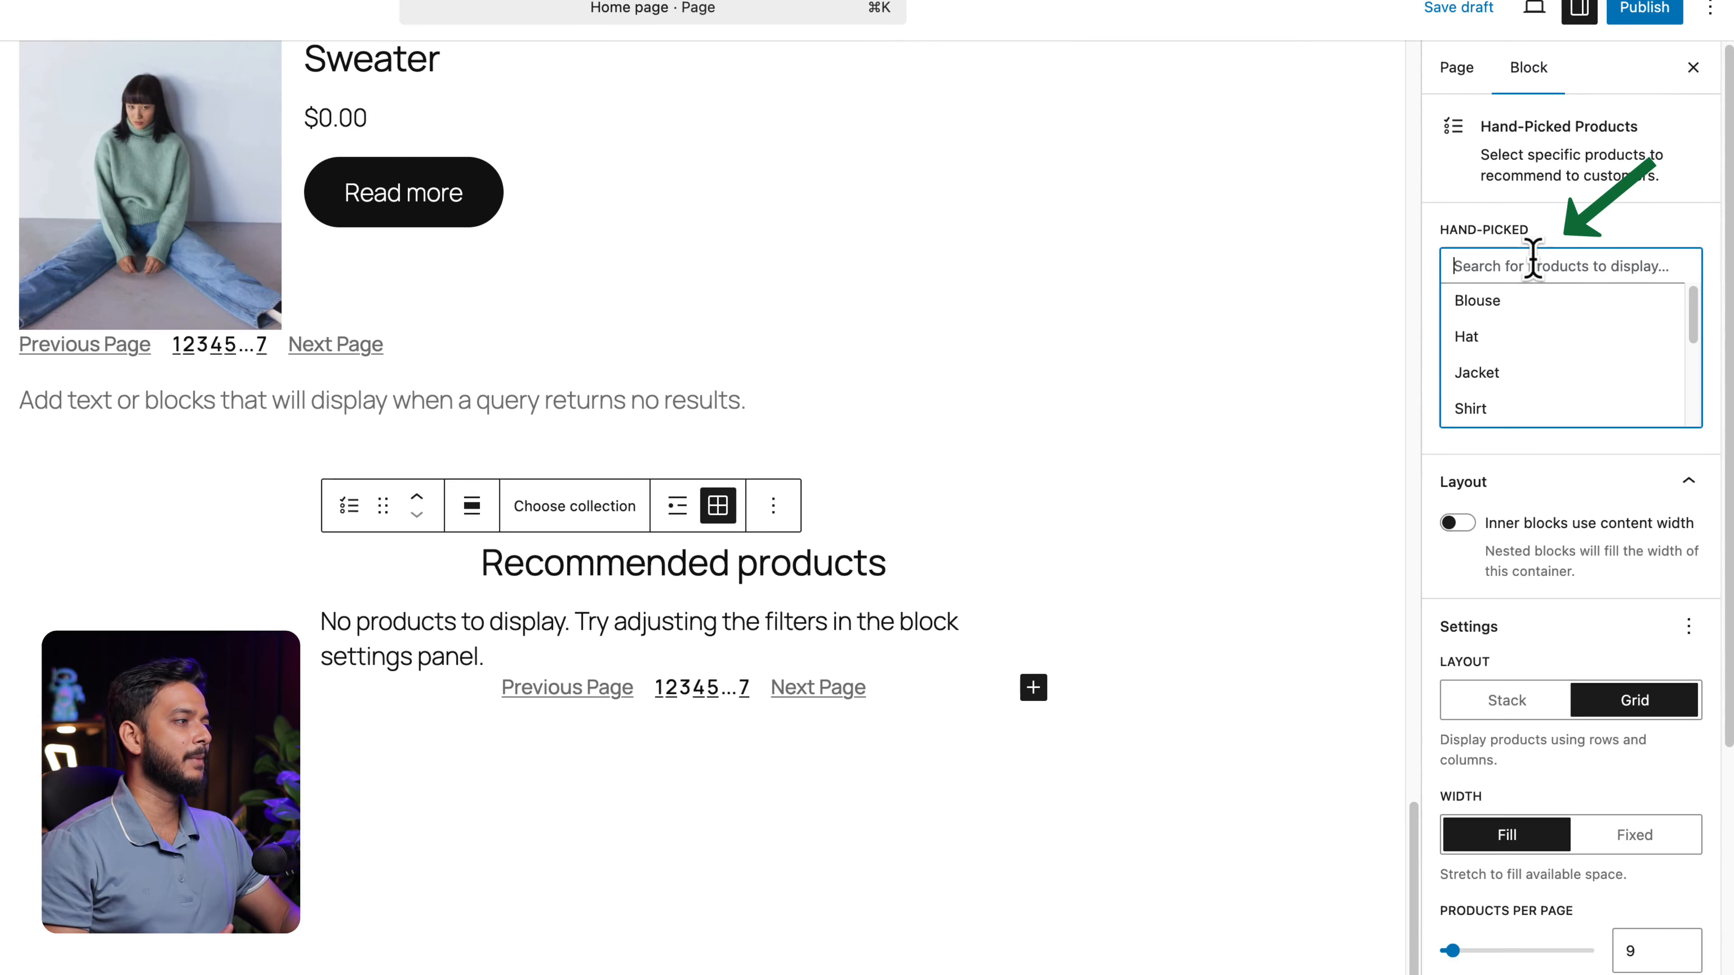
left_click(1547, 241)
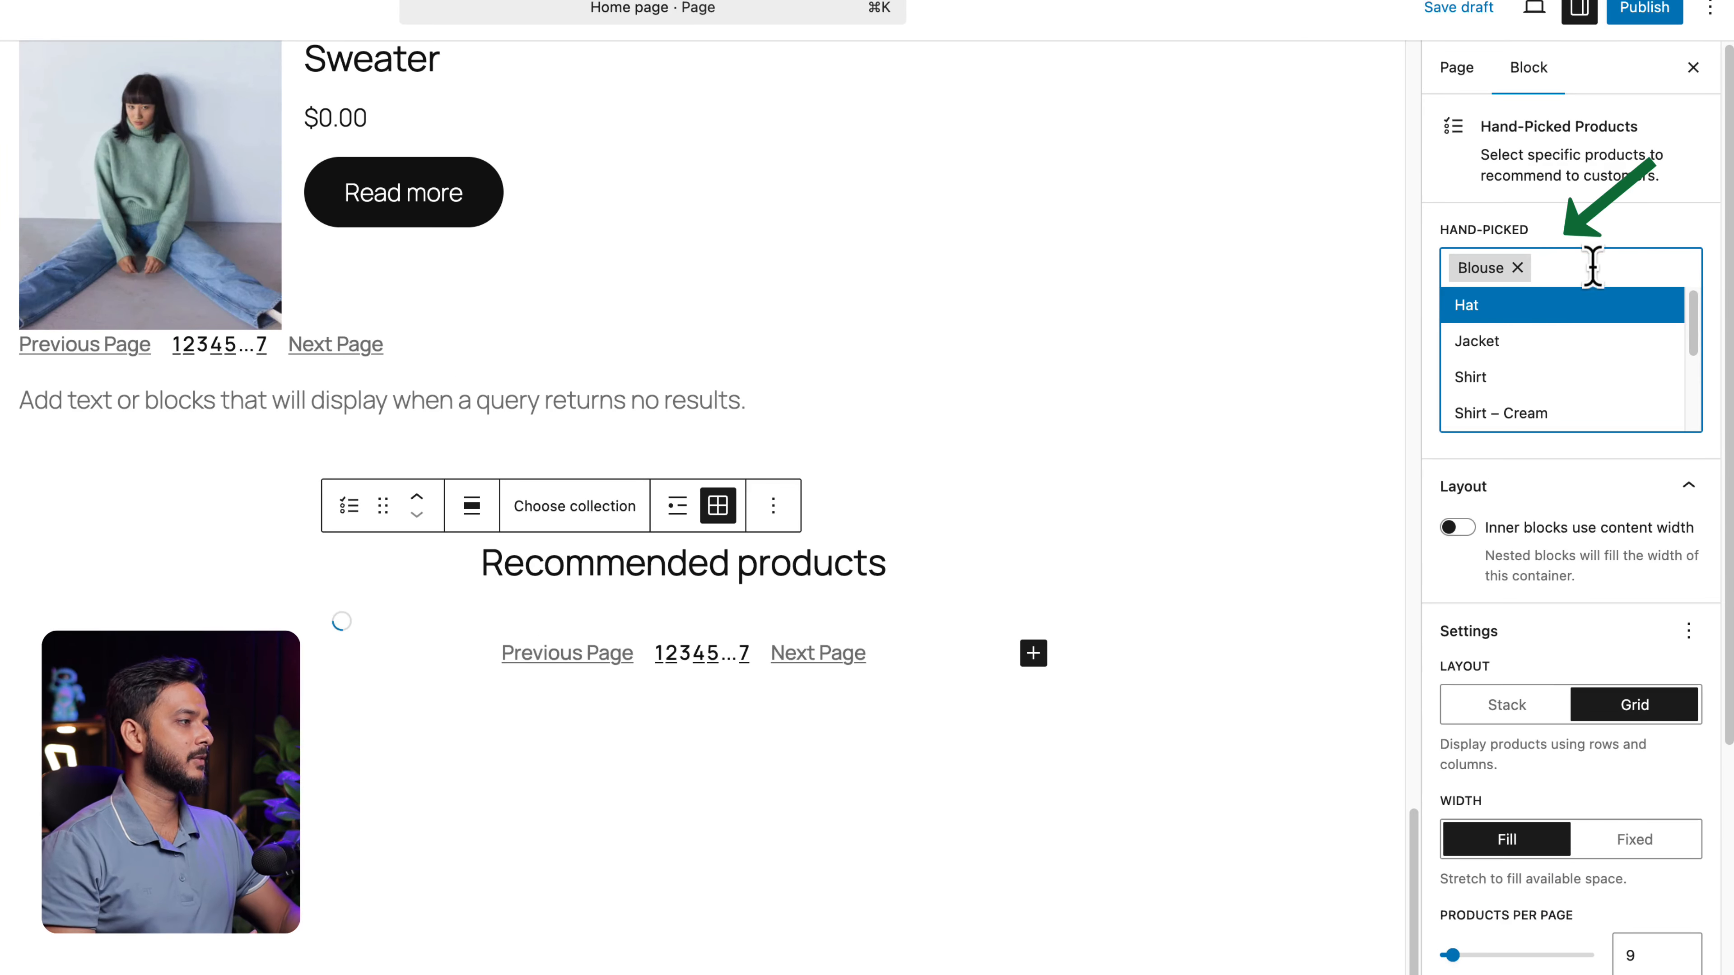
left_click(1590, 340)
left_click(1638, 377)
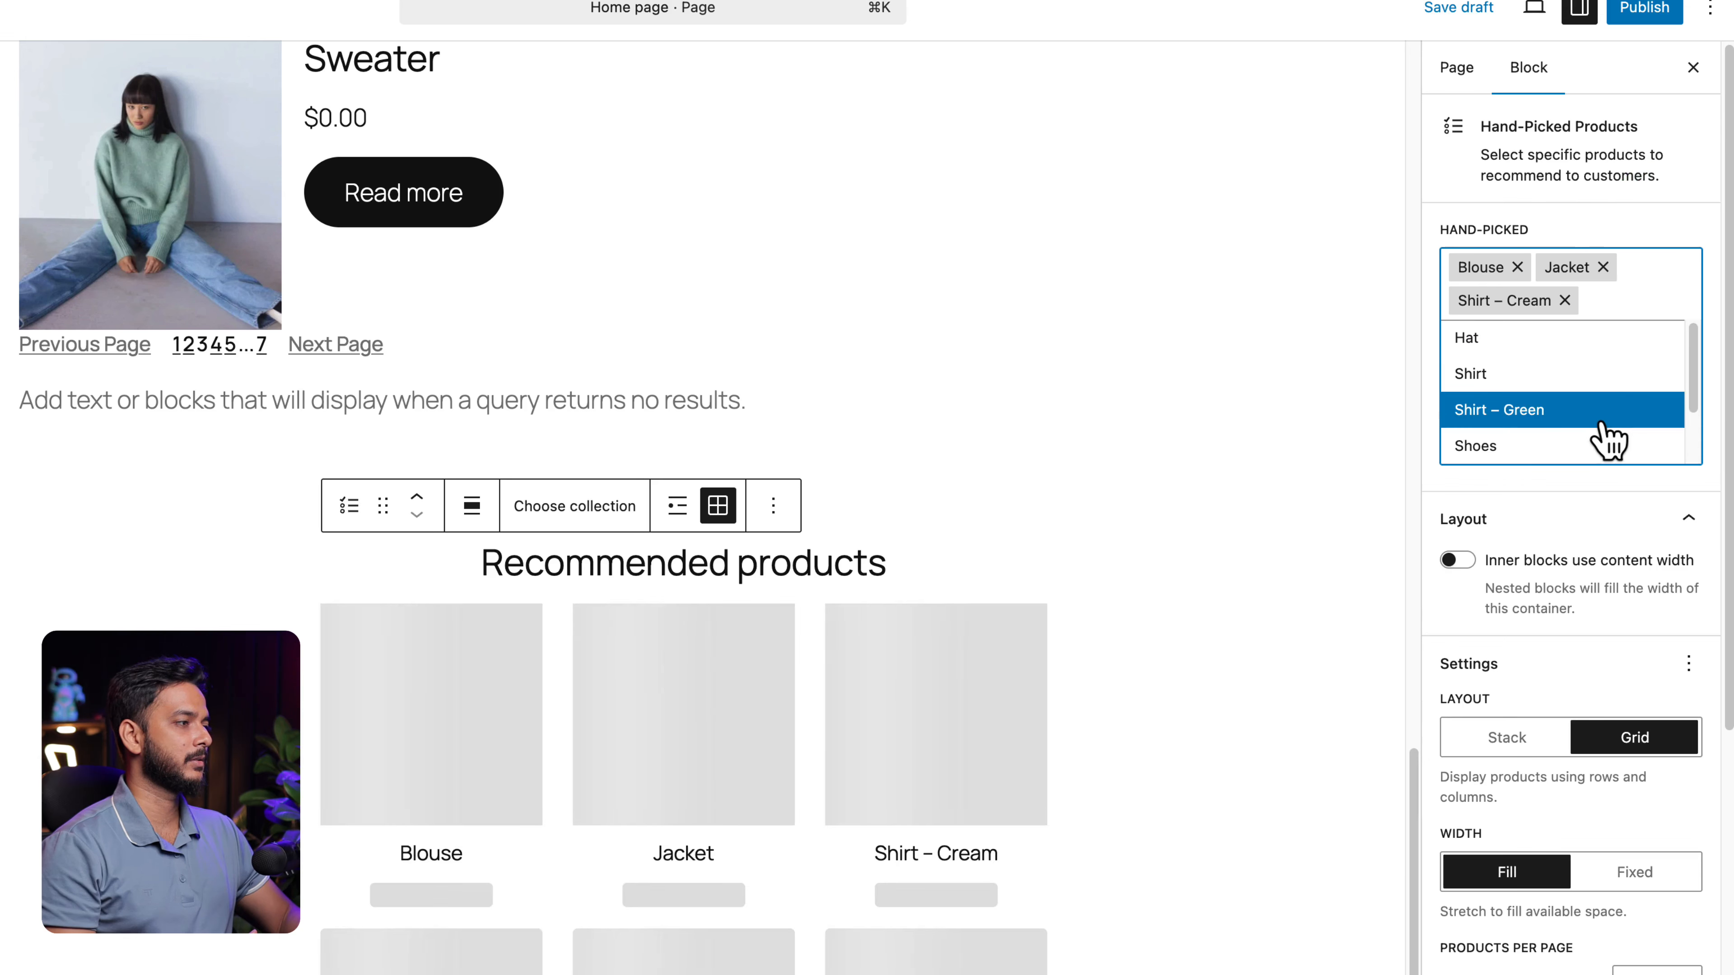
left_click(1609, 445)
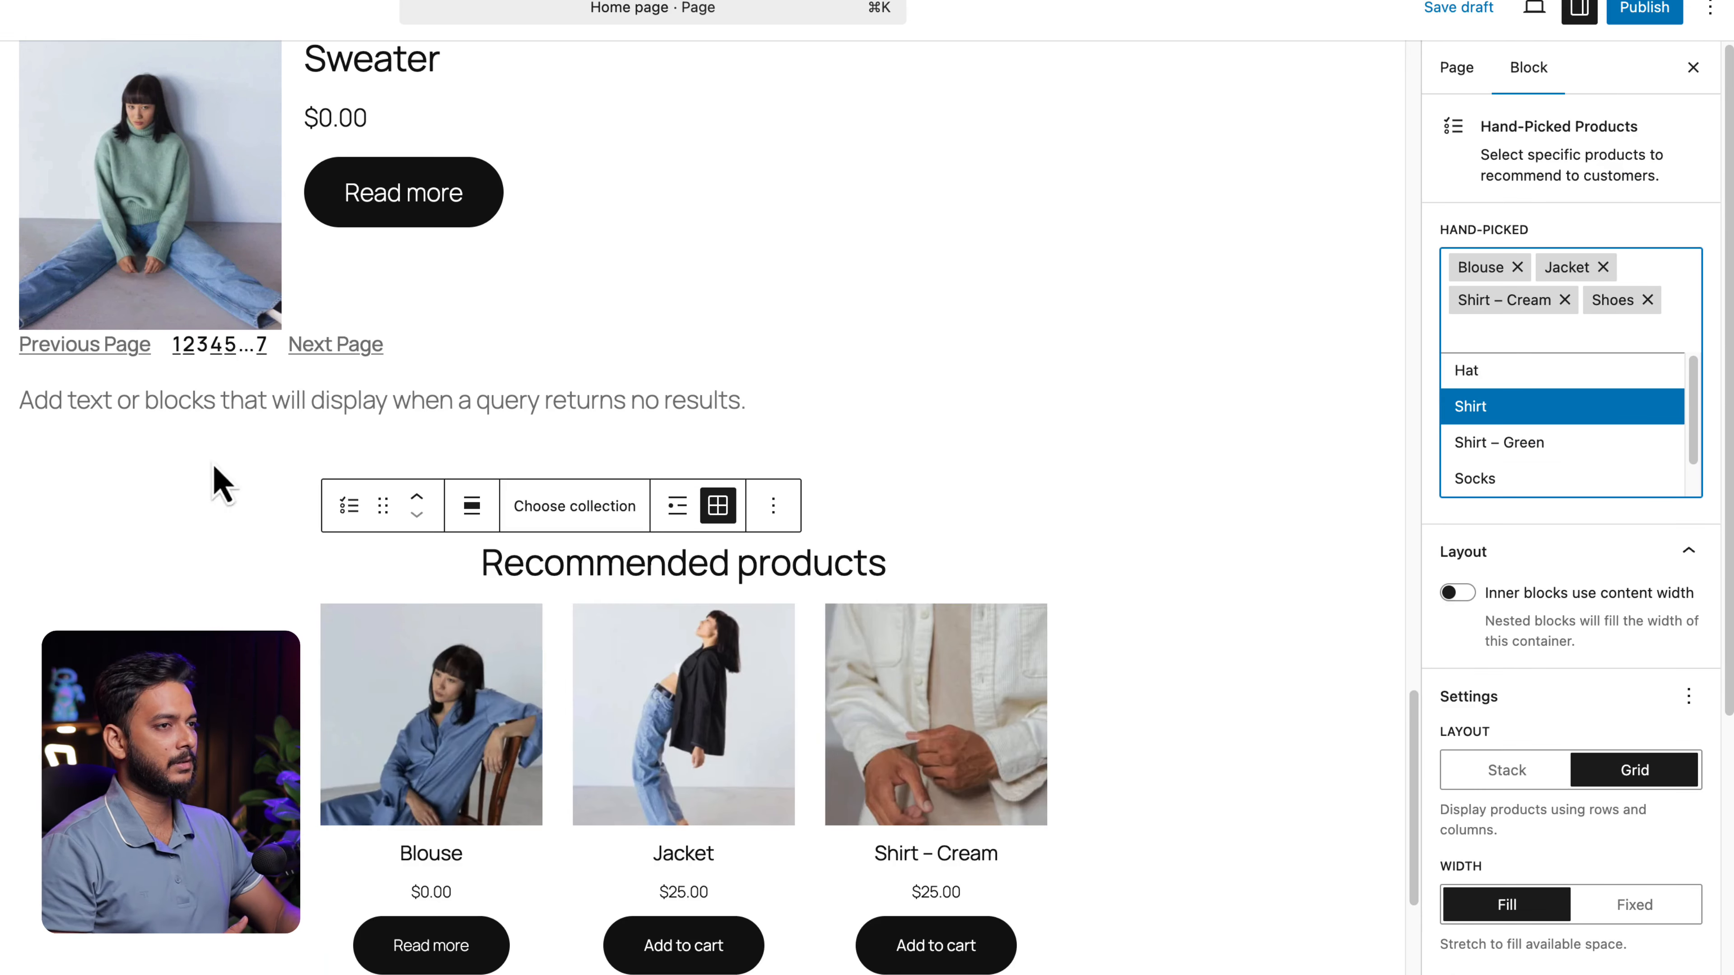
left_click(1647, 300)
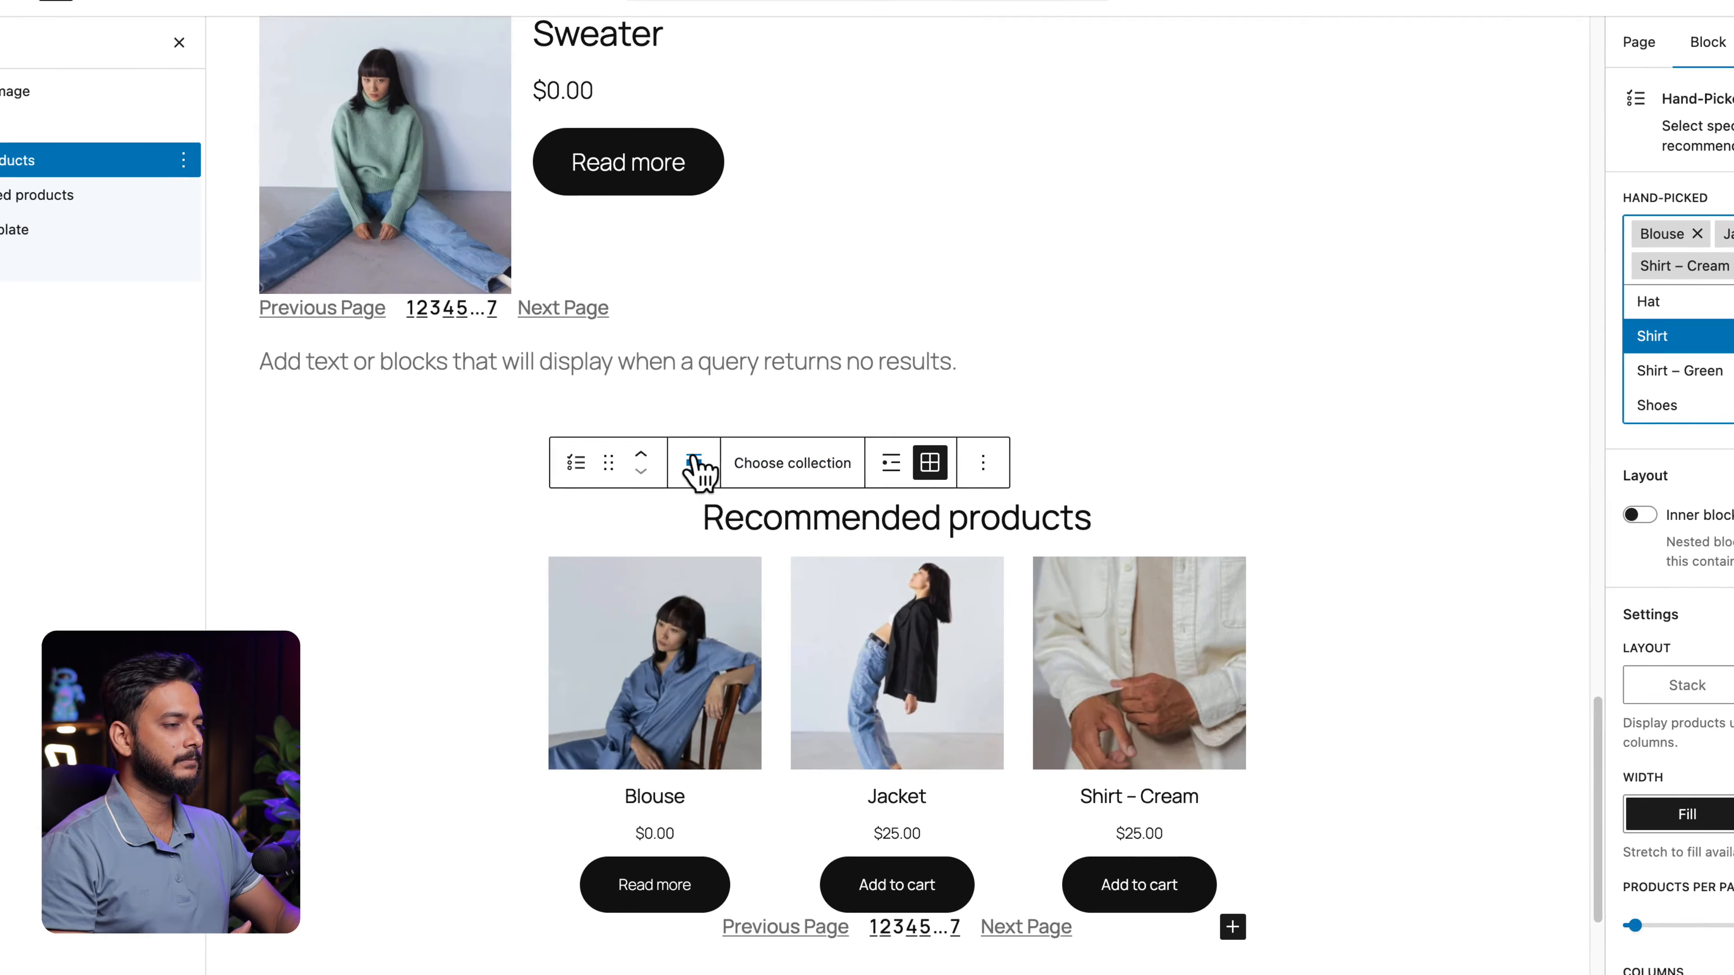
Align the Hand-Picked Products block wider than the content width and set its grid to 3 columns.
left_click(471, 505)
left_click(791, 591)
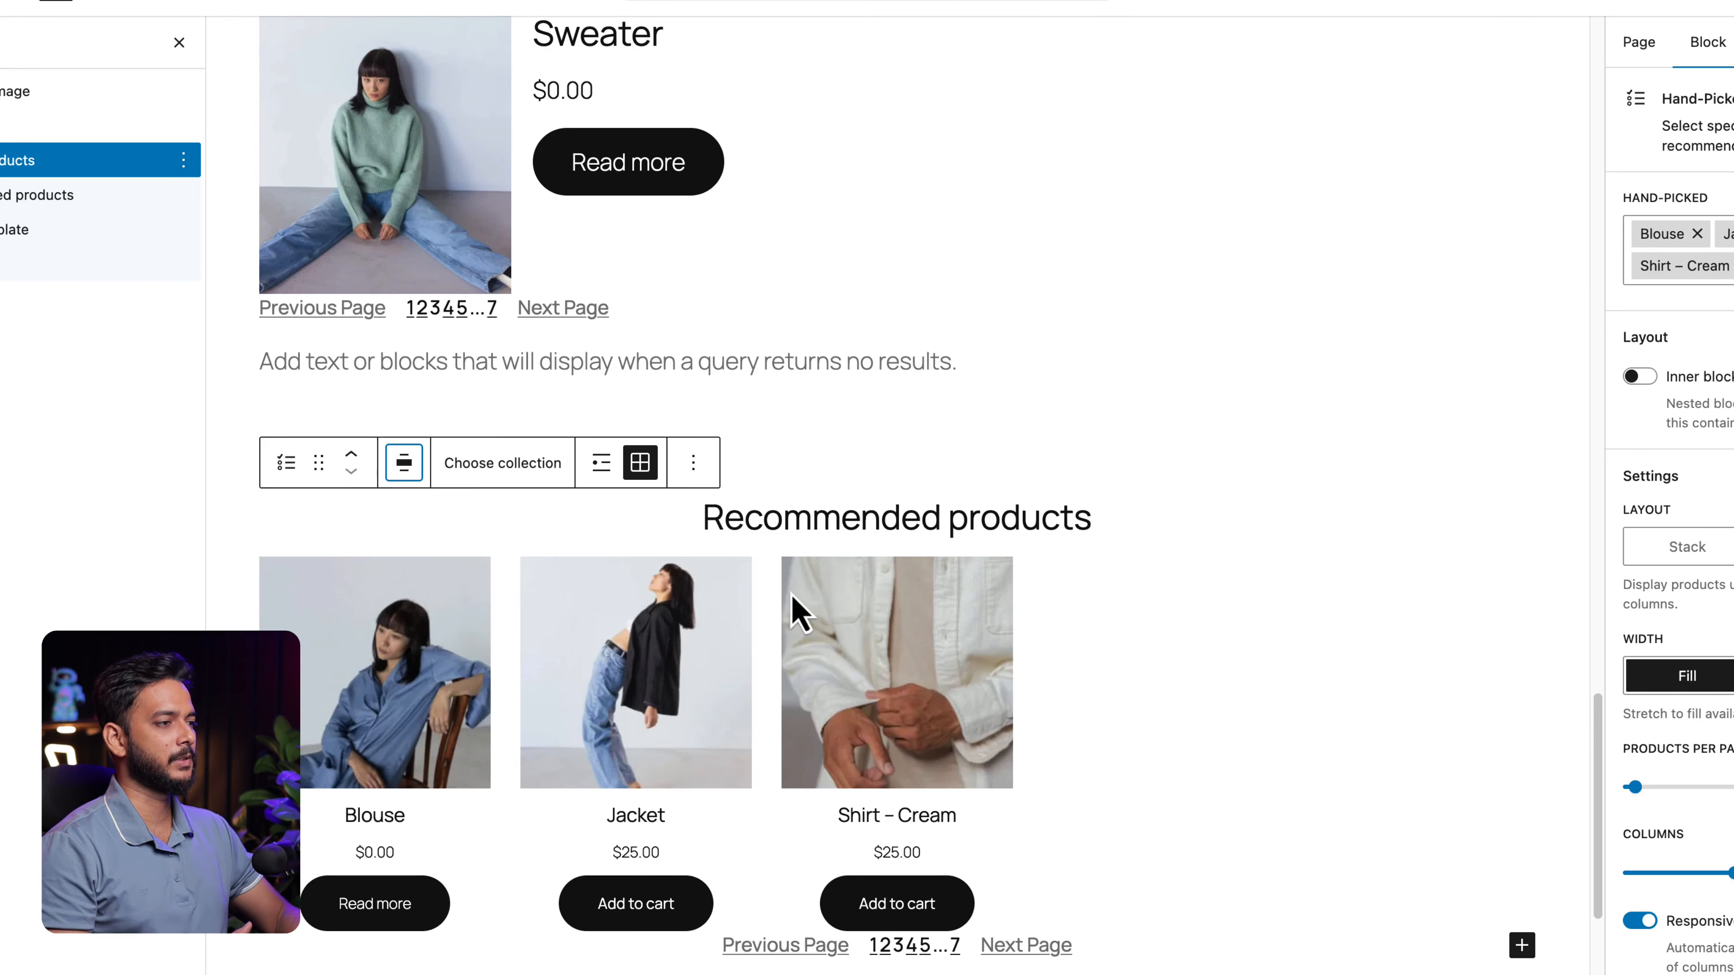
left_click(1136, 673)
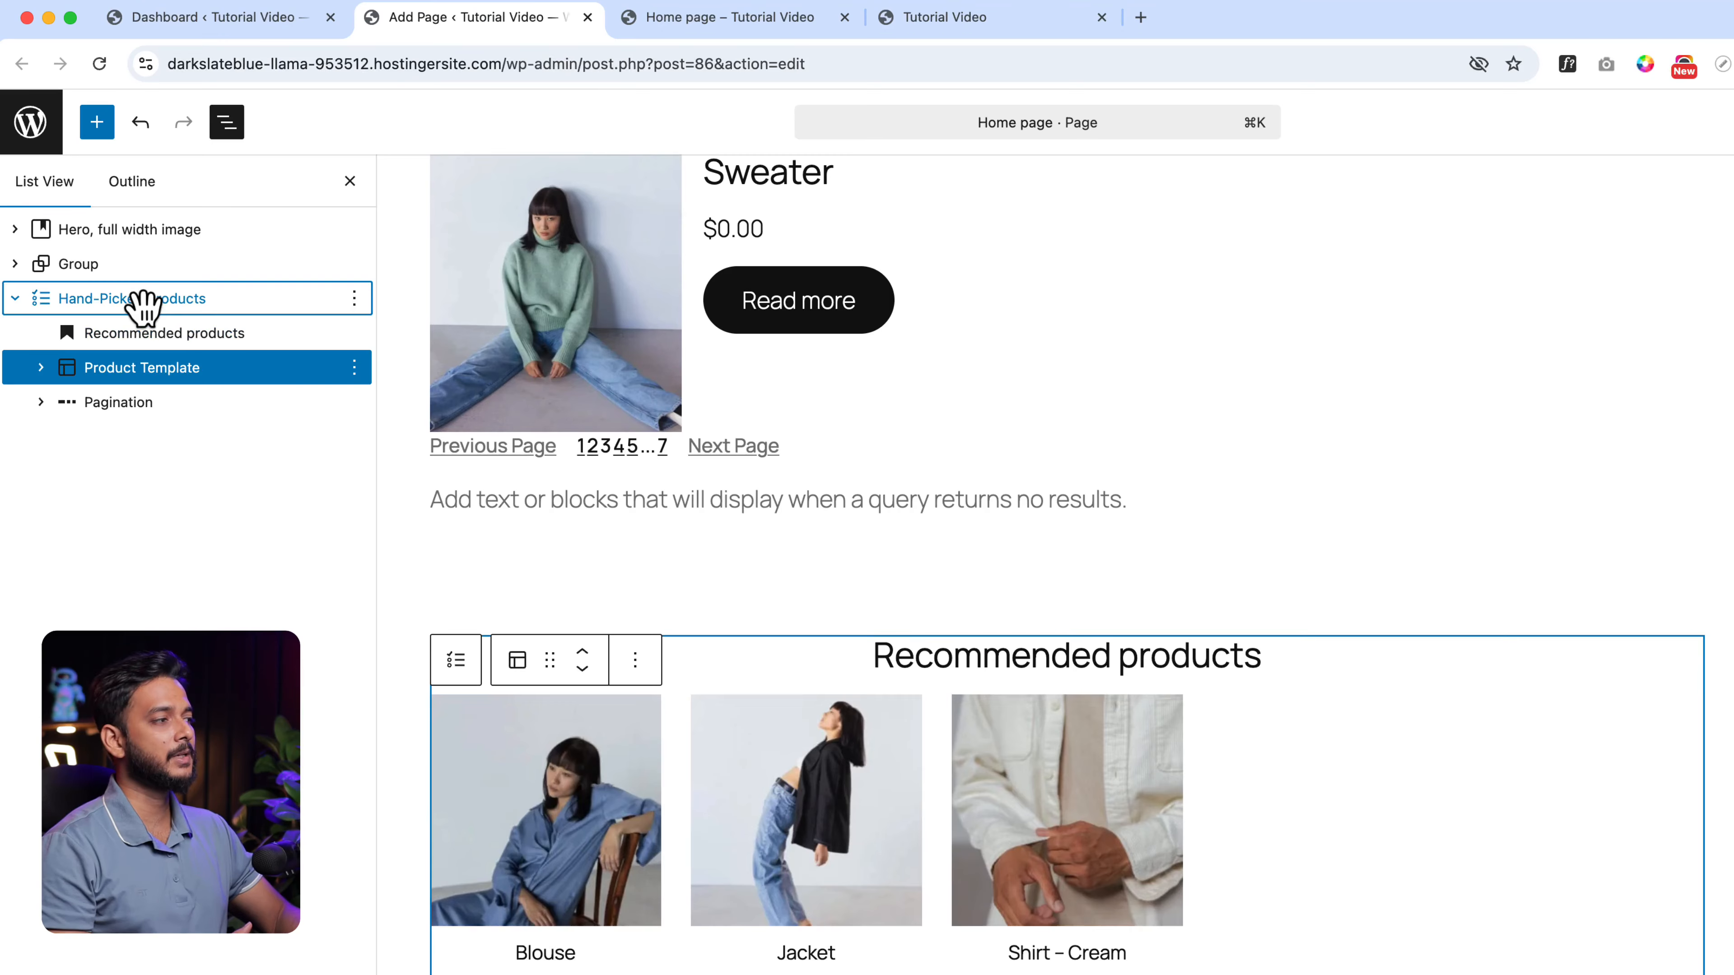
left_click(143, 301)
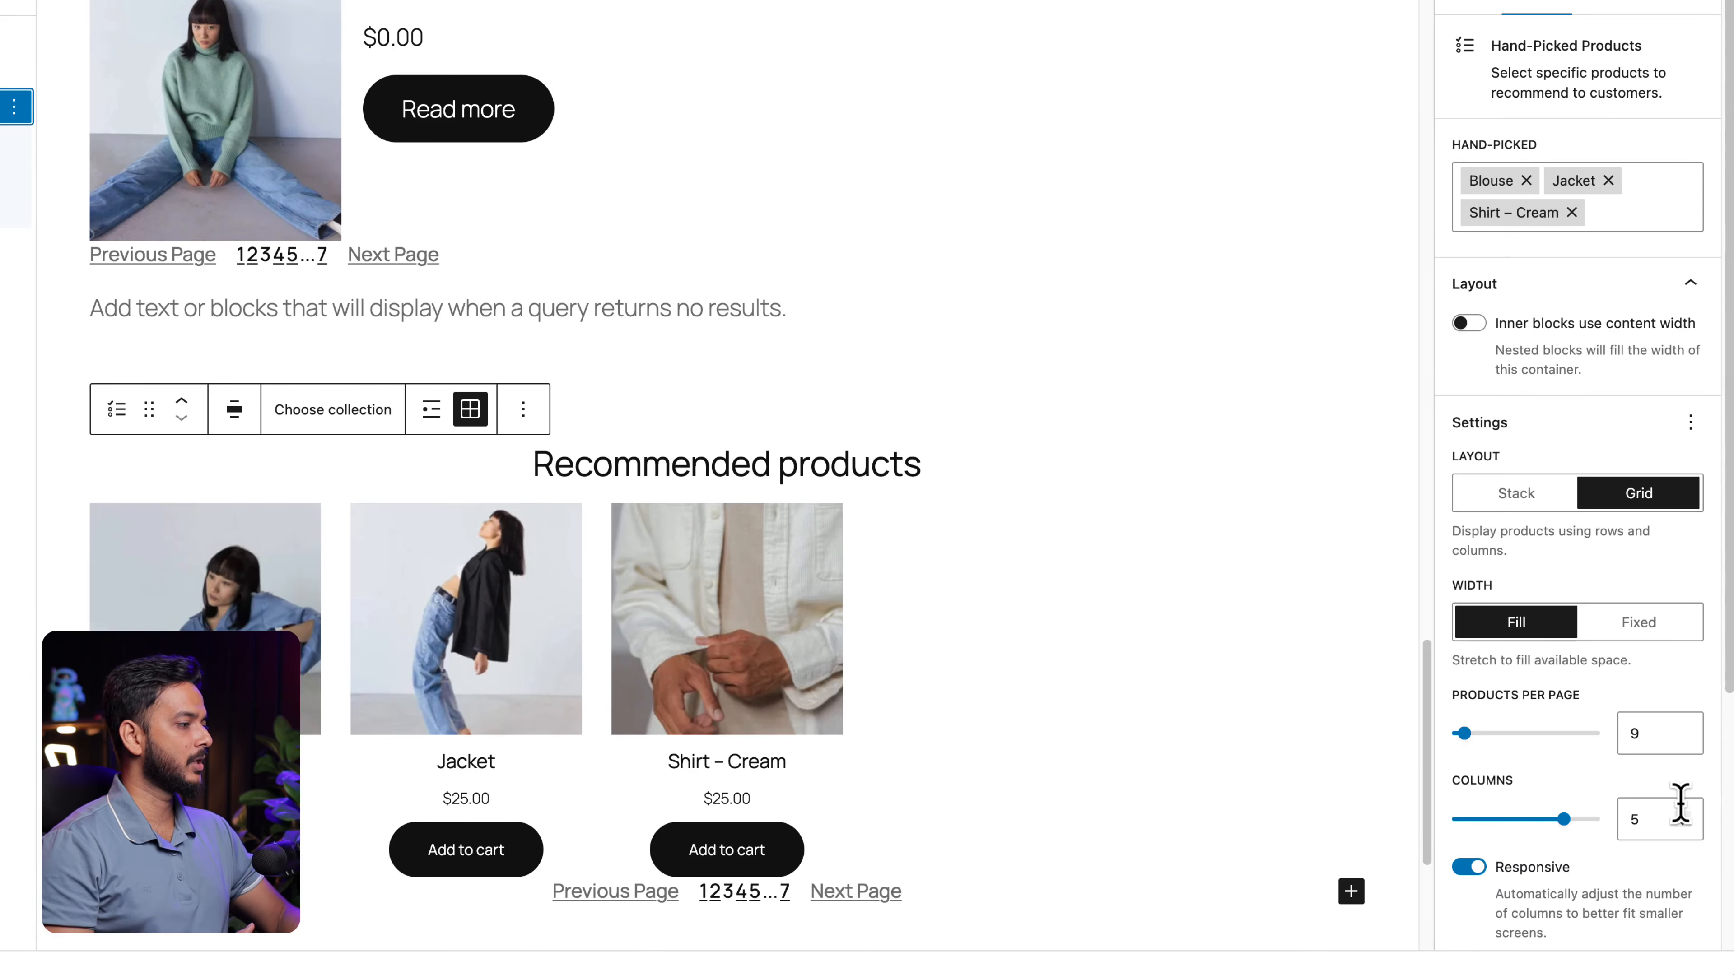
left_click(1682, 826)
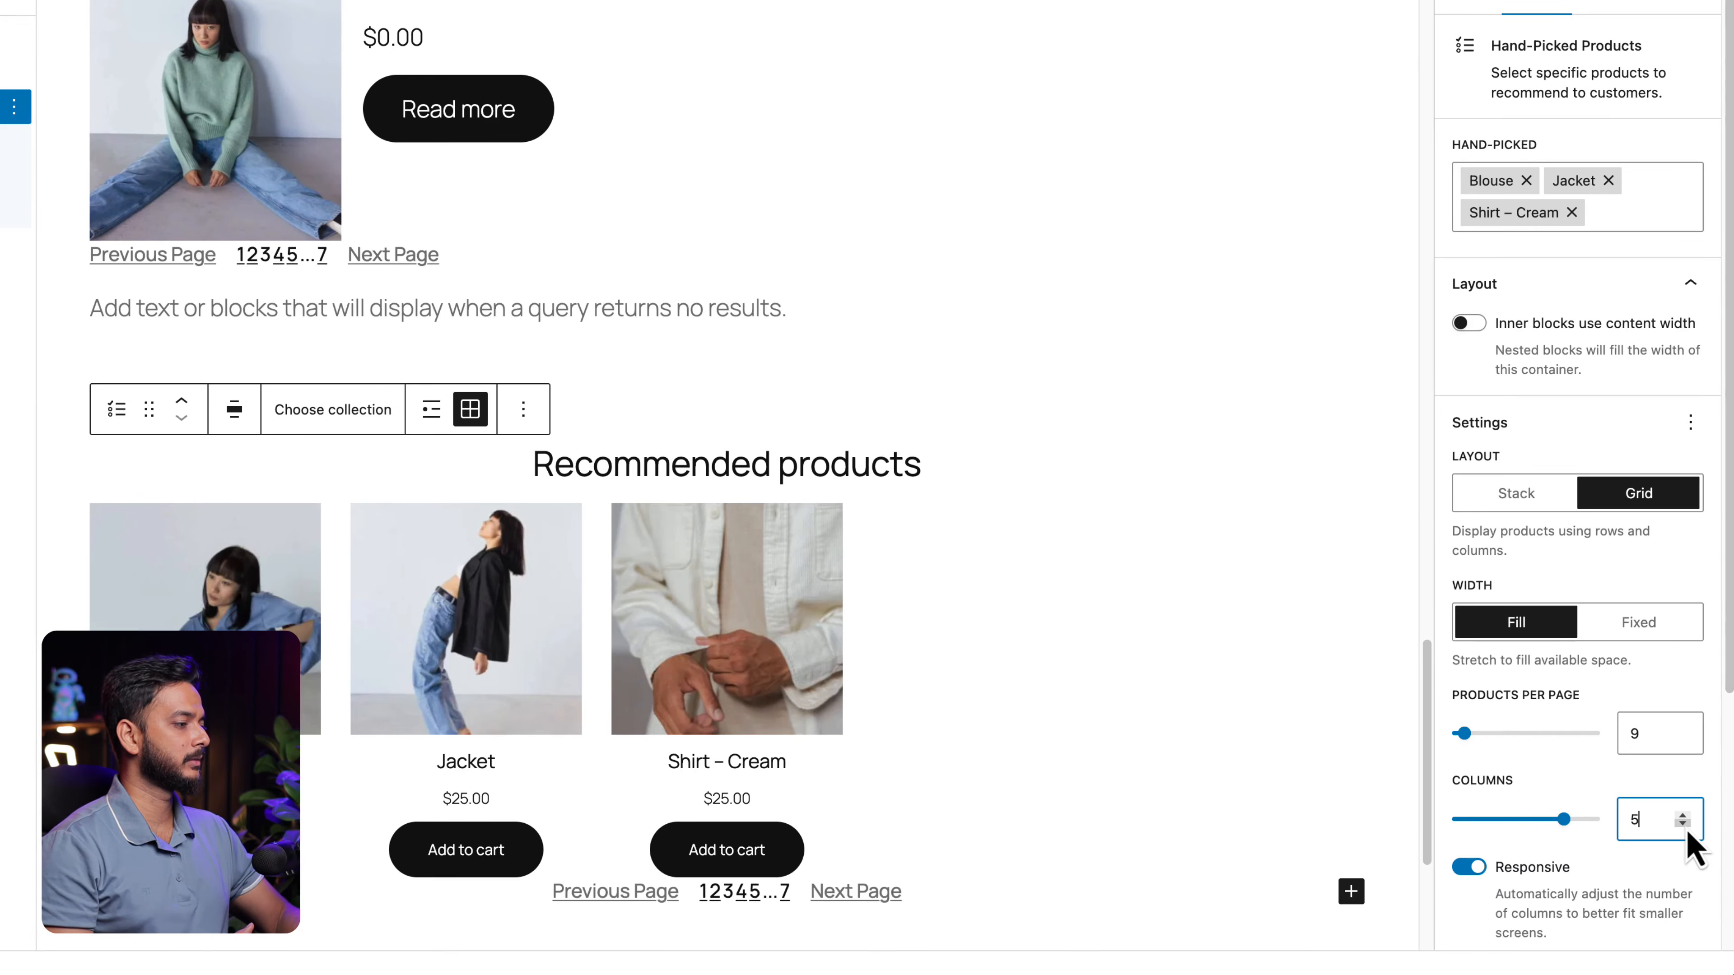
left_click(1682, 824)
left_click(1681, 824)
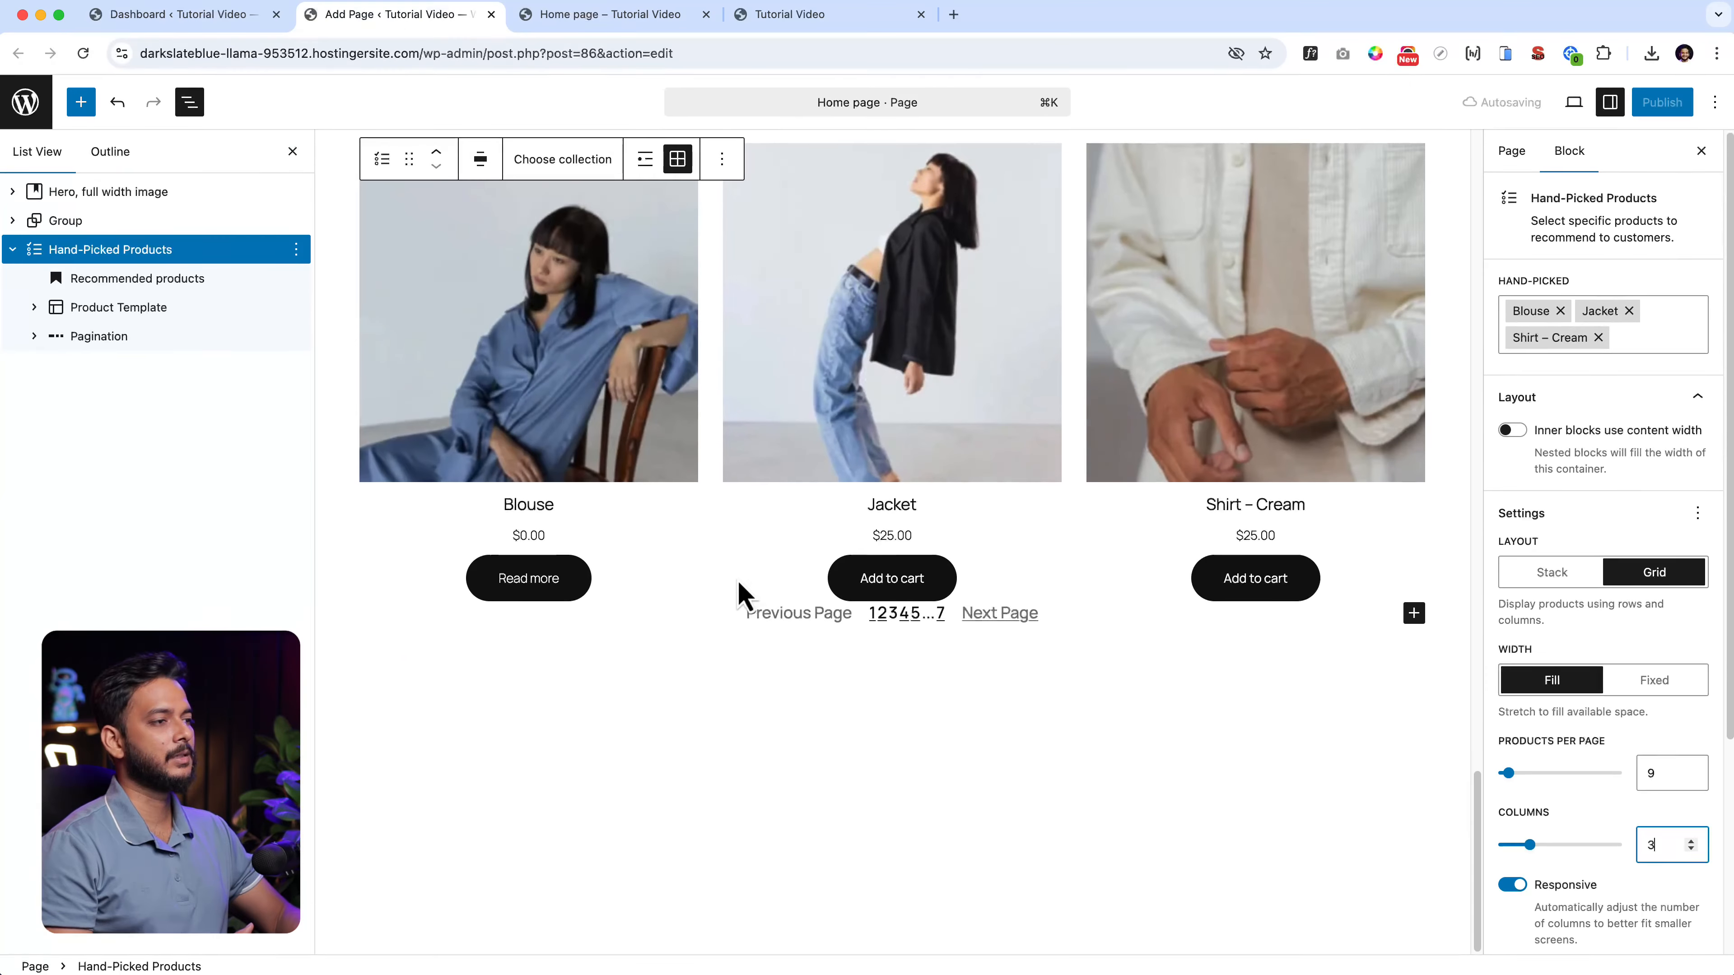
left_click(768, 583)
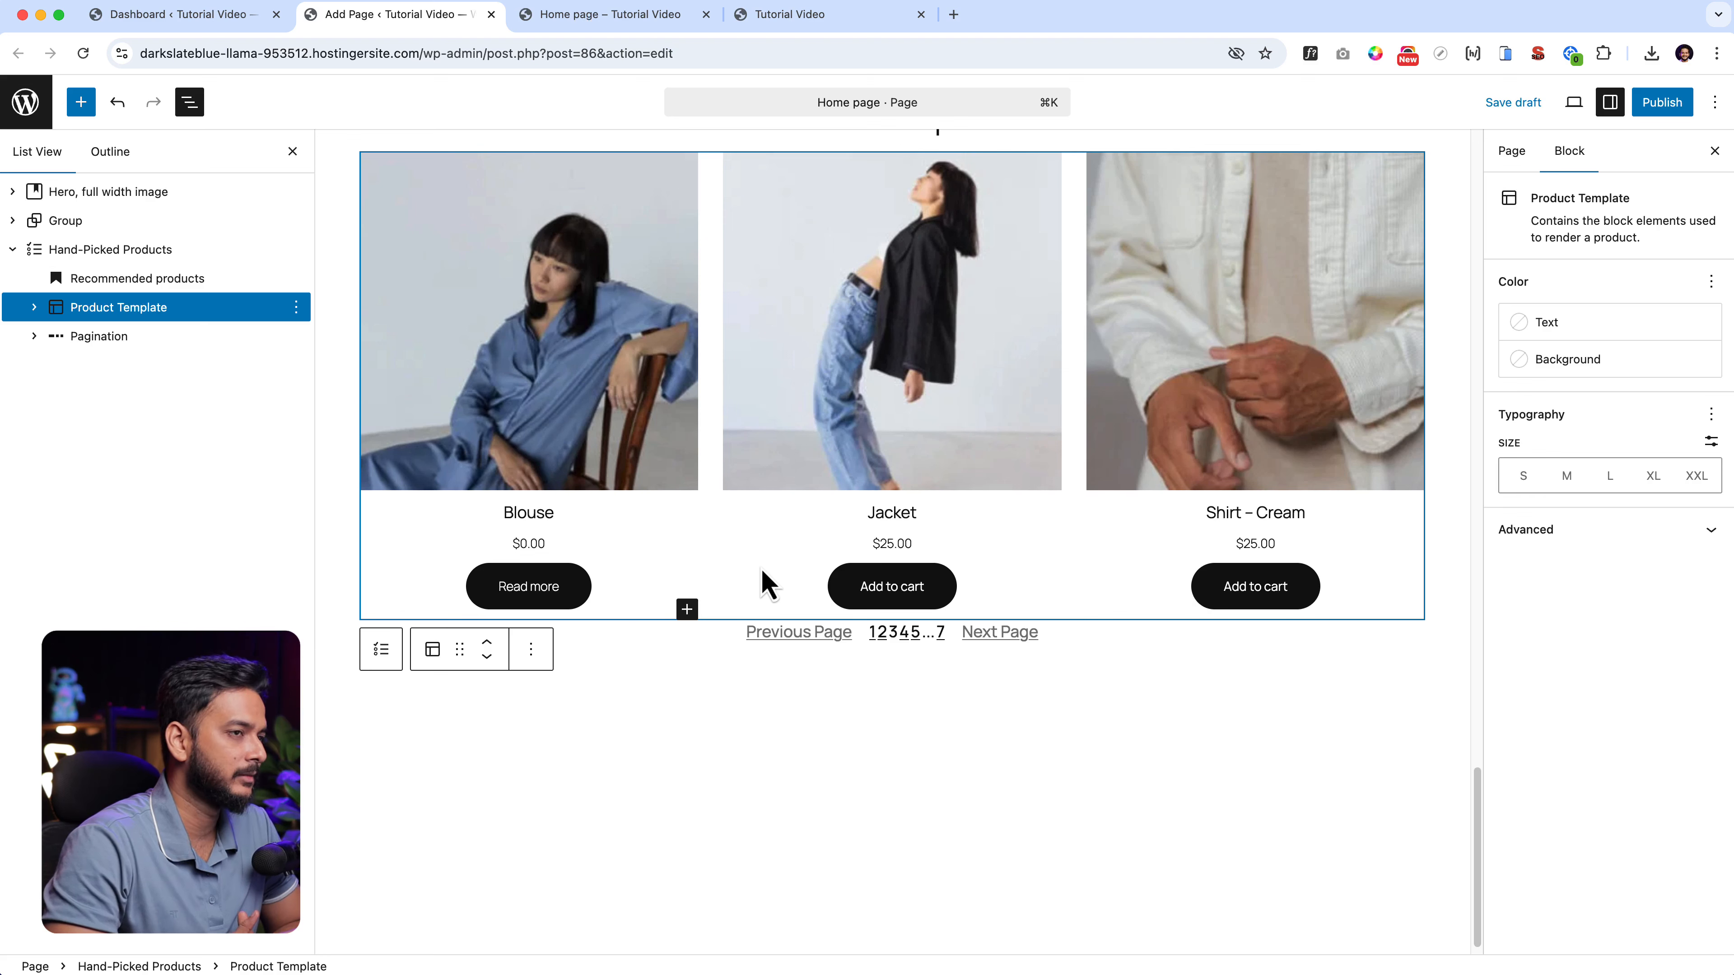
Add an empty paragraph below the Hand-Picked Products block and browse the block library for the next block.
left_click(883, 712)
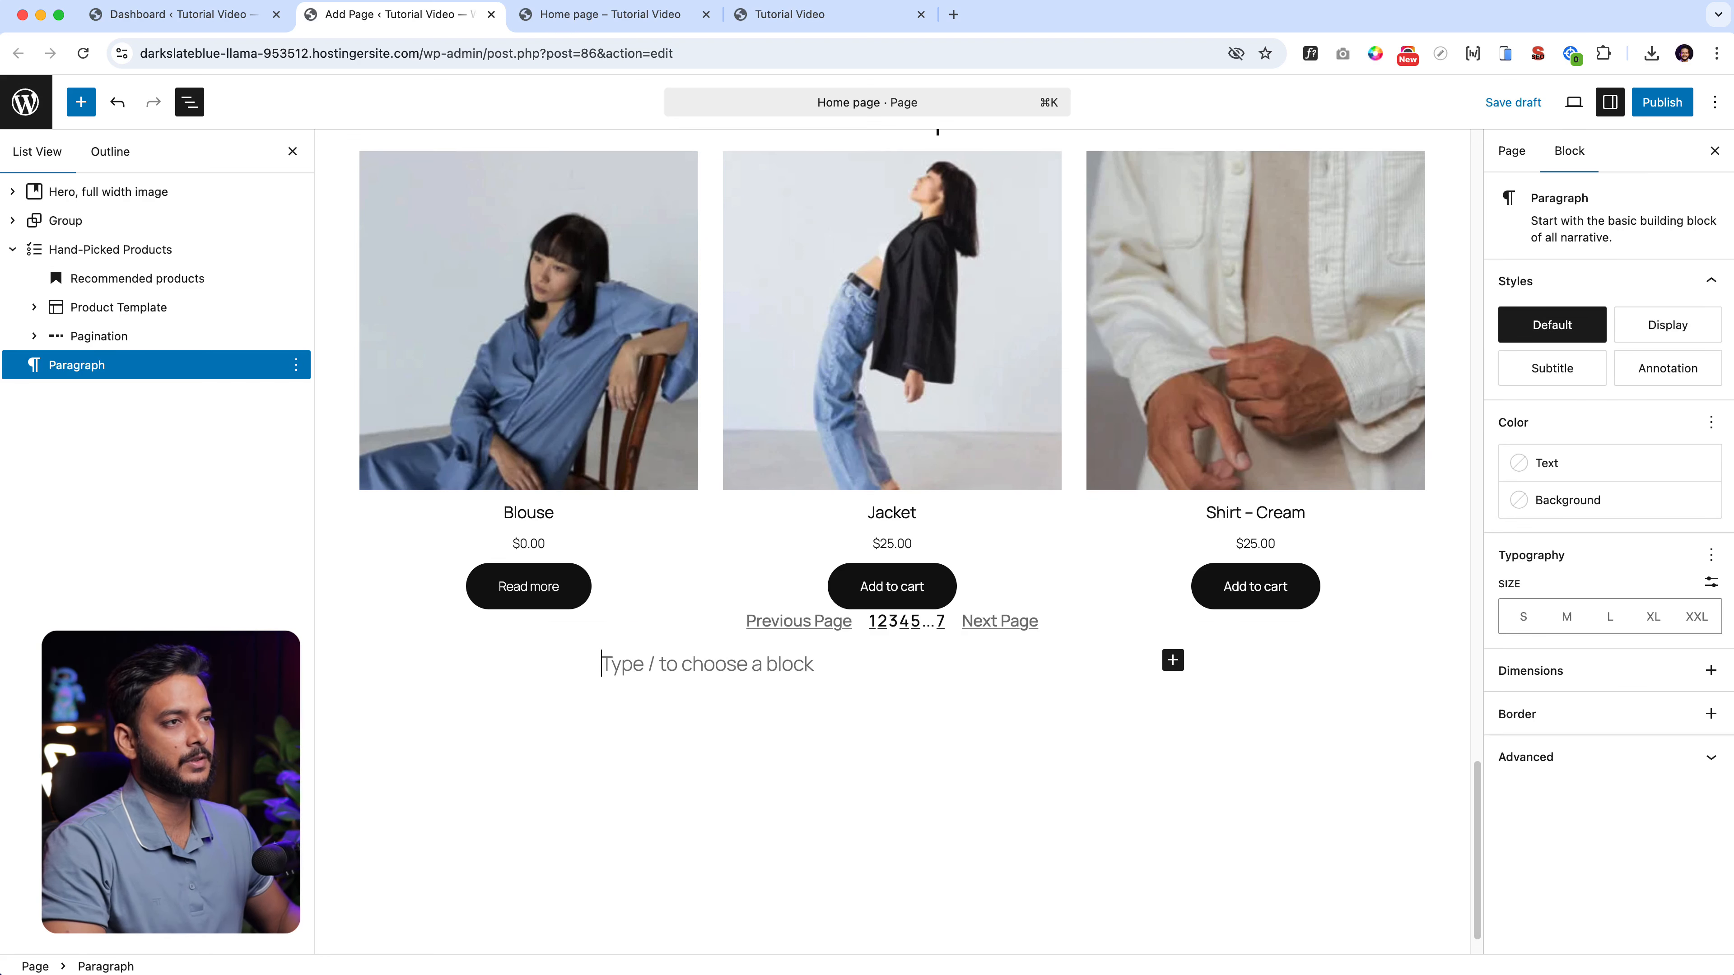
left_click(80, 104)
scroll(193, 811, "down", 15)
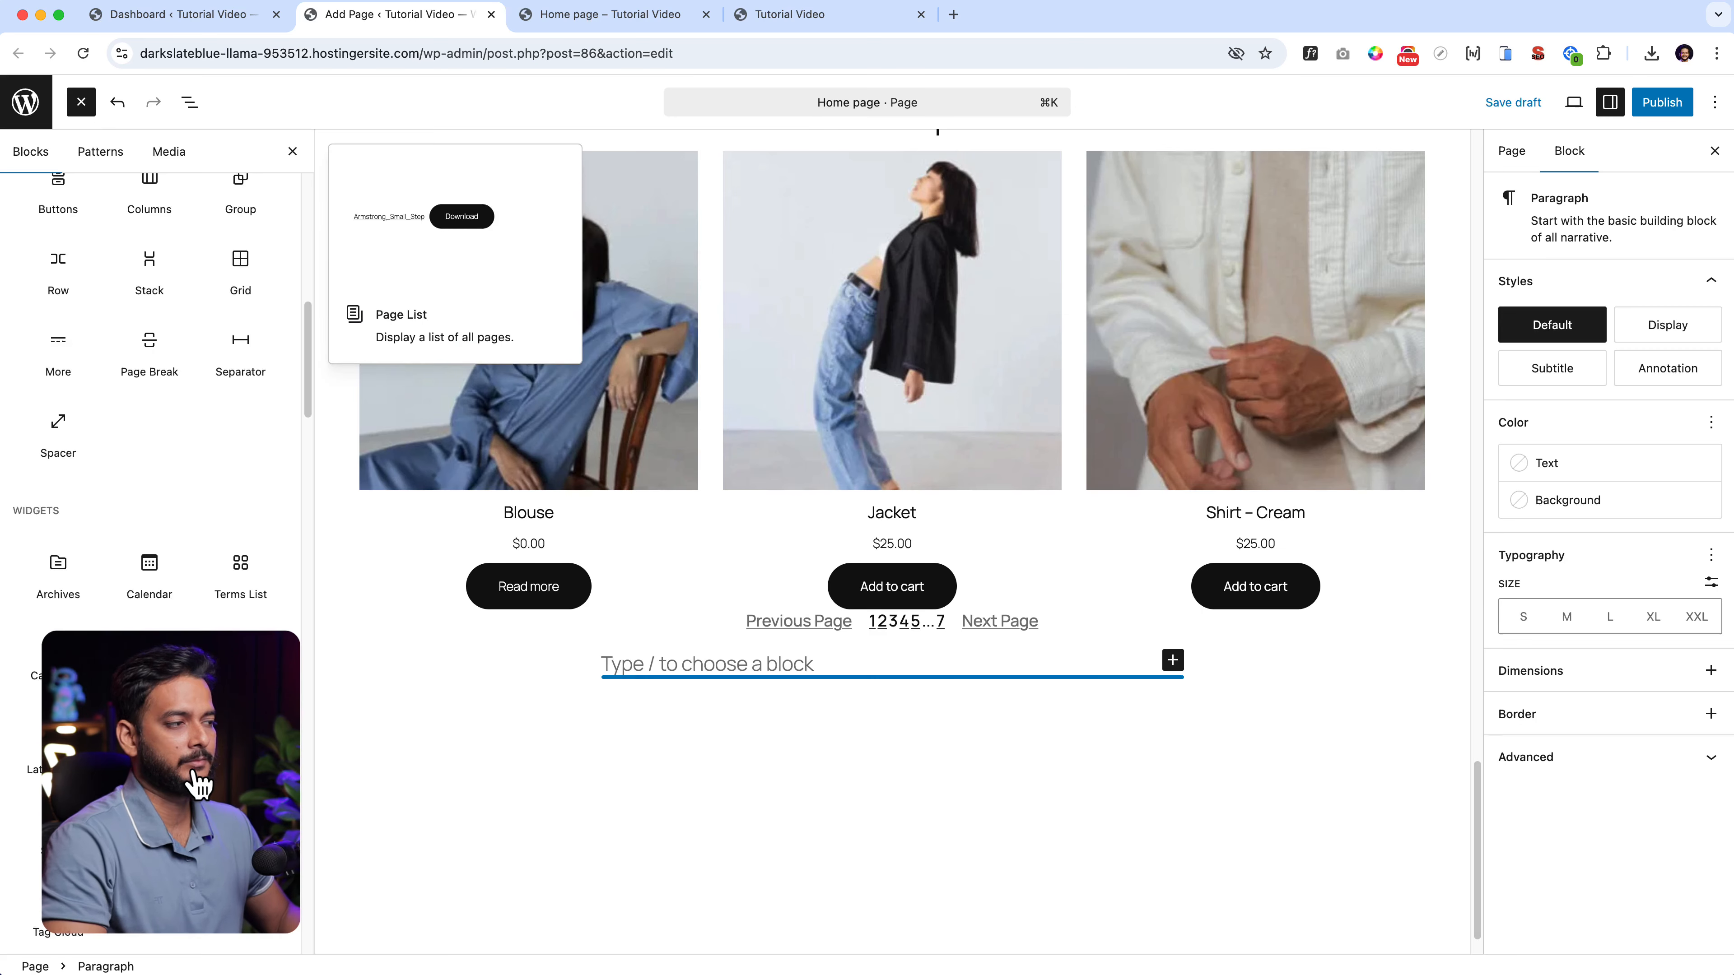